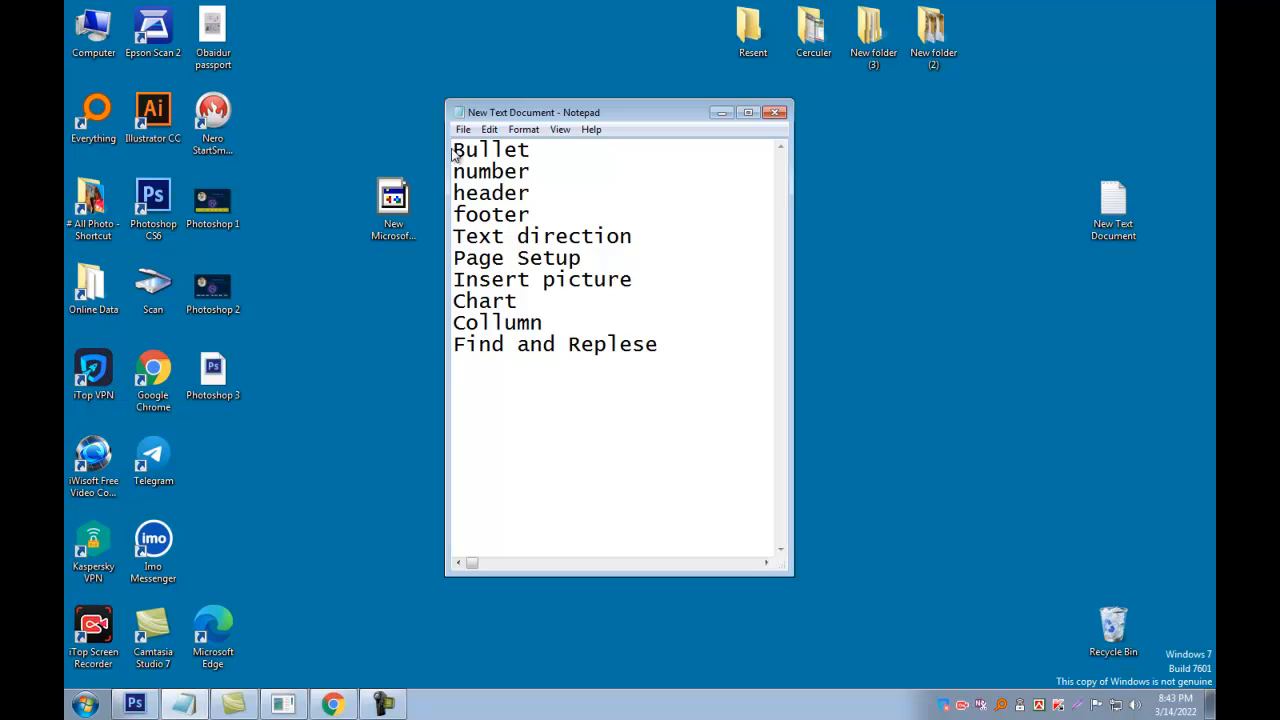
Step: Review the lesson topics in the Notepad list, from Bullet and number through Collumn and Find and Replese
double_click(543, 158)
click(557, 175)
double_click(561, 179)
click(556, 197)
drag(546, 197, 445, 197)
drag(540, 219, 442, 225)
click(658, 241)
drag(658, 241, 447, 243)
click(694, 257)
drag(660, 280, 370, 281)
click(669, 311)
drag(634, 280, 444, 285)
click(551, 296)
drag(552, 297, 450, 300)
click(688, 309)
drag(571, 325, 422, 317)
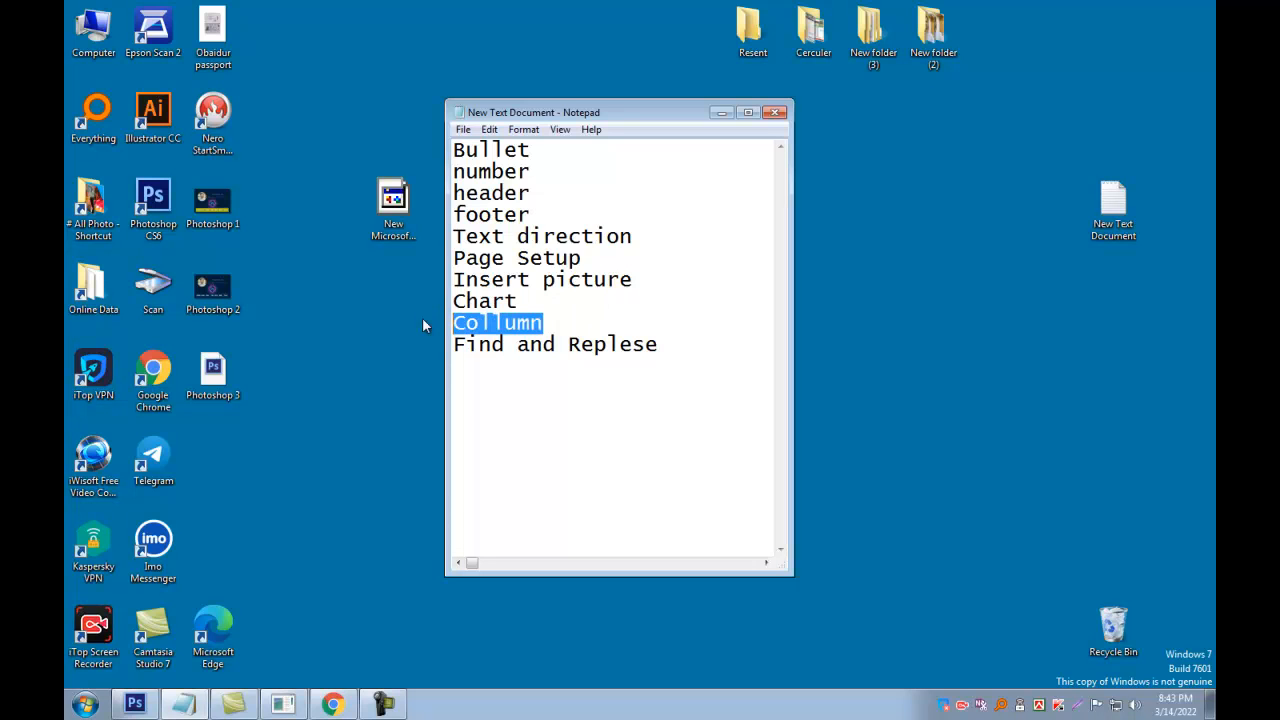
click(632, 316)
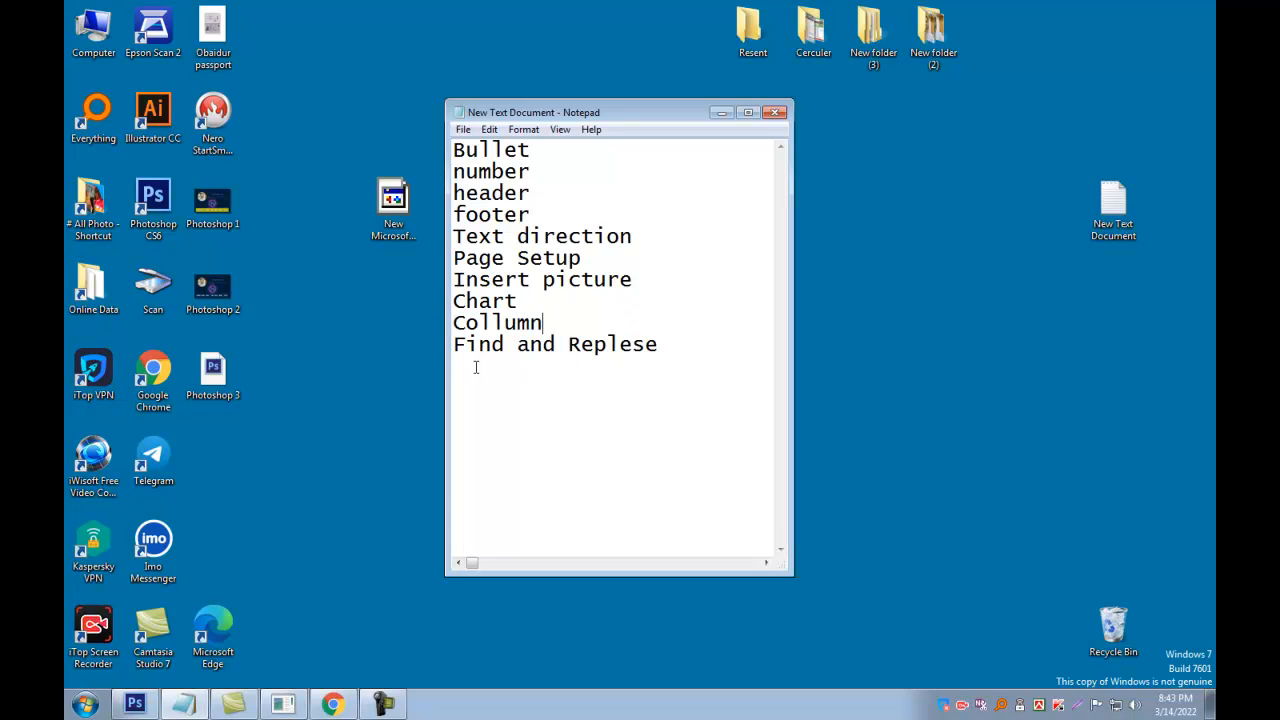
drag(696, 347, 371, 129)
click(695, 291)
Step: Open the New Microsoft Word Document file from the desktop and look over its Lorem Ipsum text
right_click(324, 606)
click(357, 416)
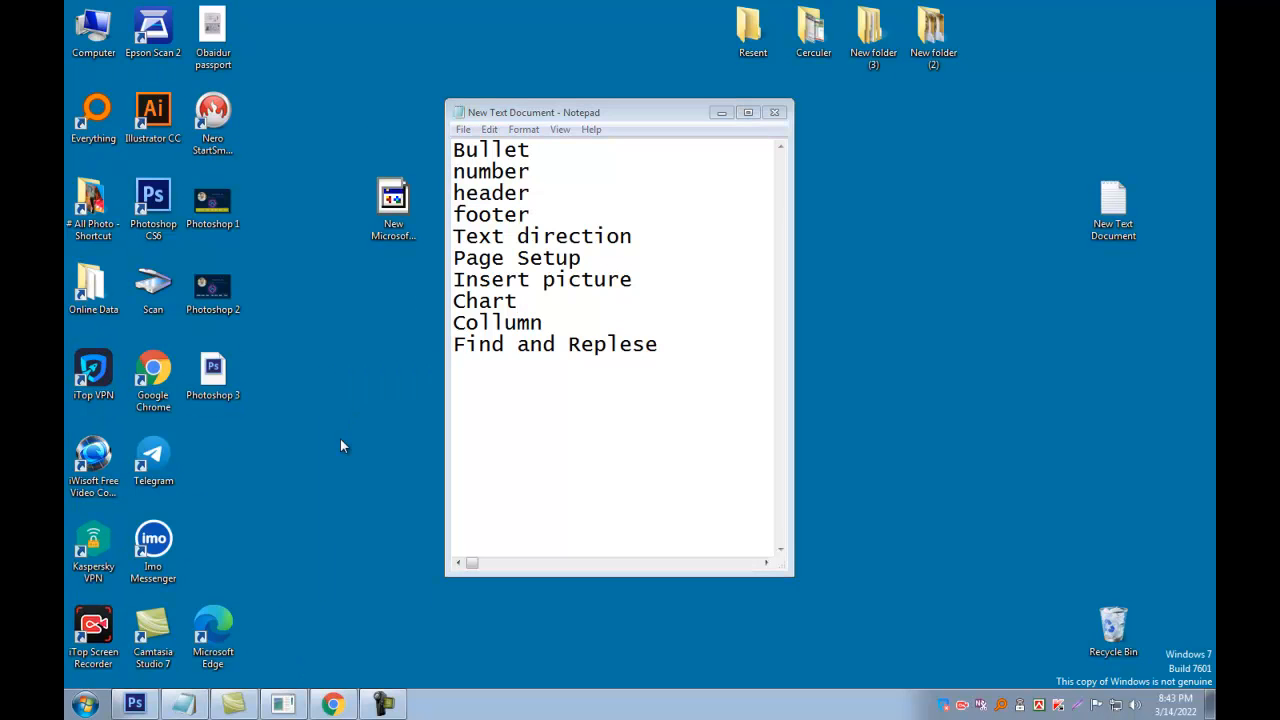
click(393, 204)
double_click(393, 204)
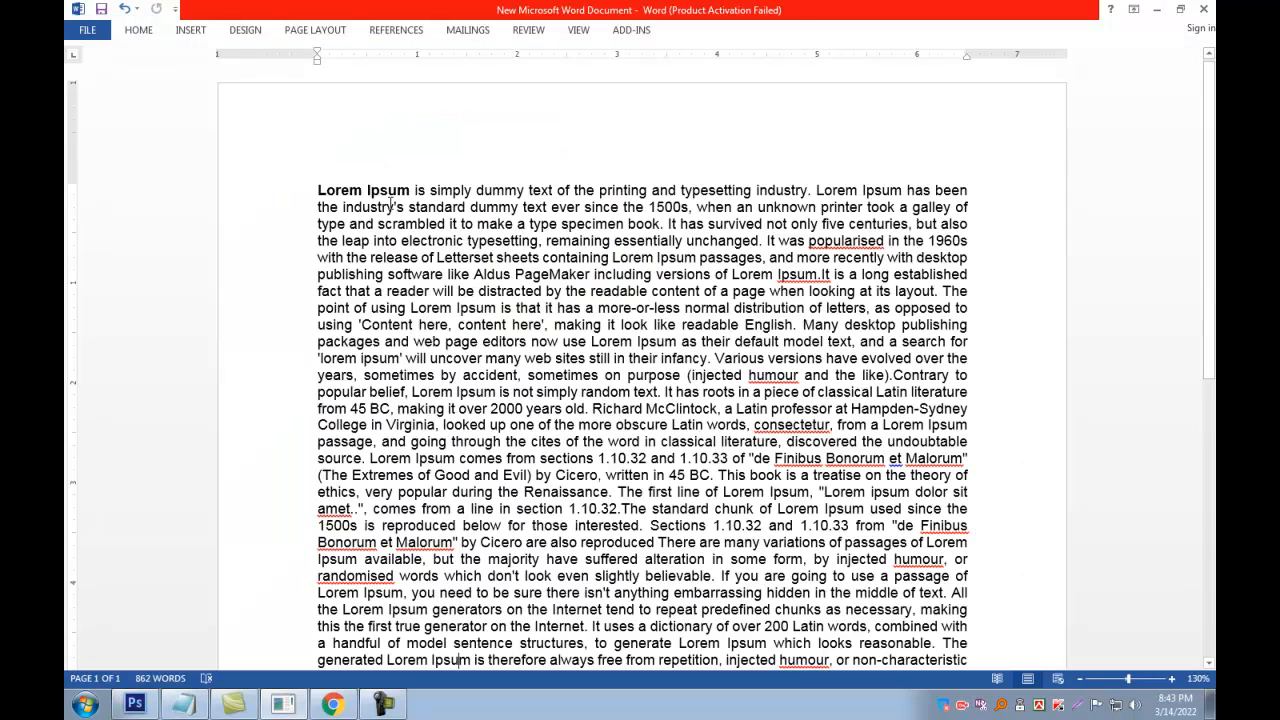
scroll(620, 255, down, 10)
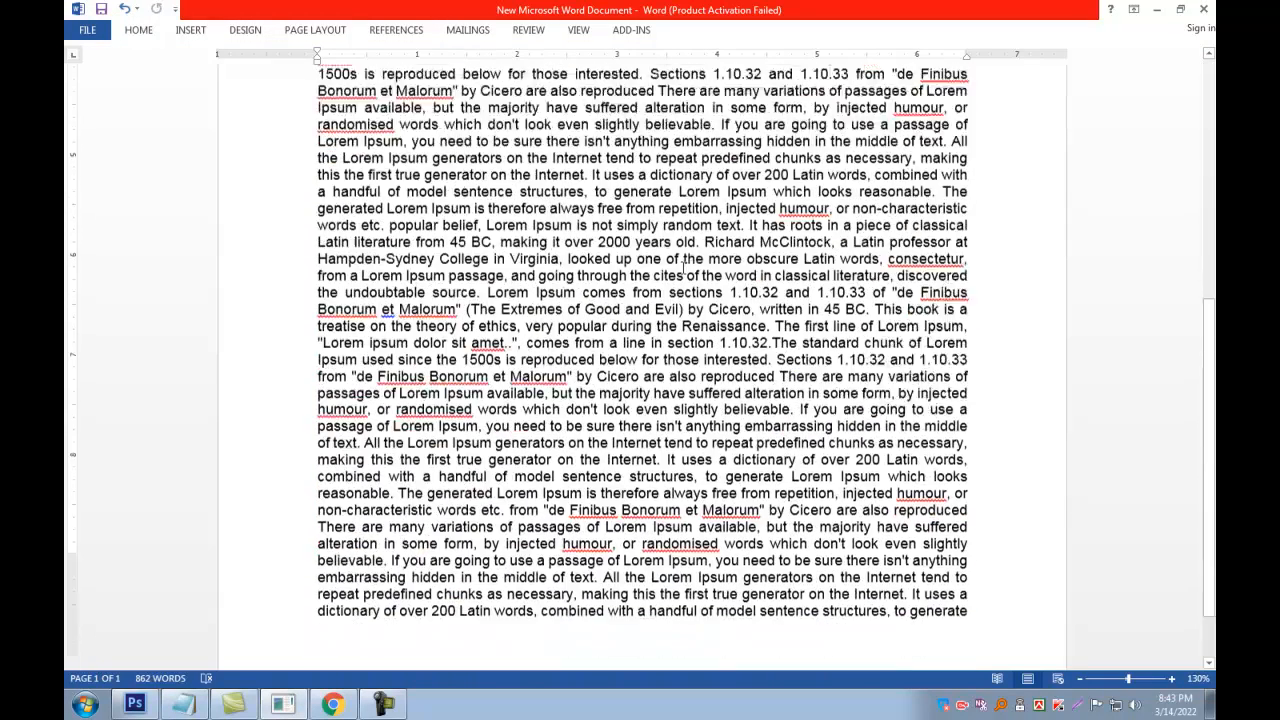
scroll(684, 270, up, 10)
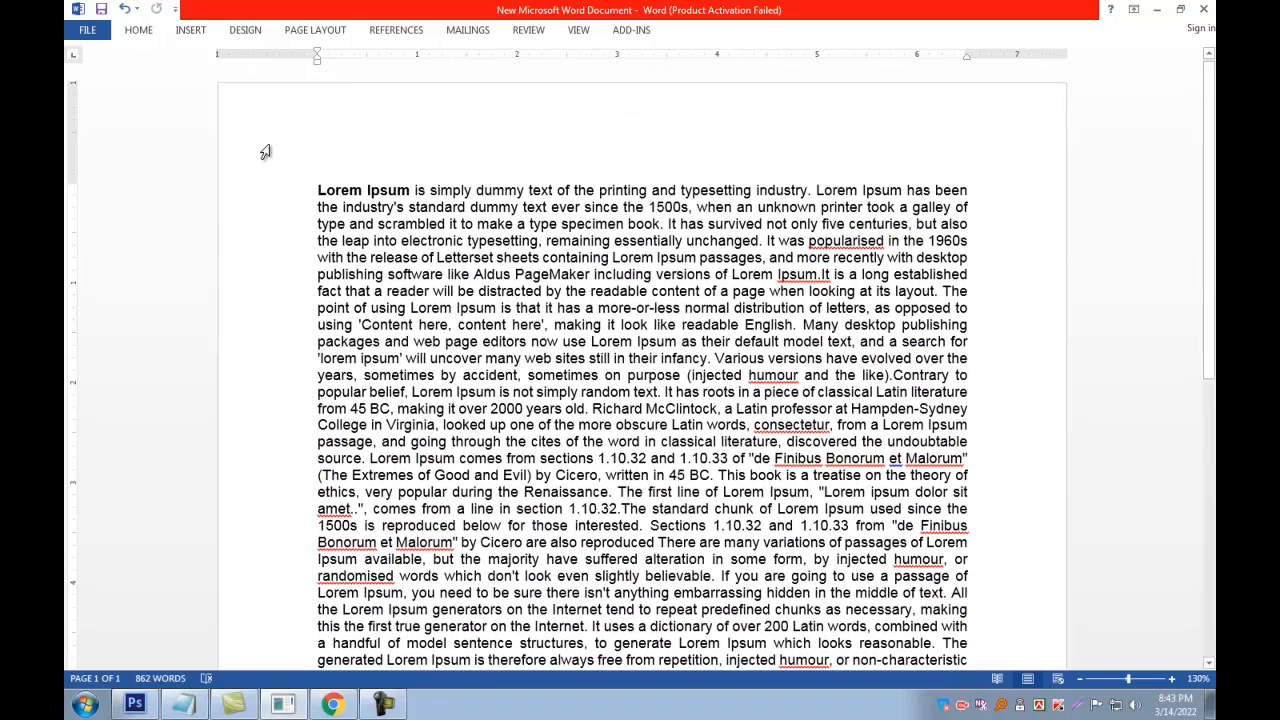
Step: Check the Bullet topic in the Notepad list, move that window aside, and return to the Word document
click(183, 705)
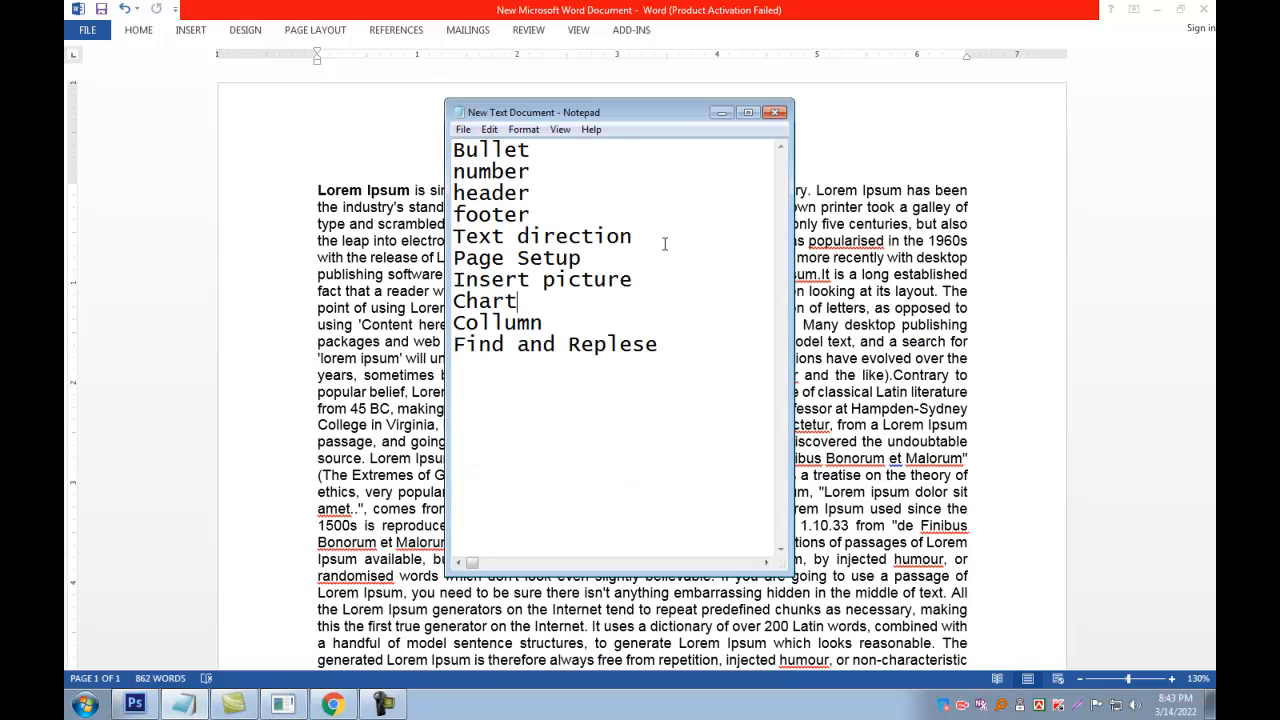
double_click(490, 150)
drag(600, 112, 863, 133)
click(524, 290)
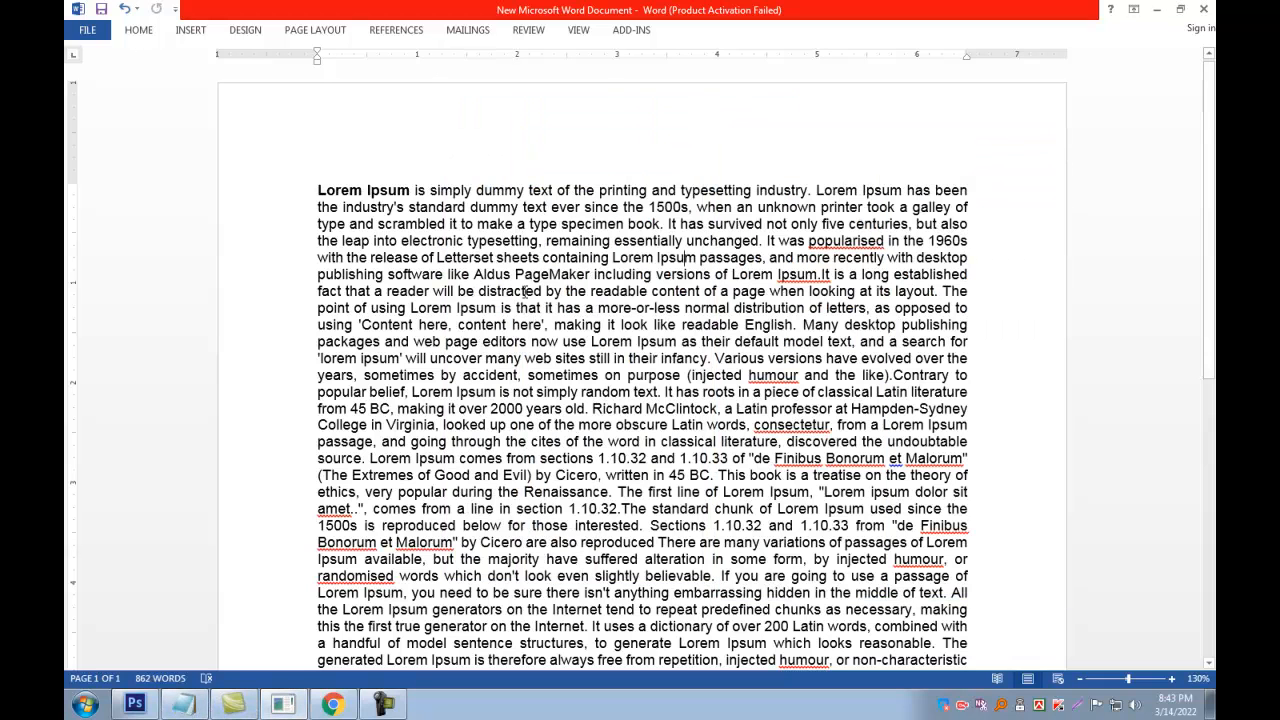
Step: Insert line breaks in the opening text after "dummy text of t", "typesetting industry.", "been the industry'", "type specime" and "It was populari"
click(351, 190)
click(317, 190)
click(298, 192)
click(400, 202)
click(541, 190)
key(Return)
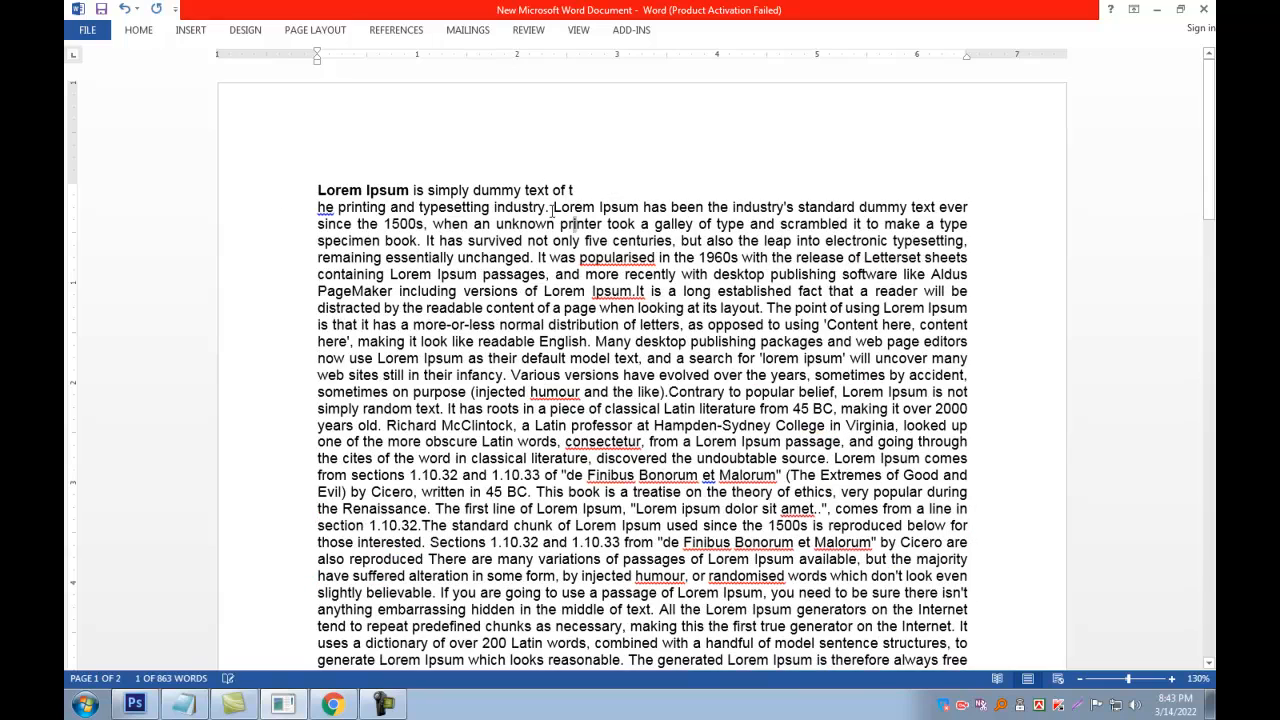
click(549, 208)
key(Return)
click(558, 224)
key(Return)
click(554, 257)
key(Return)
click(566, 290)
key(Return)
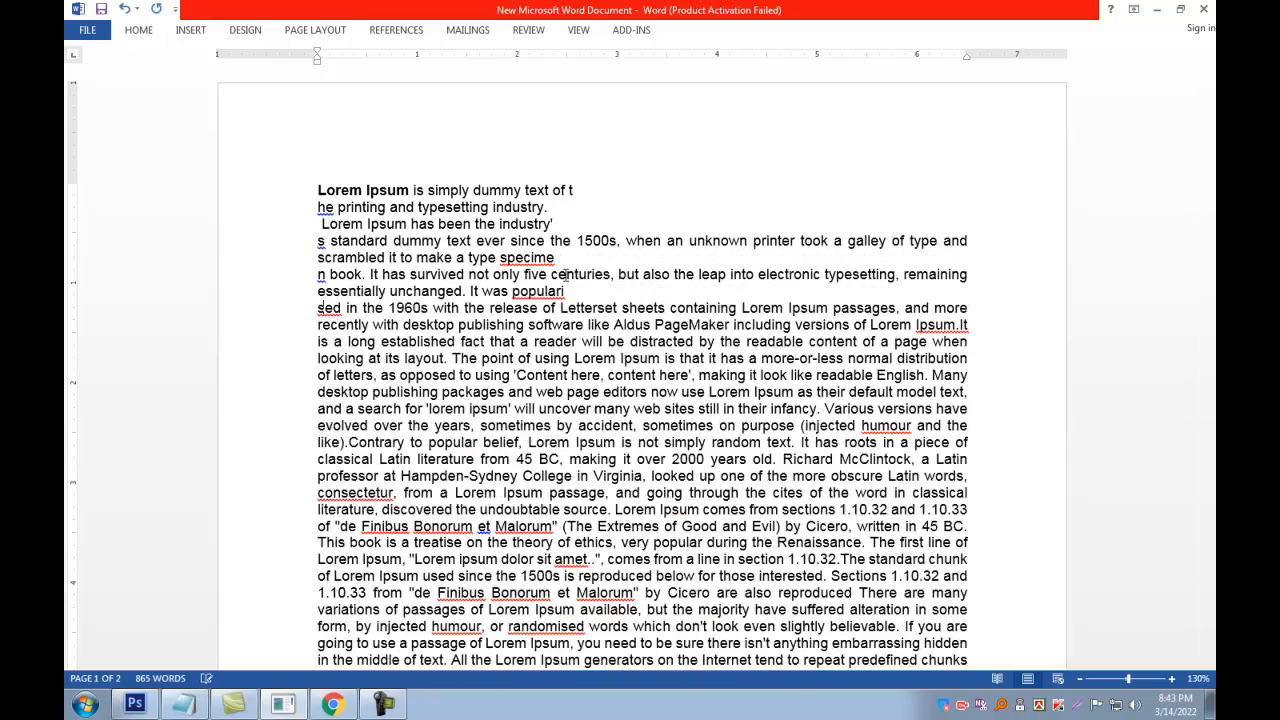
Step: Break the remaining long opening lines after "since the", "printer took" and "only five ce", leaving blank lines below the last one
click(568, 241)
key(Return)
click(568, 274)
key(Return)
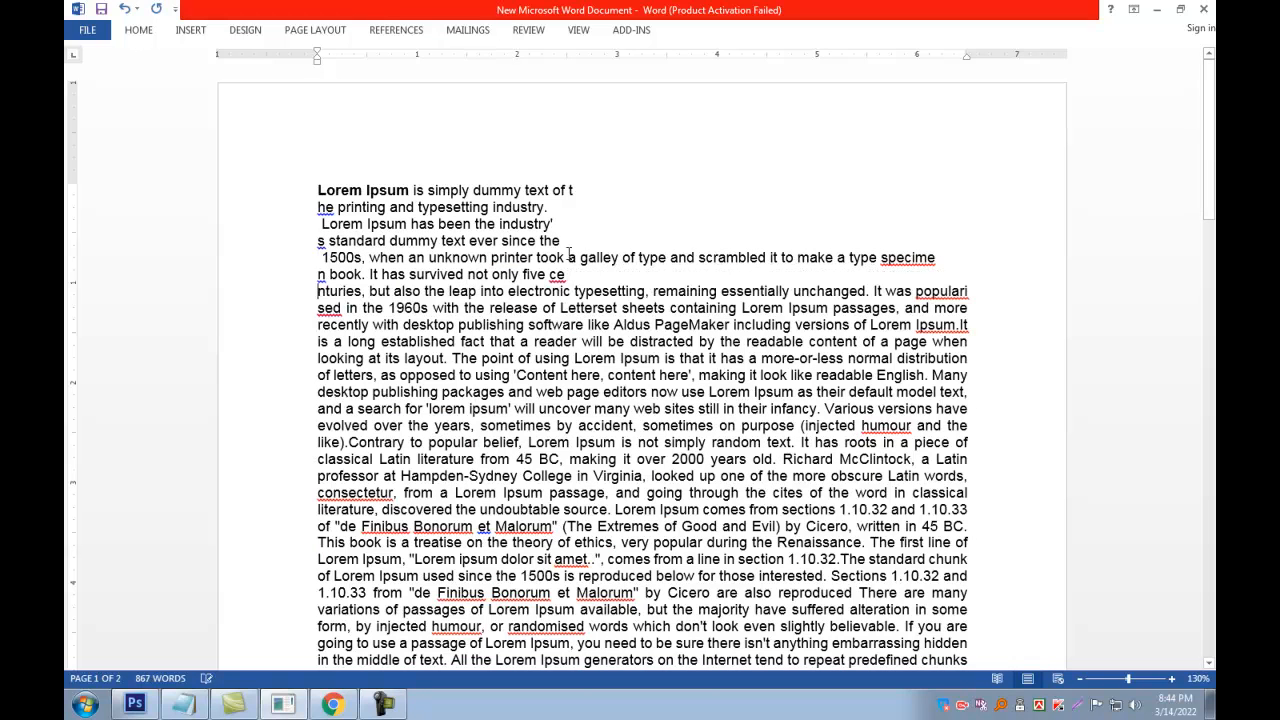
click(569, 257)
key(Return)
click(572, 291)
key(Return)
key(Return)
key(Return)
drag(571, 293, 229, 186)
click(563, 241)
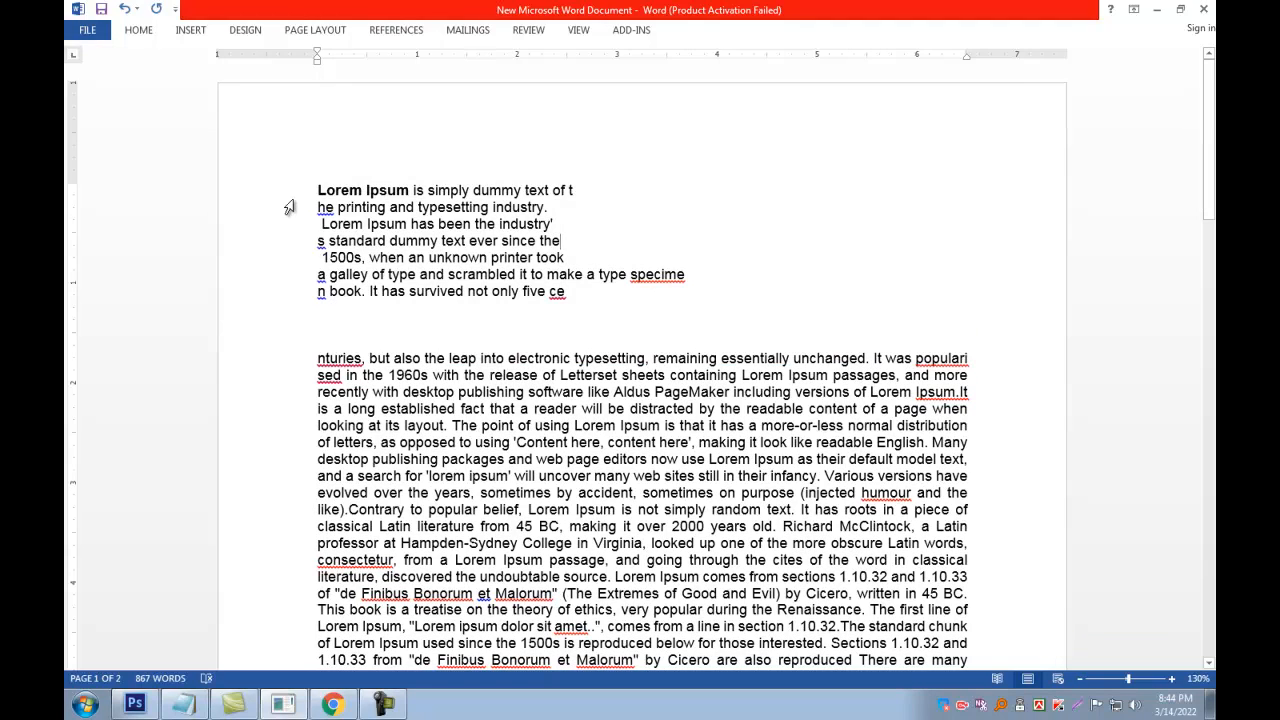
Step: Remove the leading spaces from the lines beginning "Lorem Ipsum has been" and "1500s, when an unknown"
click(296, 193)
click(316, 206)
click(316, 226)
key(Delete)
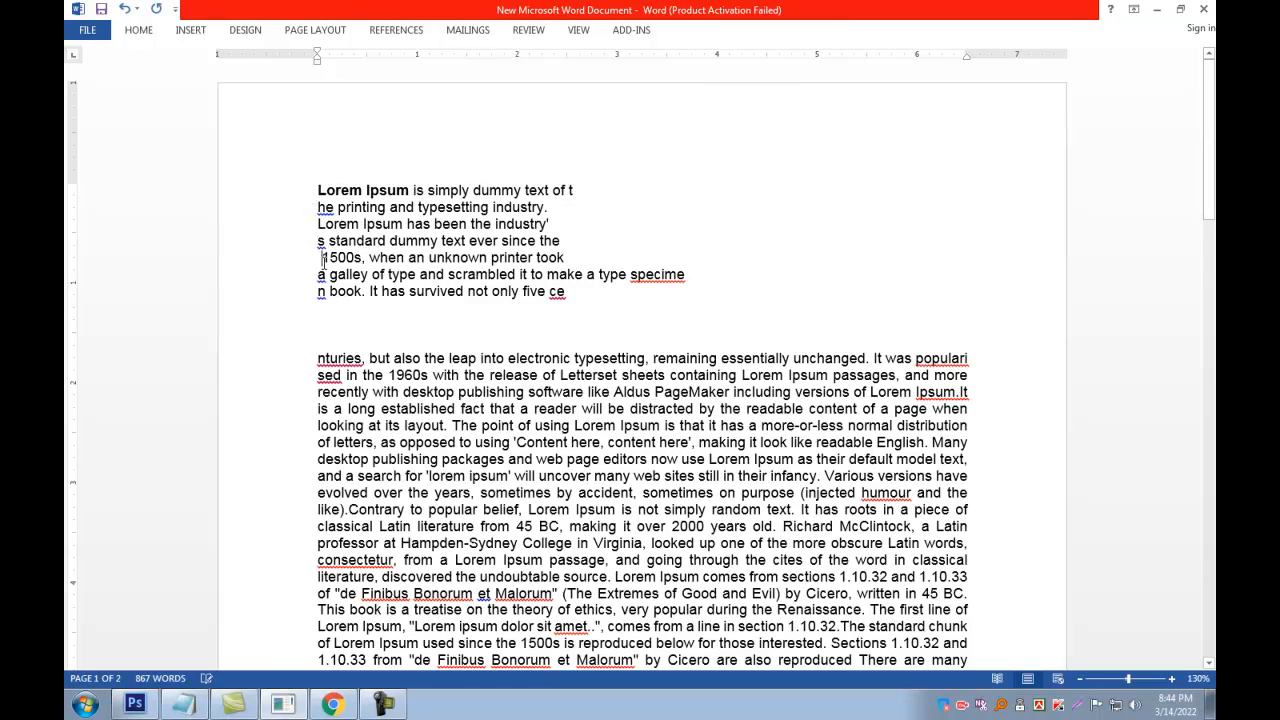
click(322, 258)
key(Delete)
click(832, 295)
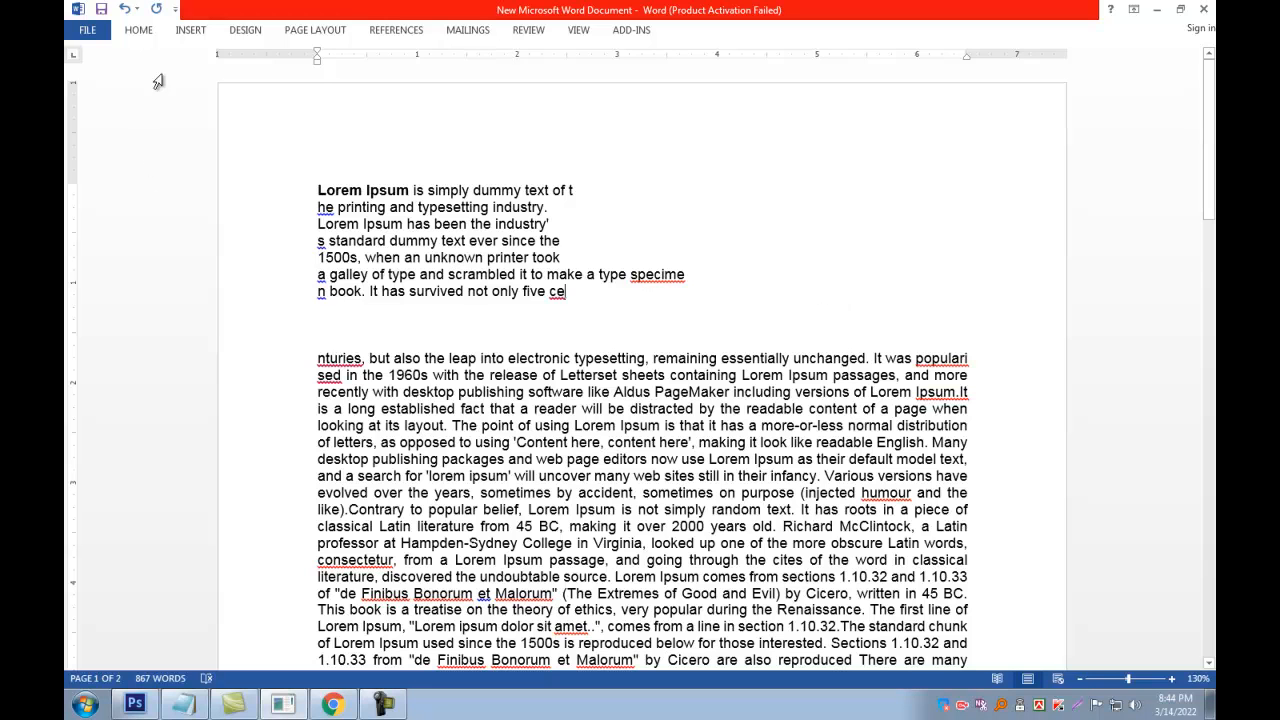
Step: Format the seven short lines at the beginning of the document as a list with solid round bullets
drag(598, 303, 312, 192)
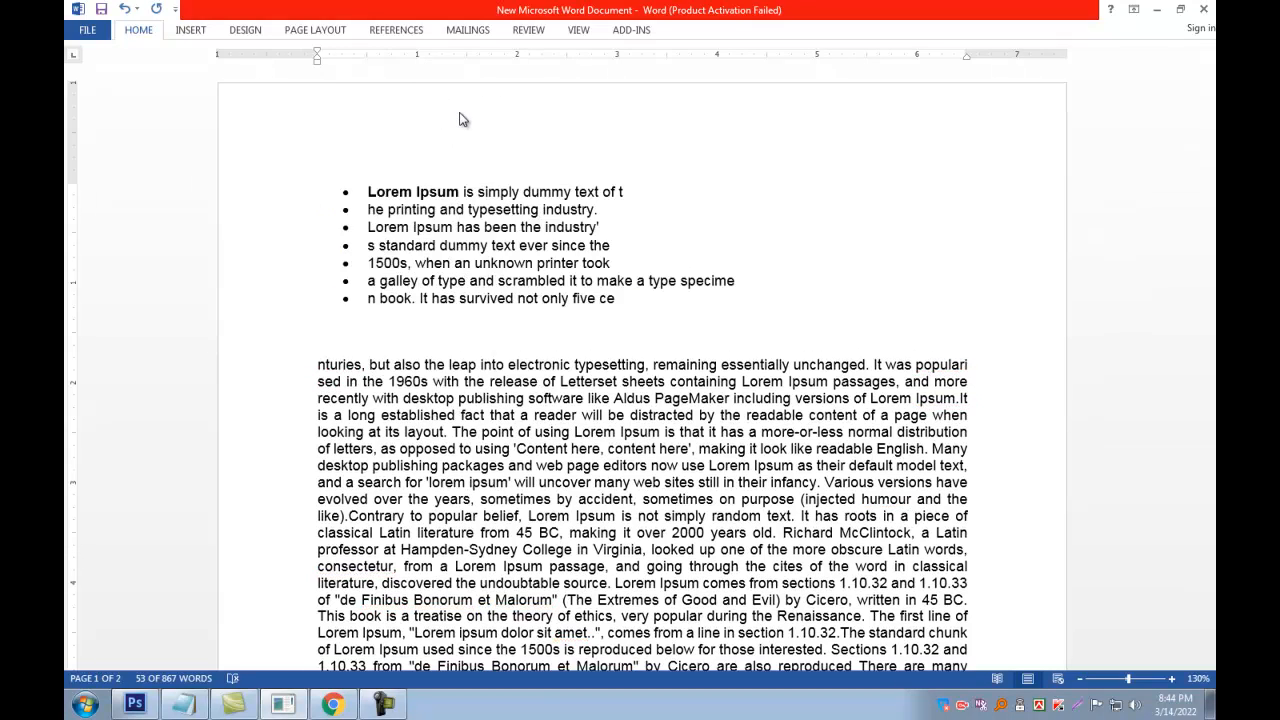
click(459, 120)
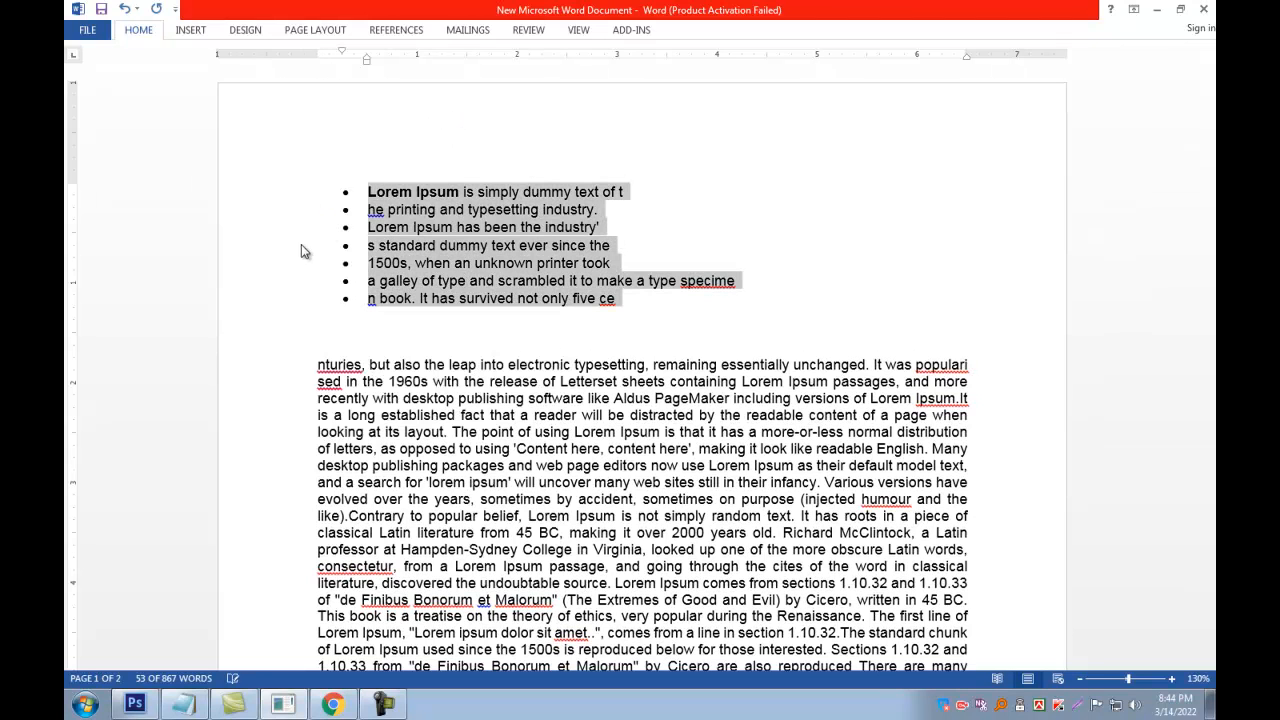
click(359, 314)
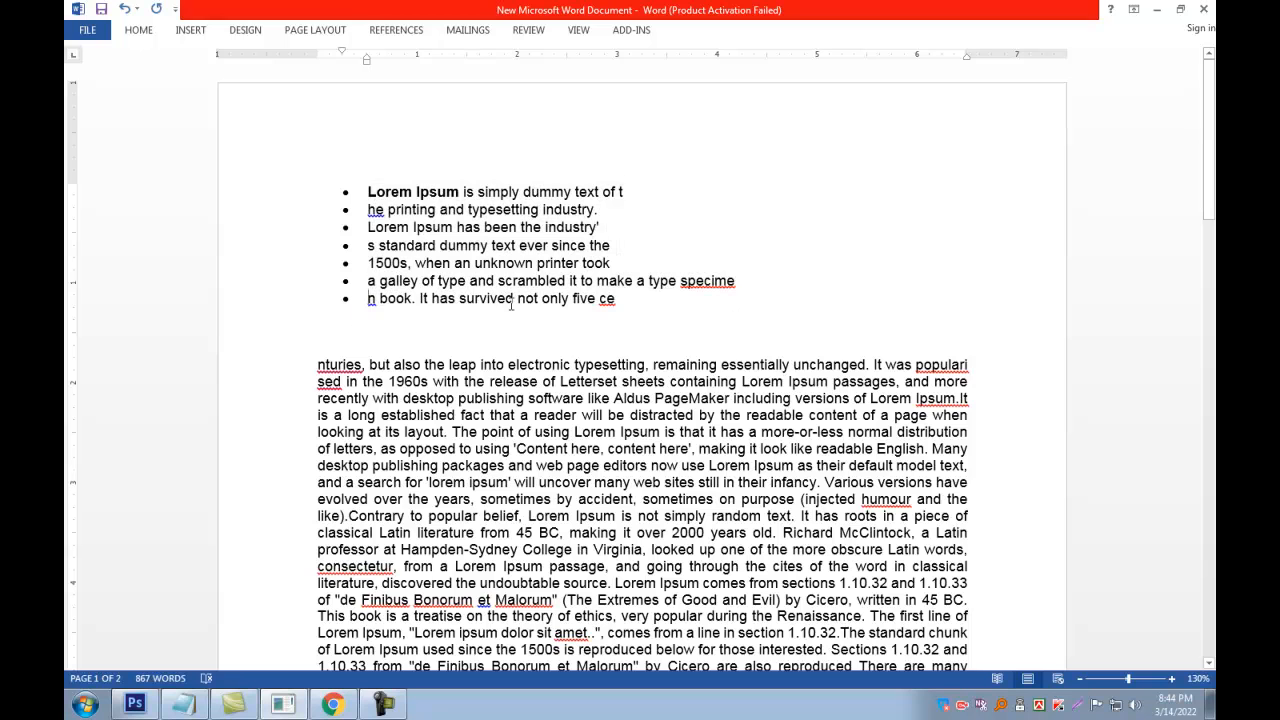
Step: Change the bullets of the seven-line list to the four-diamond style
drag(614, 308, 349, 117)
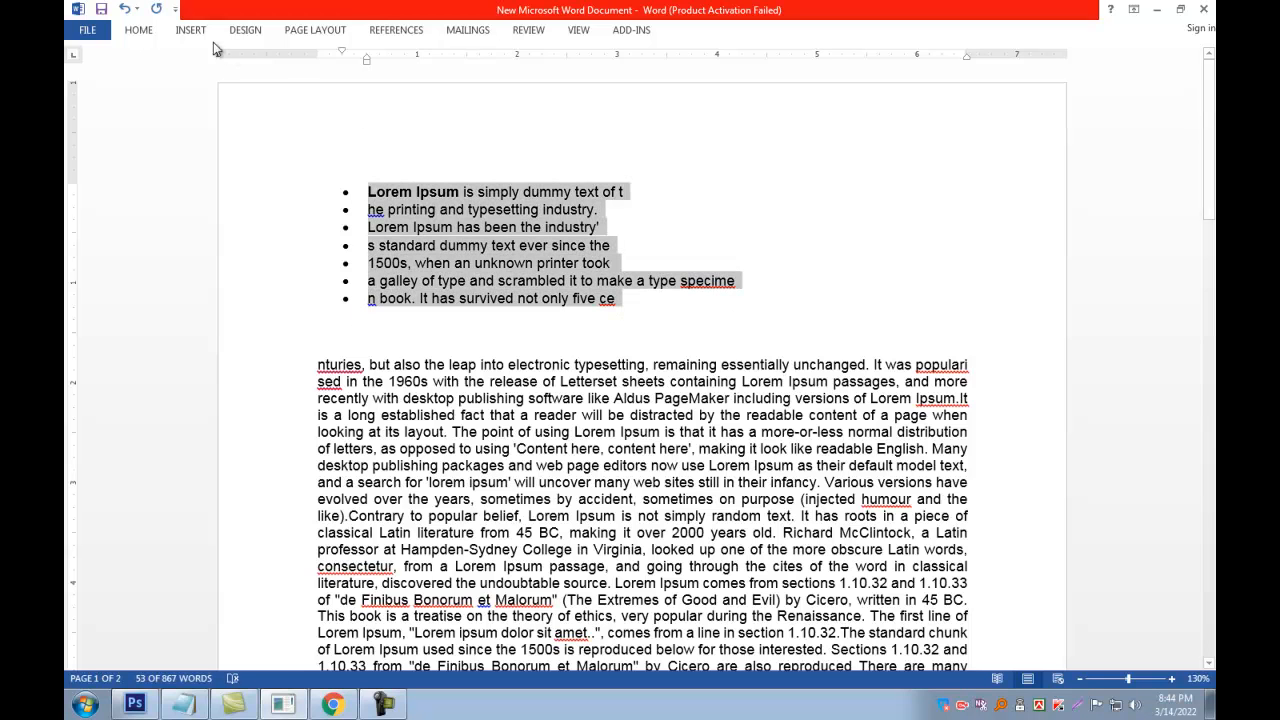
click(145, 37)
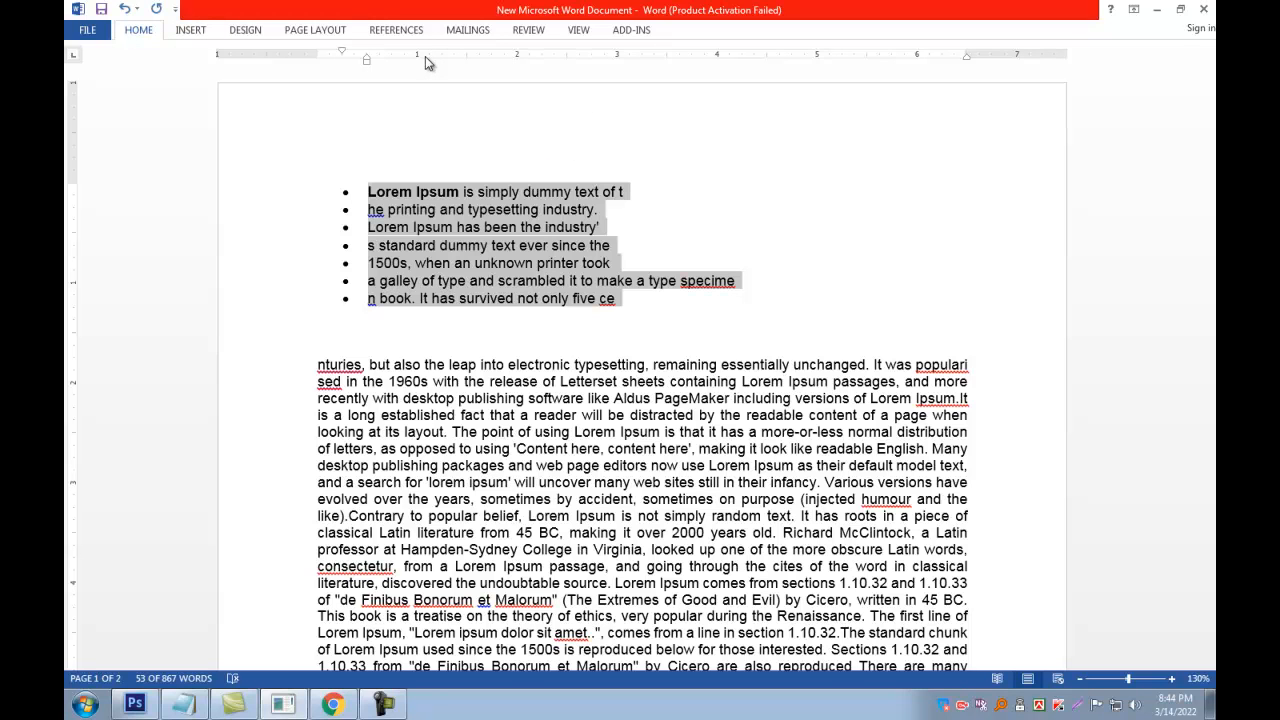
key(ctrl+z)
key(ctrl+z)
key(ctrl+z)
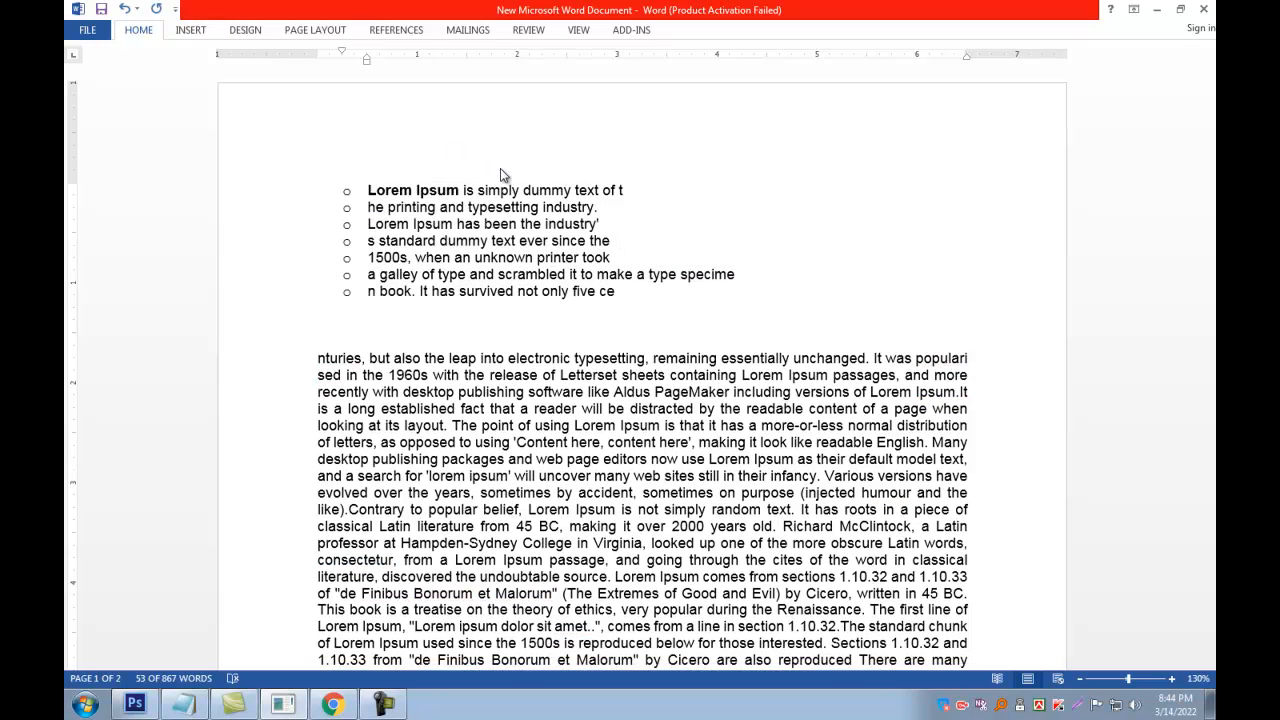
key(ctrl+y)
key(ctrl+y)
key(ctrl+y)
key(ctrl+y)
key(ctrl+z)
click(617, 170)
click(680, 292)
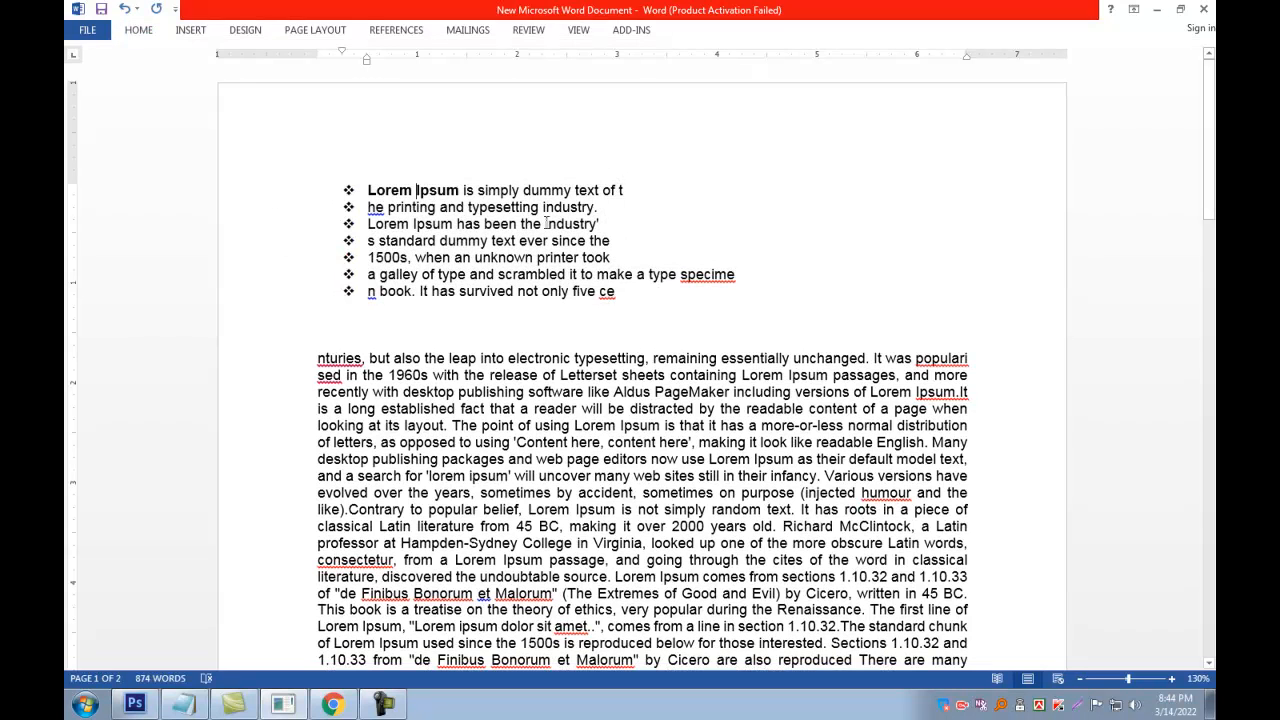
Step: Insert line breaks in the text below the bulleted list after "electronic typesetting,", "Letterset shee", "more rece", "Aldus Pag" and "looking at its"
click(655, 313)
click(407, 322)
click(528, 290)
click(302, 364)
click(636, 367)
key(Return)
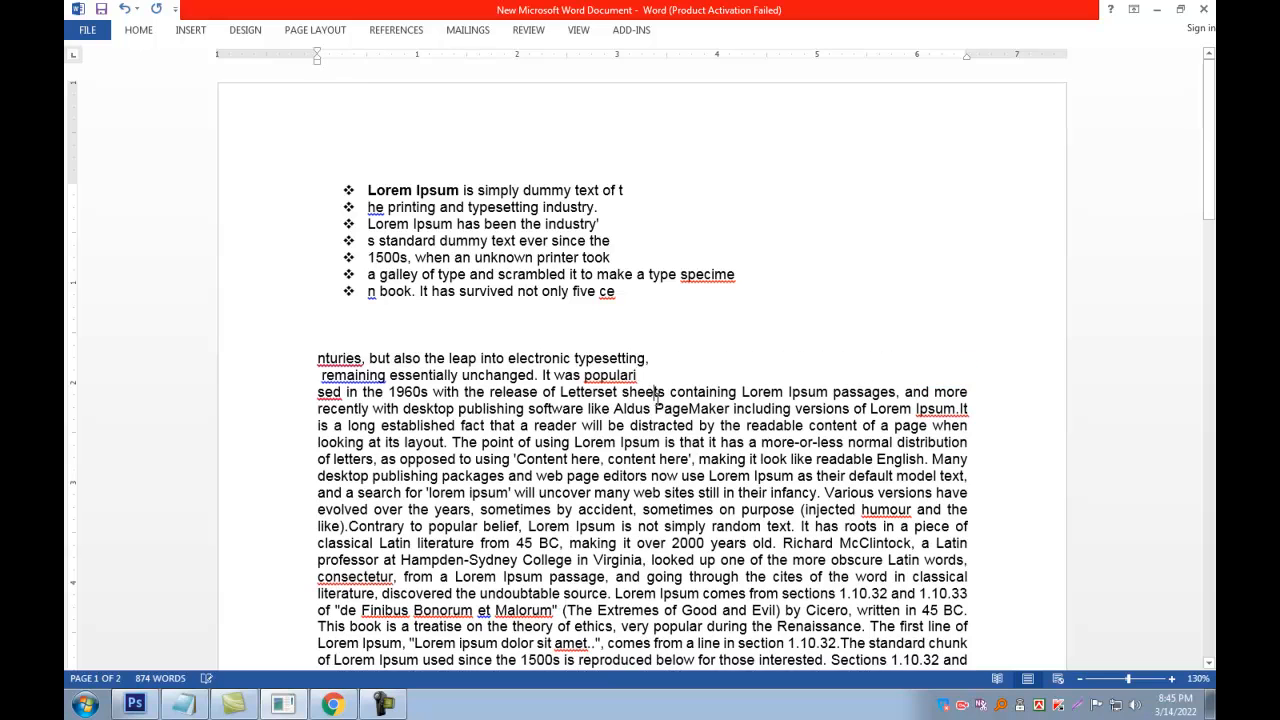
click(652, 392)
key(Return)
click(659, 409)
key(Return)
click(652, 425)
key(Return)
click(662, 441)
key(Return)
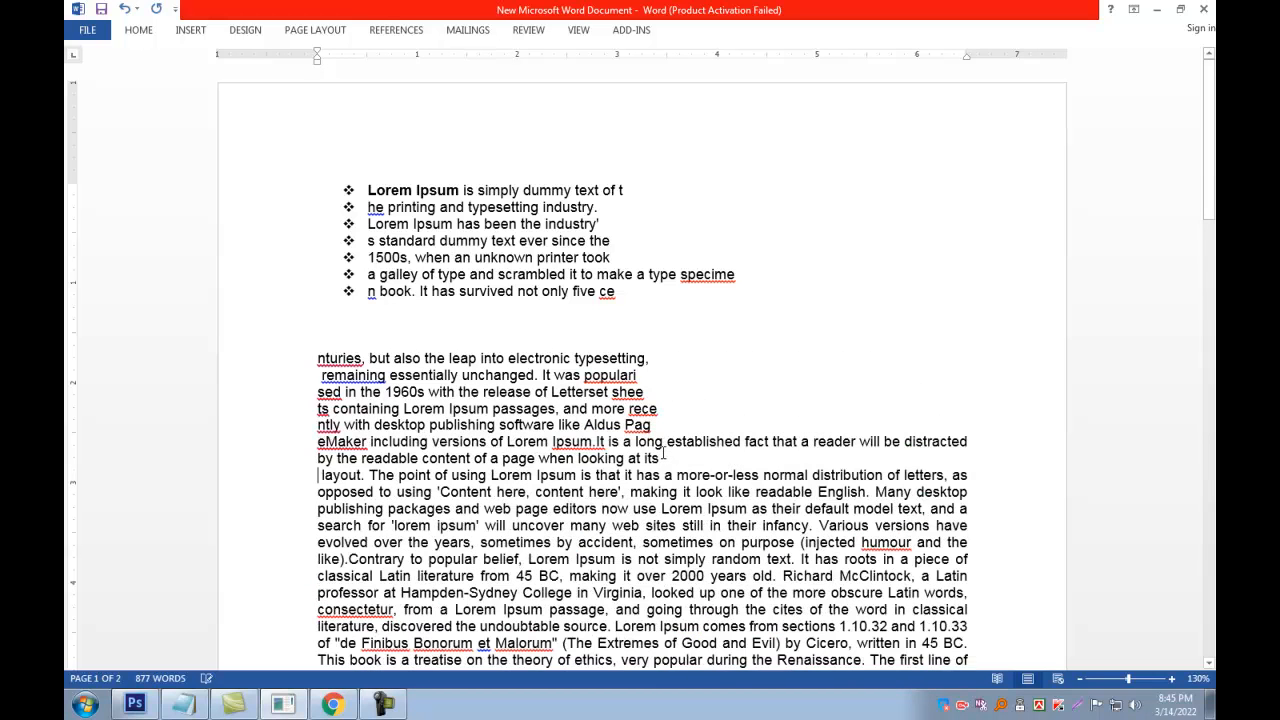
Step: Break the following text after "It is a long", "distracted by the" and "is that it has", separating the short lines from the remaining paragraph
click(665, 475)
key(Return)
click(667, 458)
key(Return)
click(680, 494)
key(Return)
drag(655, 492, 283, 355)
drag(320, 520, 235, 369)
click(568, 410)
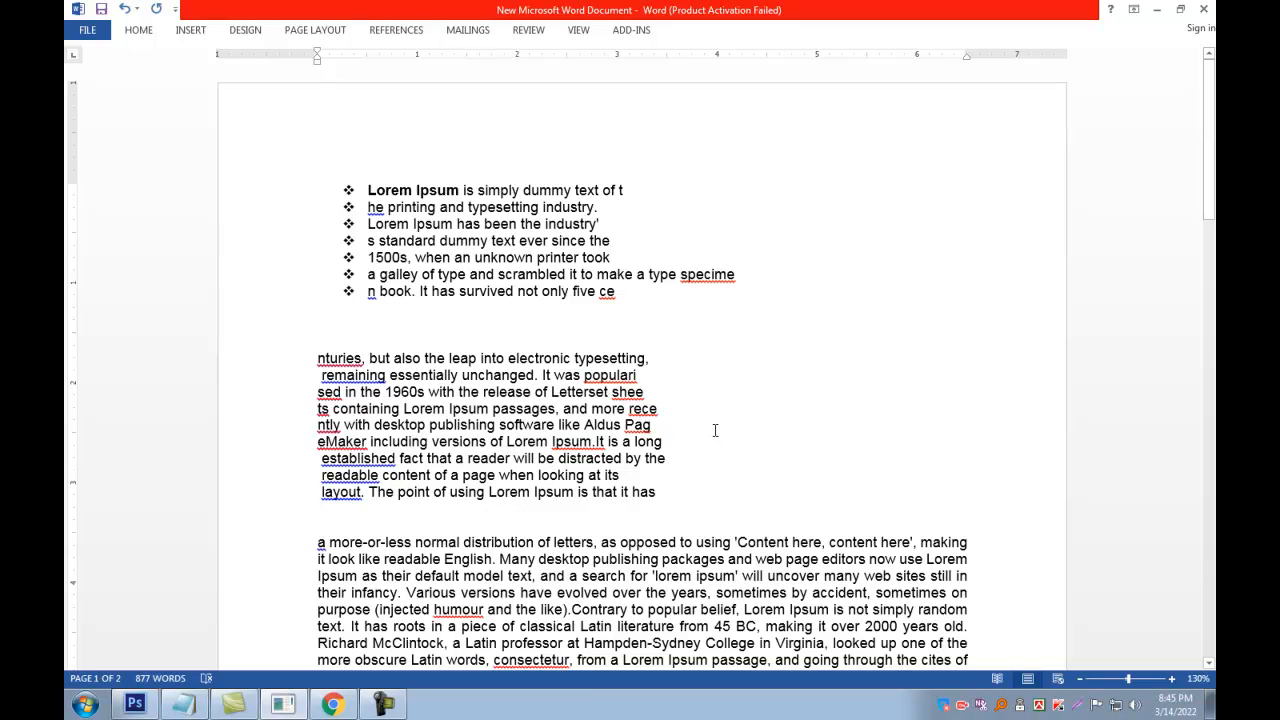
Step: Format the nine short lines below the bulleted list as a numbered list in the 1. 2. 3. style
drag(662, 495, 279, 360)
click(646, 395)
triple_click(320, 358)
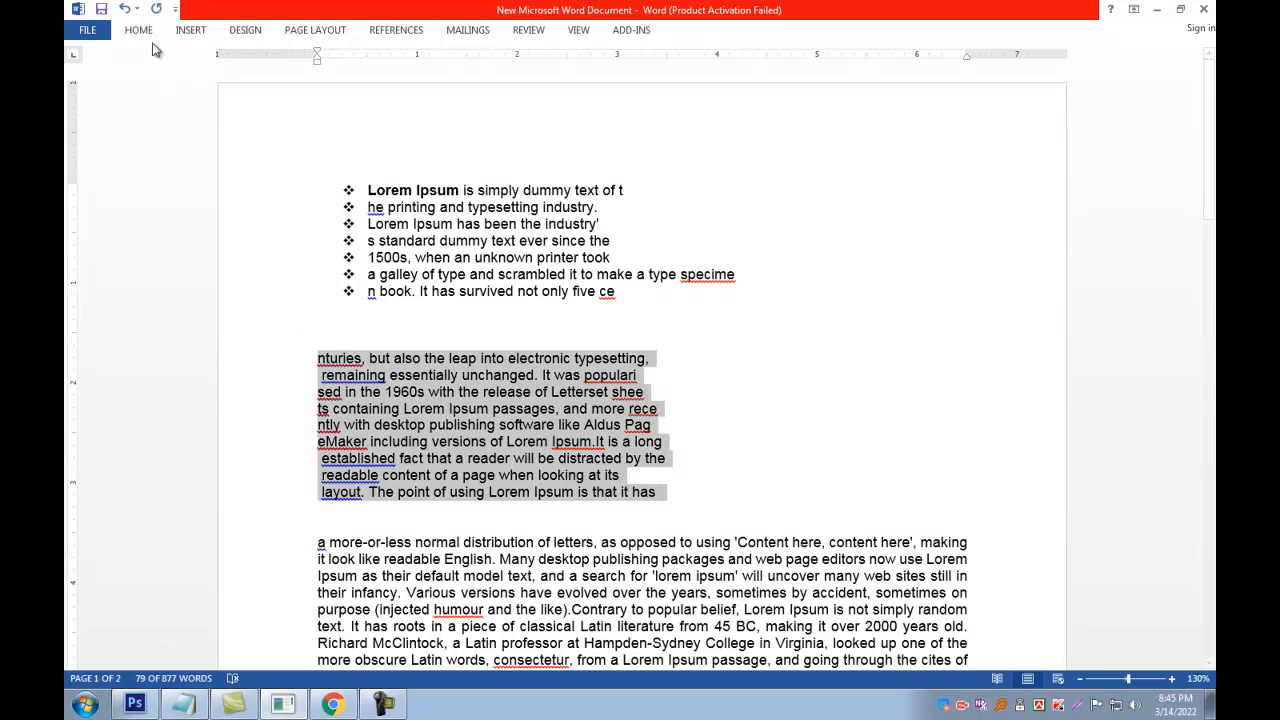
click(445, 106)
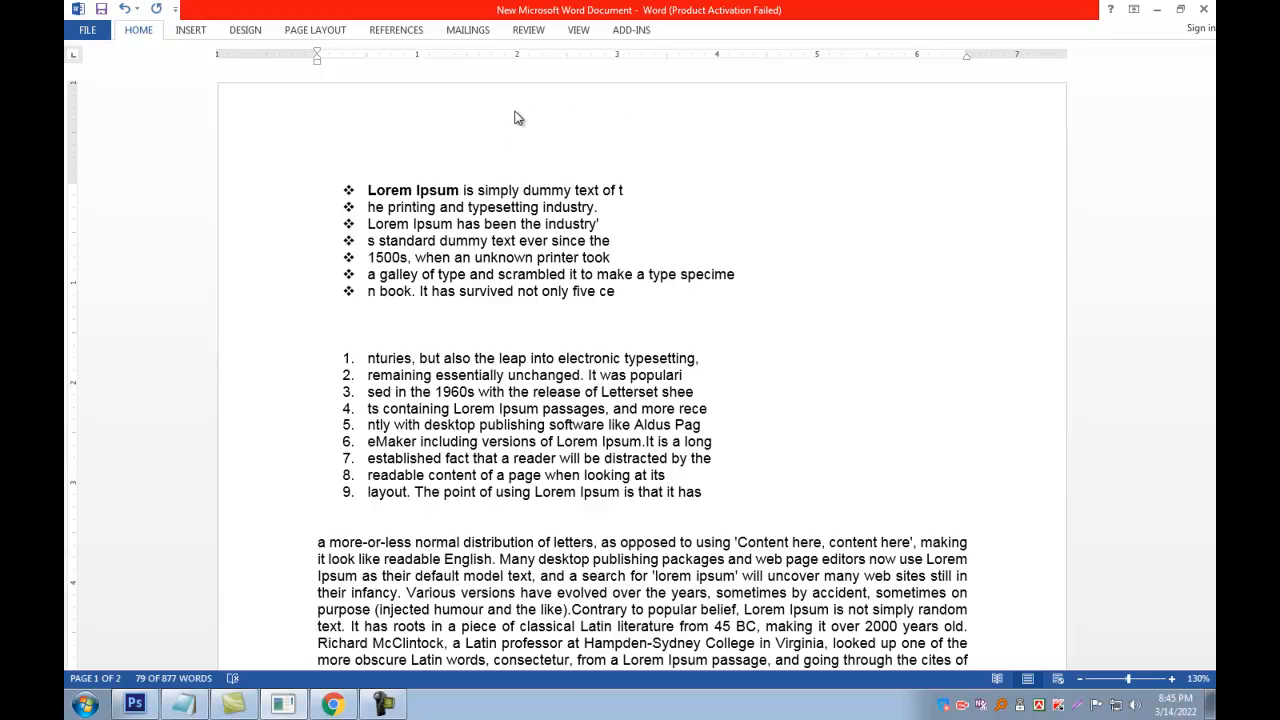
click(589, 120)
click(476, 189)
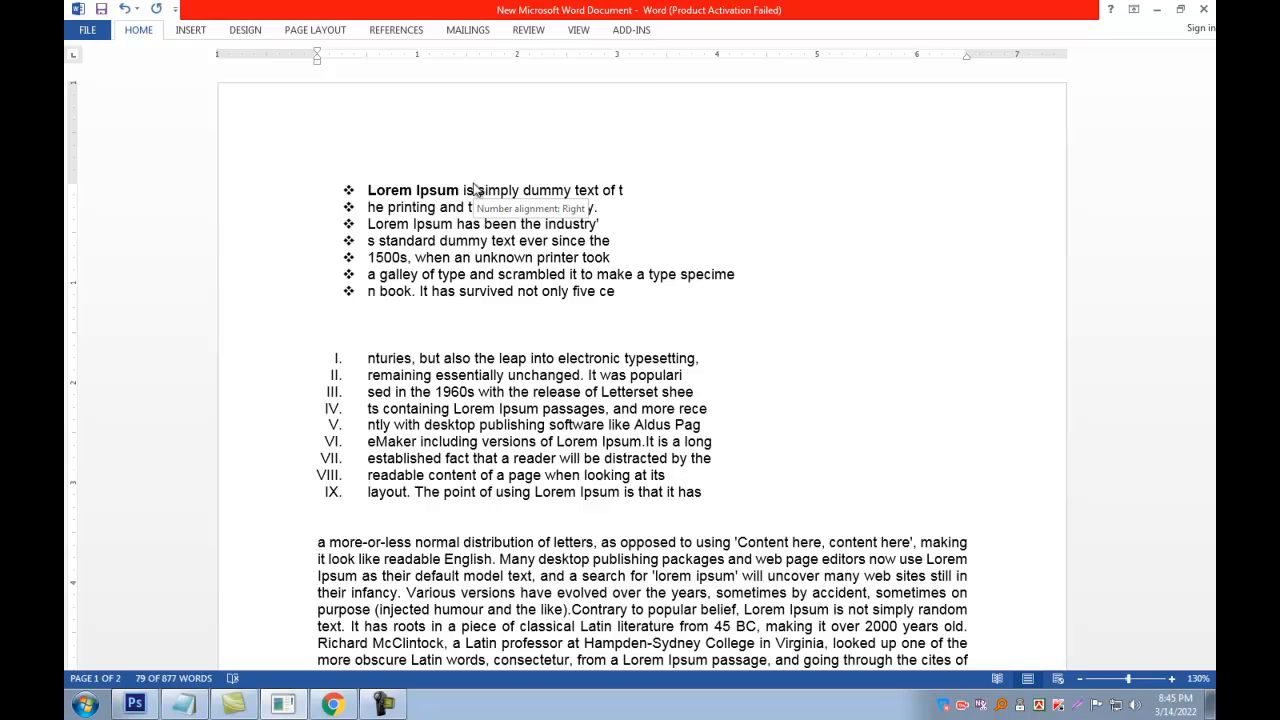
click(528, 175)
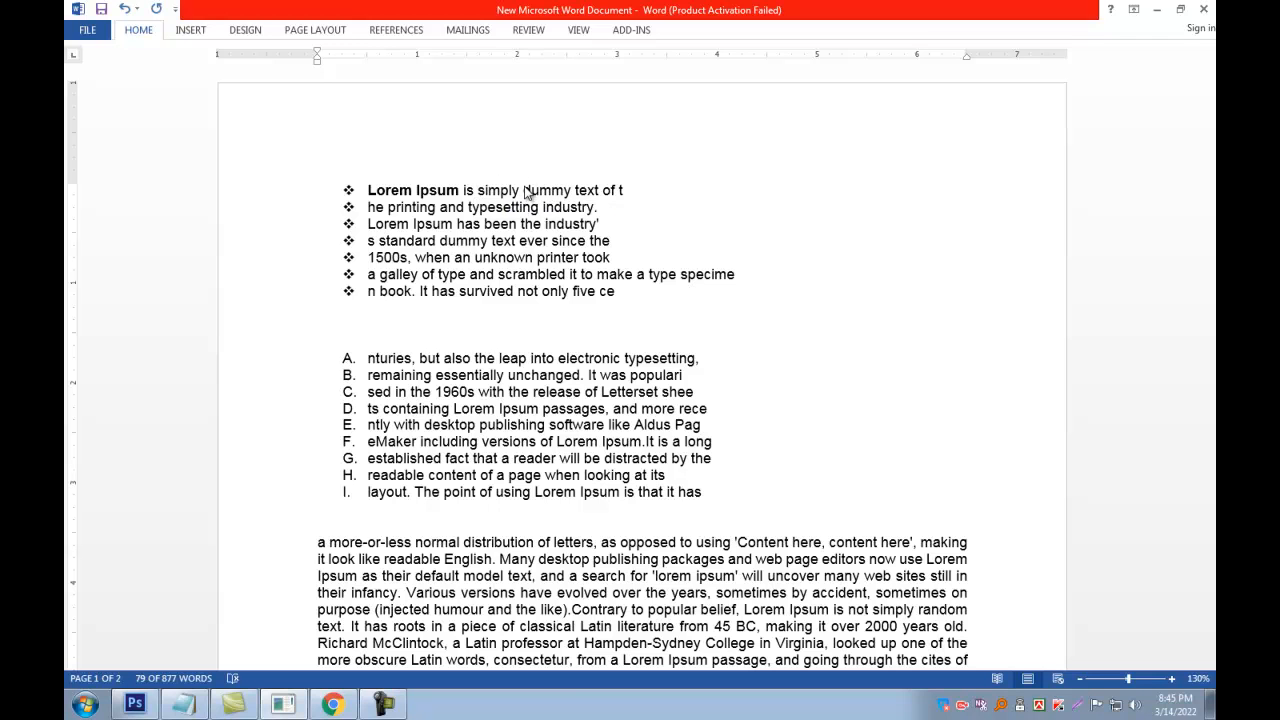
click(561, 255)
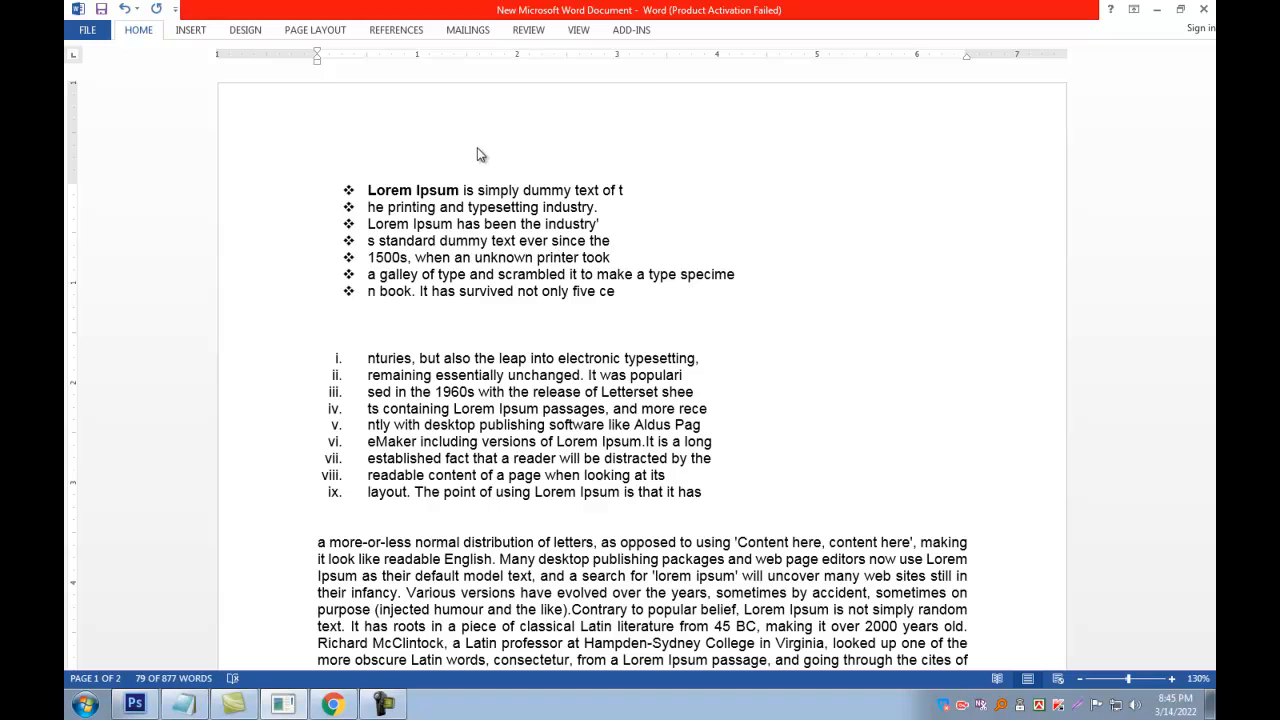
click(530, 129)
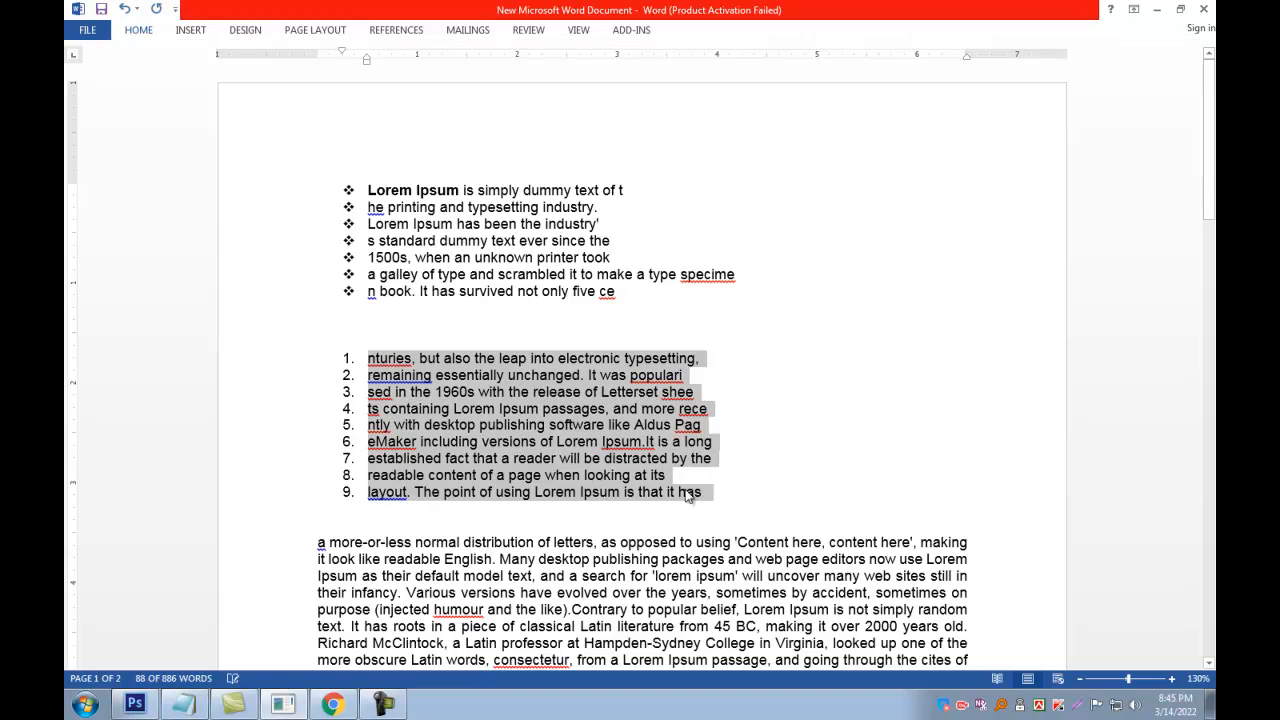
click(372, 257)
drag(317, 363, 705, 492)
click(808, 486)
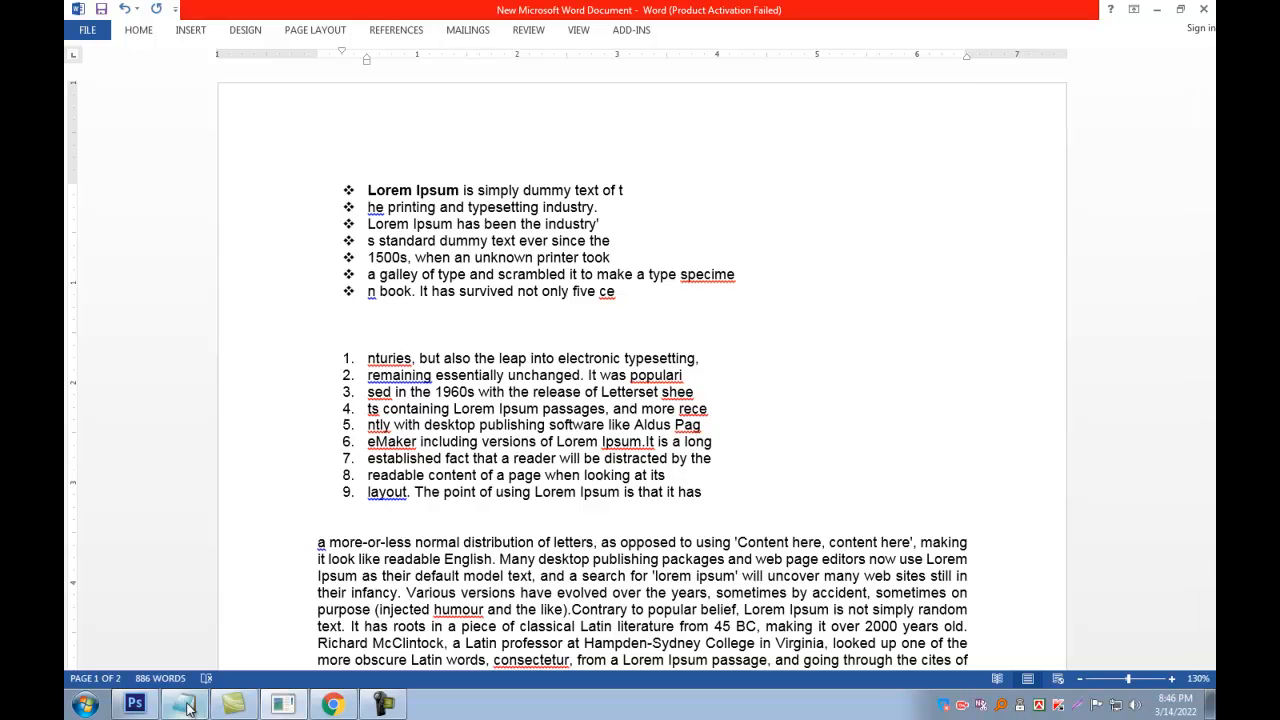
Step: Check the header and footer topics in the Notepad list, and view both pages of the Word document at 80% zoom
key(alt+Tab)
click(822, 226)
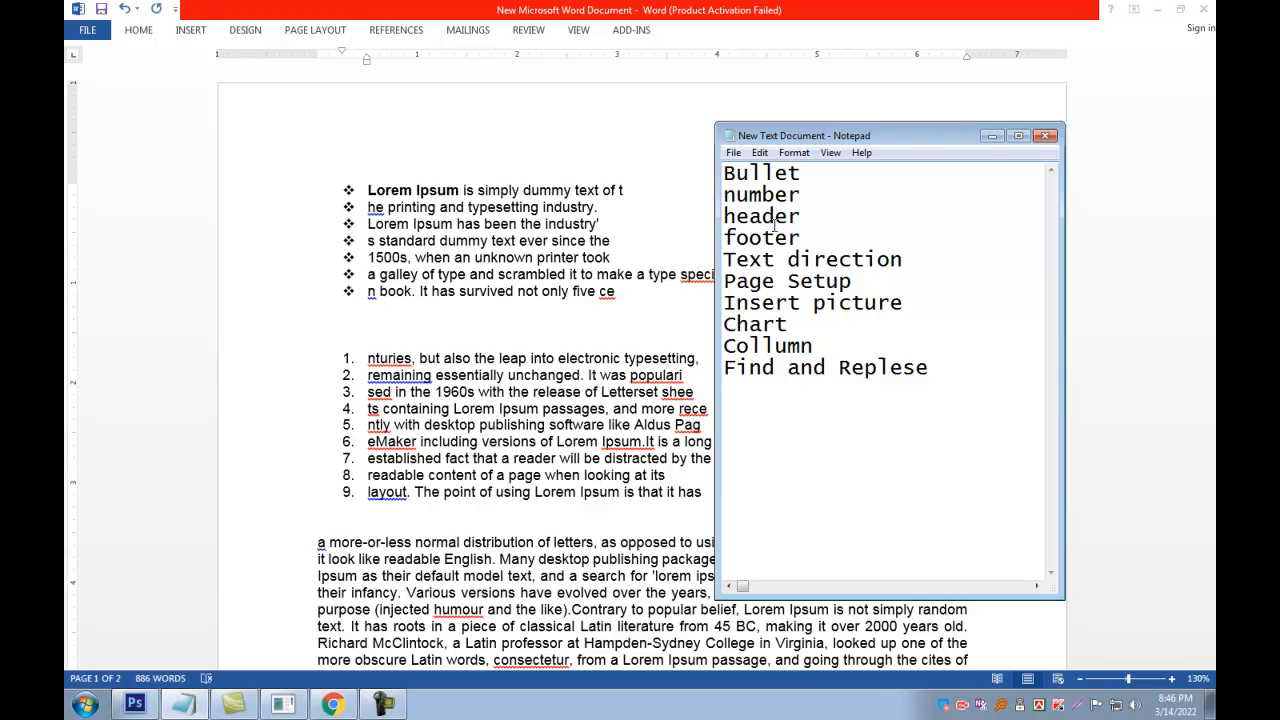
click(545, 312)
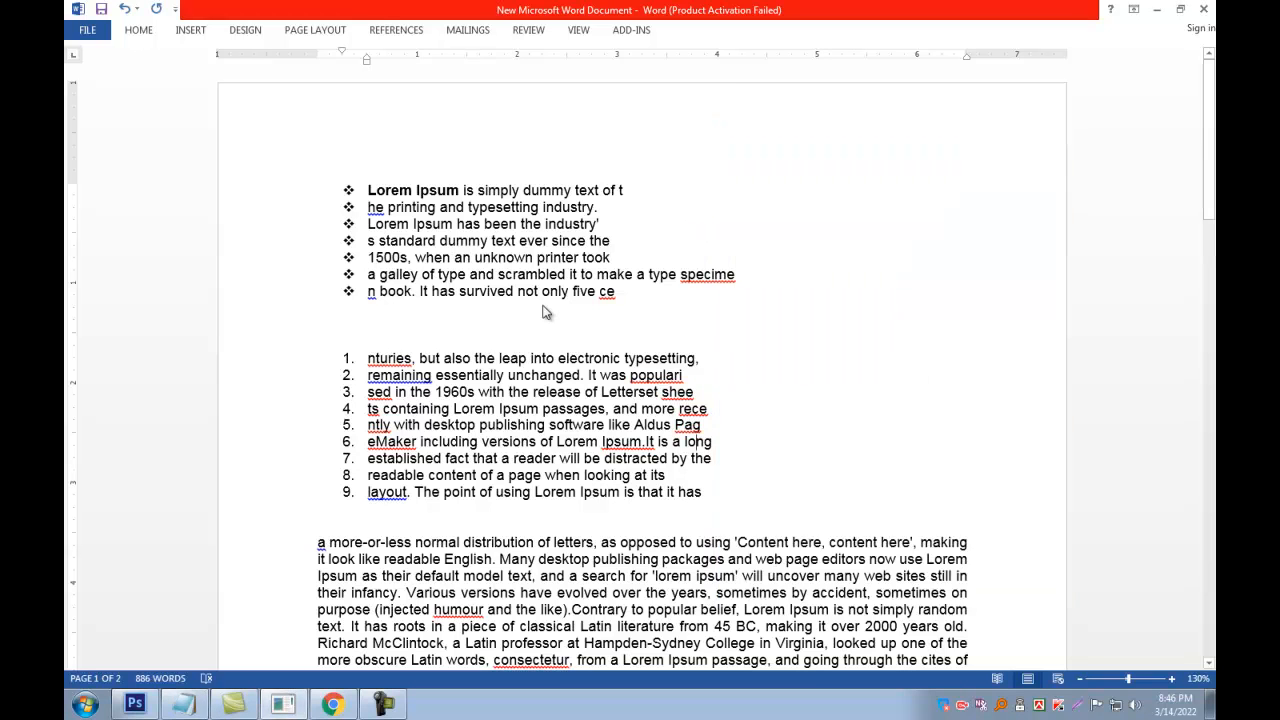
ctrl+scroll(545, 312, down, 3)
scroll(545, 312, down, 10)
ctrl+scroll(543, 305, down, 2)
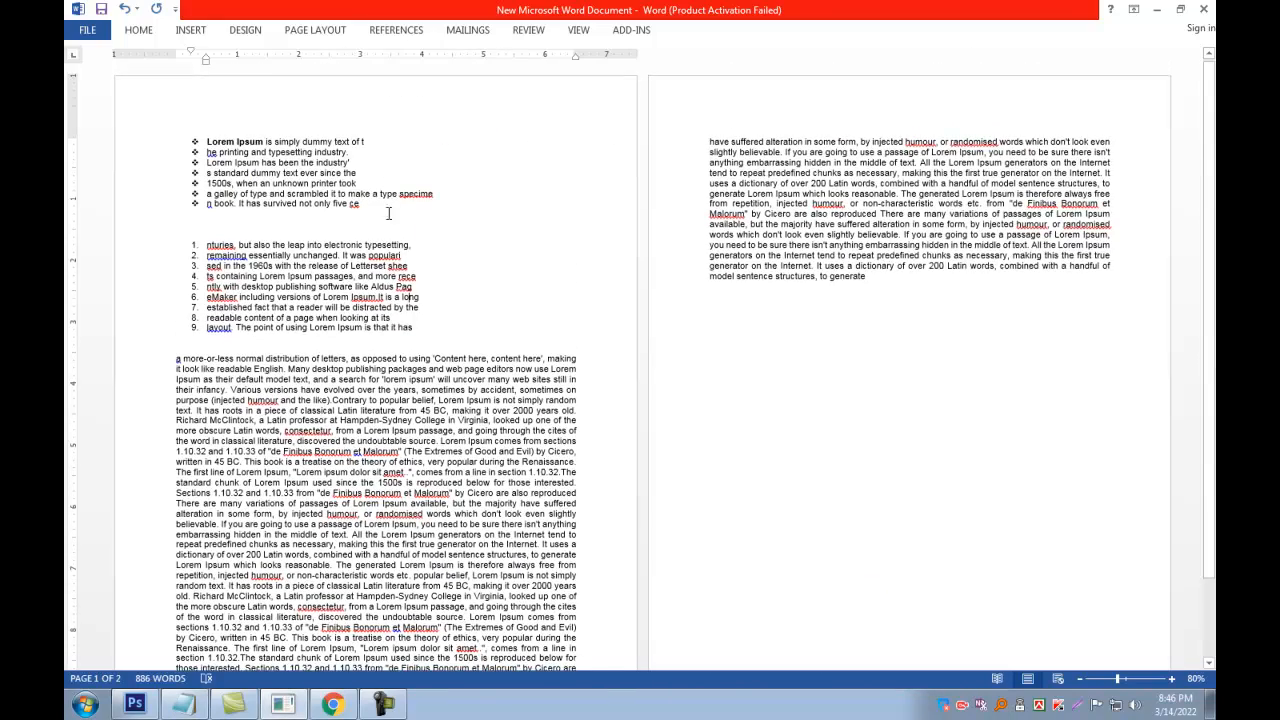
scroll(385, 216, down, 1)
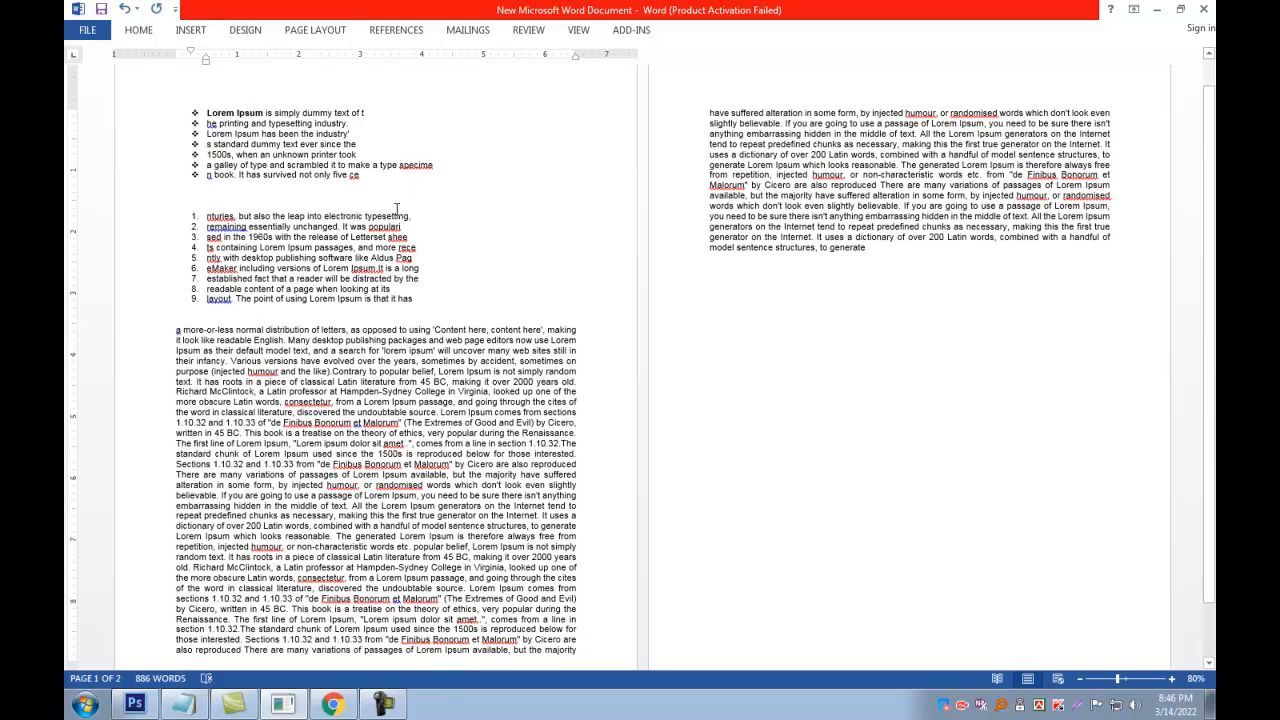
Step: Examine the blank header and footer margins of both pages, including a full view of the pages at 50% zoom
scroll(397, 208, down, 2)
click(367, 624)
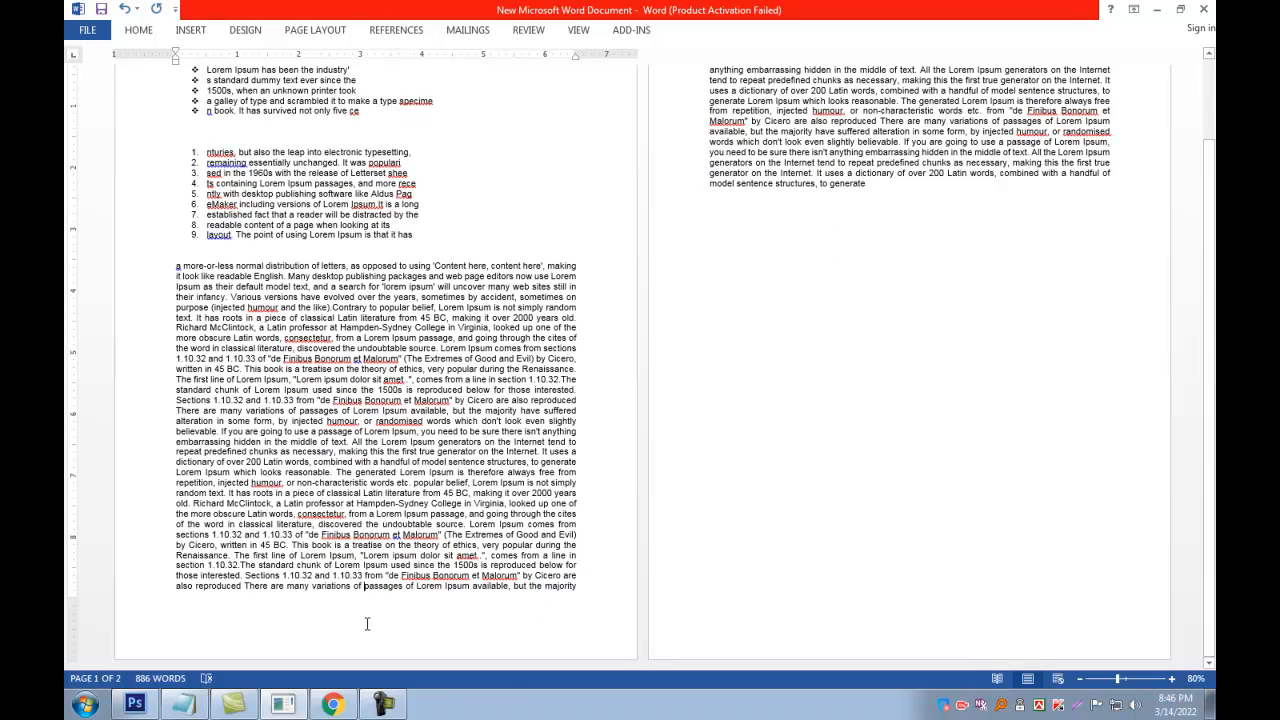
scroll(366, 600, up, 3)
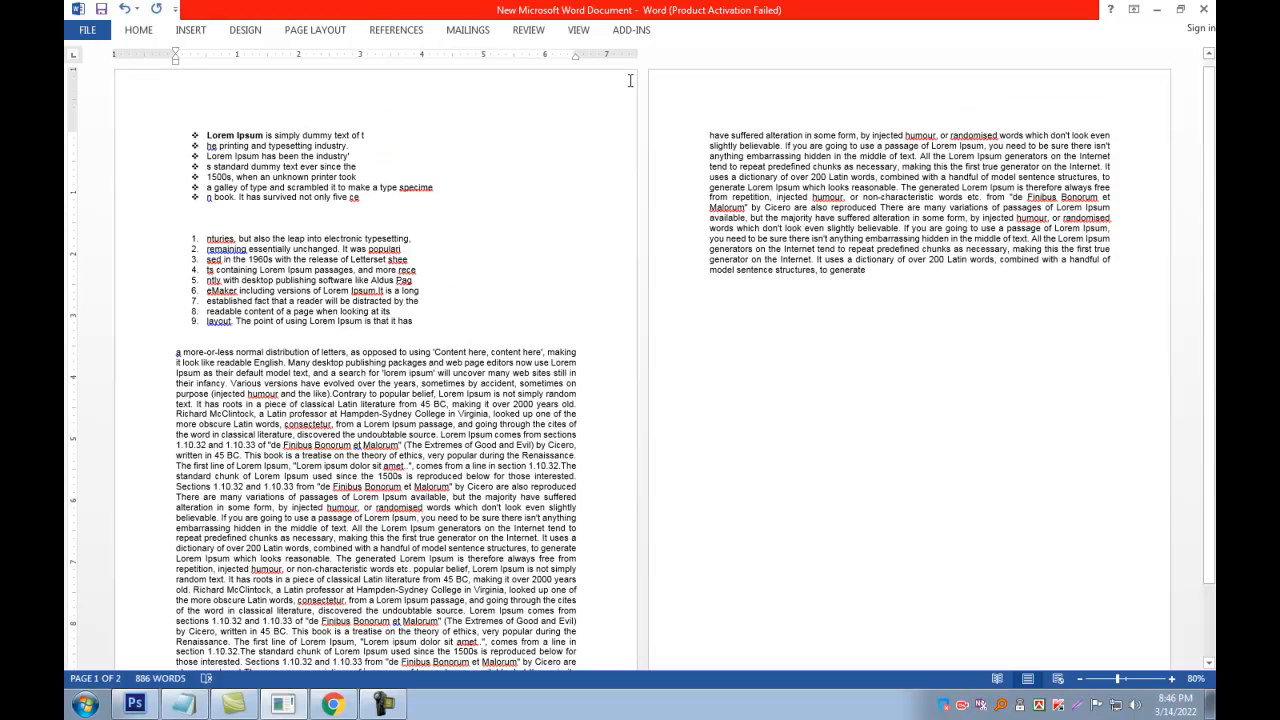
click(624, 179)
scroll(603, 191, down, 3)
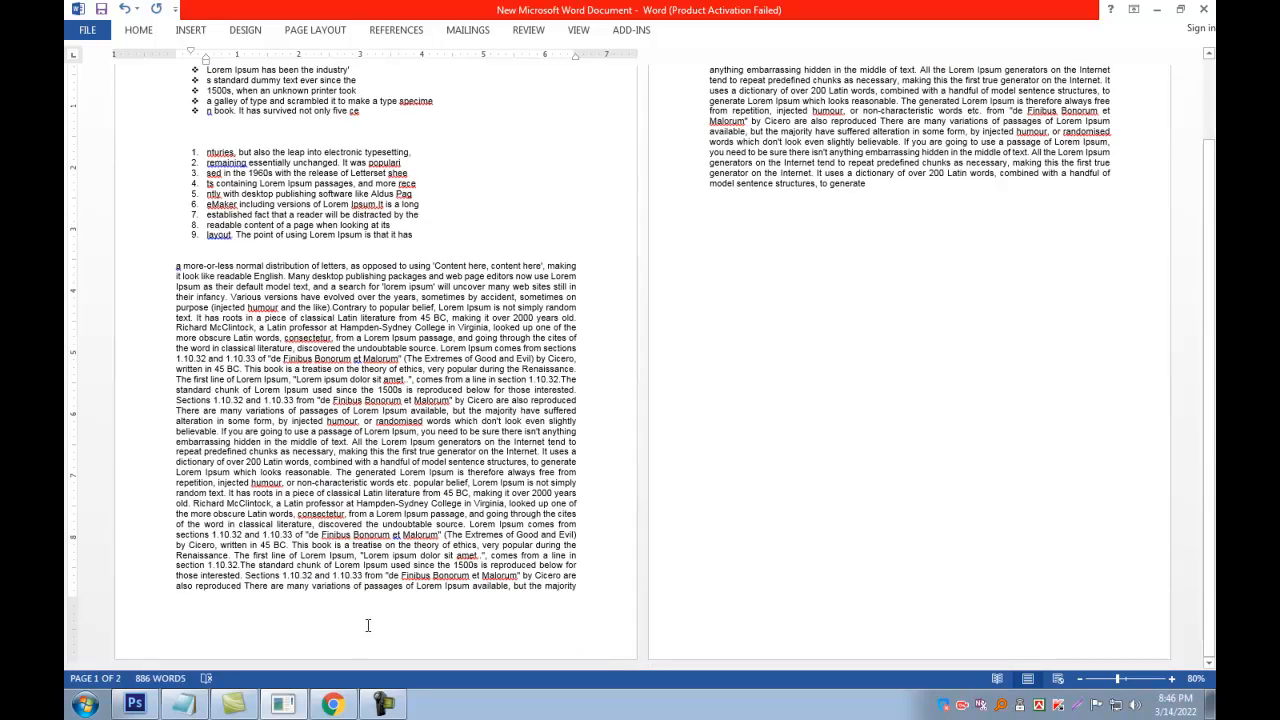
click(367, 623)
scroll(367, 623, up, 4)
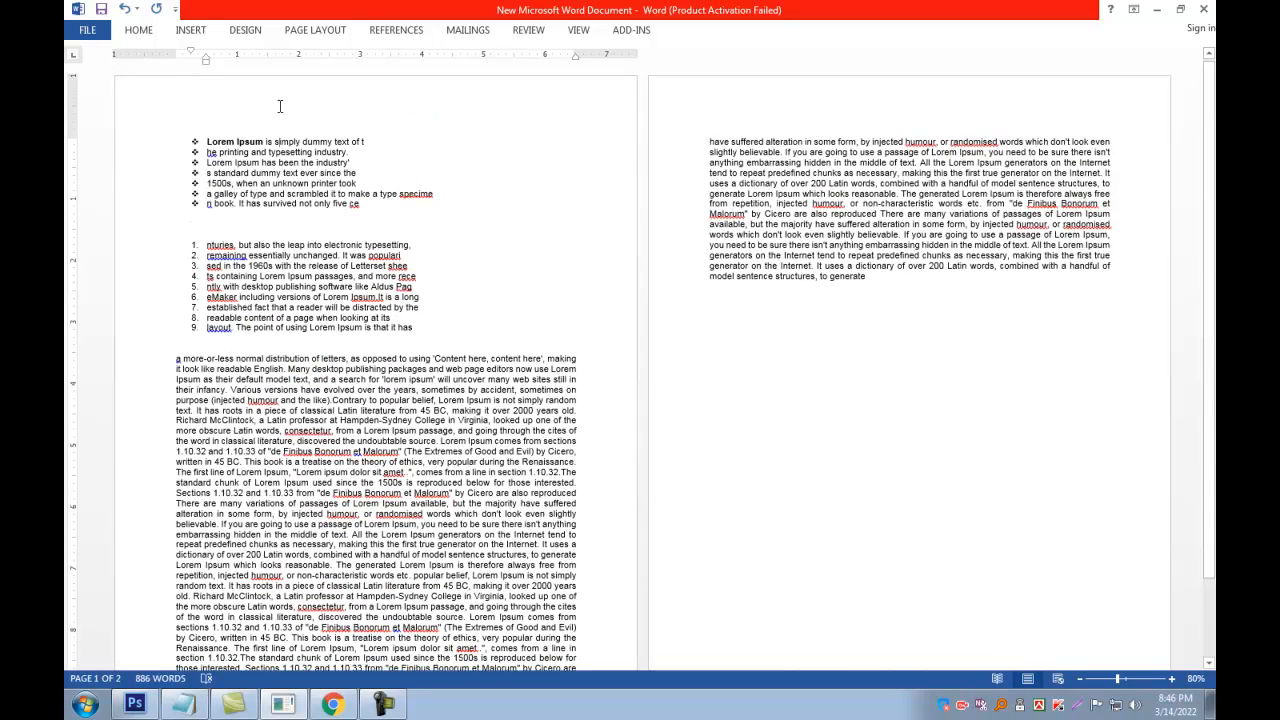
double_click(280, 107)
double_click(503, 252)
ctrl+scroll(288, 160, down, 3)
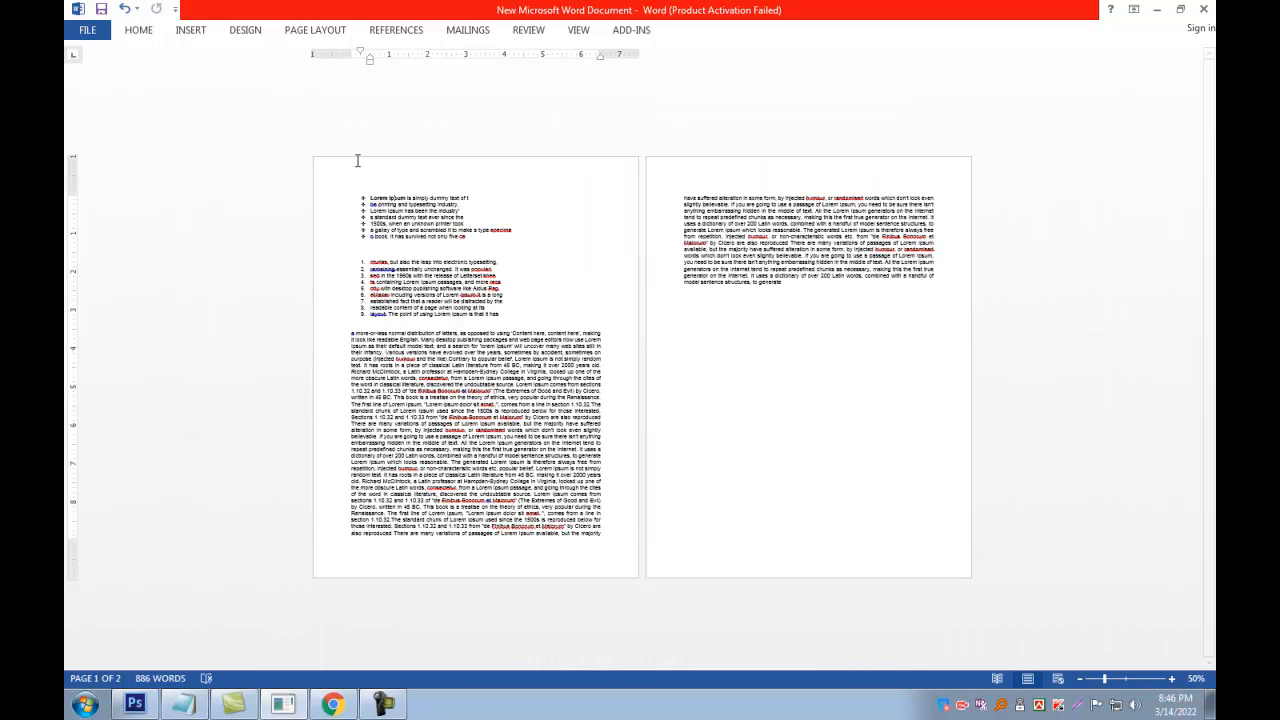
click(352, 535)
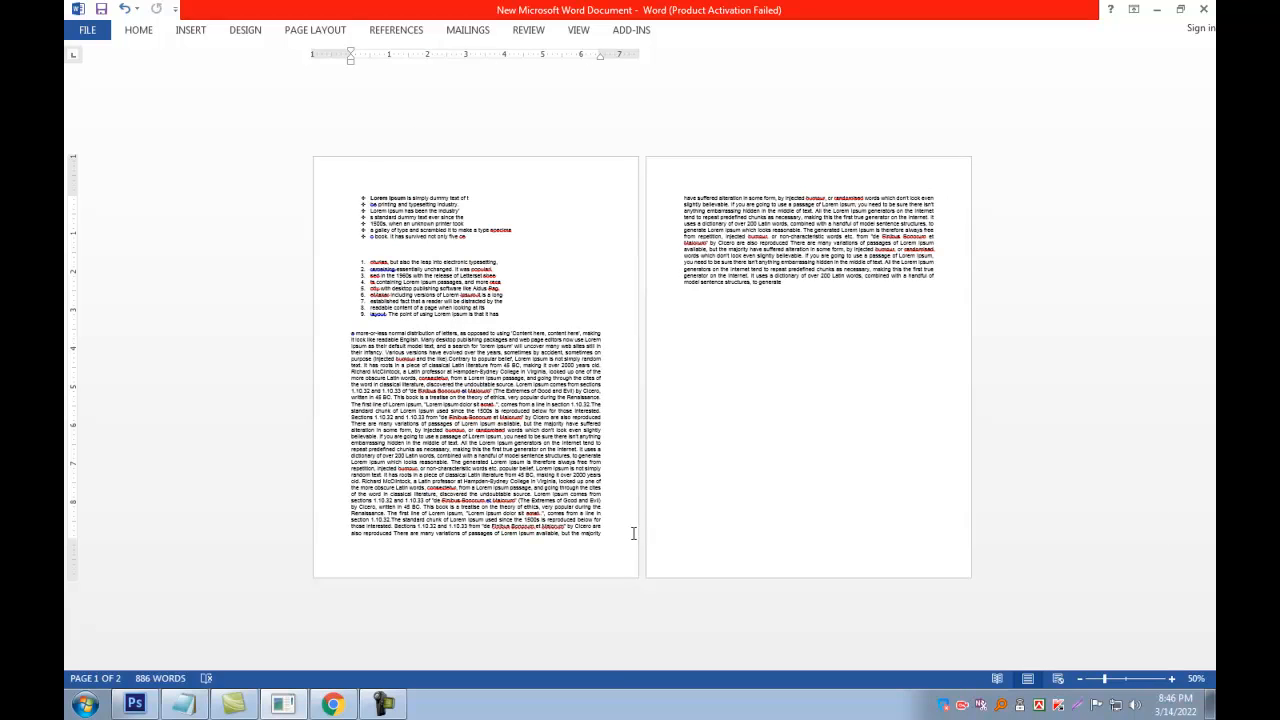
ctrl+scroll(303, 143, up, 3)
click(302, 116)
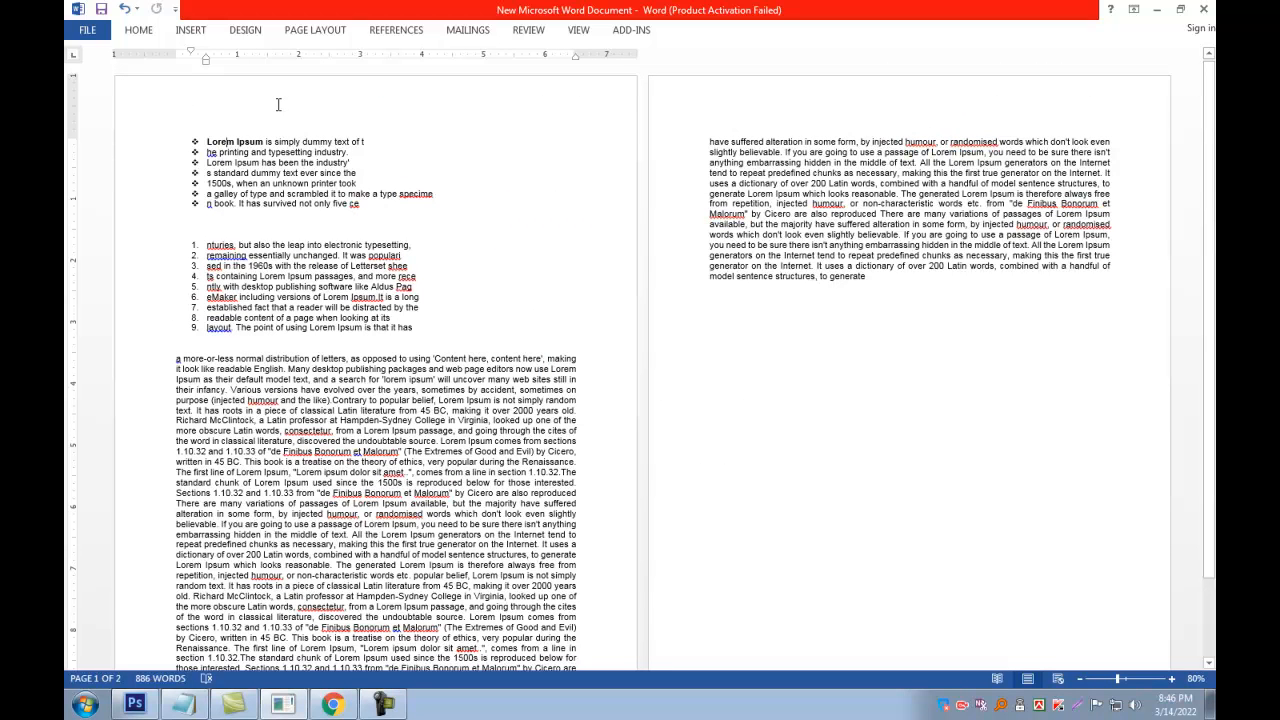
Step: Open the page header for editing and enter "Page No- 01"
double_click(326, 94)
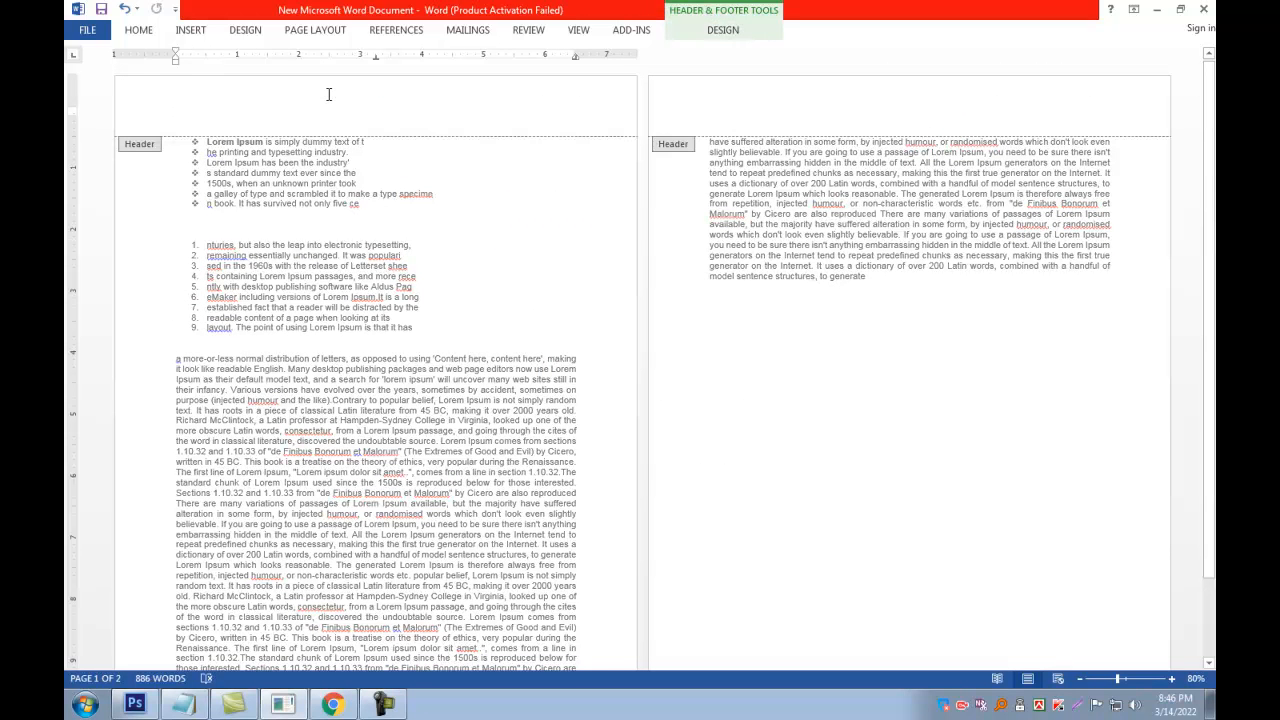
scroll(190, 145, down, 1)
scroll(185, 140, down, 1)
scroll(303, 628, up, 1)
text(Page No- 01)
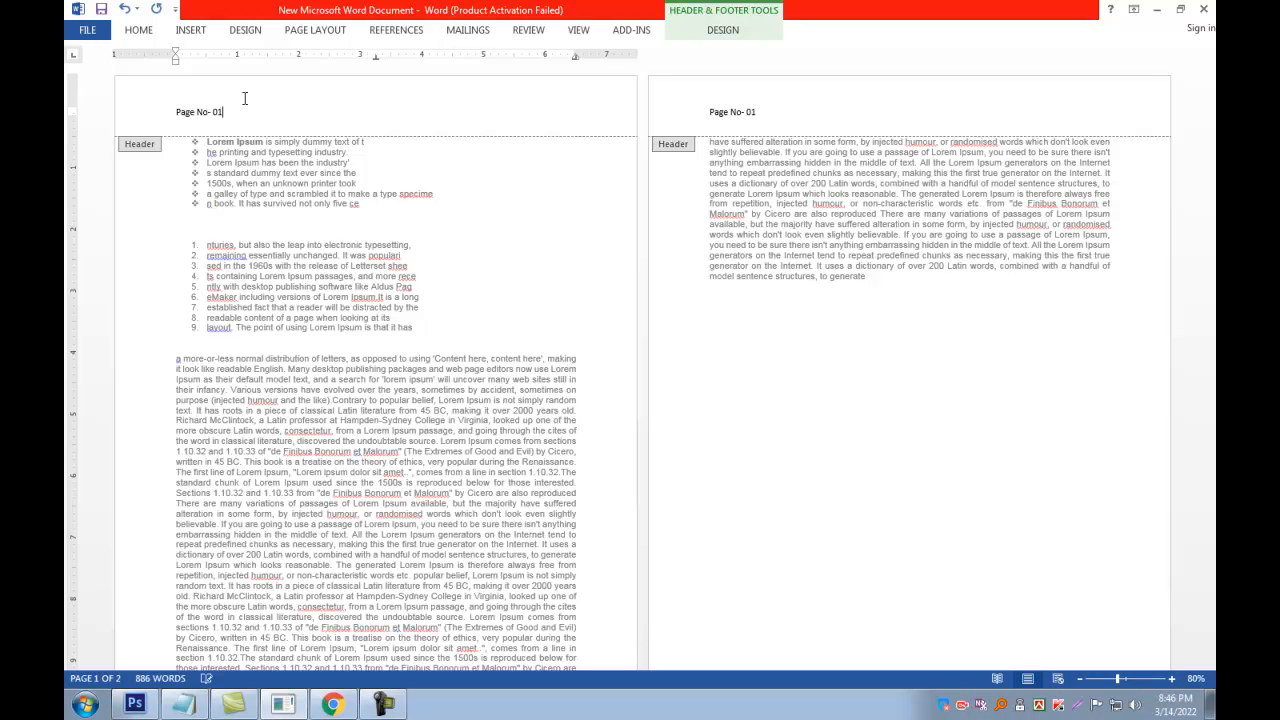
Step: Replace the header text with "AB computer" and return to the document body
key(BackSpace)
key(BackSpace)
key(BackSpace)
key(BackSpace)
key(BackSpace)
key(BackSpace)
key(BackSpace)
key(BackSpace)
key(BackSpace)
key(BackSpace)
key(BackSpace)
text(Ab)
text(B computer)
double_click(482, 275)
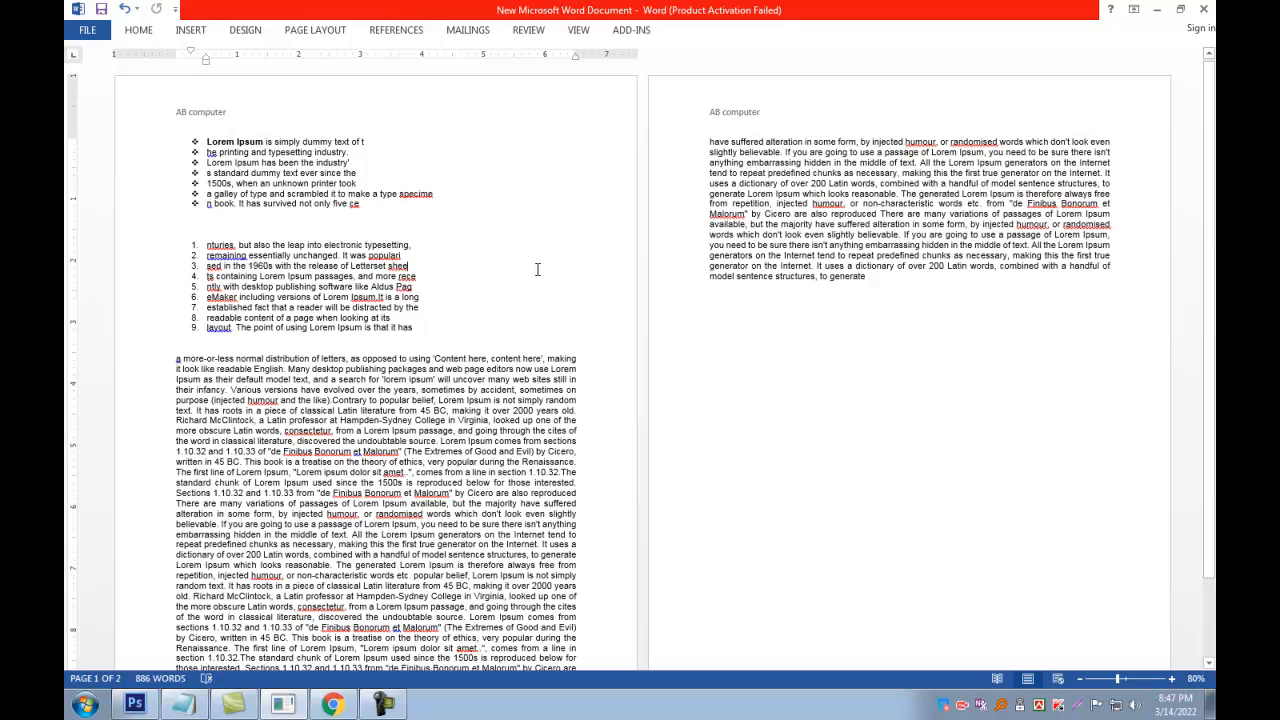
Step: Add a page footer reading "Note :" and return to the document body
scroll(537, 269, down, 1)
scroll(531, 271, up, 1)
scroll(316, 162, down, 2)
scroll(316, 162, up, 2)
scroll(491, 323, down, 2)
click(301, 630)
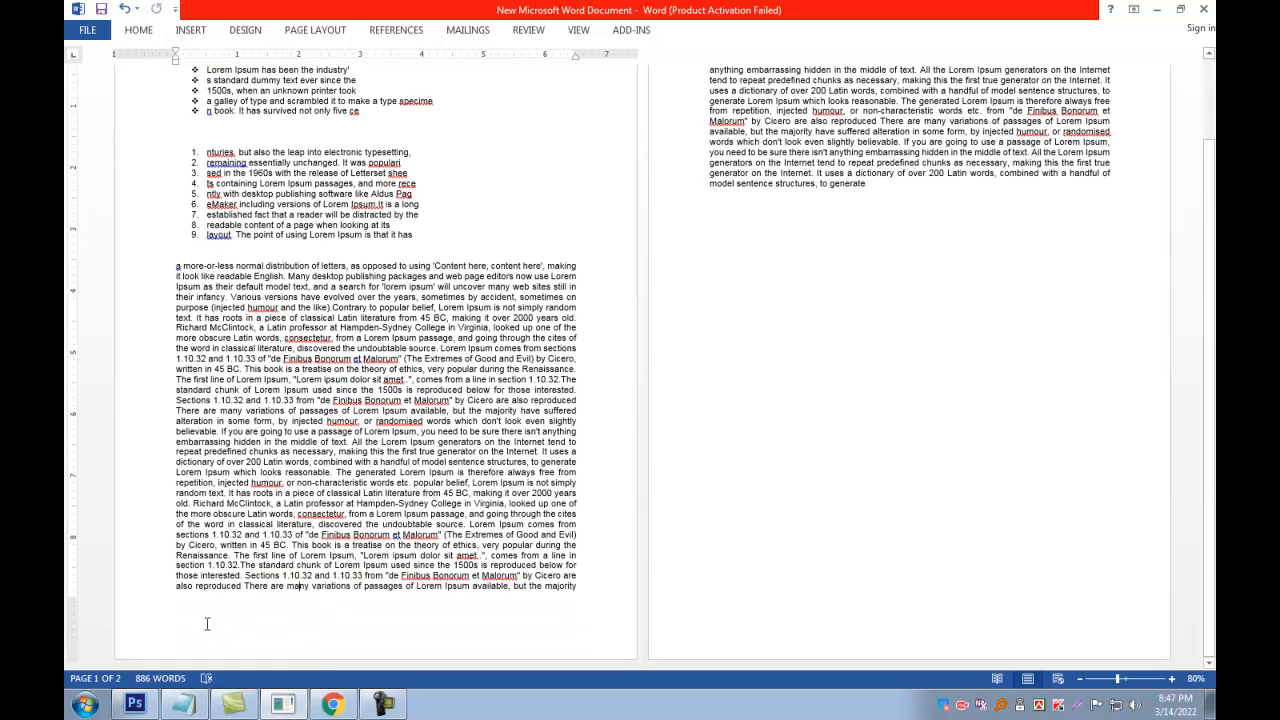
double_click(194, 630)
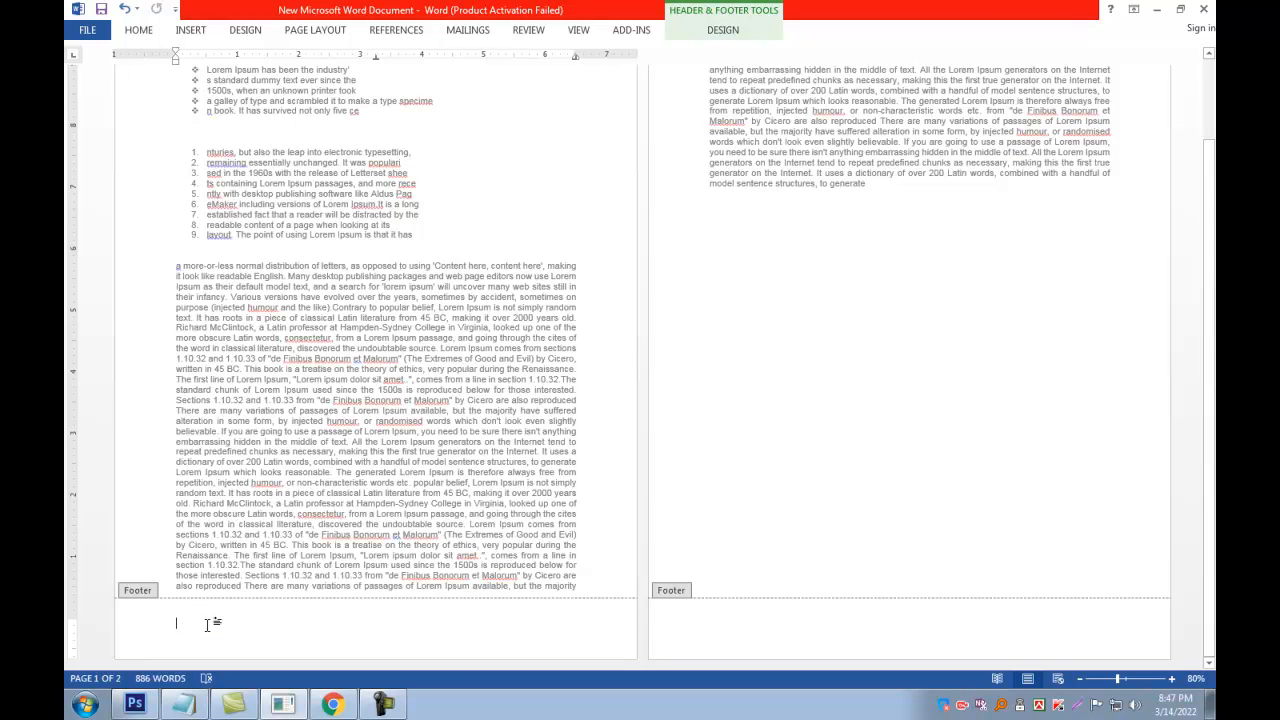
text(Note)
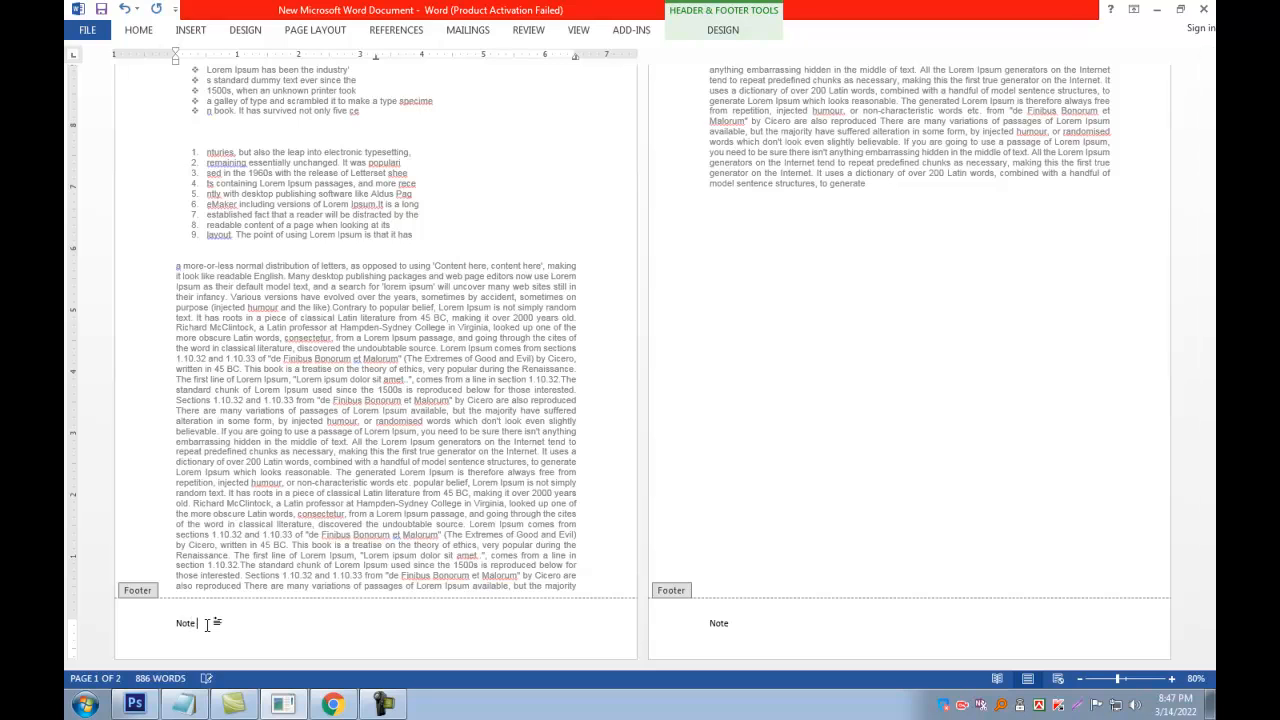
text( : jjd)
key(BackSpace)
key(BackSpace)
double_click(544, 489)
scroll(560, 489, up, 2)
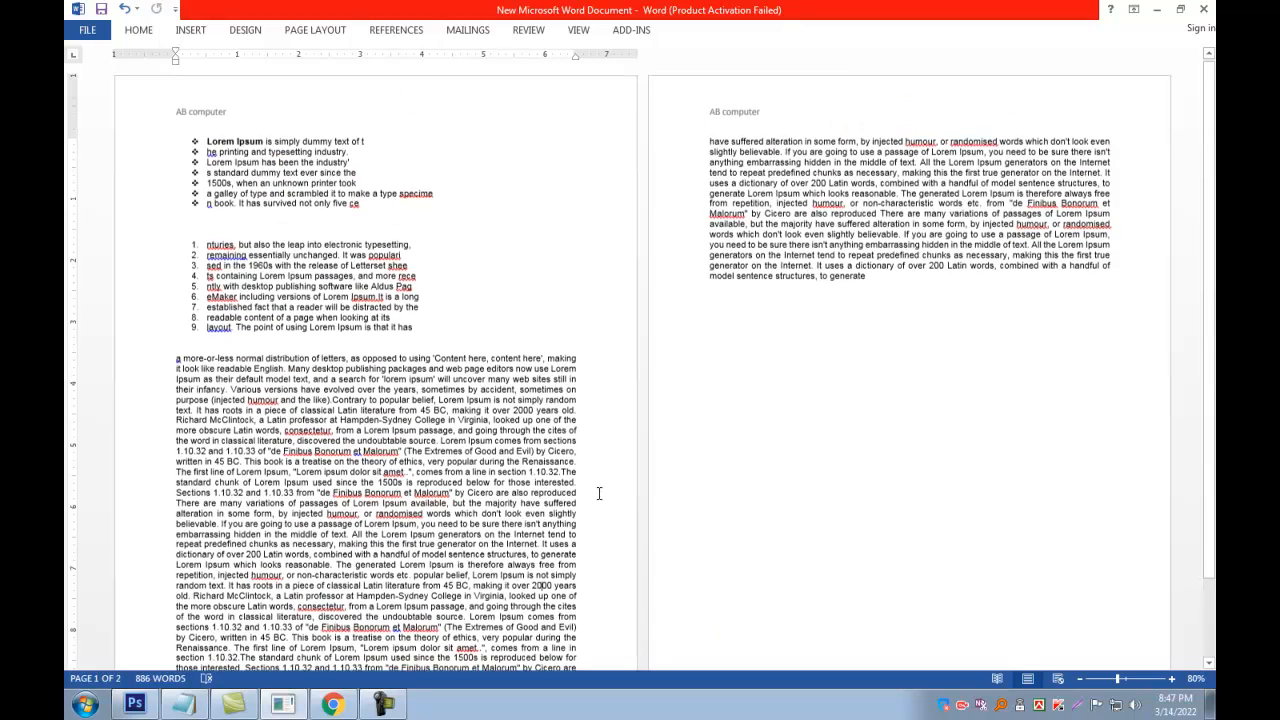
scroll(599, 492, down, 2)
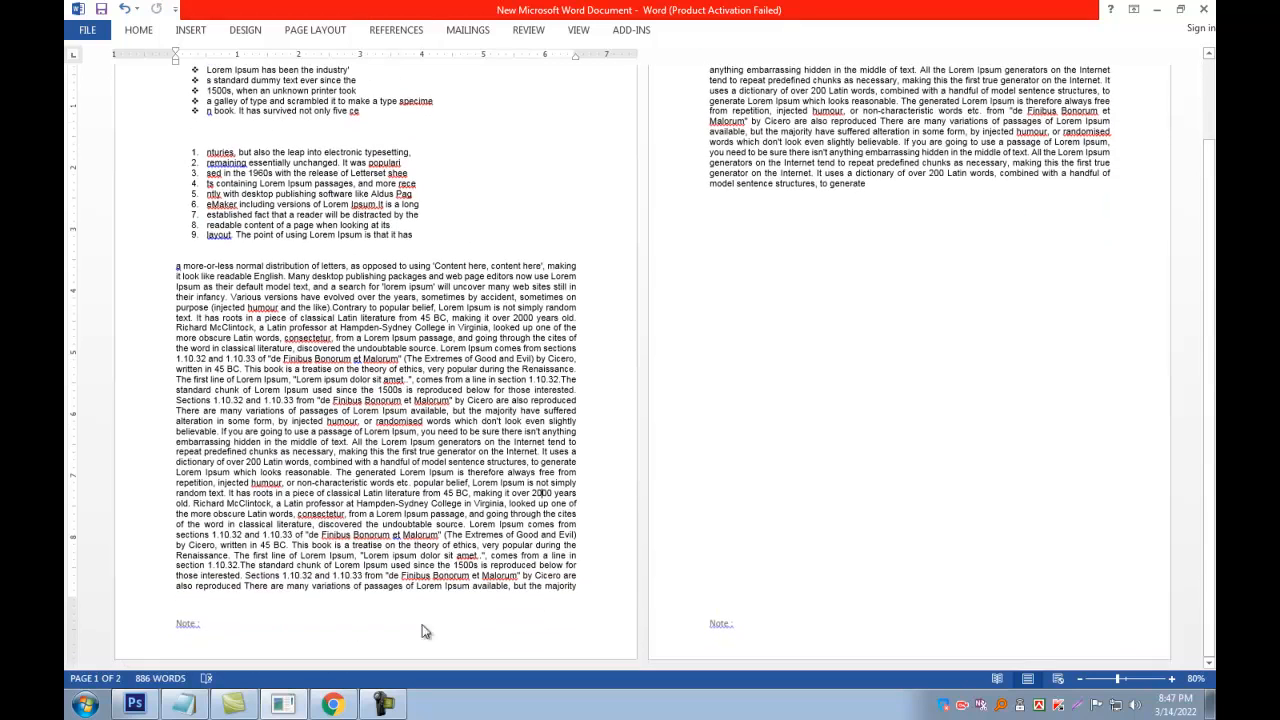
Step: Check the text direction topic in the Notepad list and save the Word document
click(177, 710)
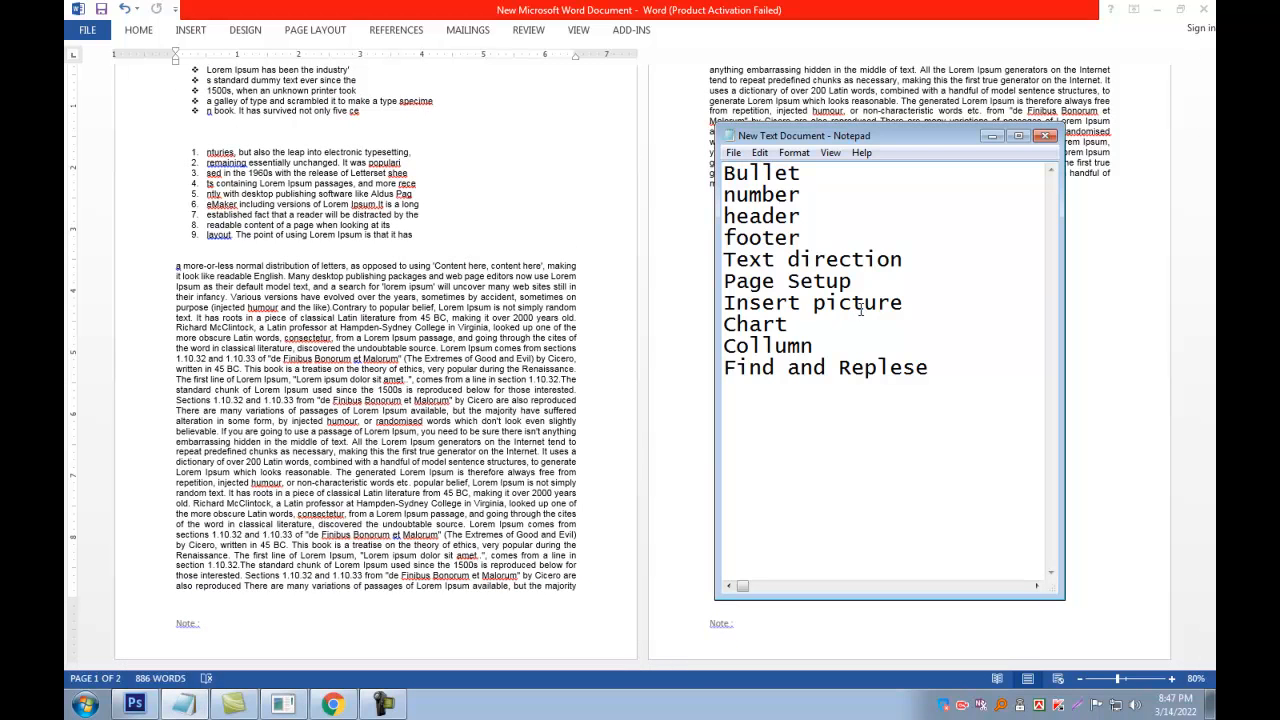
drag(930, 262, 722, 262)
click(524, 262)
click(101, 9)
Step: Examine the direction of the text in the first line of the body paragraph at 110% zoom
scroll(410, 270, up, 4)
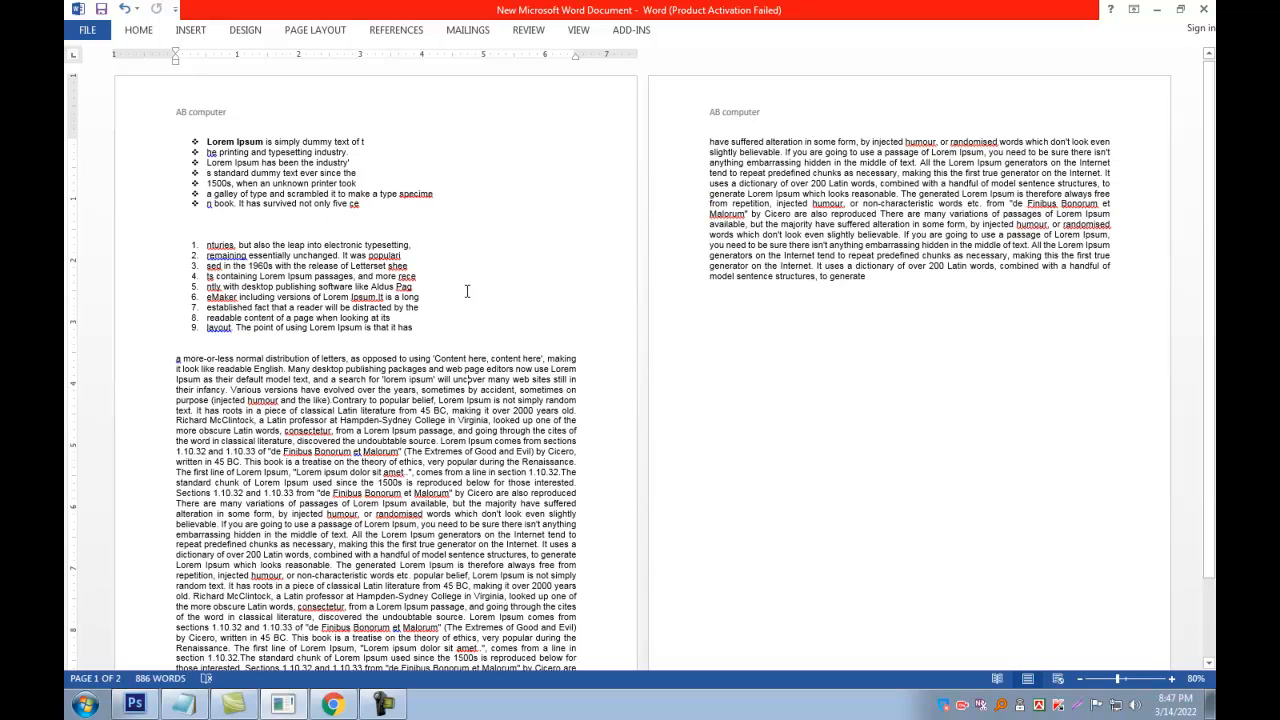
scroll(466, 291, up, 3)
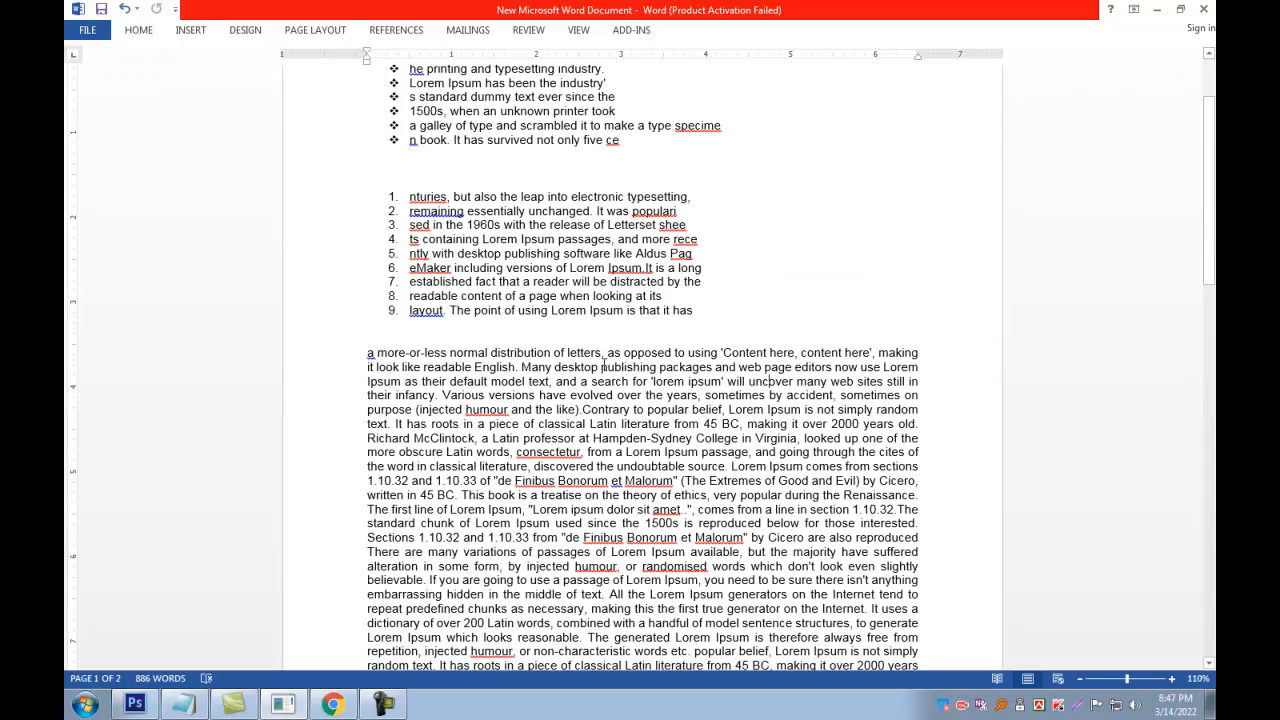
drag(363, 355, 1009, 364)
click(860, 364)
scroll(858, 366, up, 1)
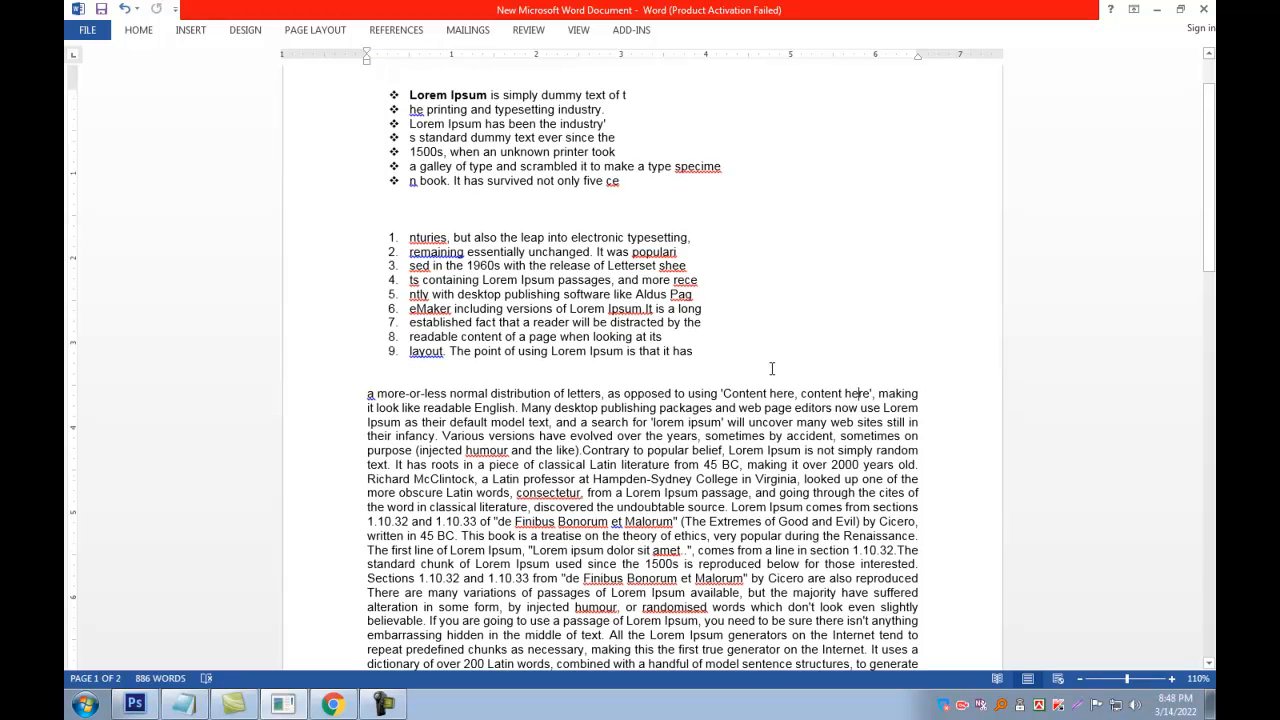
click(752, 110)
click(776, 279)
scroll(606, 307, up, 2)
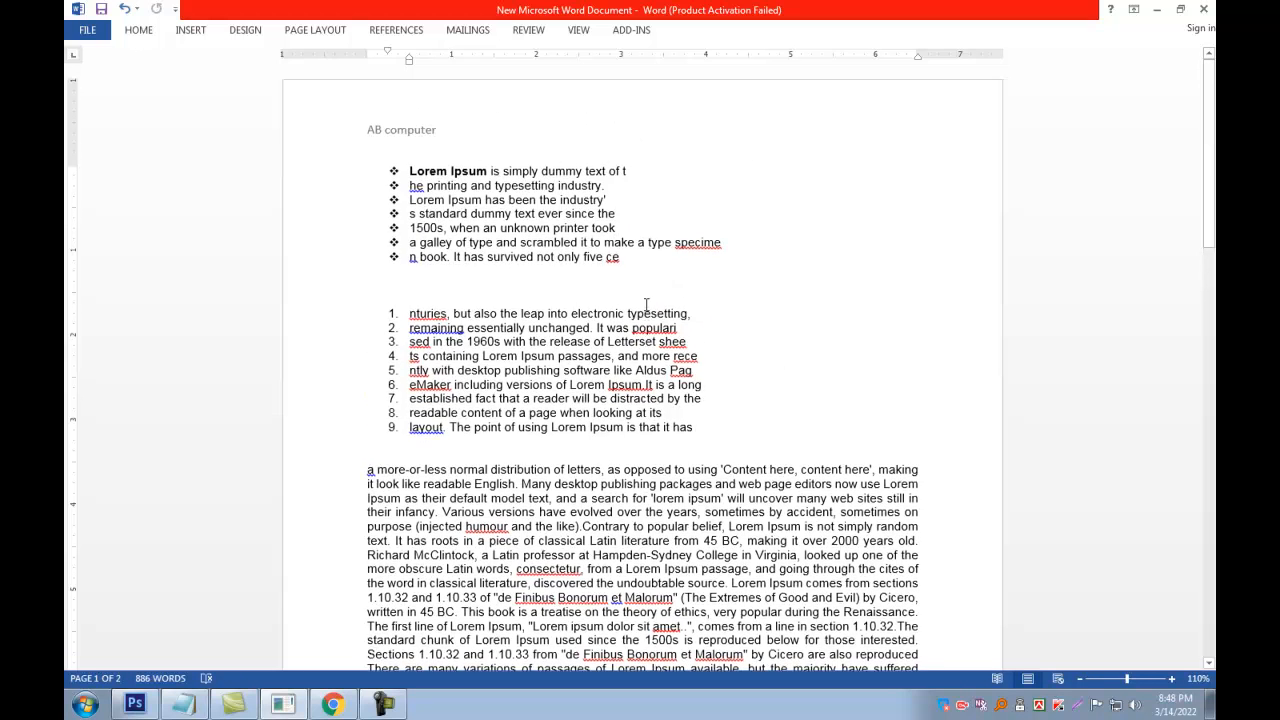
click(762, 452)
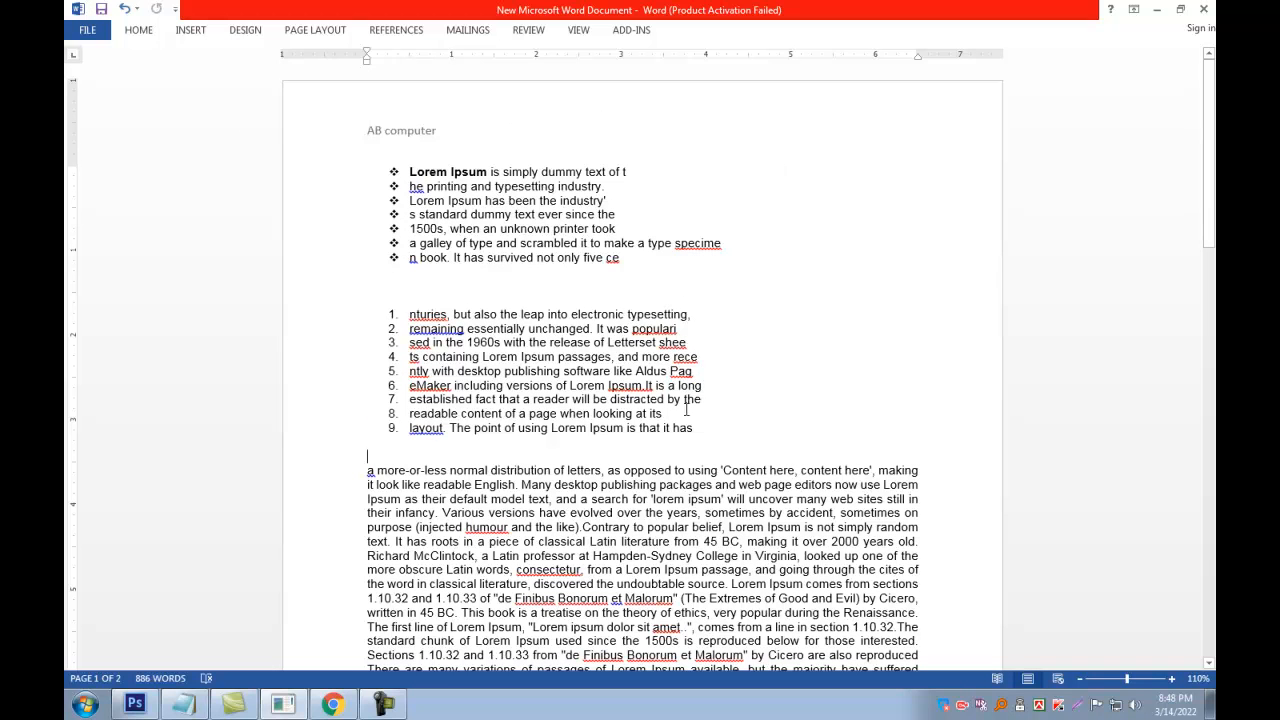
drag(366, 470, 940, 468)
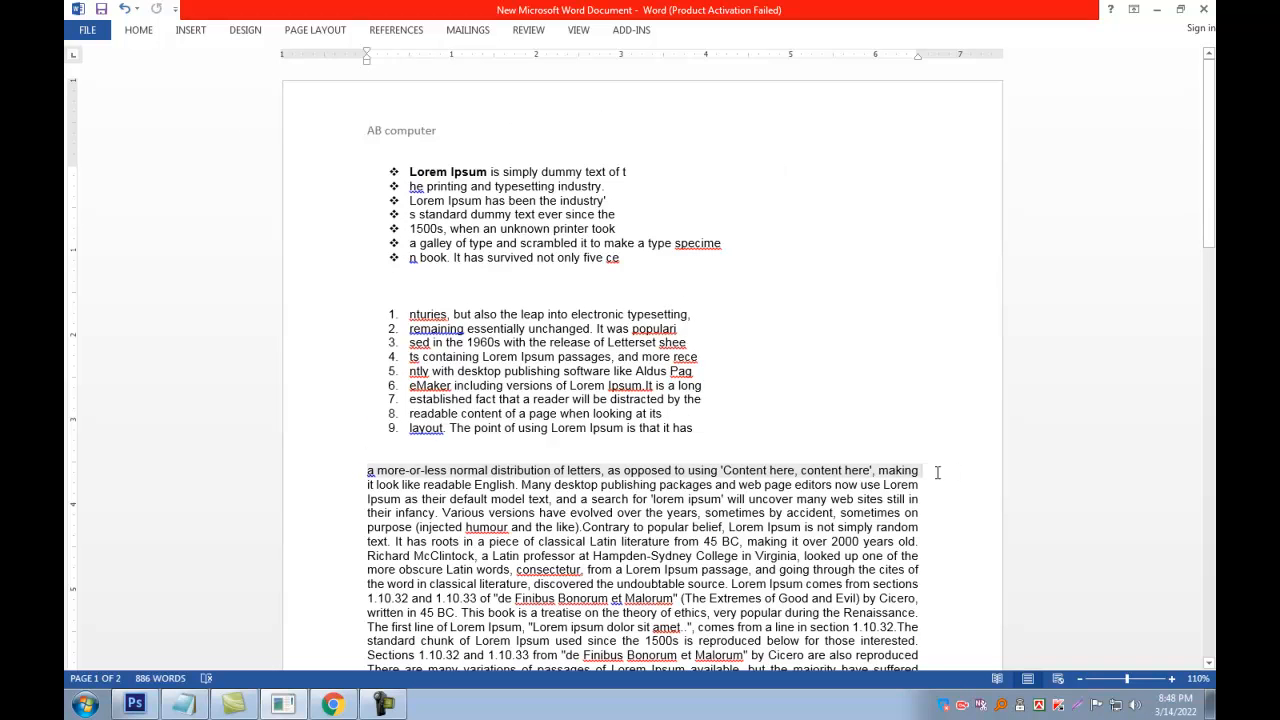
click(940, 468)
Step: Look over the rest of the body paragraph and the blank area beside the bulleted and numbered lists
scroll(739, 442, down, 2)
scroll(741, 418, down, 1)
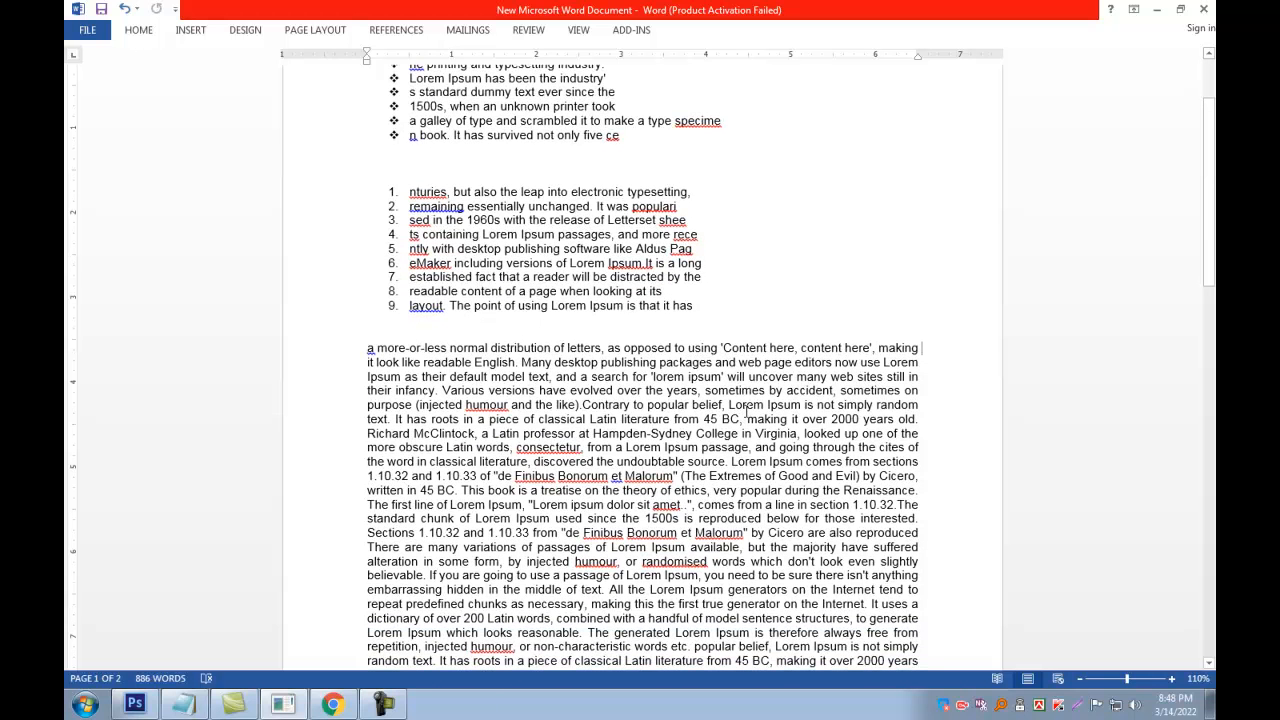
scroll(747, 410, down, 4)
scroll(750, 410, up, 2)
scroll(752, 410, down, 1)
scroll(758, 410, up, 2)
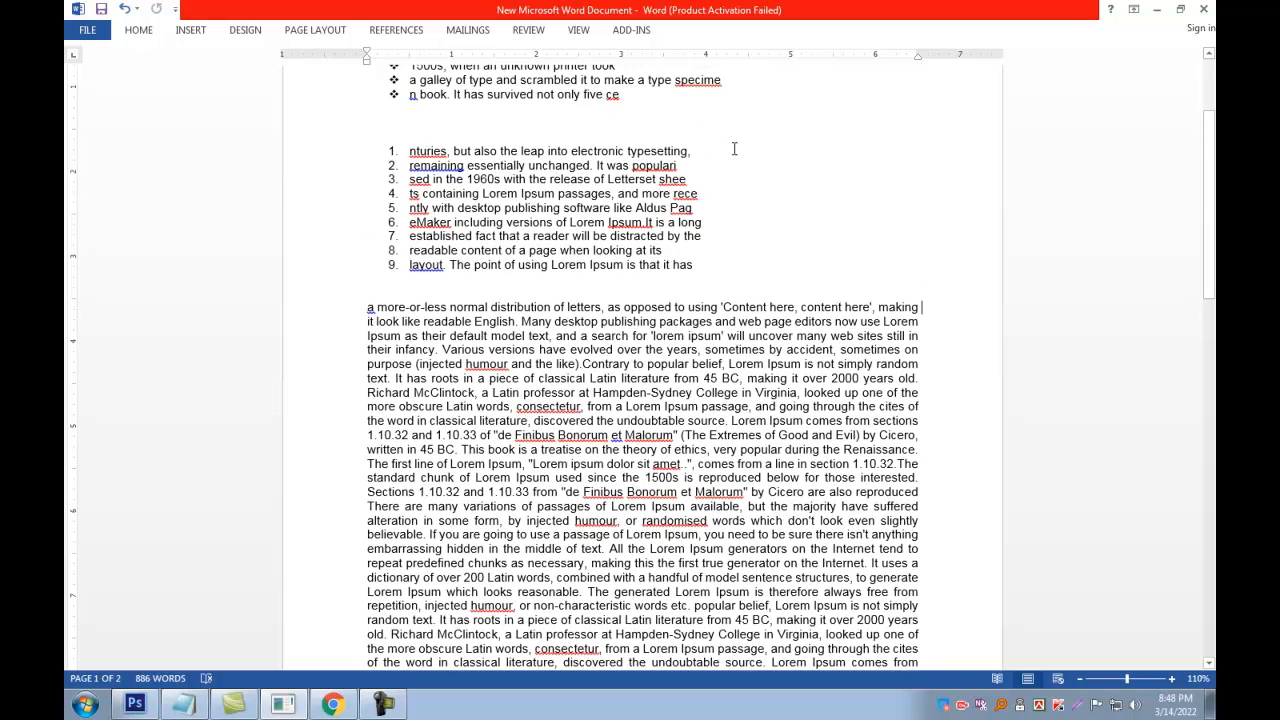
click(766, 288)
drag(766, 269, 768, 92)
click(784, 219)
scroll(434, 149, up, 3)
scroll(434, 149, up, 1)
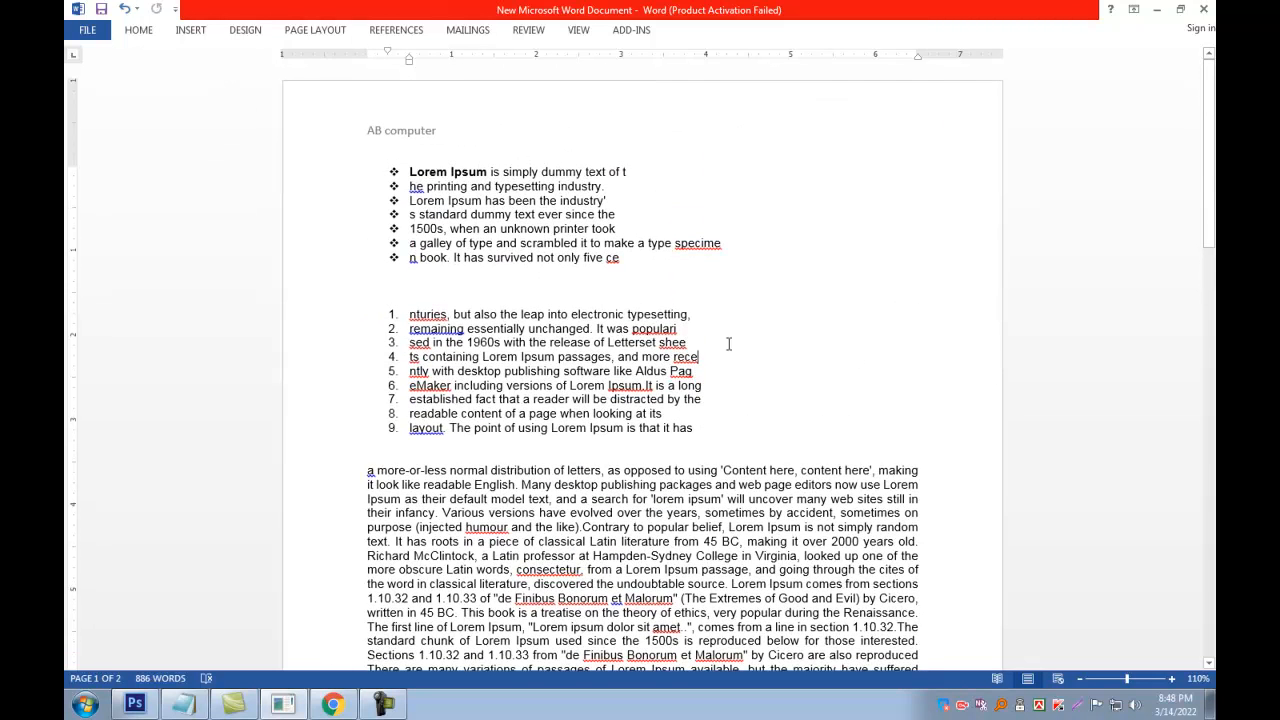
Step: Insert a built-in text box with placeholder text and move it into the blank space beside the numbered list
click(188, 31)
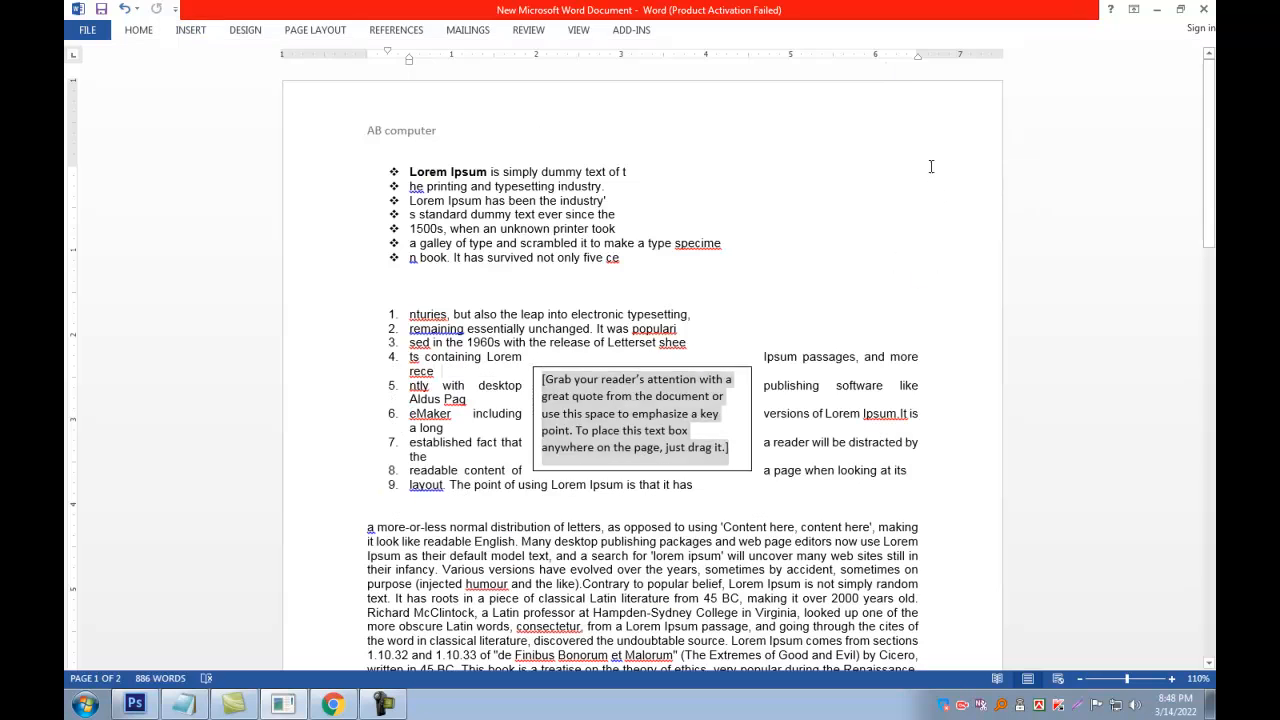
click(697, 369)
click(706, 378)
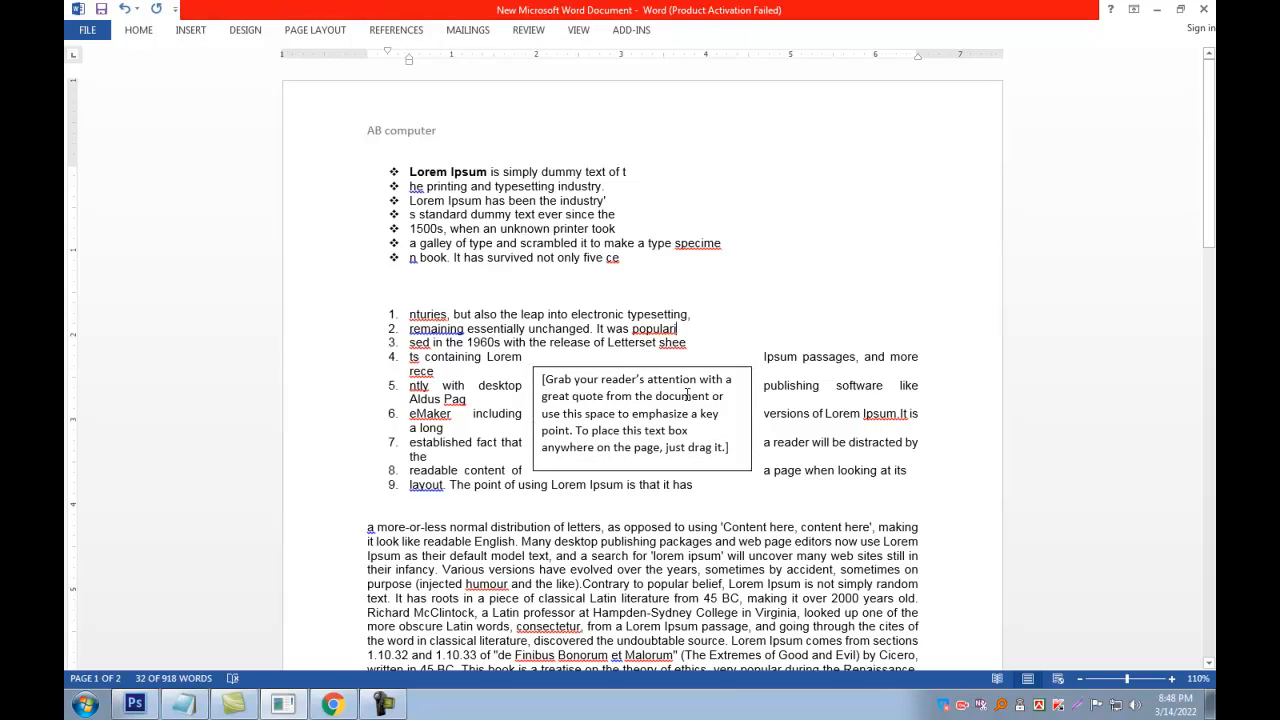
drag(706, 378, 937, 282)
click(935, 283)
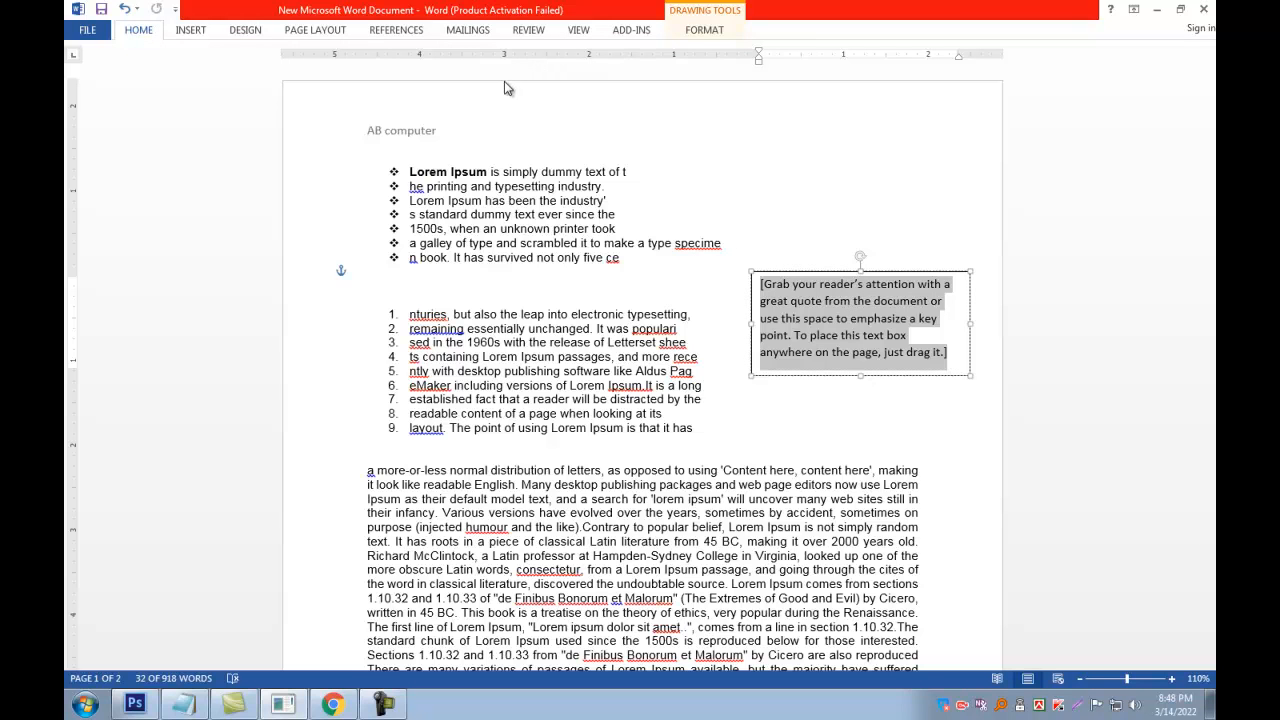
Step: Shift the text box slightly closer to the numbered list and deselect it
scroll(190, 30, down, 1)
scroll(312, 33, down, 2)
click(190, 35)
click(703, 32)
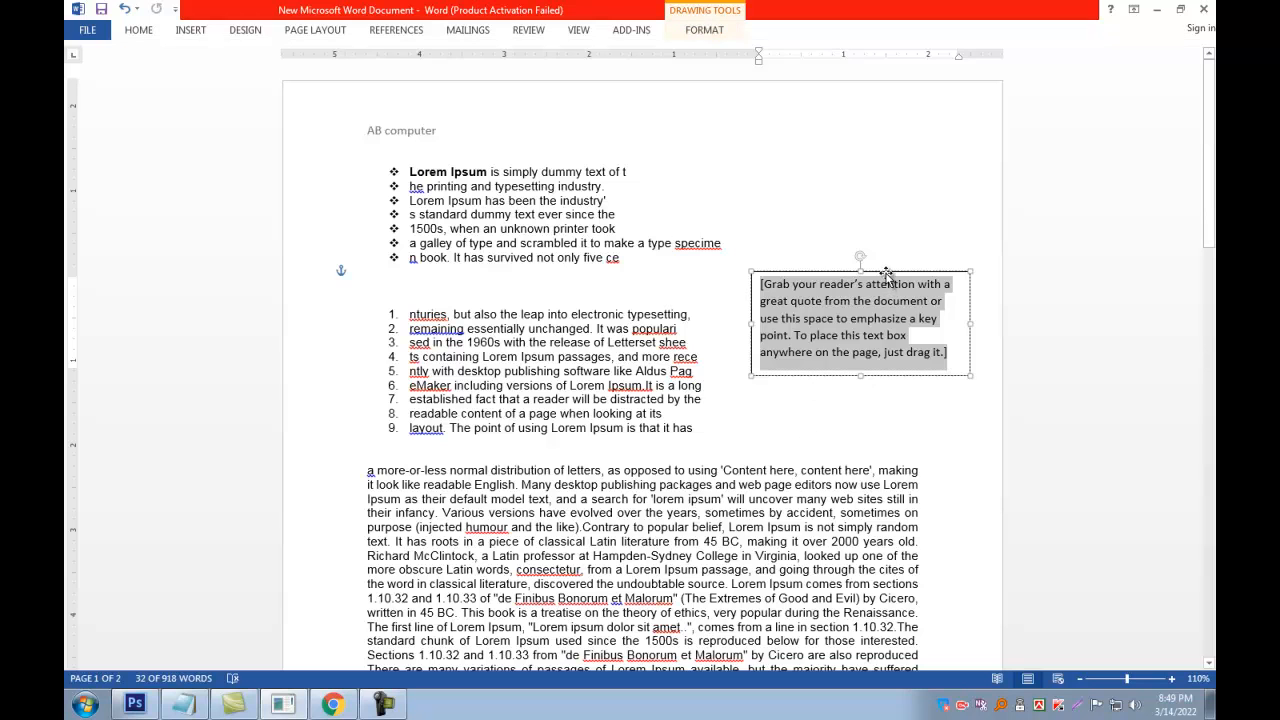
click(865, 298)
click(841, 386)
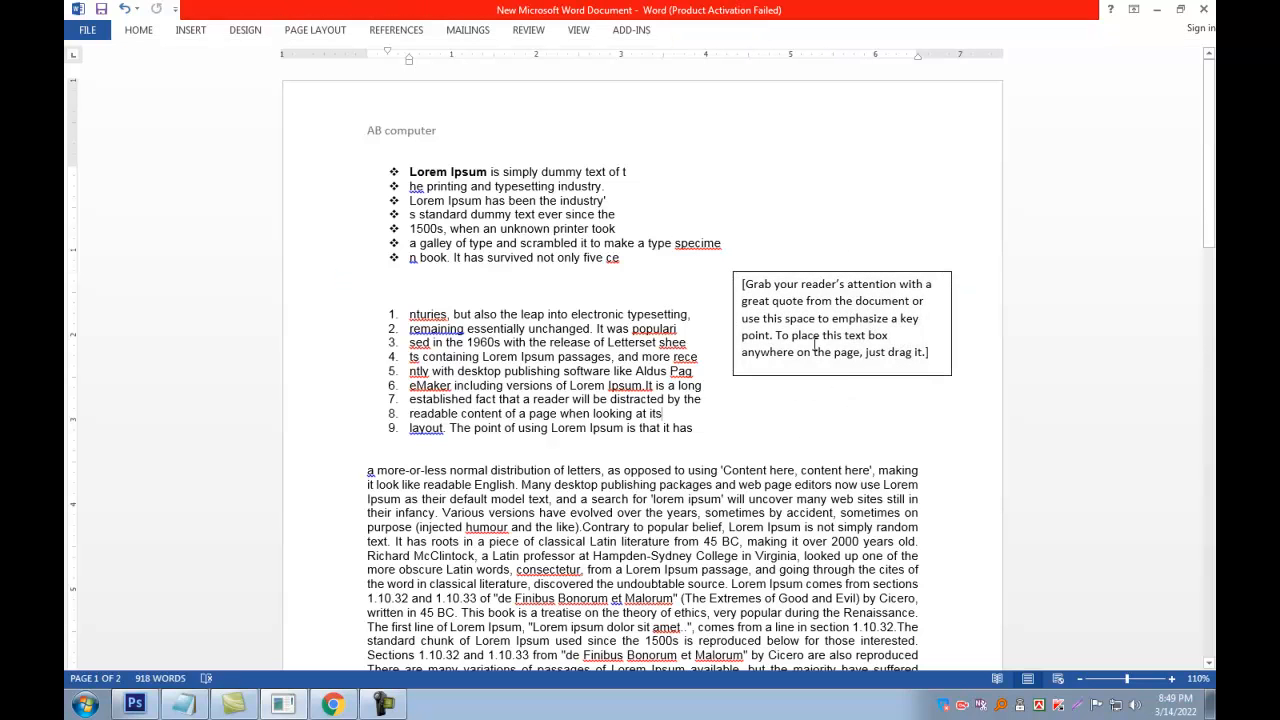
Step: Replace the placeholder text in the text box with "1st Class jfdhgjdfgh"
click(186, 34)
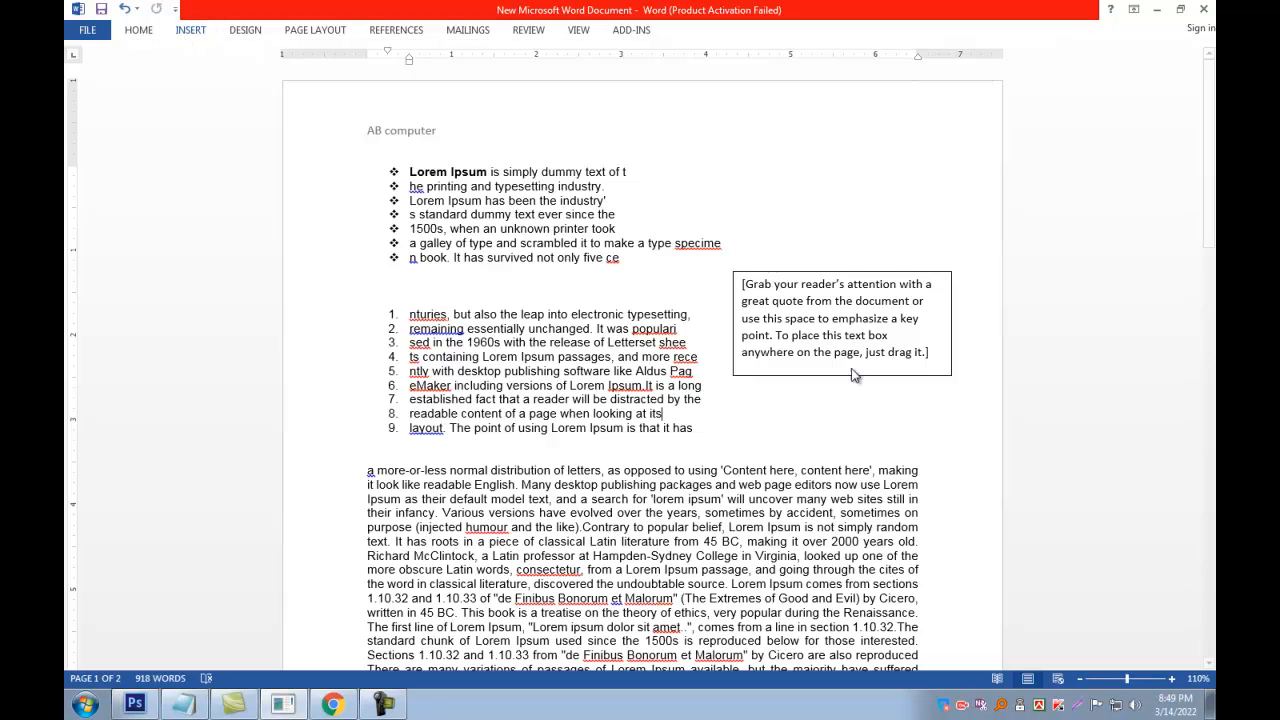
click(887, 333)
key(Delete)
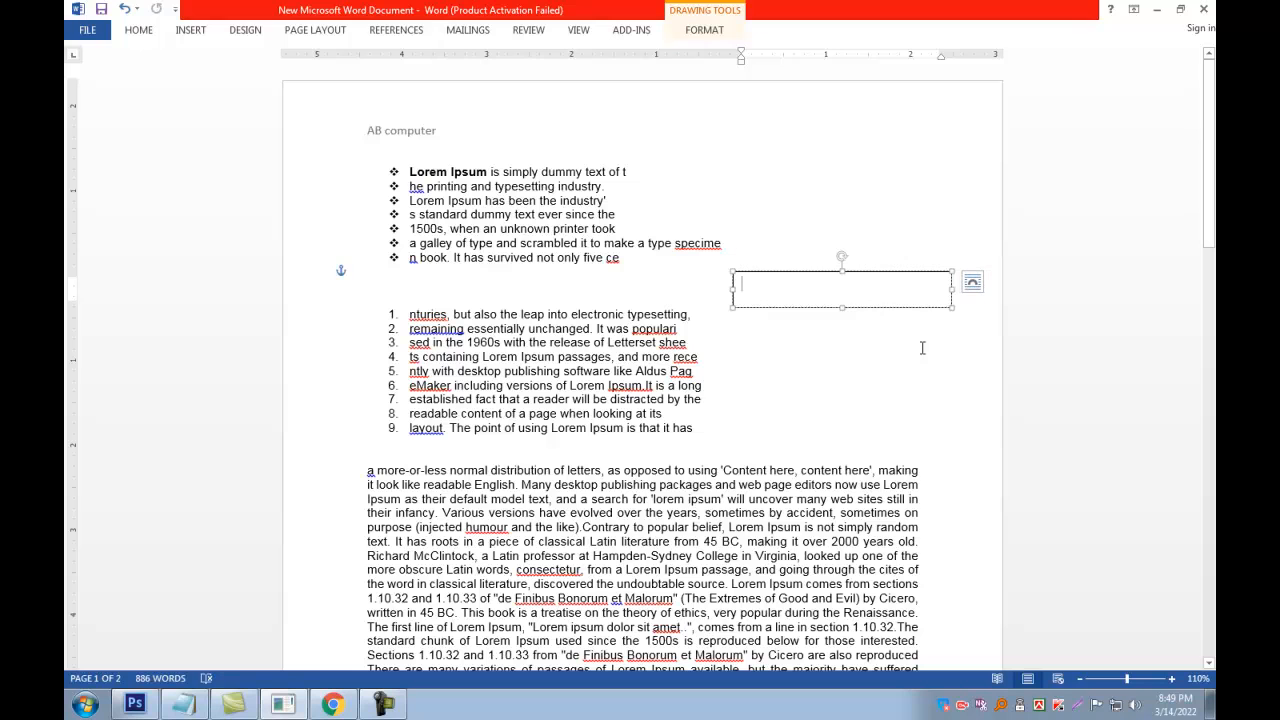
text(1st)
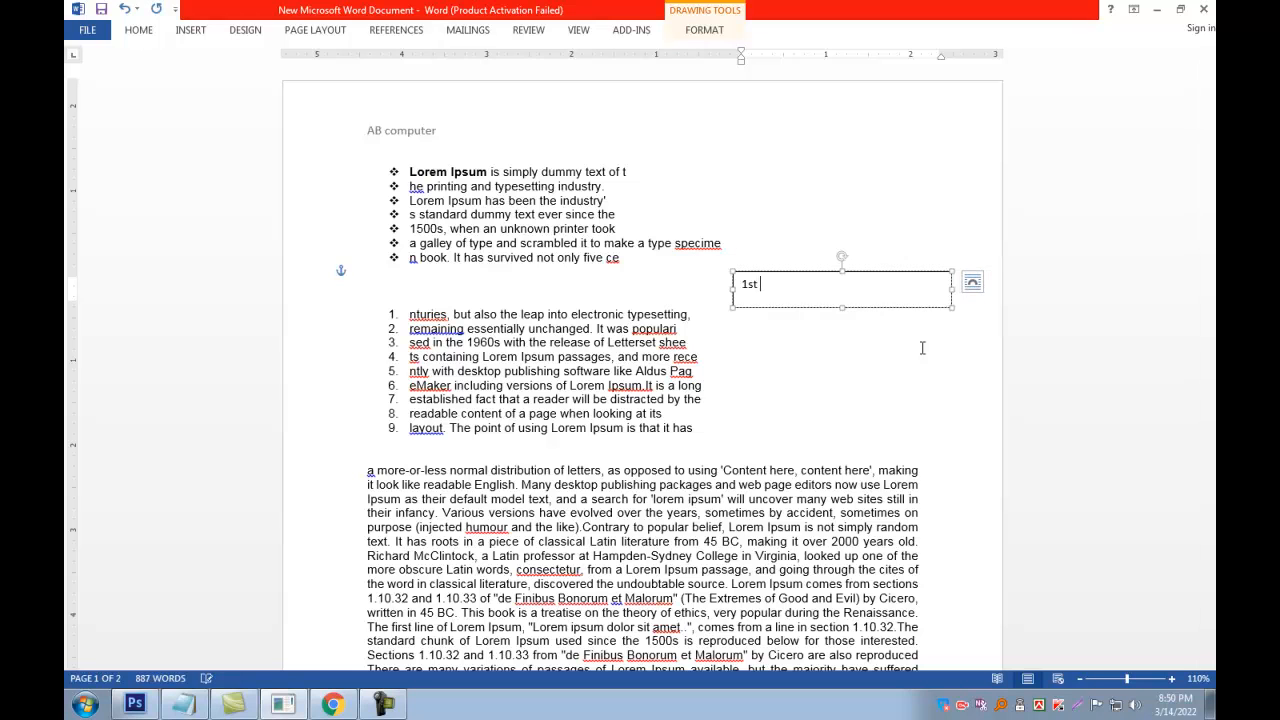
text( Class jfdhgjdfgh)
Step: Change the text direction inside the text box so the line is rotated 90° and runs from top to bottom
drag(855, 293, 742, 288)
click(880, 292)
click(876, 271)
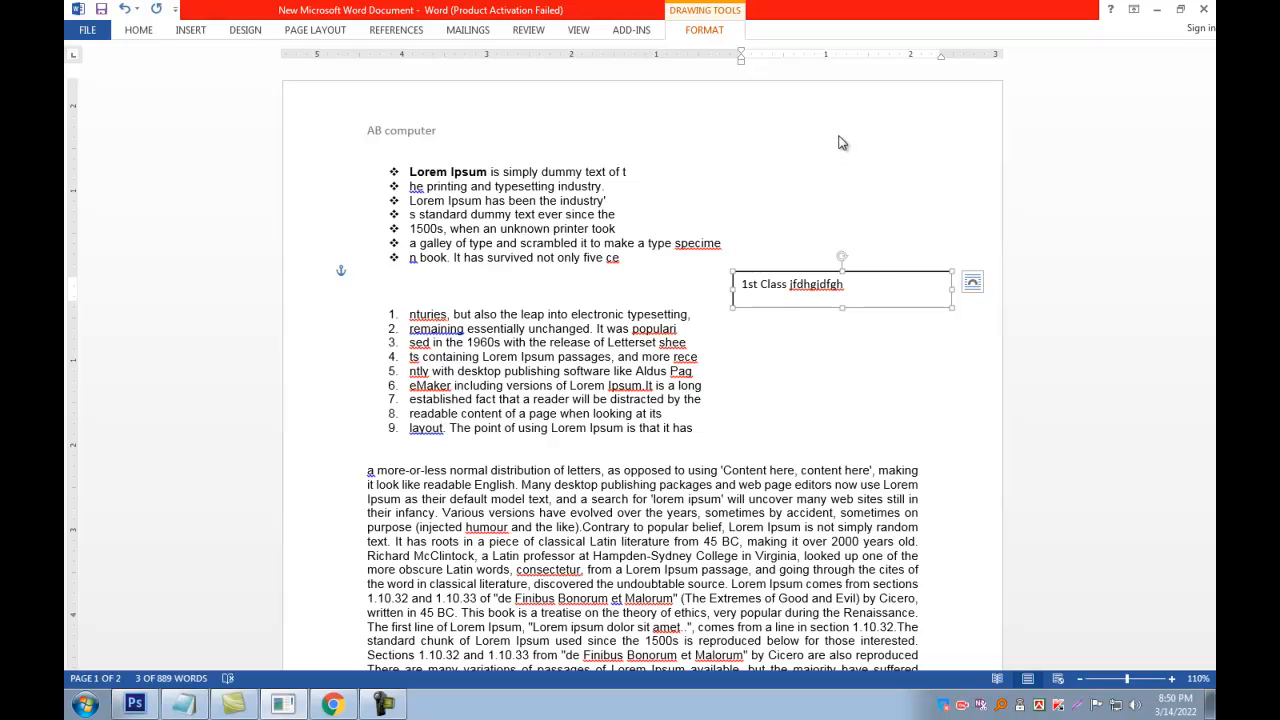
key(ctrl+z)
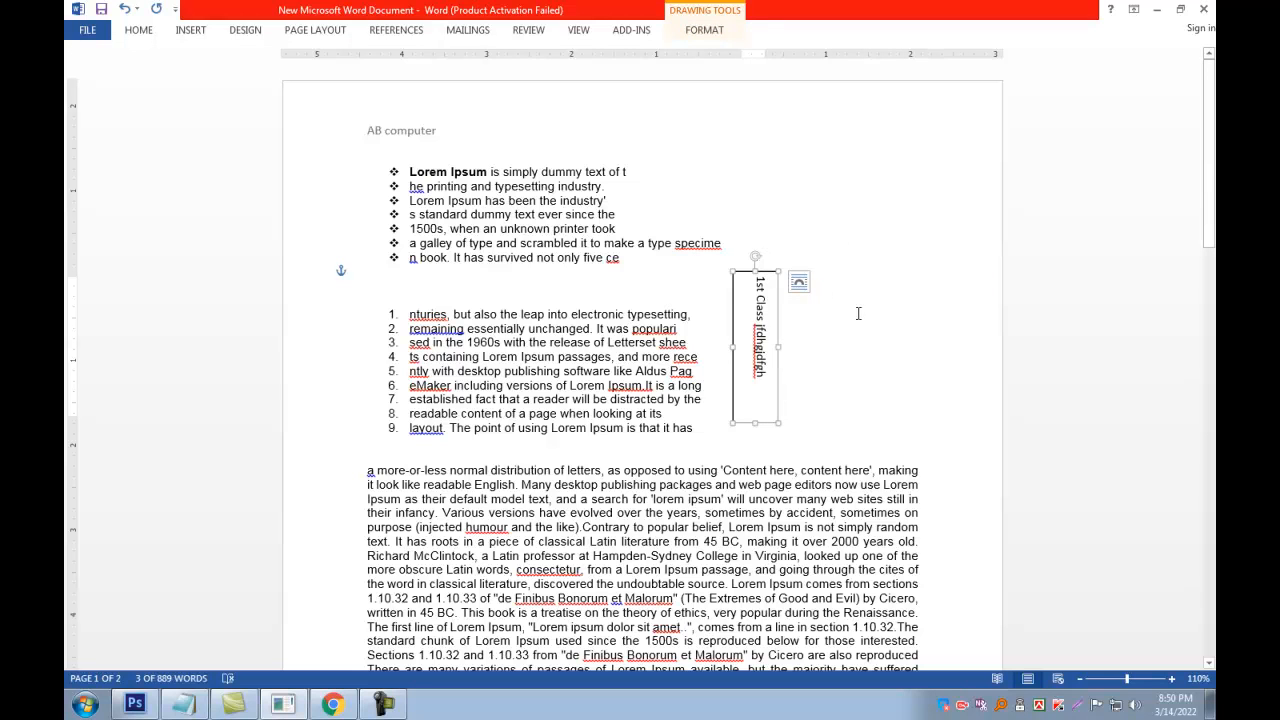
Step: Insert a second text box over the numbered list and replace its placeholder text with "2nd Class"
click(482, 200)
click(190, 30)
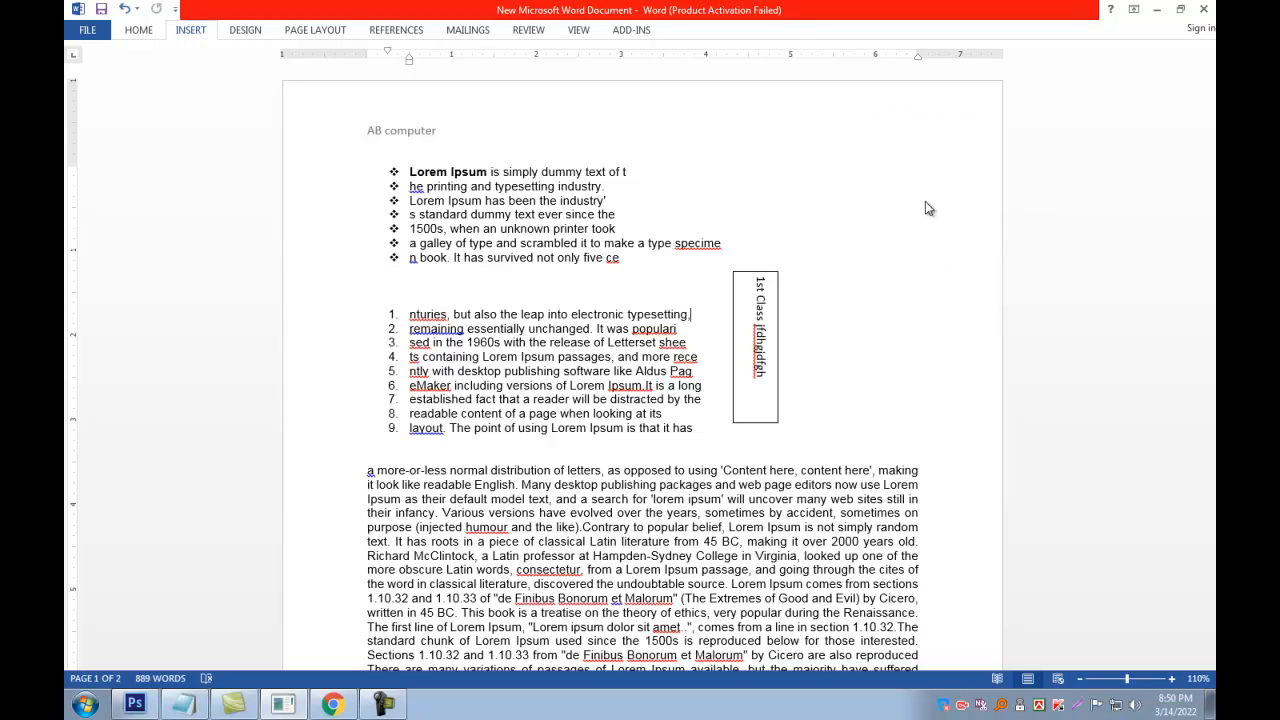
text(2)
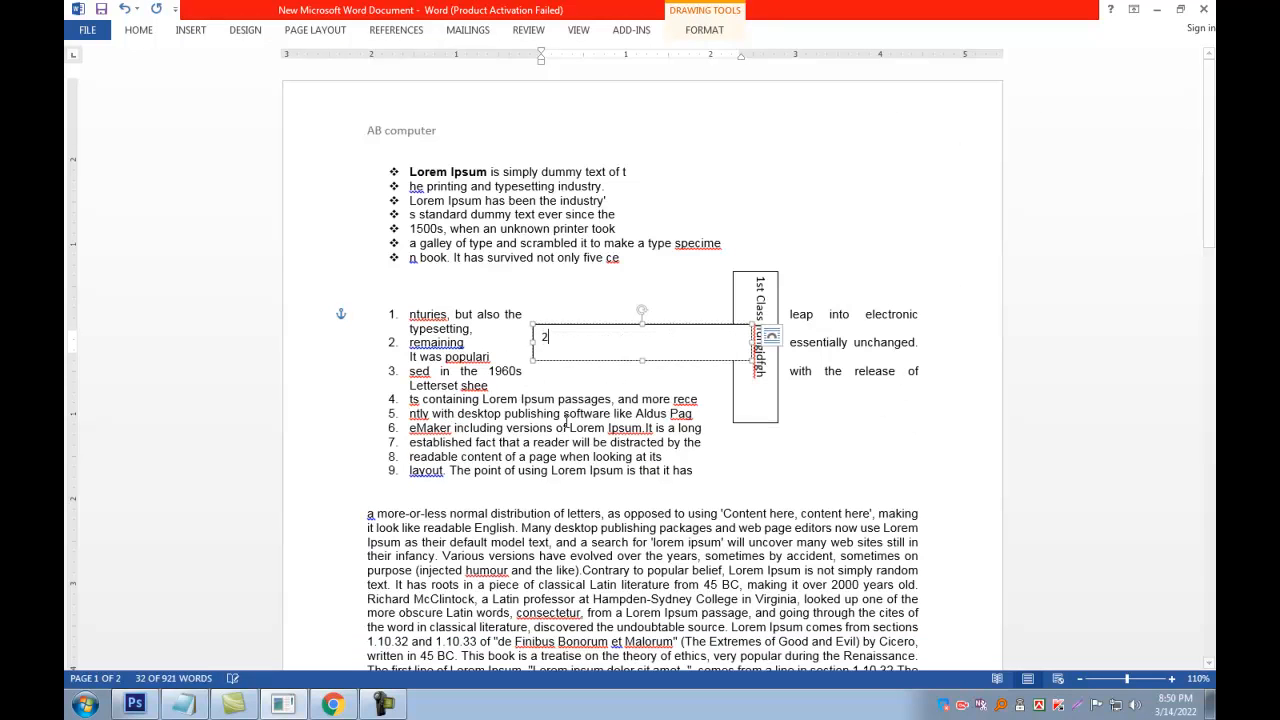
text(nd Class)
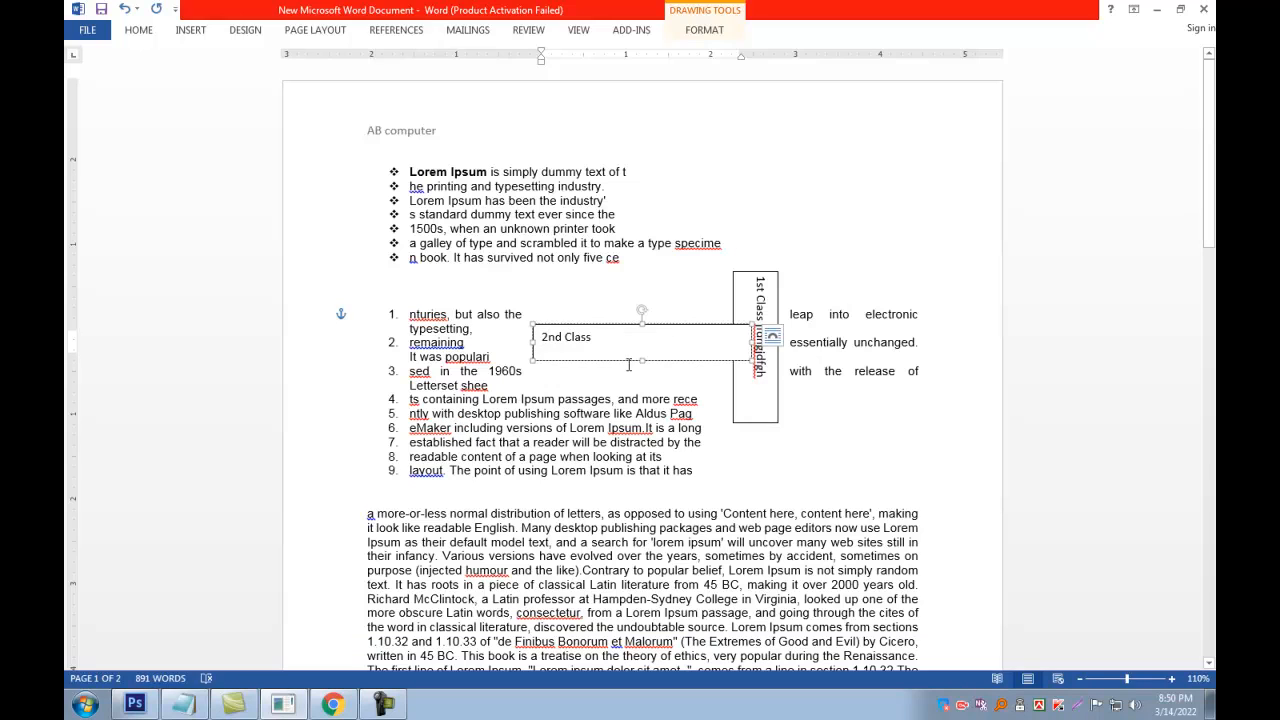
Step: Rotate the "2nd Class" text 270° so it reads from bottom to top, and place its box beside the "1st Class" text box
click(663, 316)
click(665, 330)
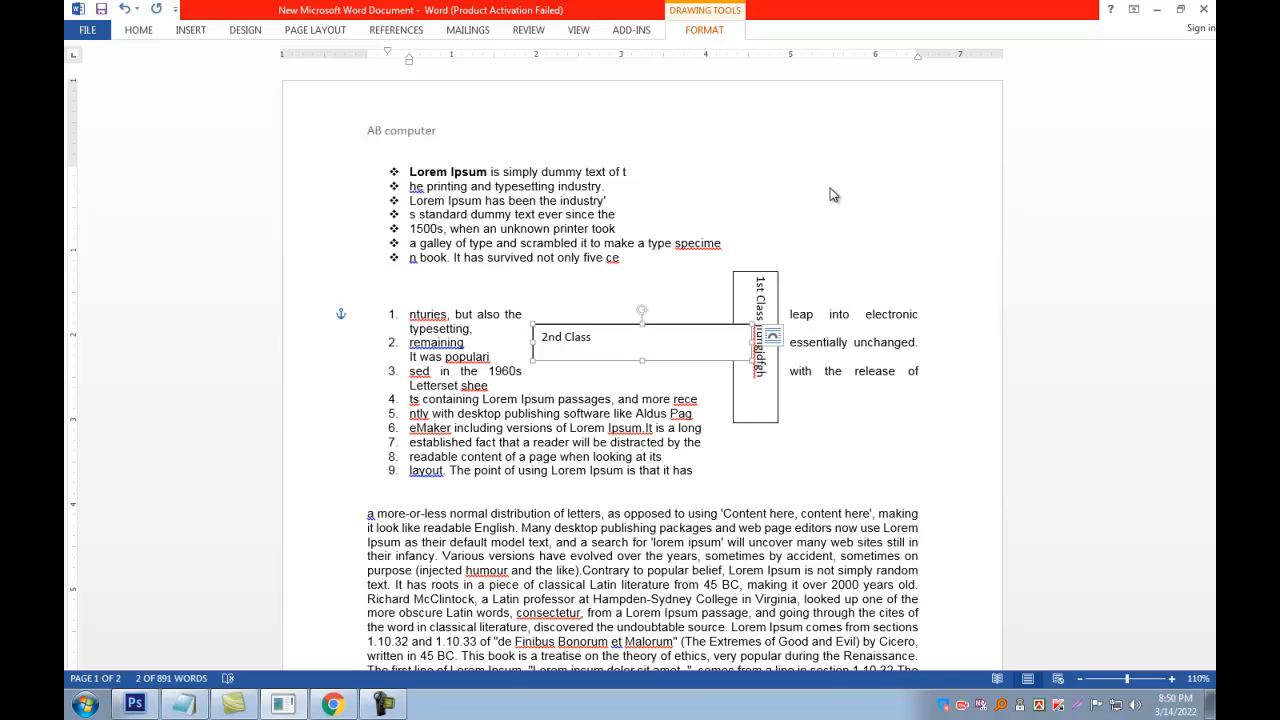
key(ctrl+z)
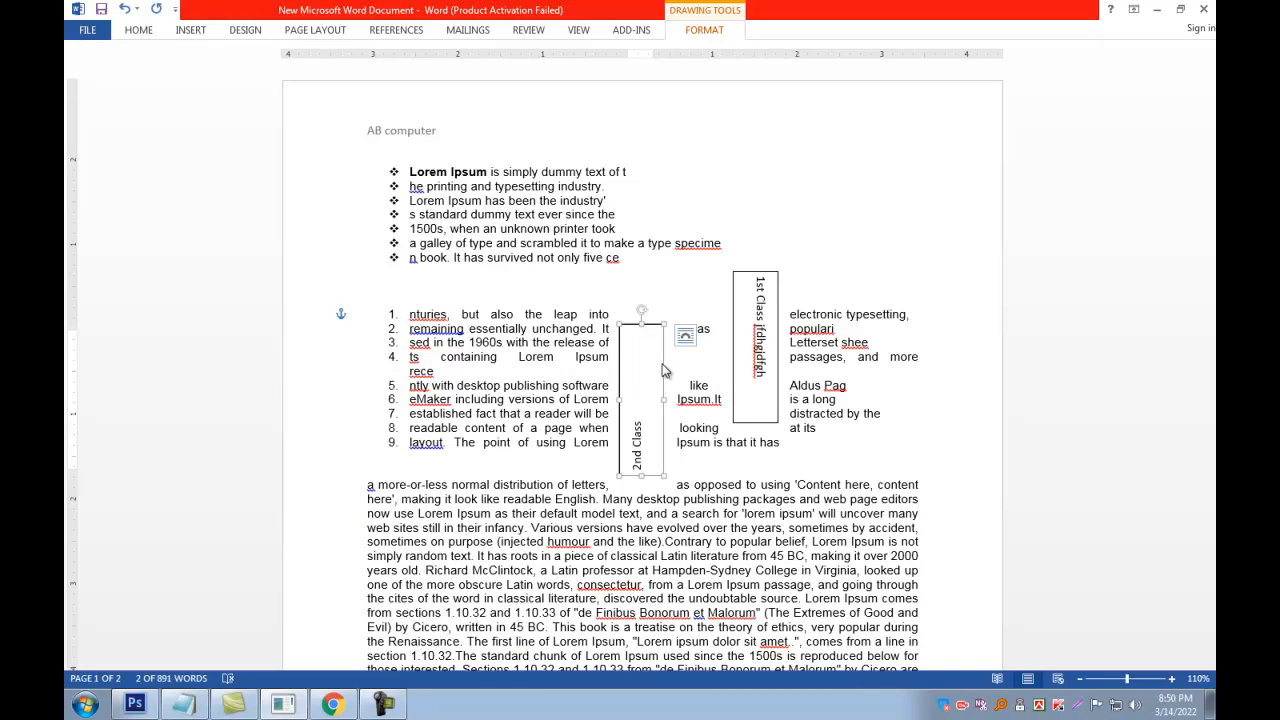
key(ctrl+z)
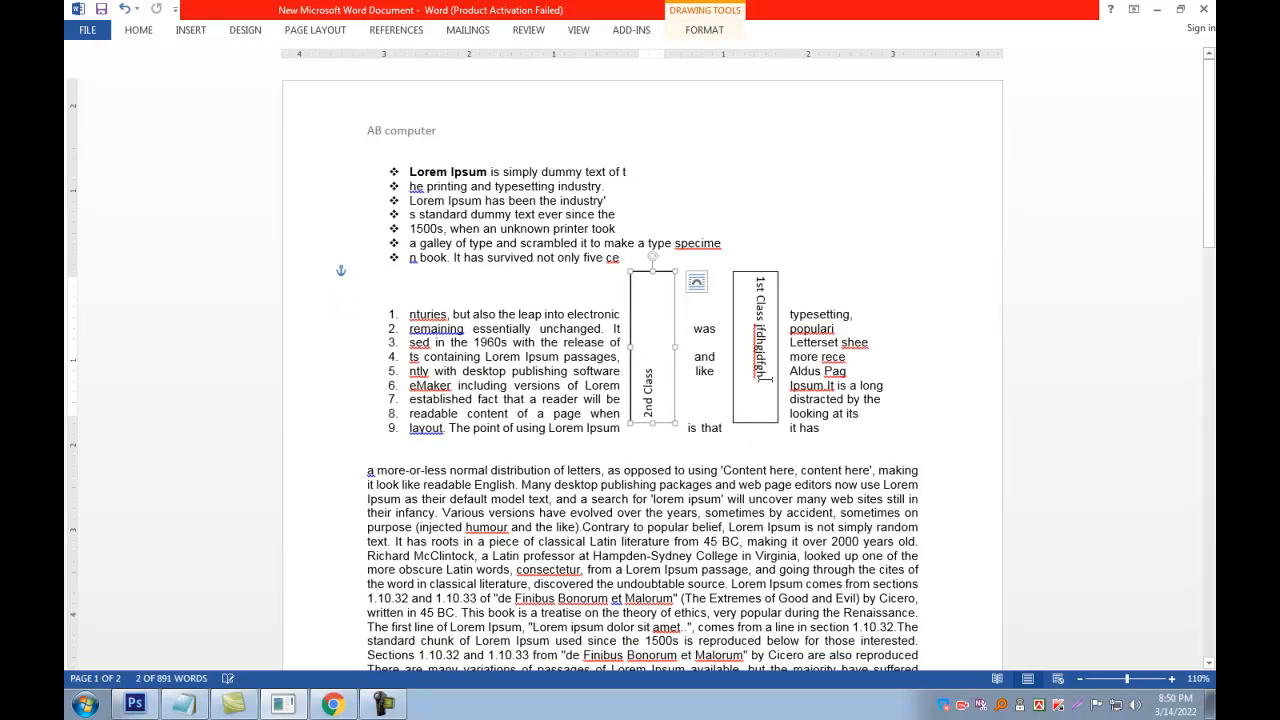
click(828, 229)
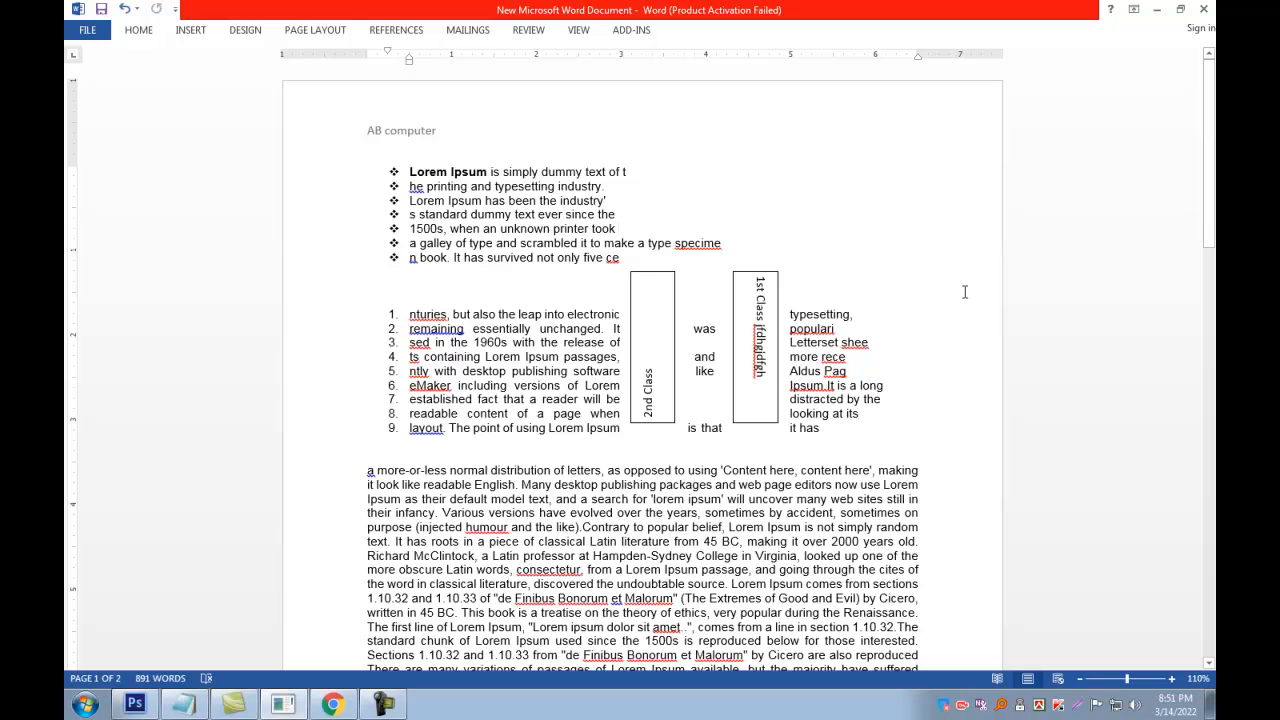
click(674, 295)
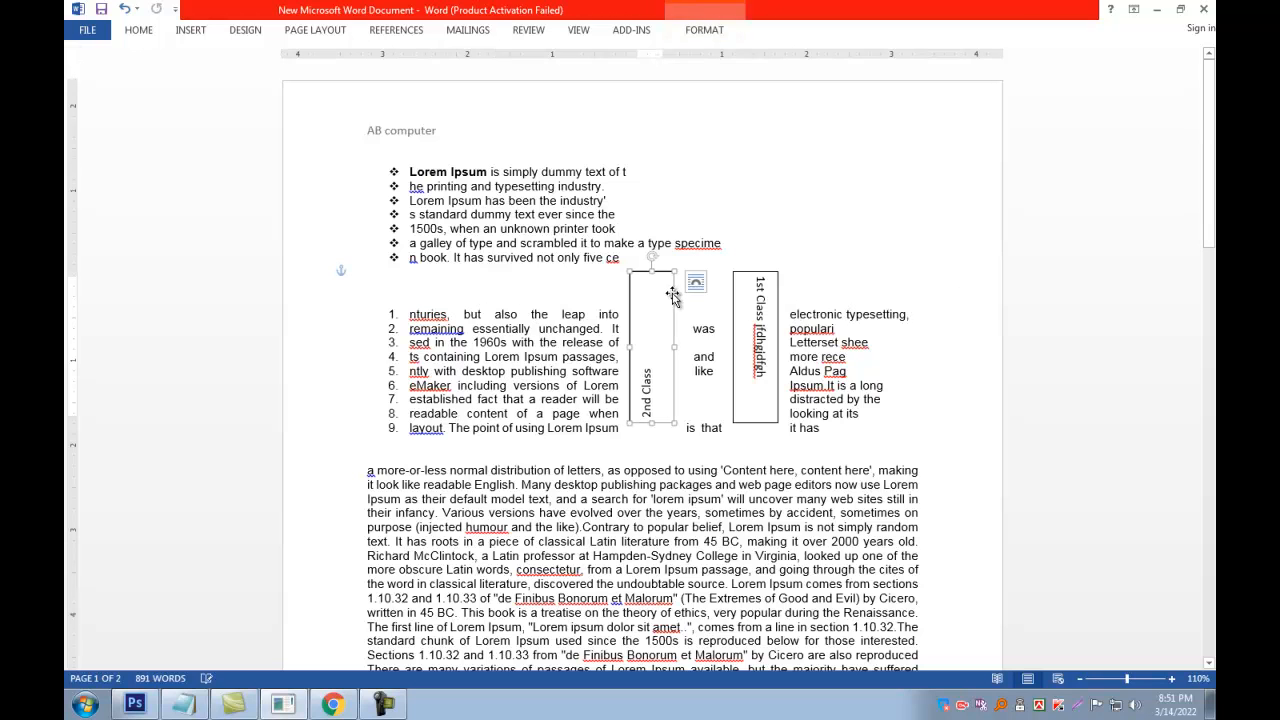
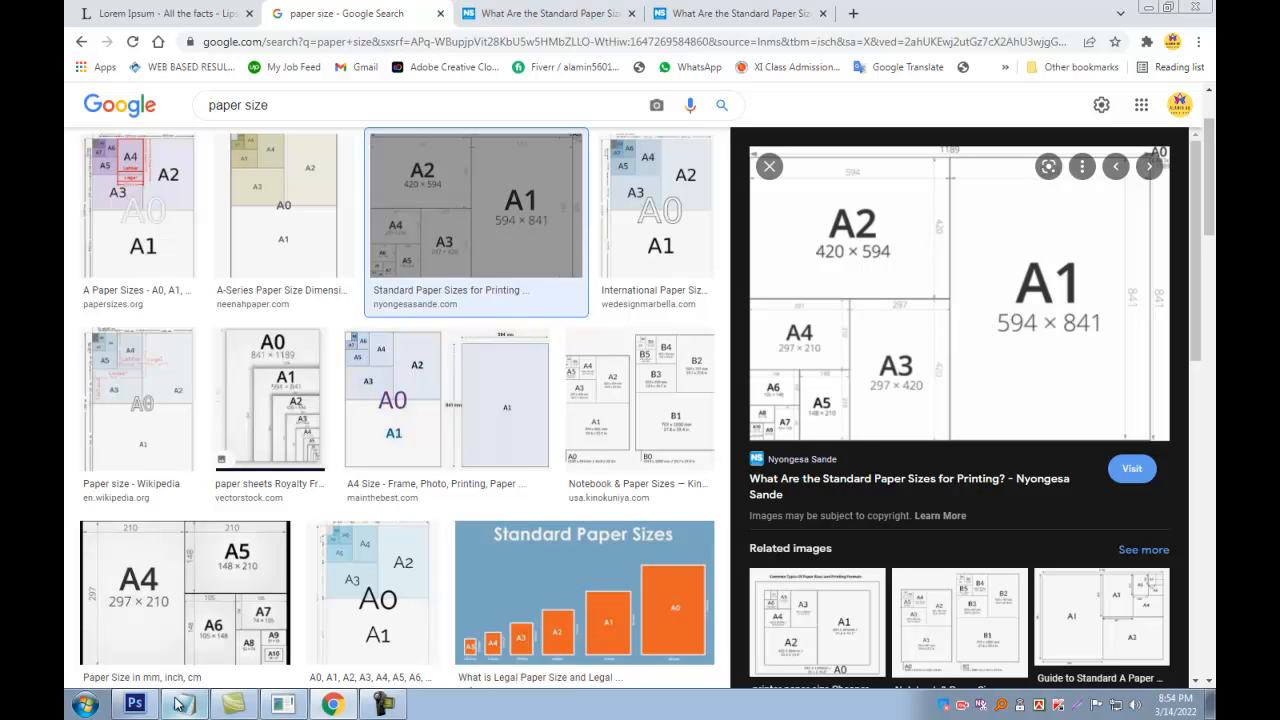
Step: Return to the Word document and examine the margin, paper and layout options in Page Setup
click(286, 706)
click(631, 362)
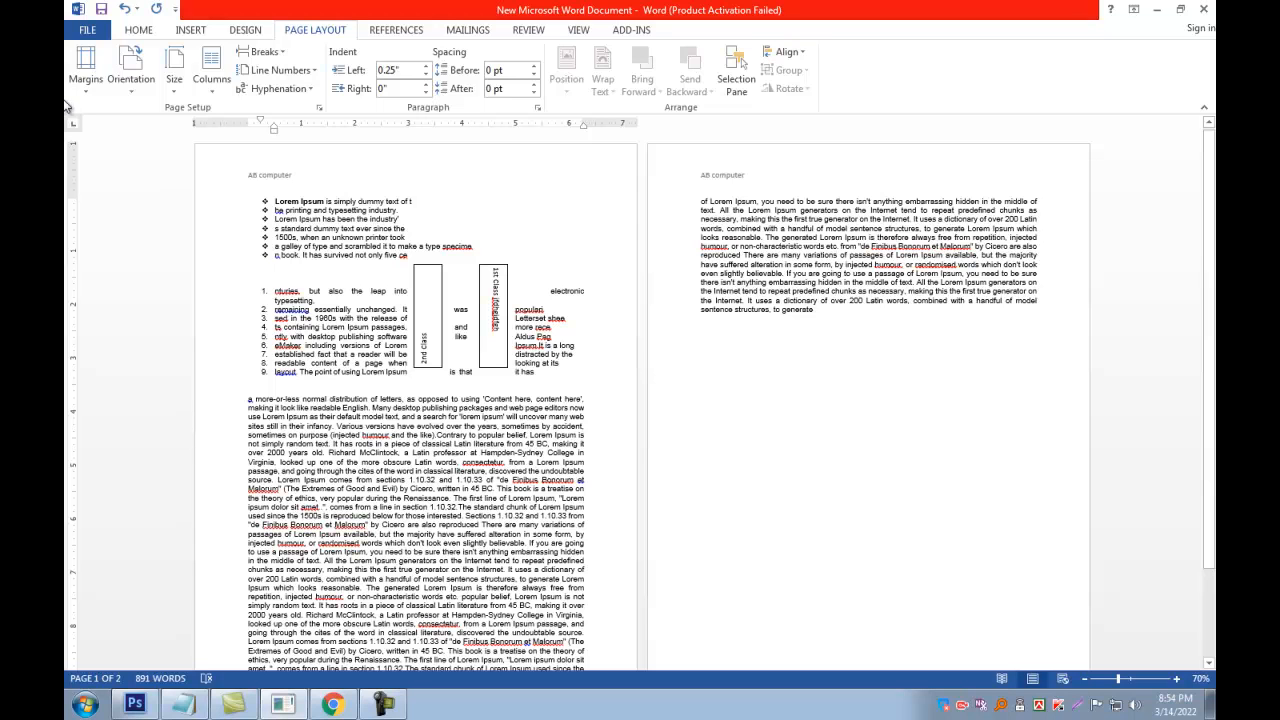
click(139, 32)
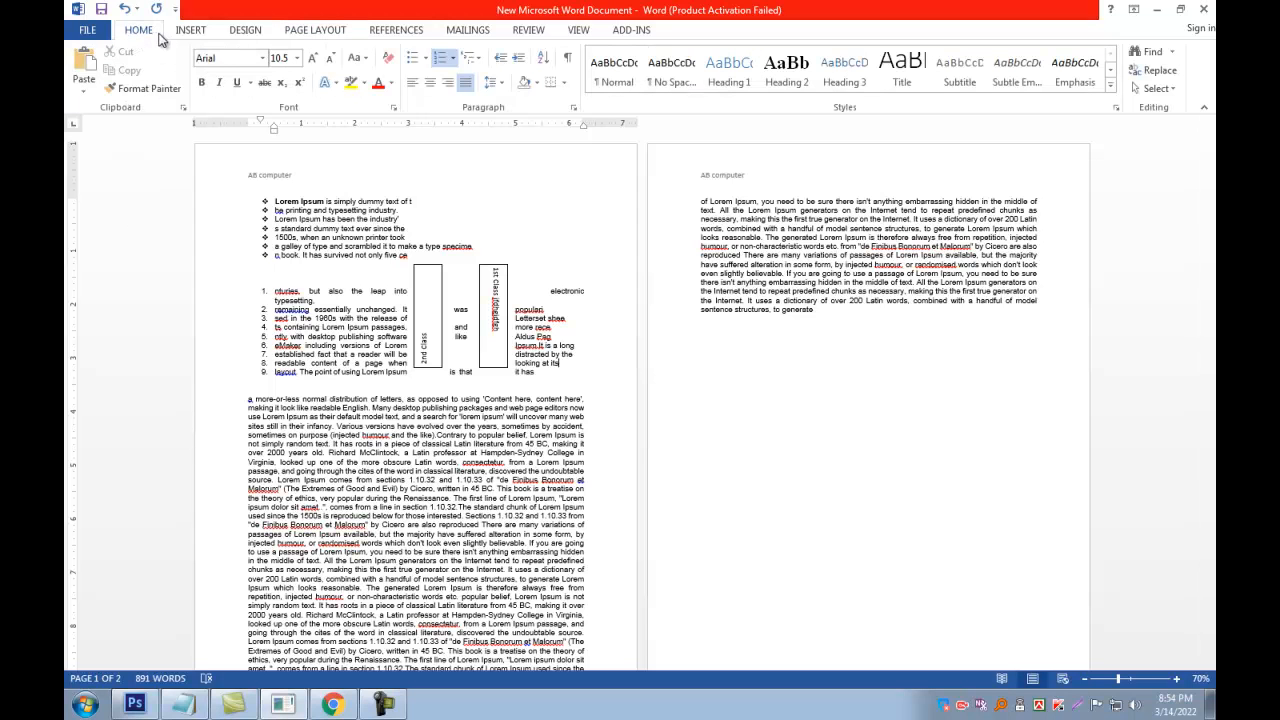
click(328, 36)
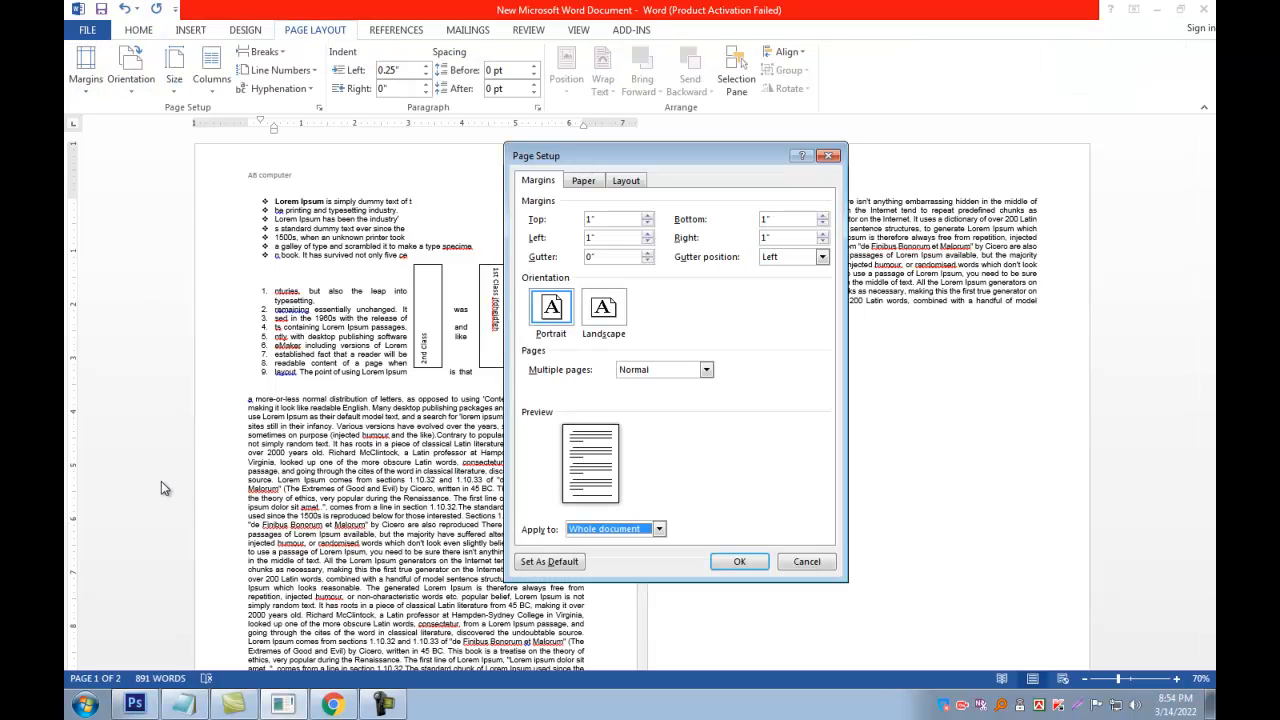
click(583, 180)
click(538, 180)
click(583, 181)
click(625, 182)
click(539, 185)
click(590, 182)
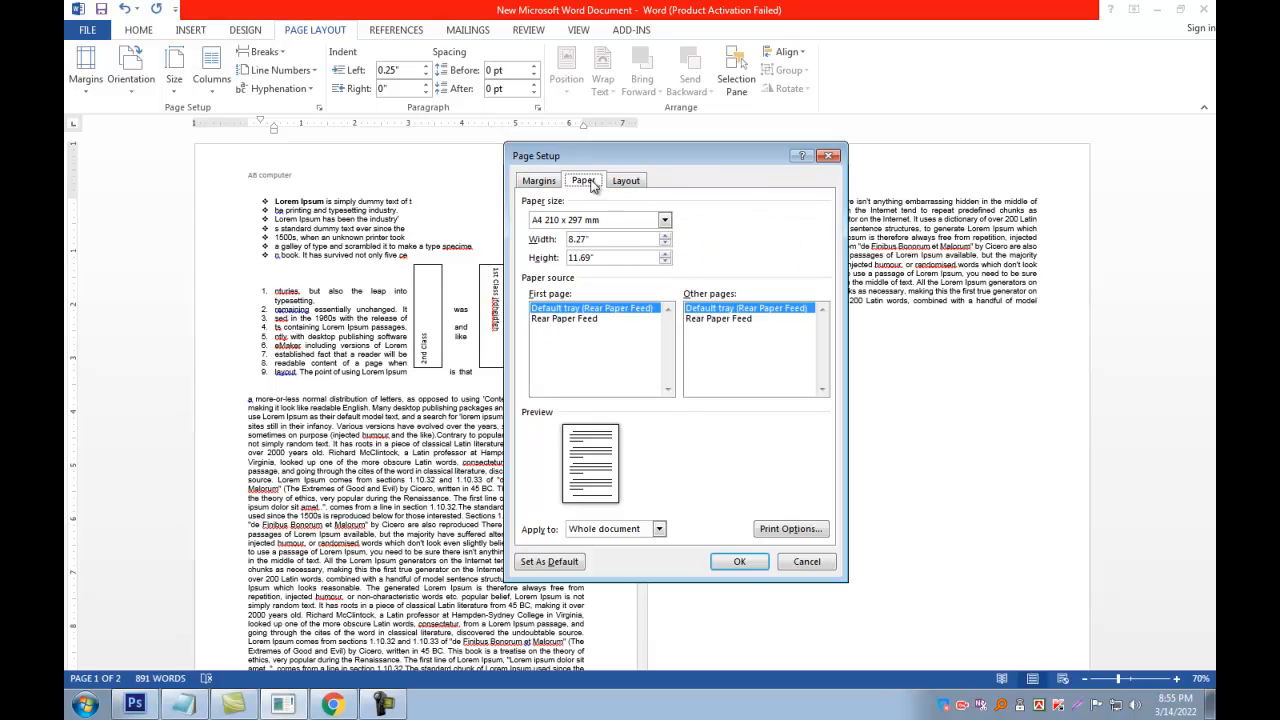
Step: Look through the available paper sizes and choose A4 210 x 297 mm for the whole document
double_click(539, 221)
click(616, 226)
click(616, 226)
click(616, 226)
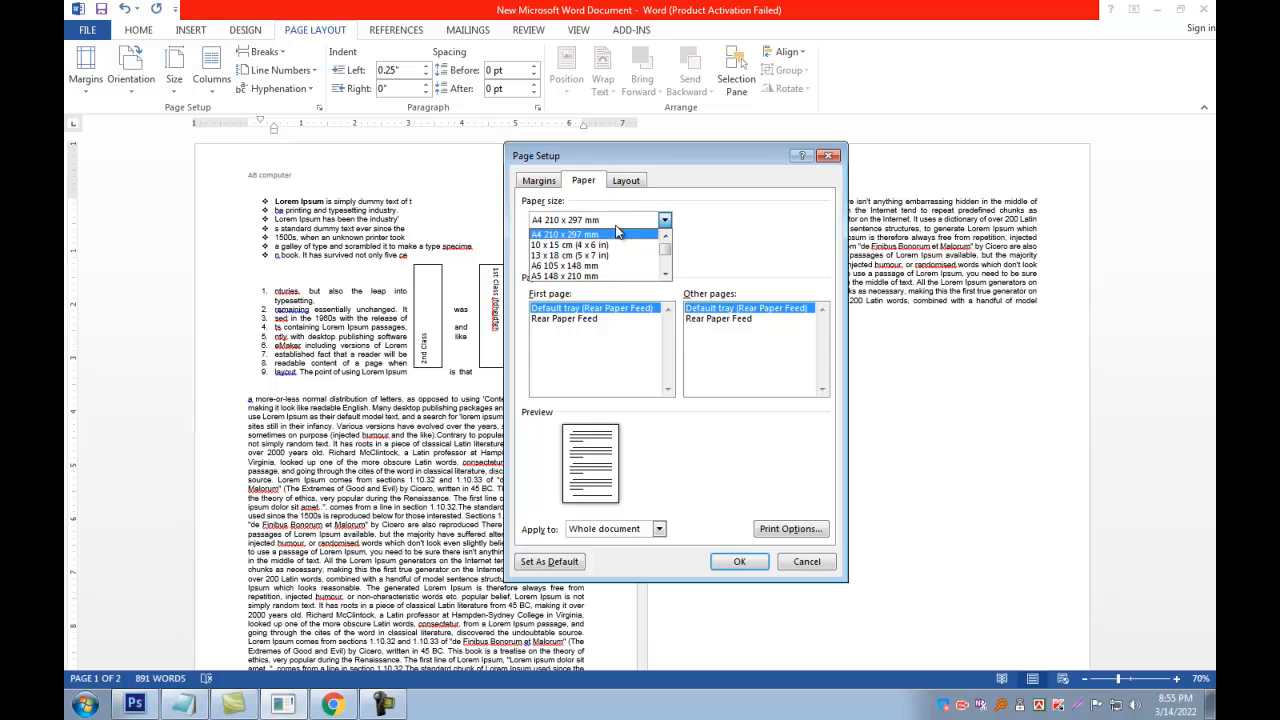
scroll(594, 240, down, 1)
scroll(597, 245, down, 4)
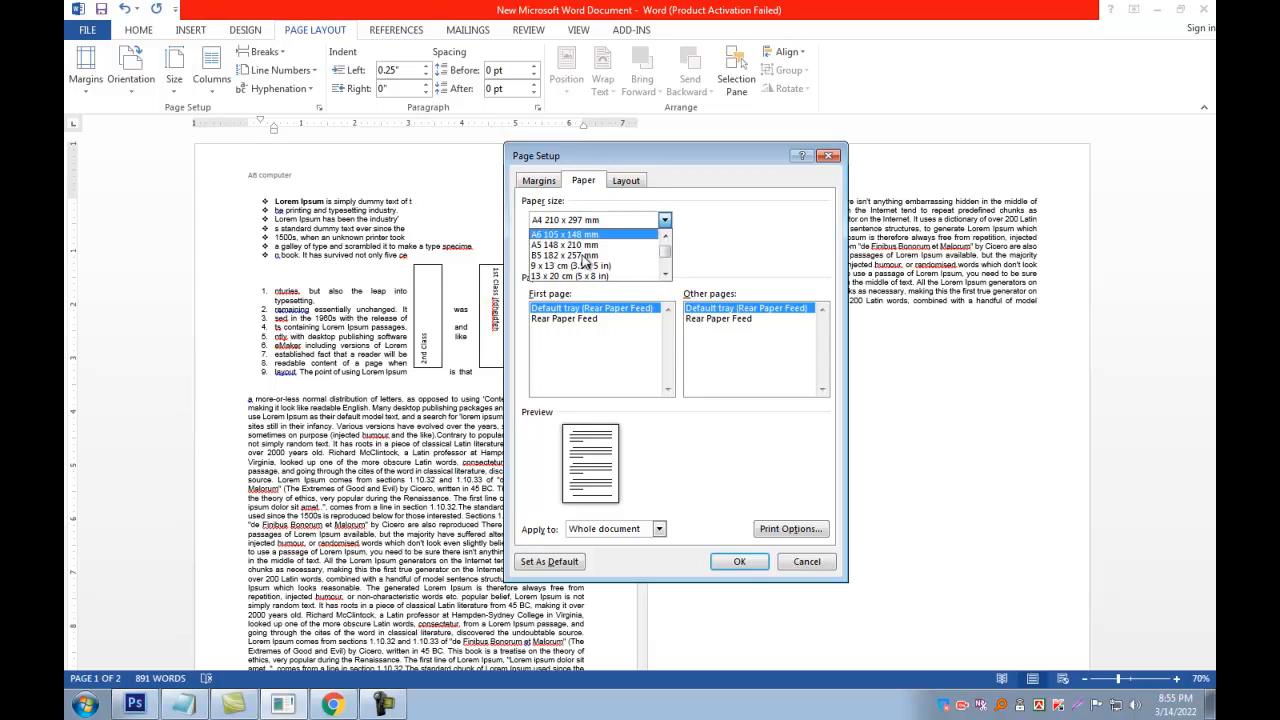
scroll(574, 266, up, 5)
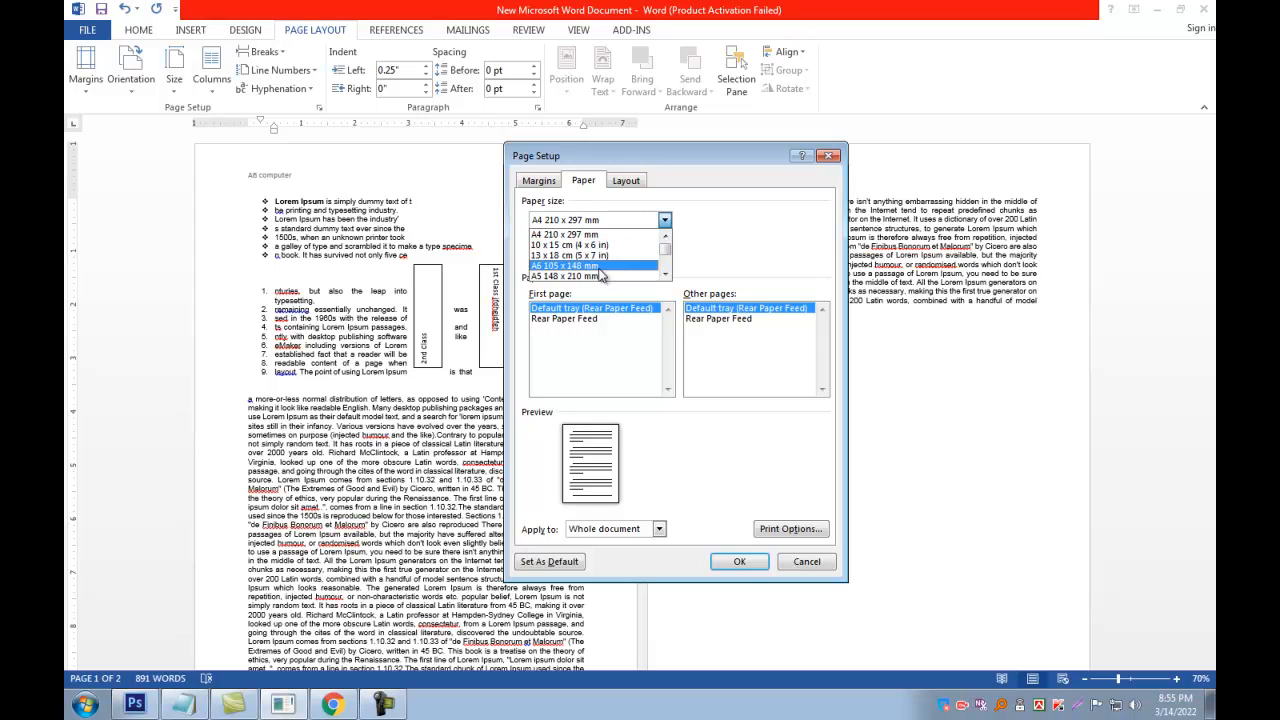
click(597, 236)
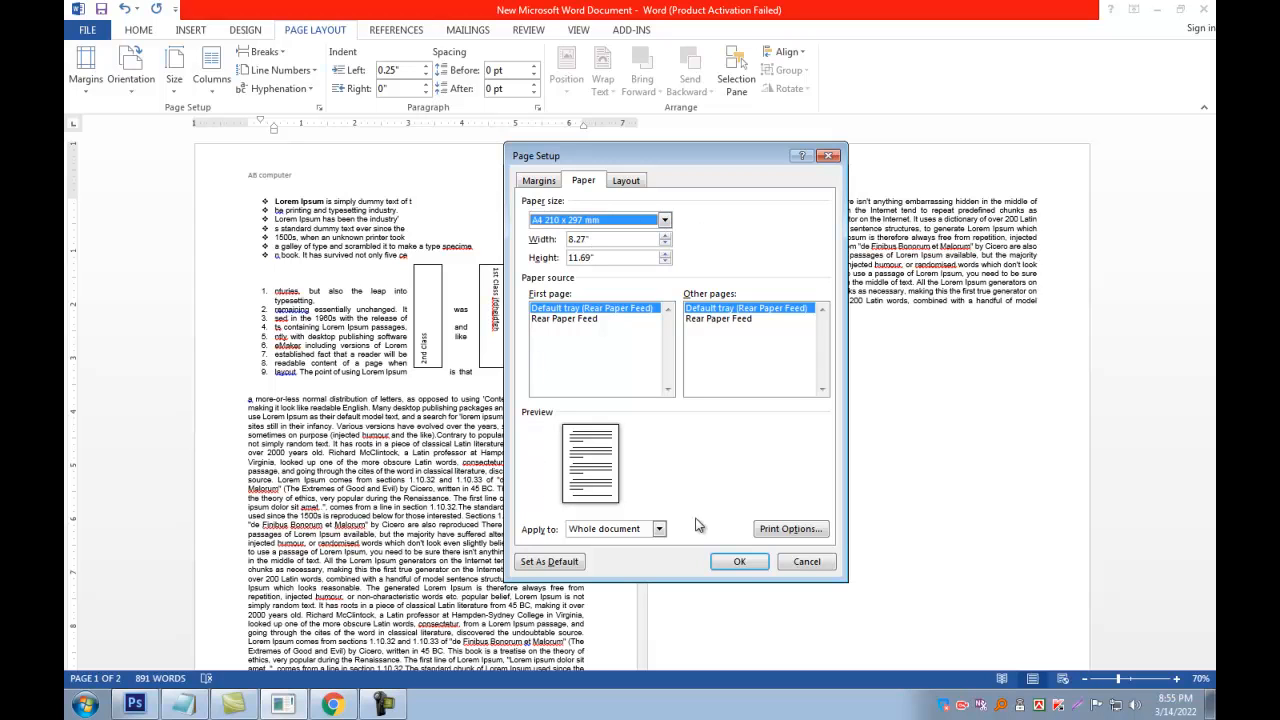
Step: Compare the margin settings in Page Setup with the text area of the first page, with the dialog moved clear of it
click(537, 181)
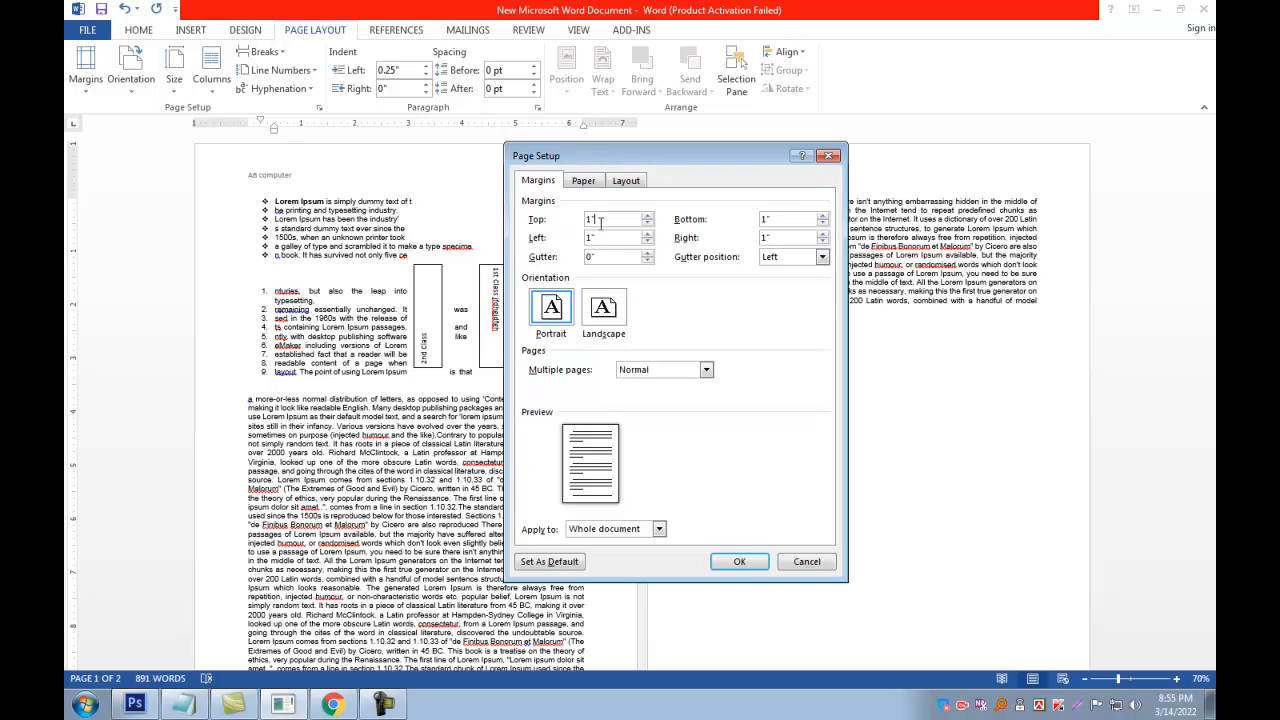
drag(640, 158, 958, 165)
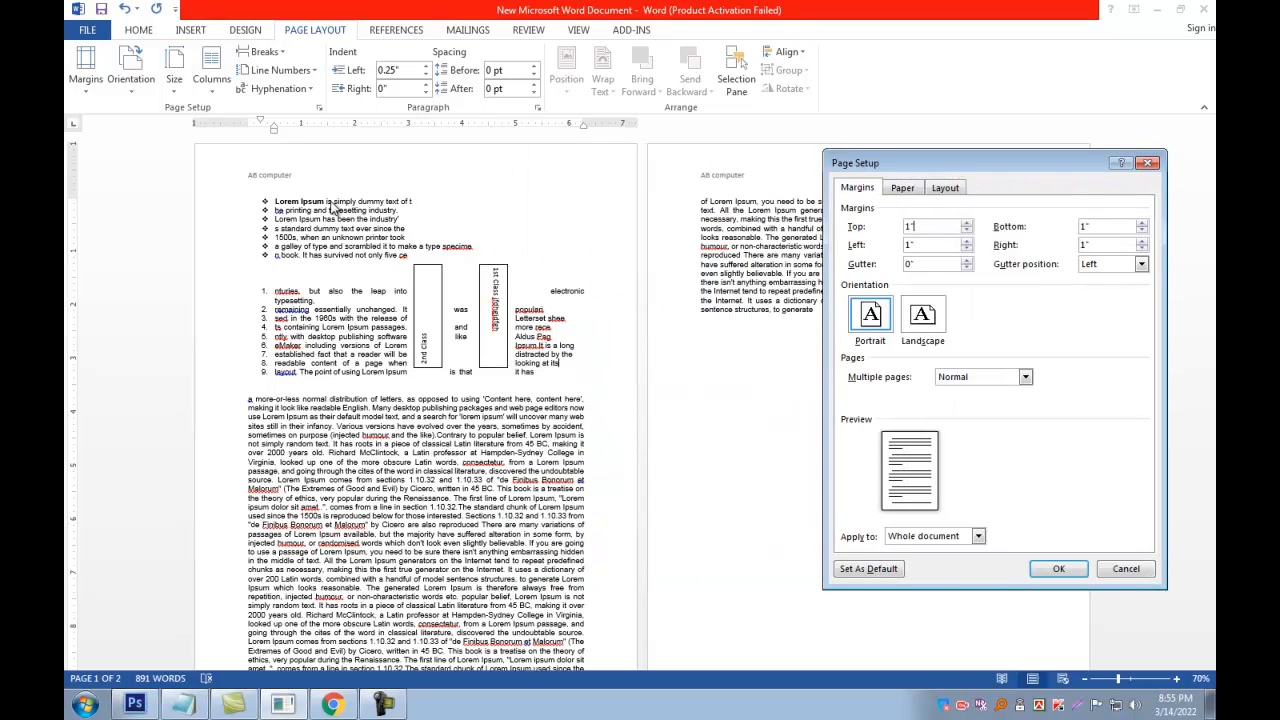
click(292, 200)
click(451, 657)
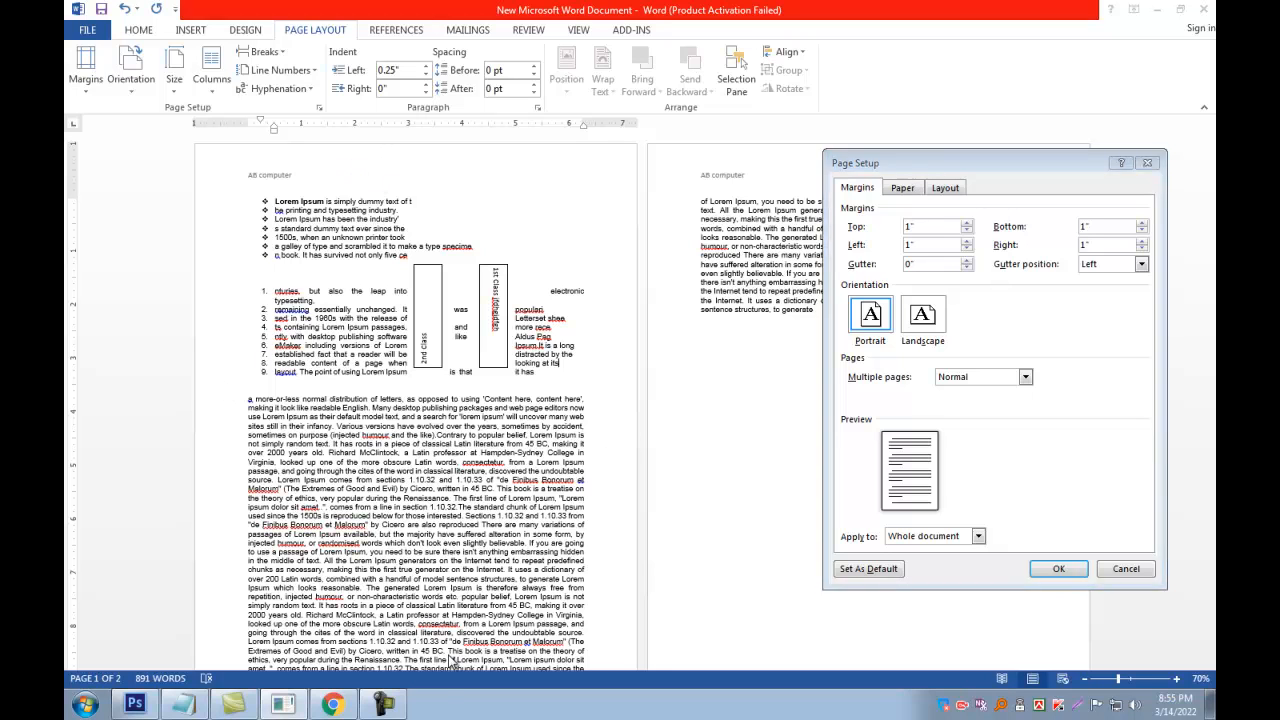
click(449, 527)
Step: Set the top margin to 2 inches and apply it to the whole document
drag(984, 170, 746, 177)
drag(682, 233, 582, 250)
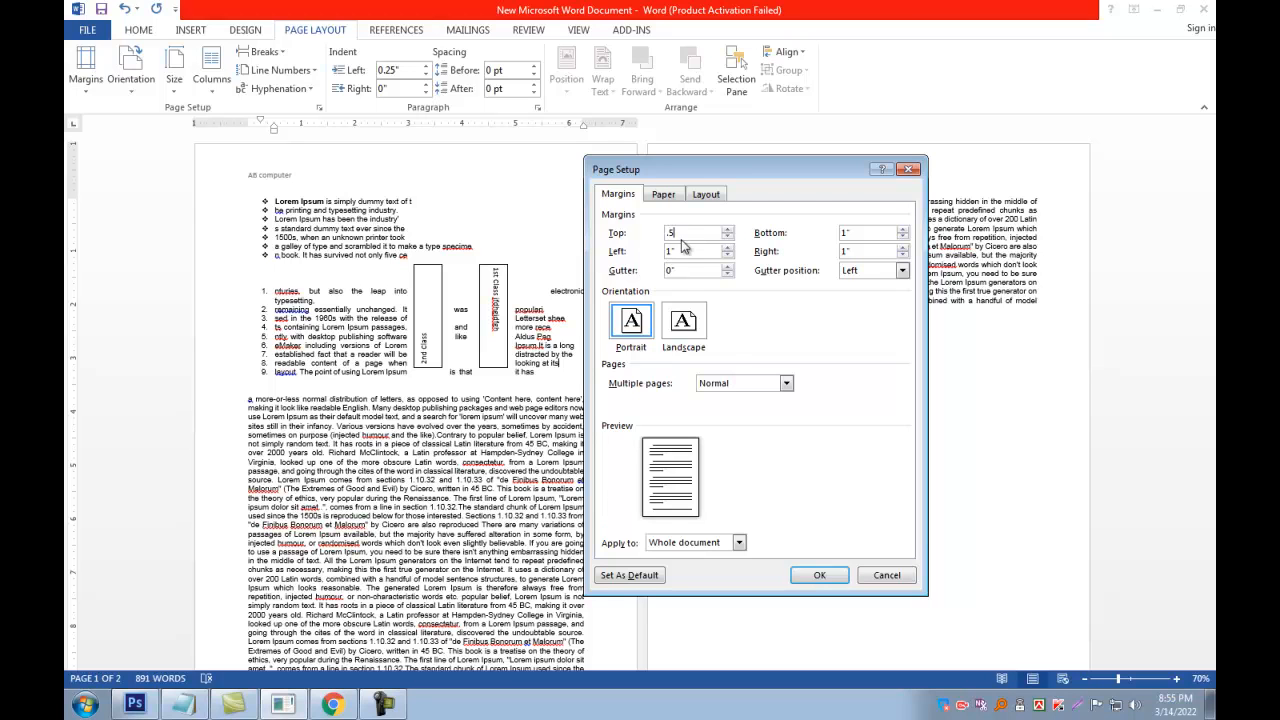
key(Tab)
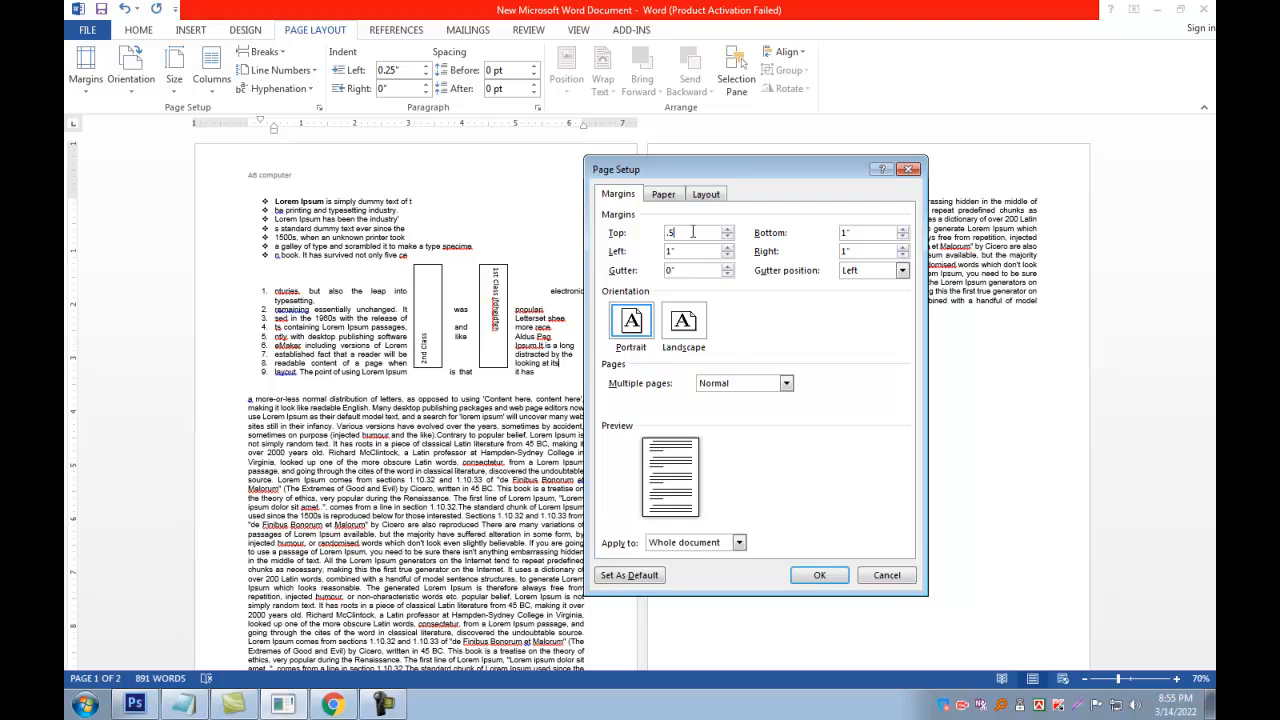
drag(693, 232, 608, 235)
drag(670, 232, 575, 240)
drag(700, 234, 658, 254)
drag(688, 234, 617, 236)
click(826, 575)
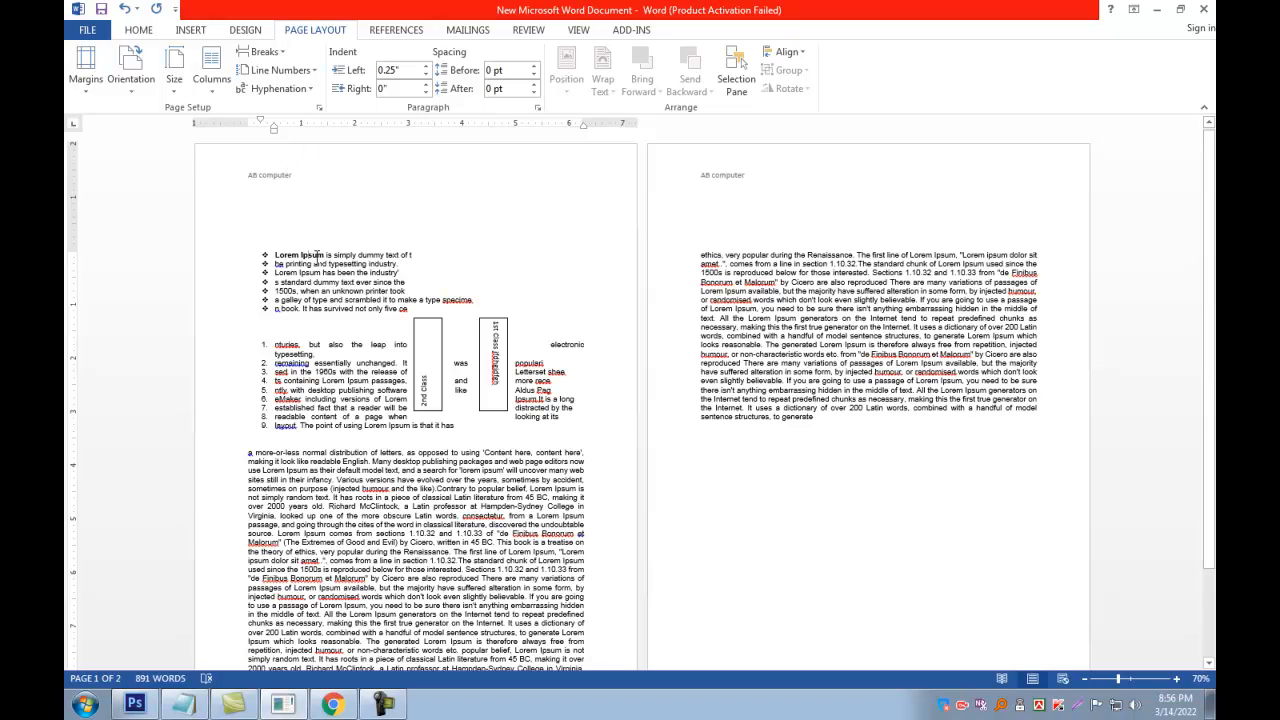
scroll(343, 262, up, 2)
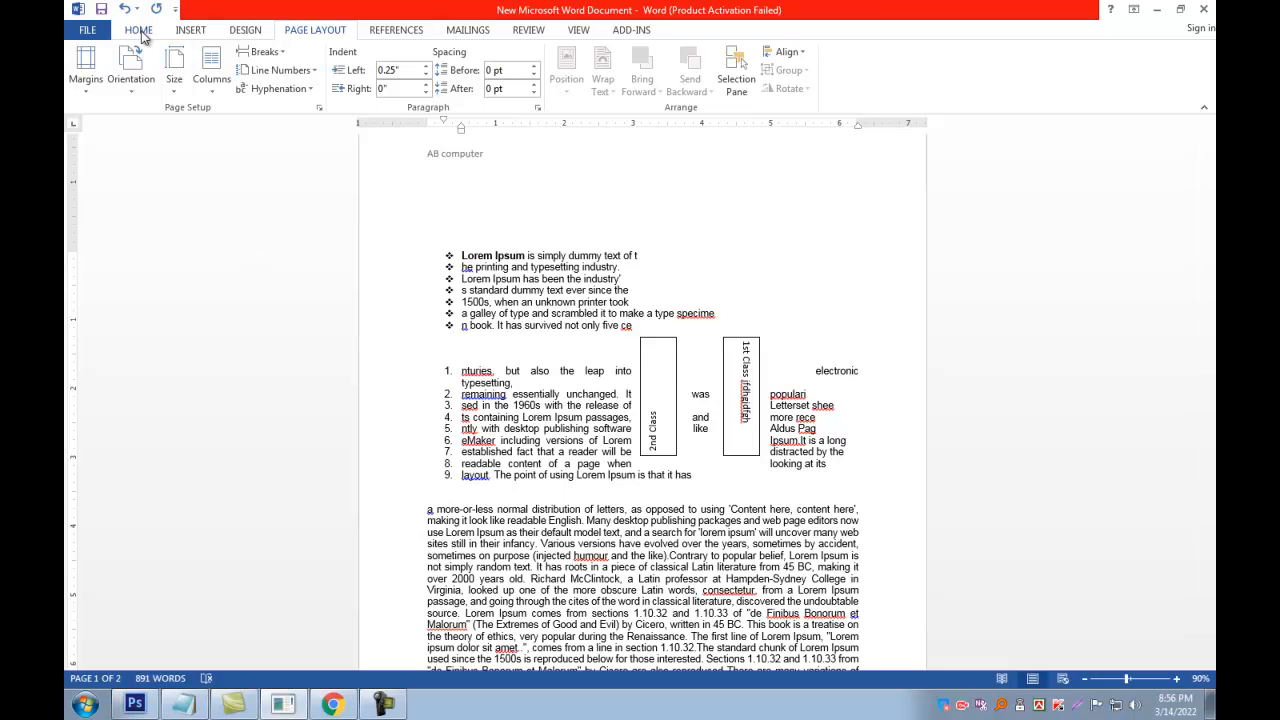
scroll(670, 294, up, 1)
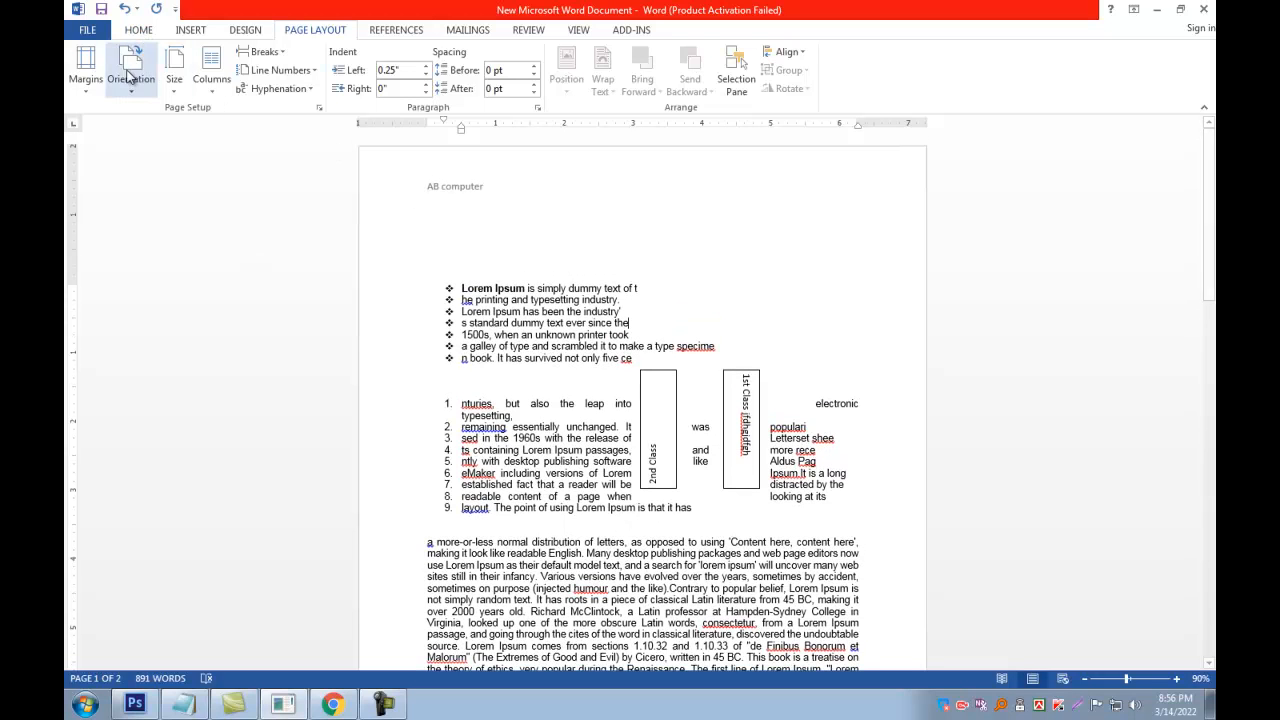
click(319, 107)
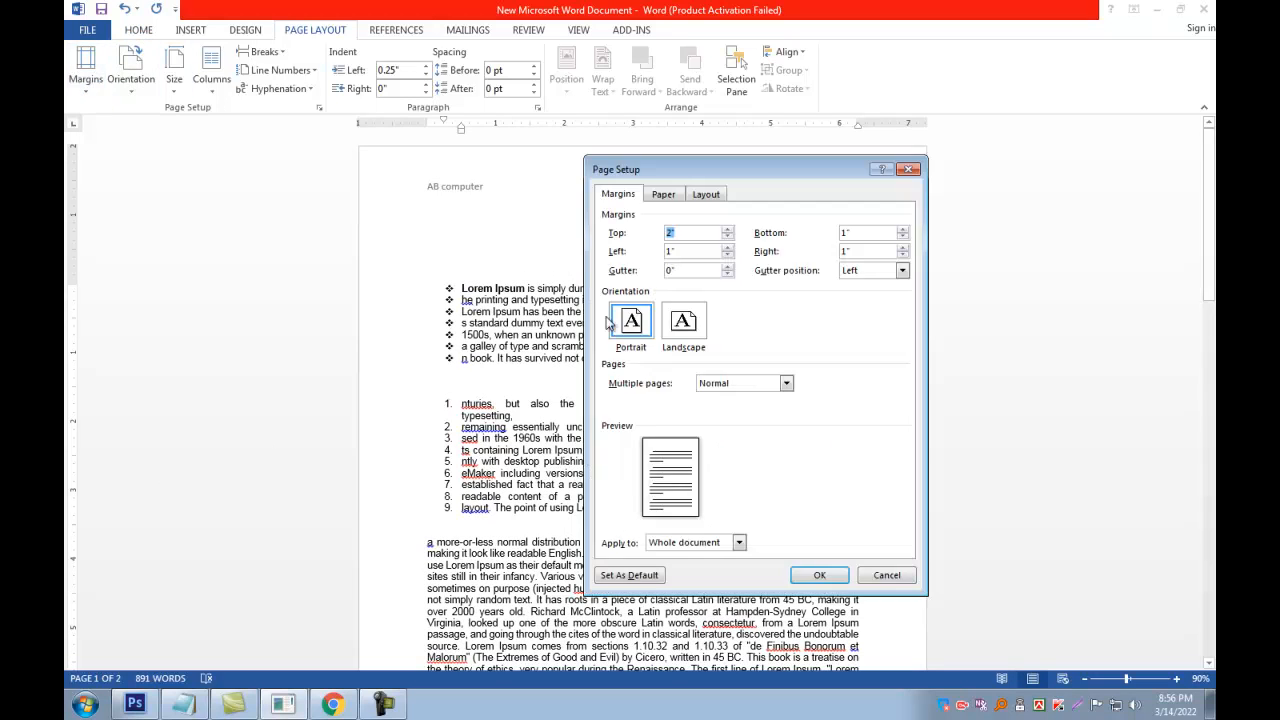
drag(868, 234, 671, 229)
text(.)
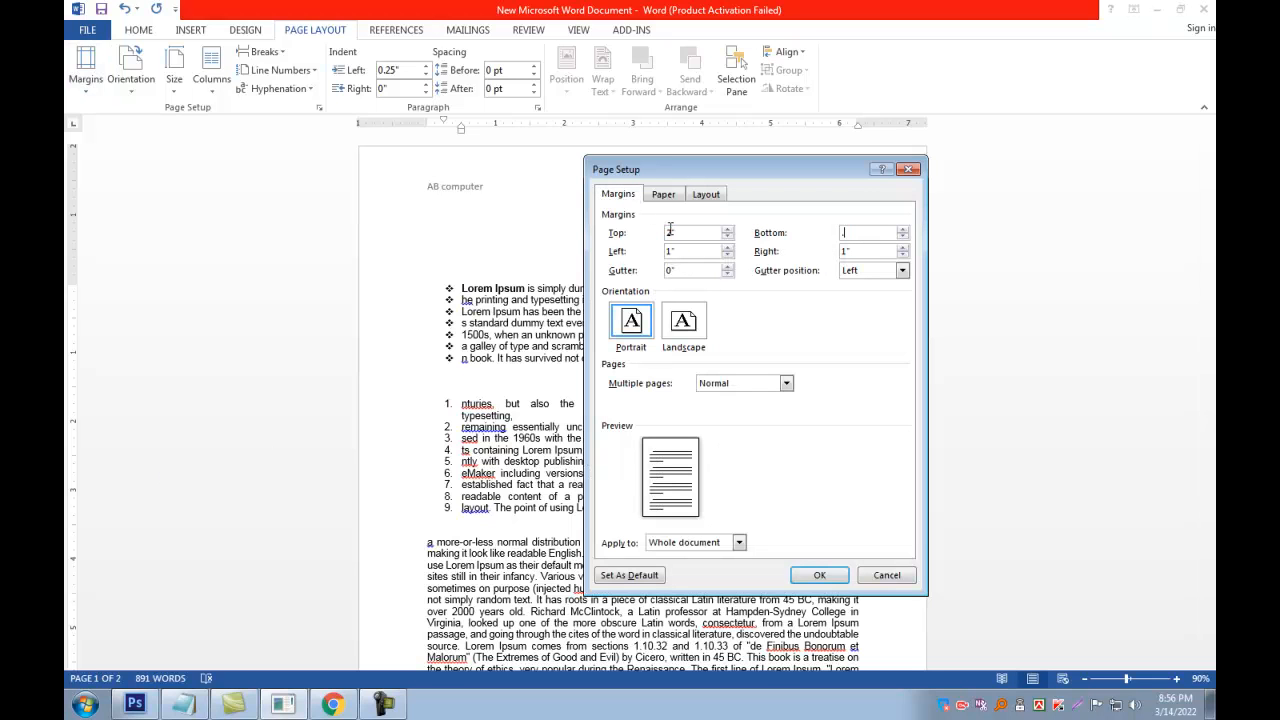
text(5)
click(907, 170)
Step: Apply the Narrow margin preset to the document and check how the pages are laid out
scroll(866, 250, down, 8)
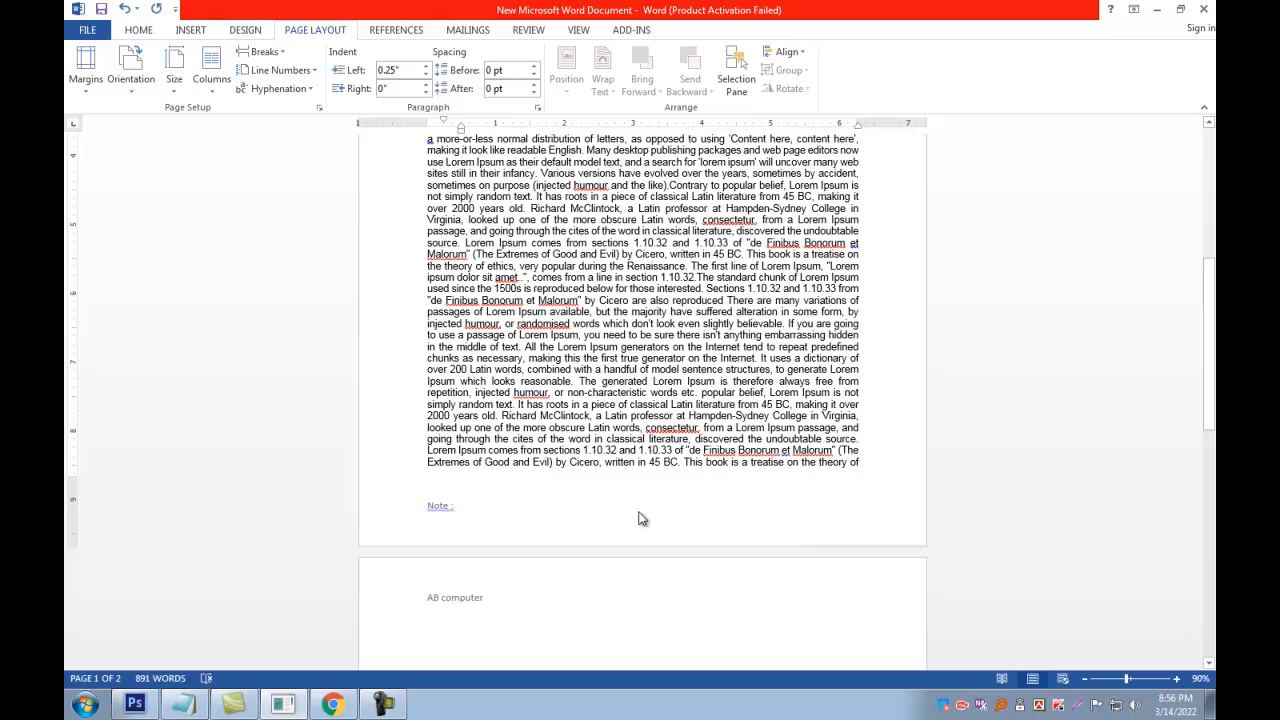
scroll(642, 518, up, 6)
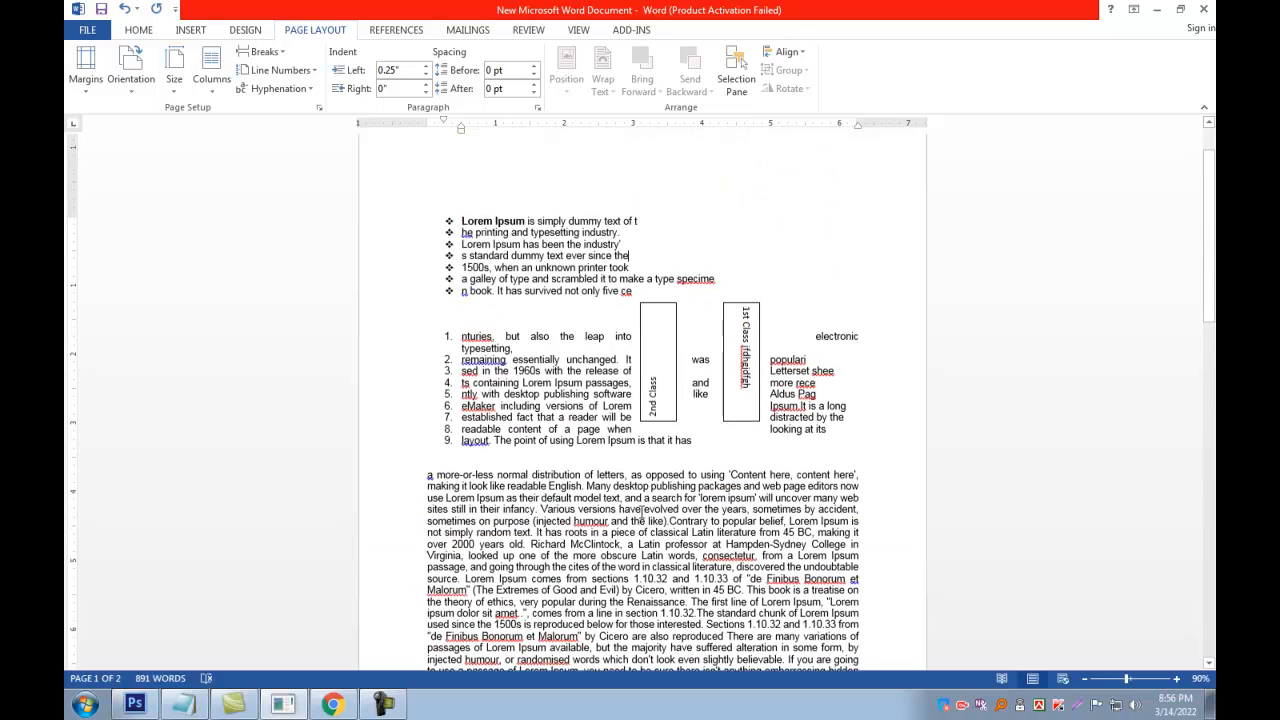
scroll(641, 512, down, 1)
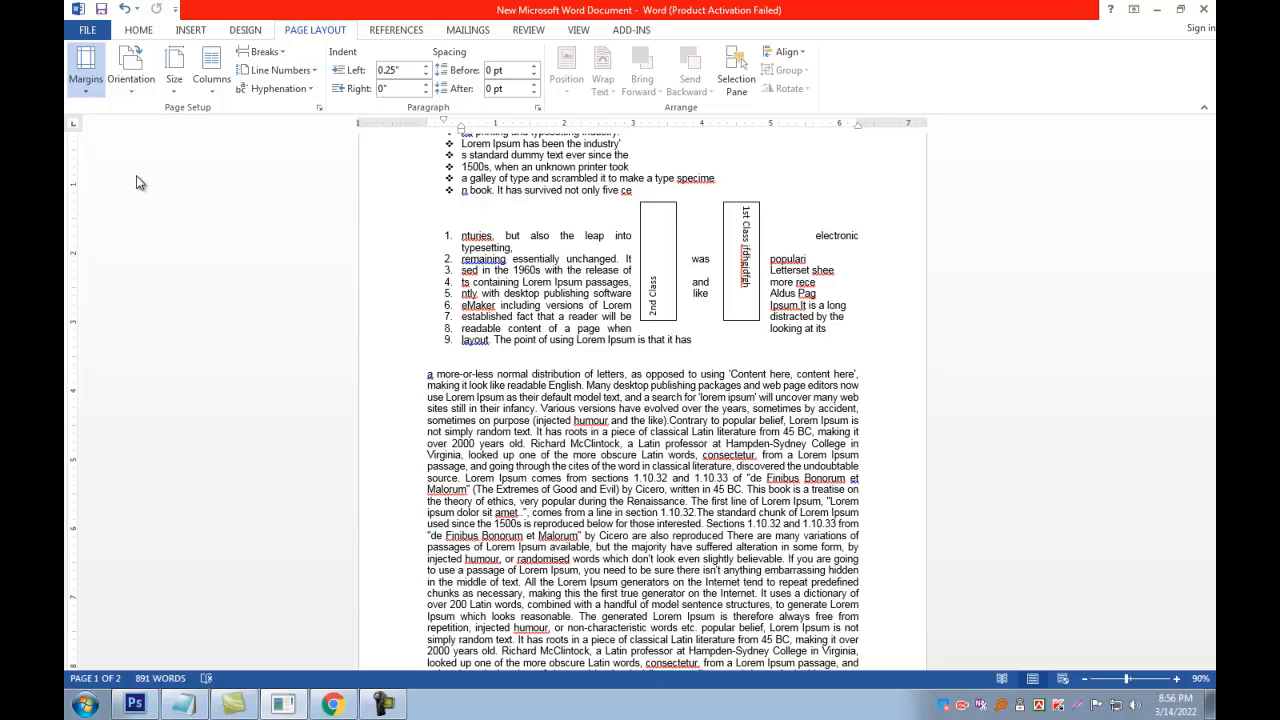
click(213, 238)
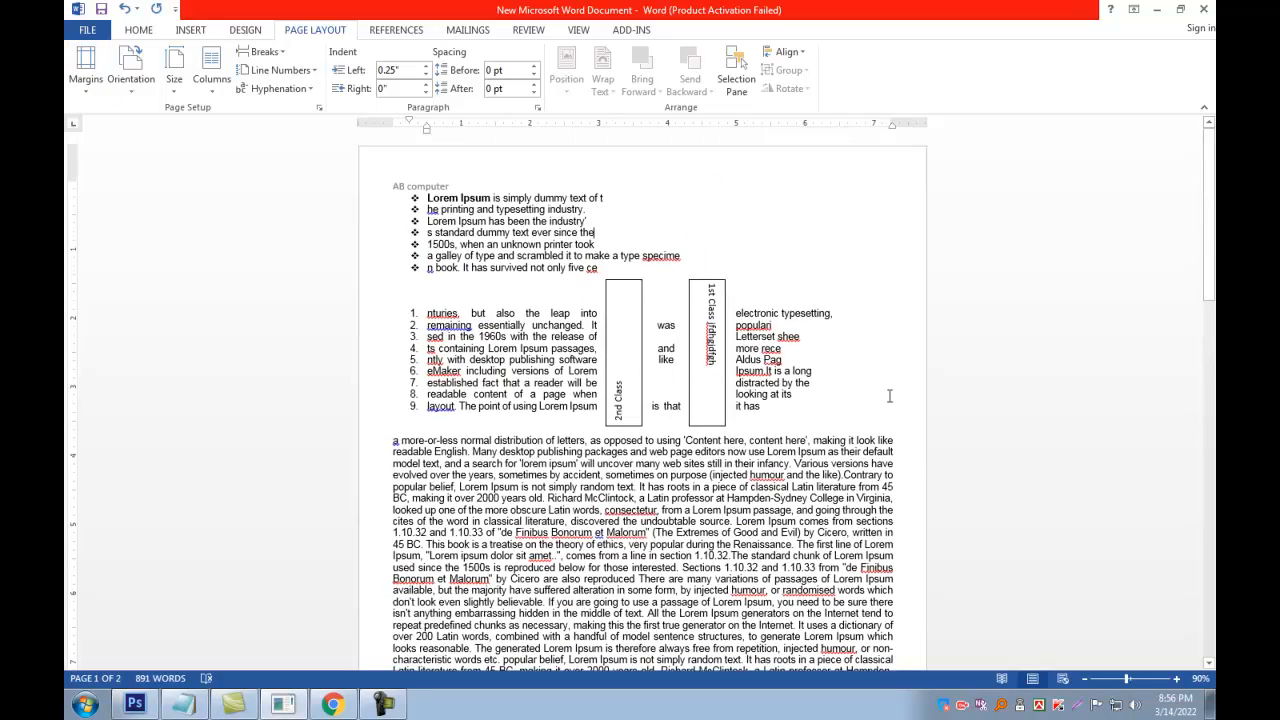
scroll(894, 571, down, 10)
scroll(466, 491, up, 4)
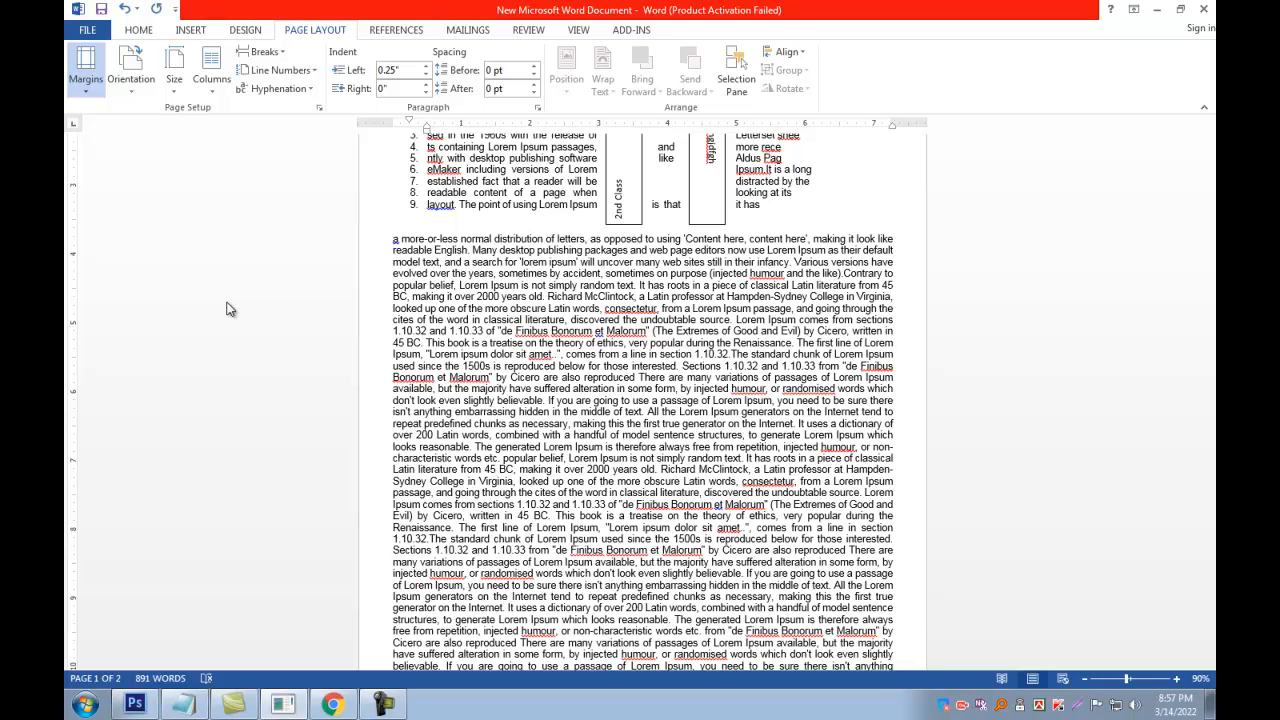
Step: Change the document margins to the Moderate preset, check the page, and switch to the feature list in Notepad
scroll(427, 330, up, 5)
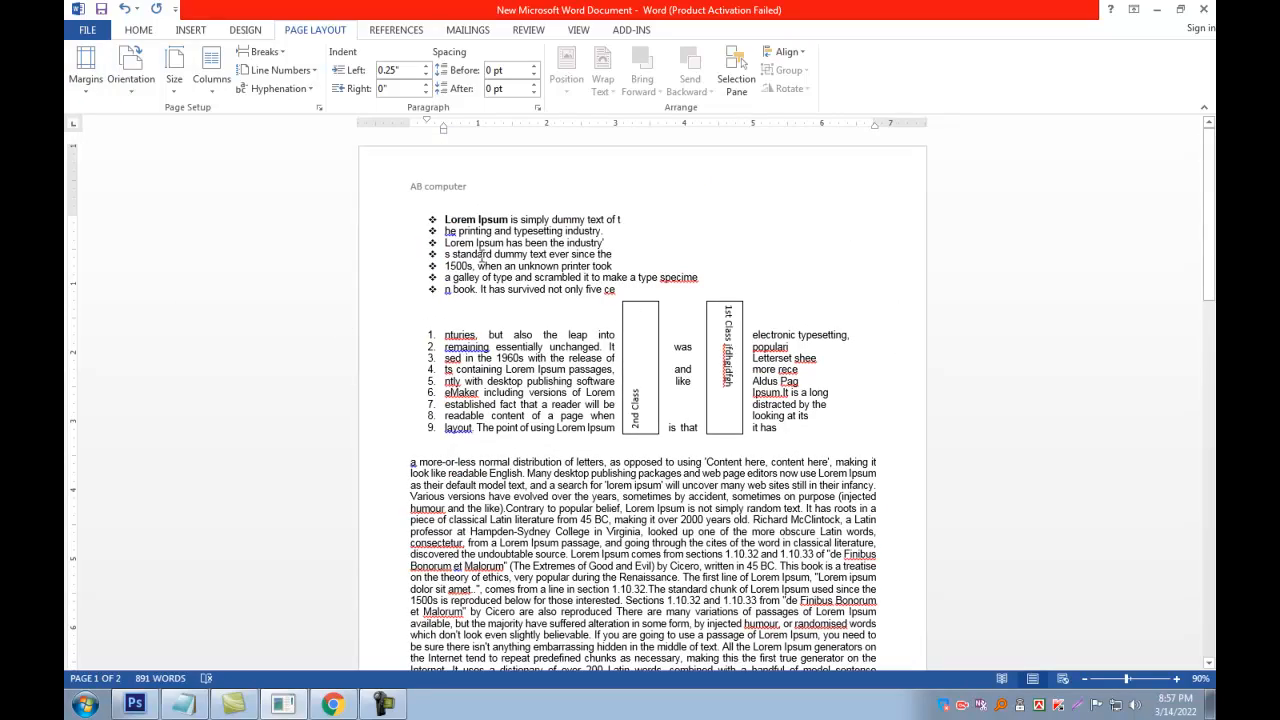
scroll(481, 262, down, 5)
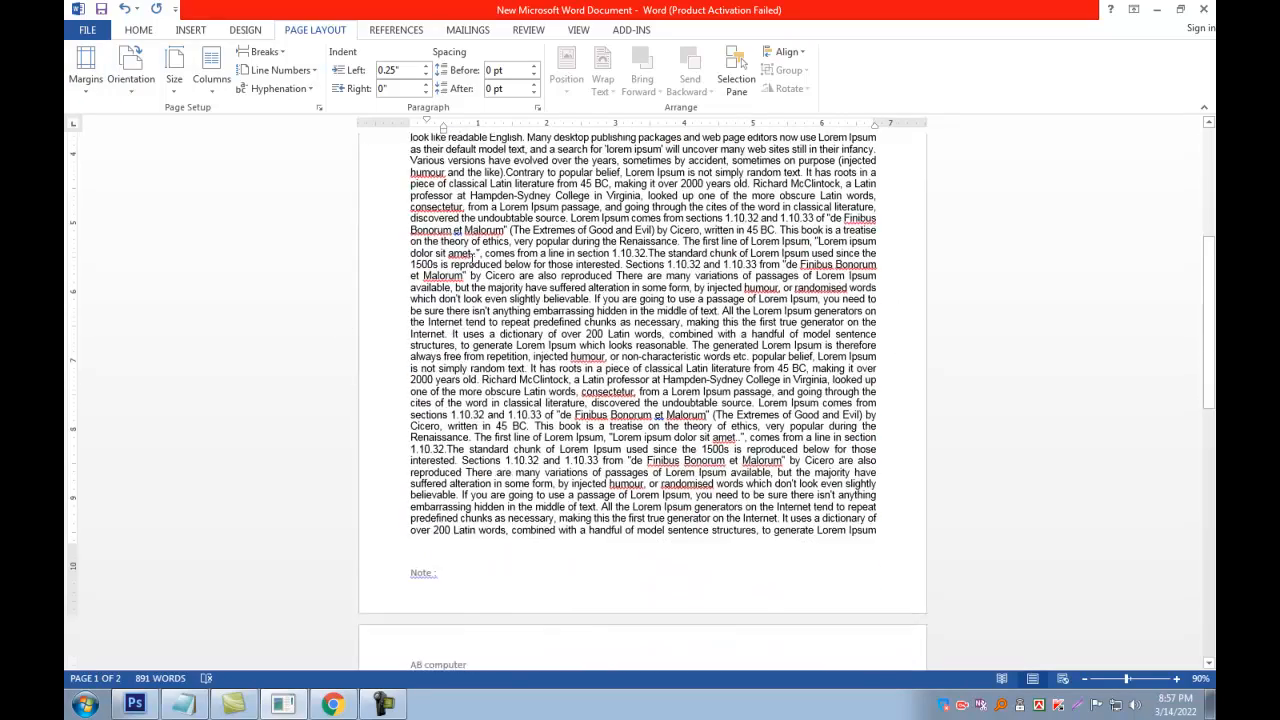
scroll(481, 262, up, 3)
click(183, 704)
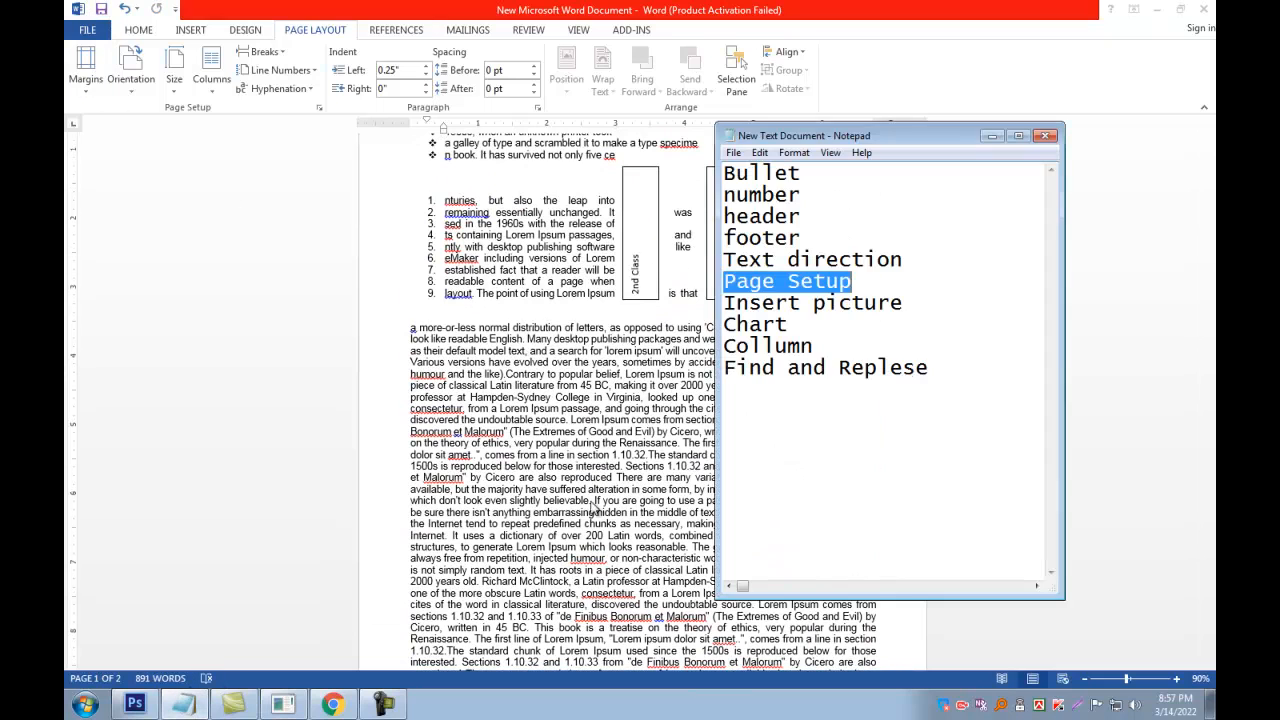
Step: Review the covered entries in the Notepad feature list and mark Insert picture as the next topic
drag(868, 281, 724, 192)
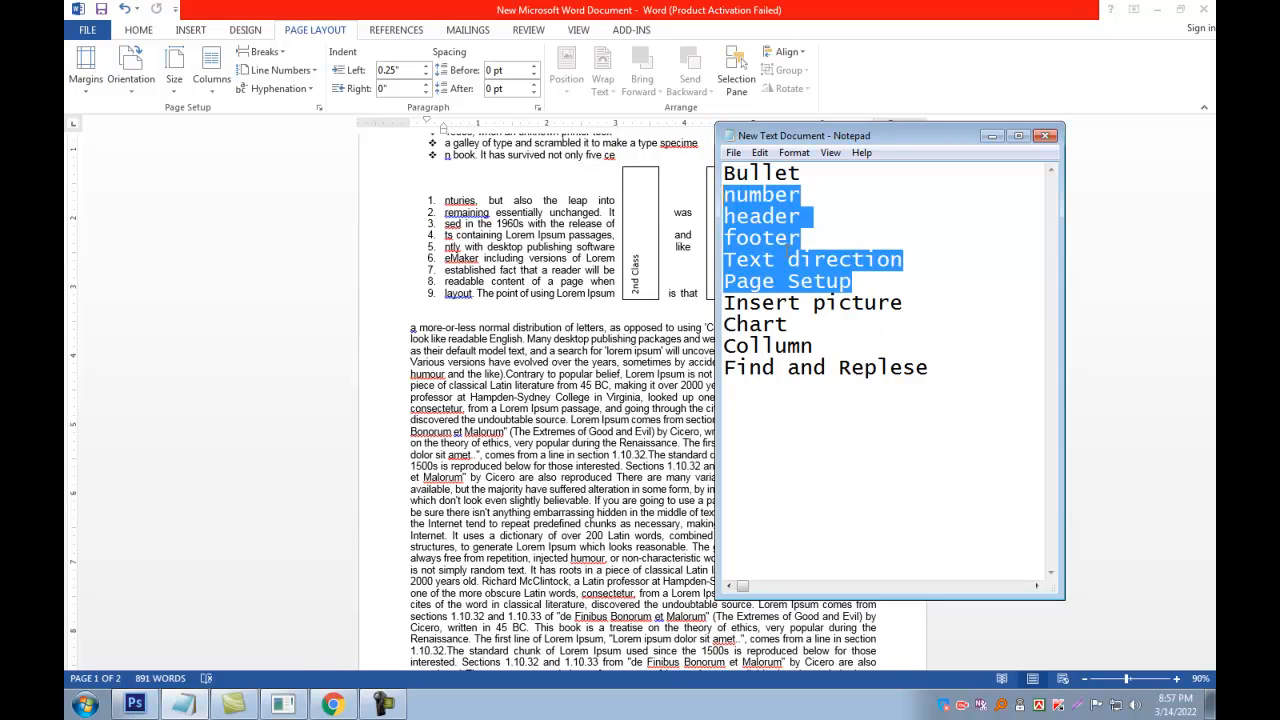
click(851, 320)
drag(903, 308, 722, 306)
click(719, 314)
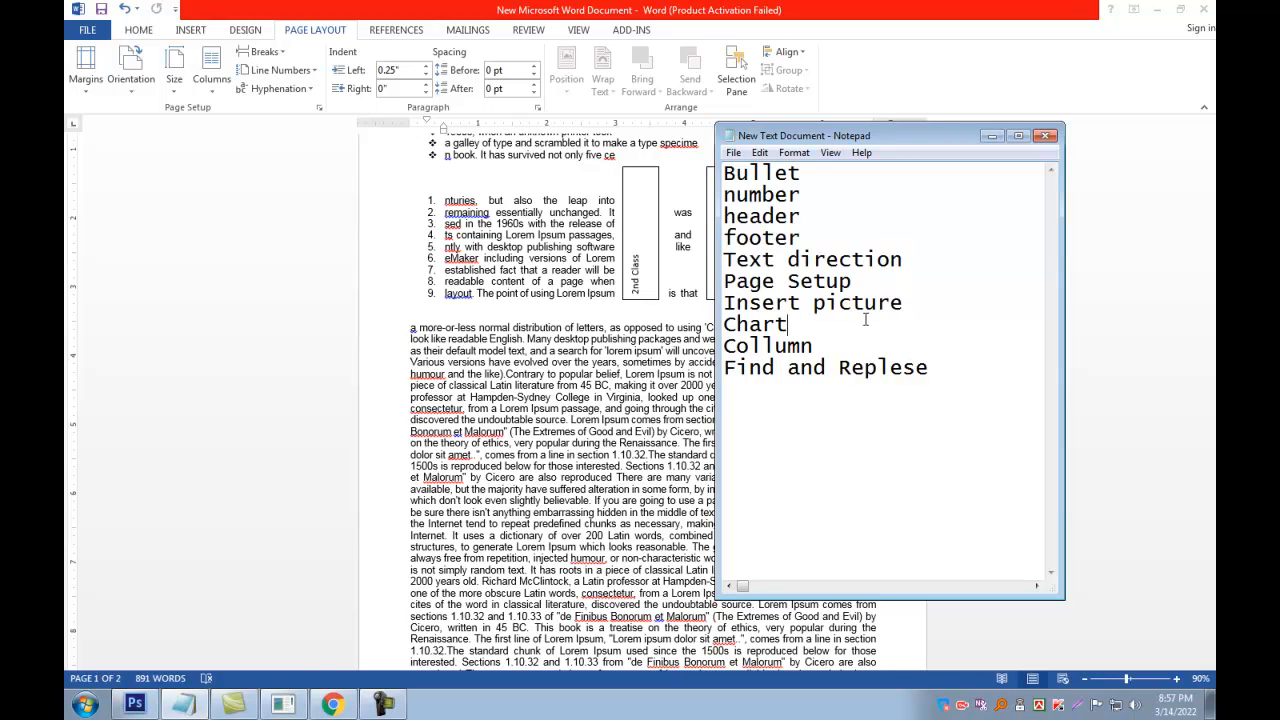
Step: Switch back to the Word document, enlarge the view to 130% and look through the first page
click(585, 278)
scroll(585, 278, up, 3)
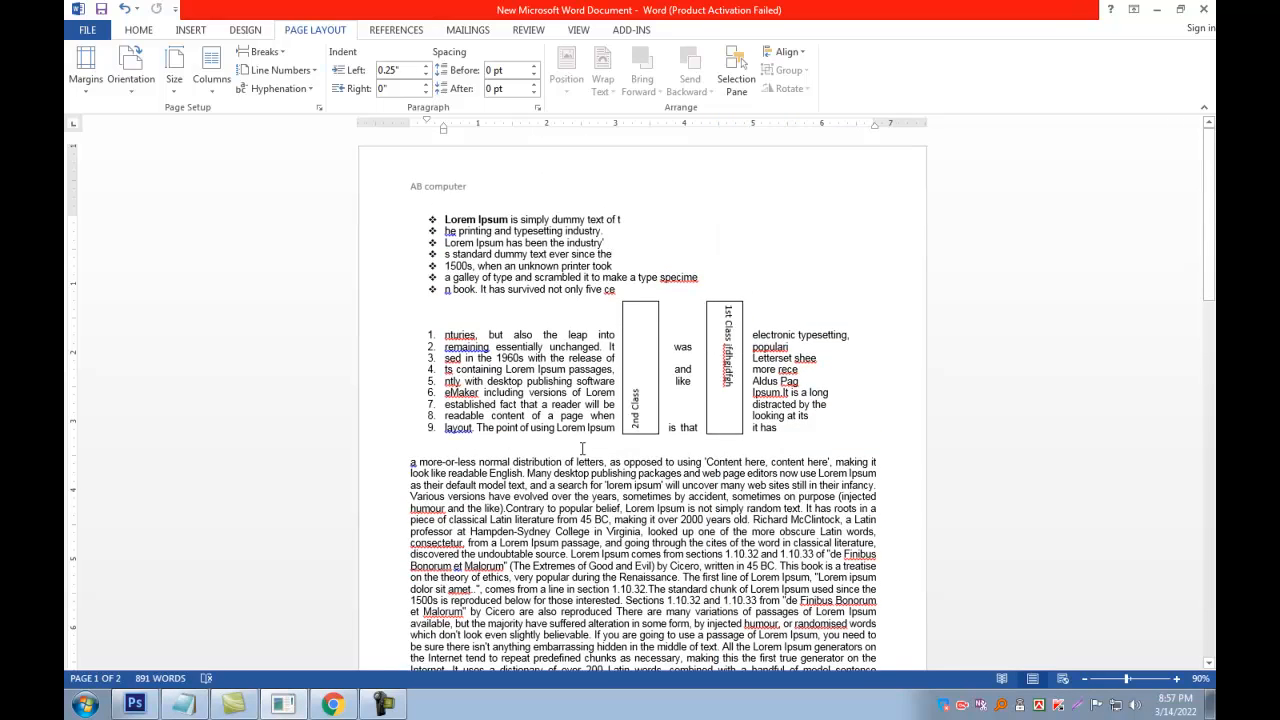
scroll(583, 450, up, 4)
click(785, 285)
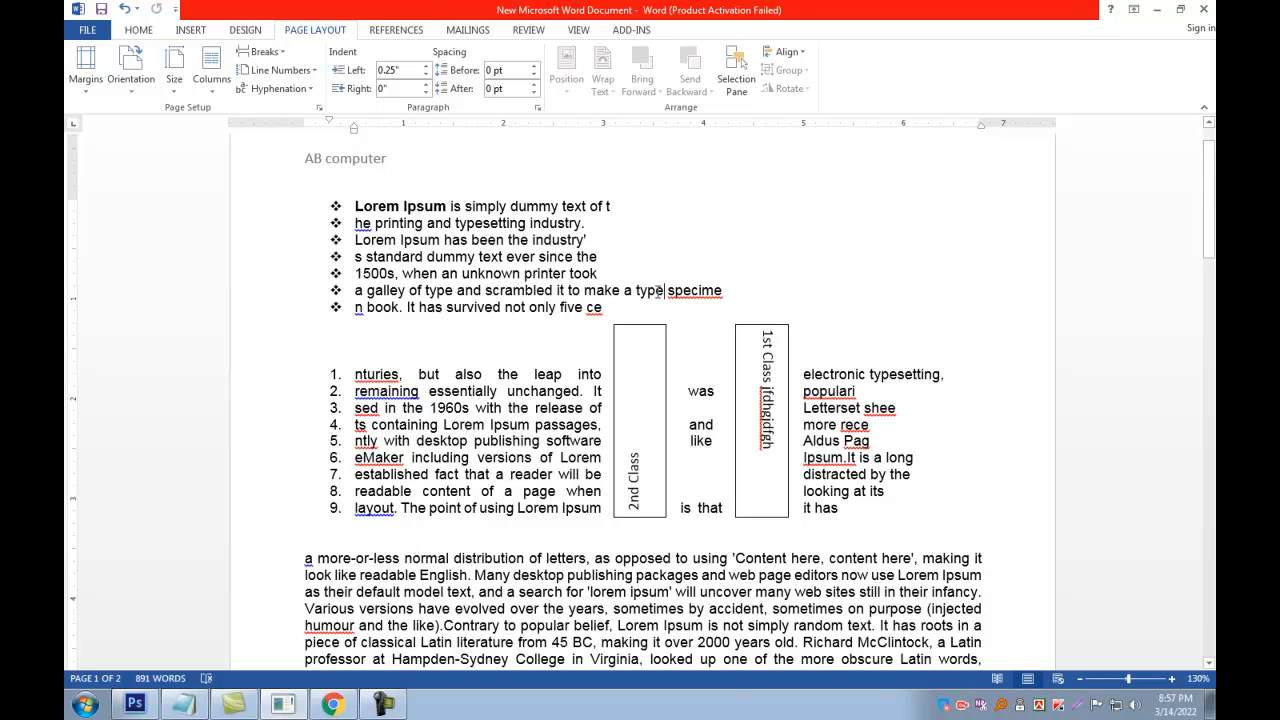
scroll(652, 330, down, 6)
scroll(651, 330, down, 5)
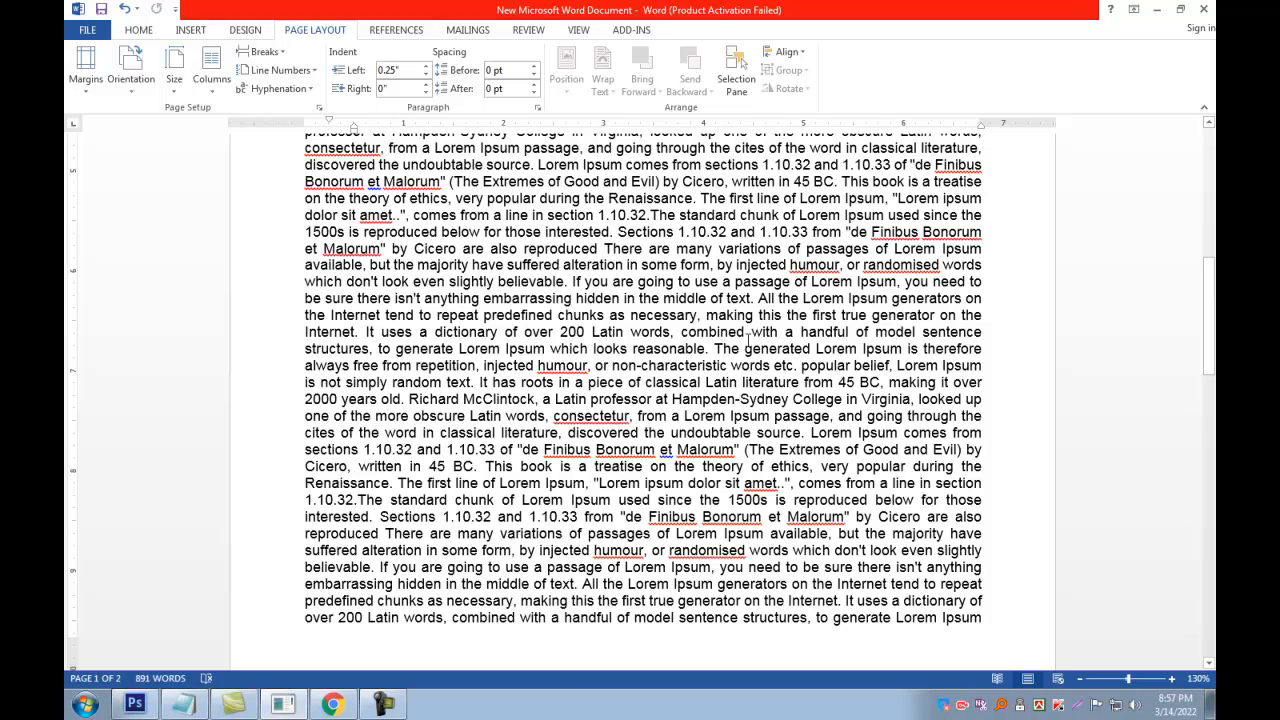
key(ctrl+z)
scroll(766, 285, up, 3)
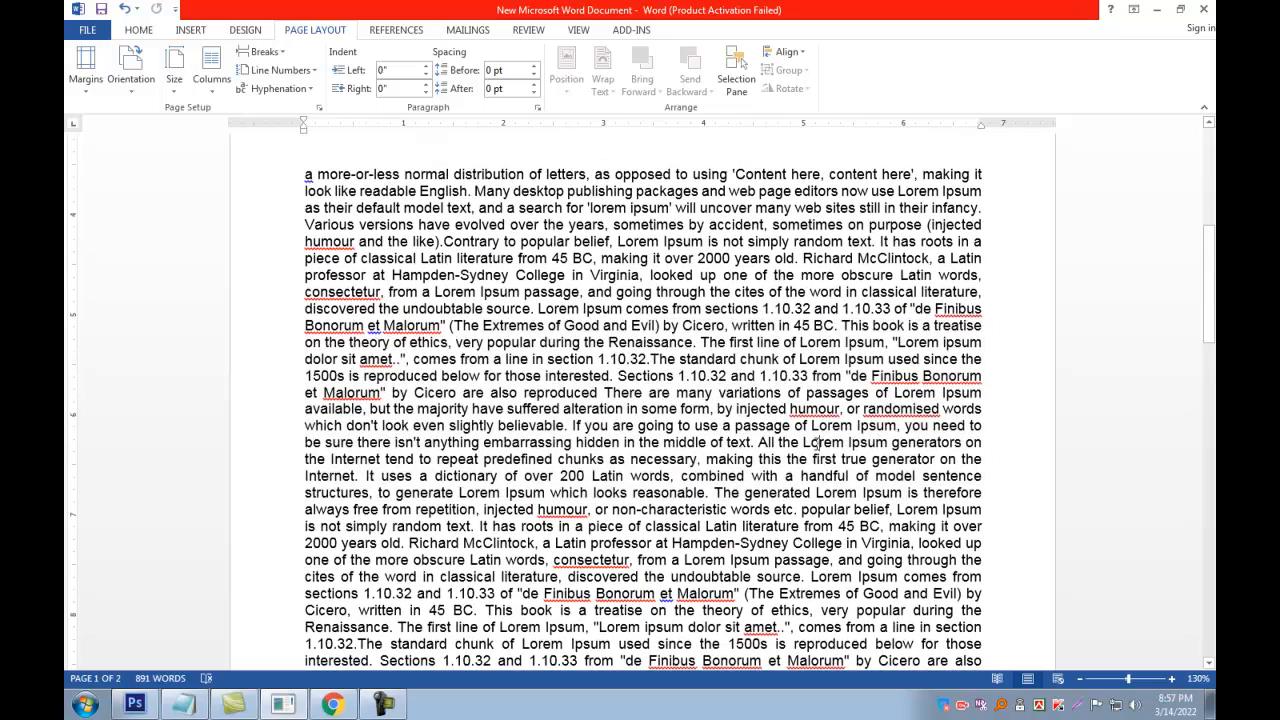
scroll(818, 446, up, 4)
scroll(733, 416, up, 5)
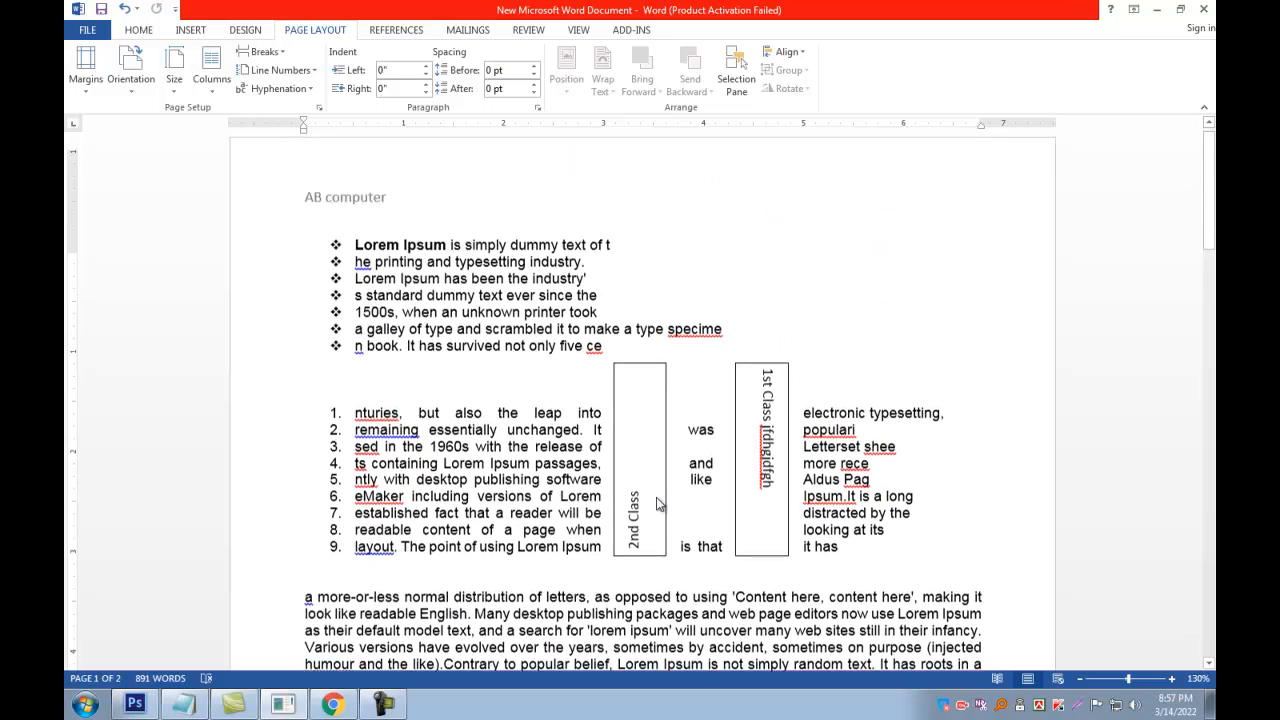
Step: Insert the picture Photoshop 2 from the Desktop folder into the bulleted list on the first page
click(424, 309)
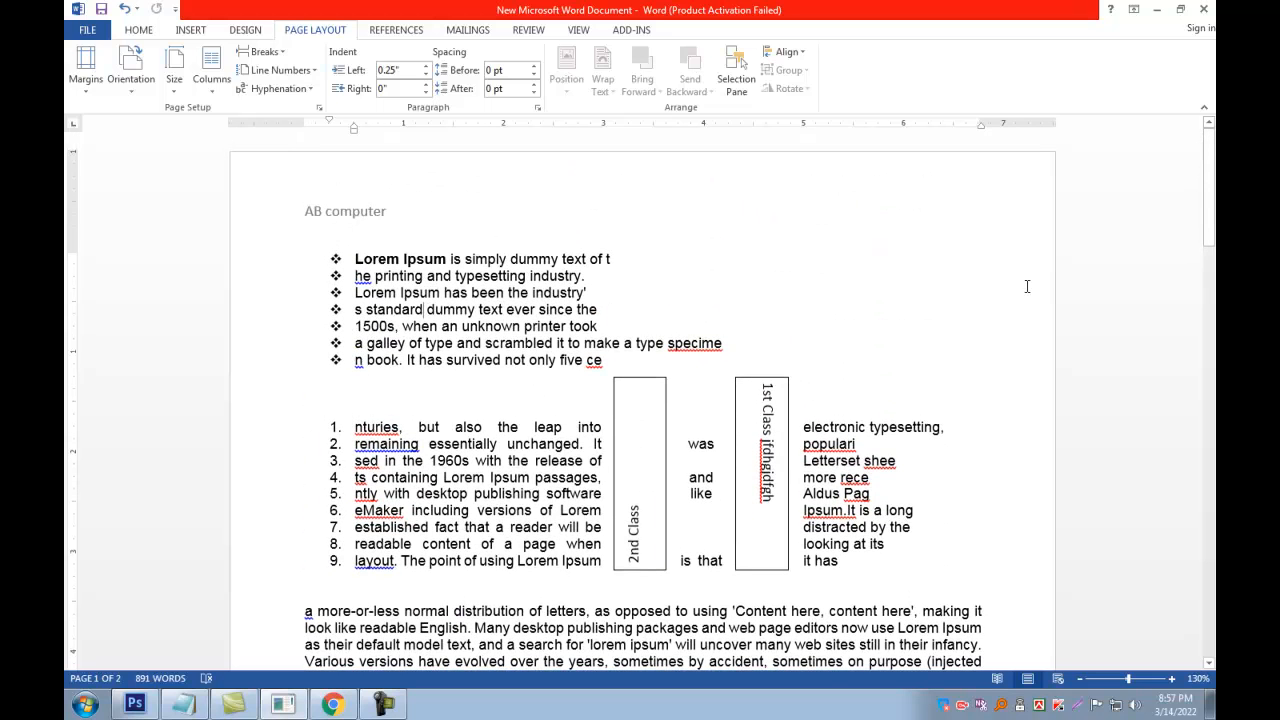
drag(1024, 276, 944, 292)
click(790, 309)
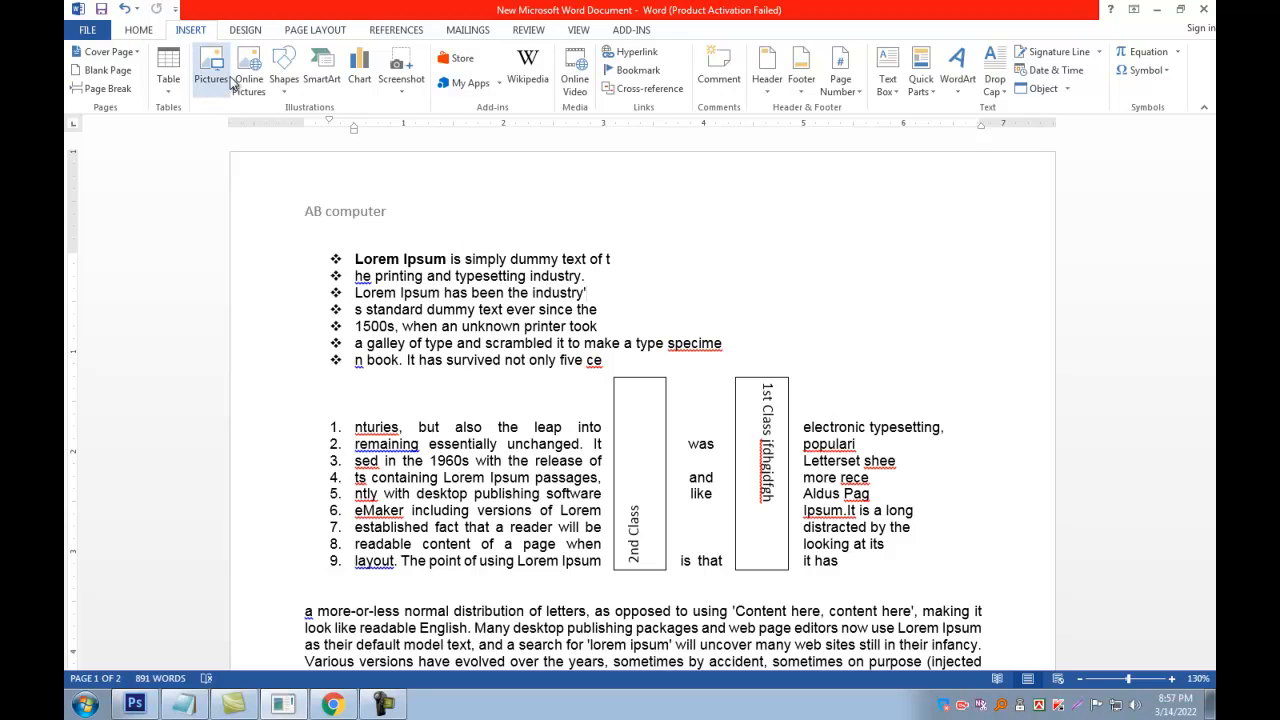
click(213, 64)
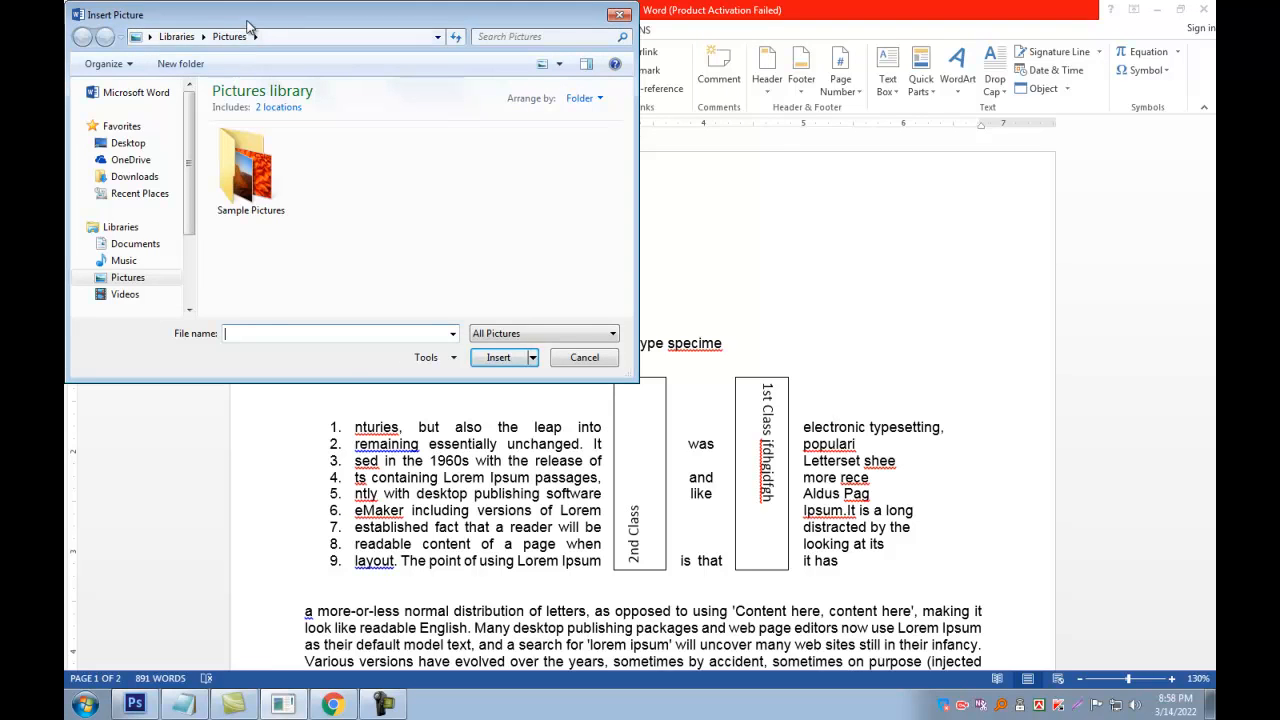
drag(760, 410, 1013, 637)
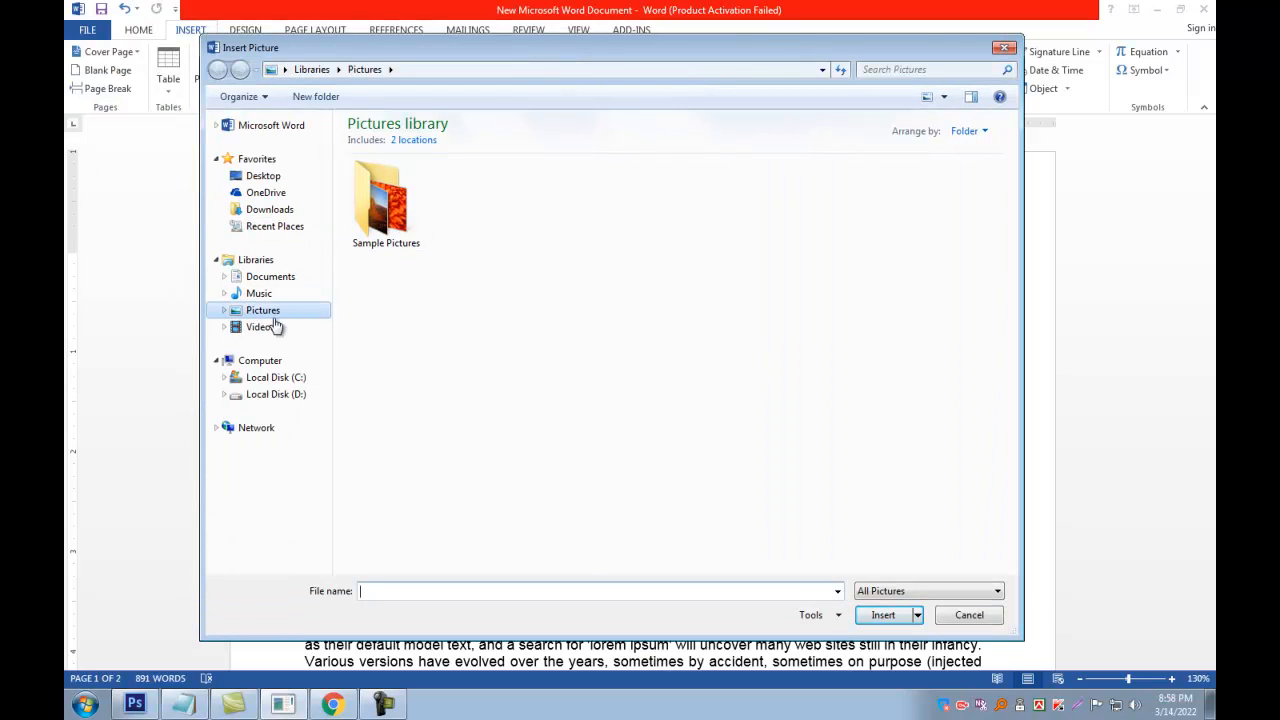
click(278, 178)
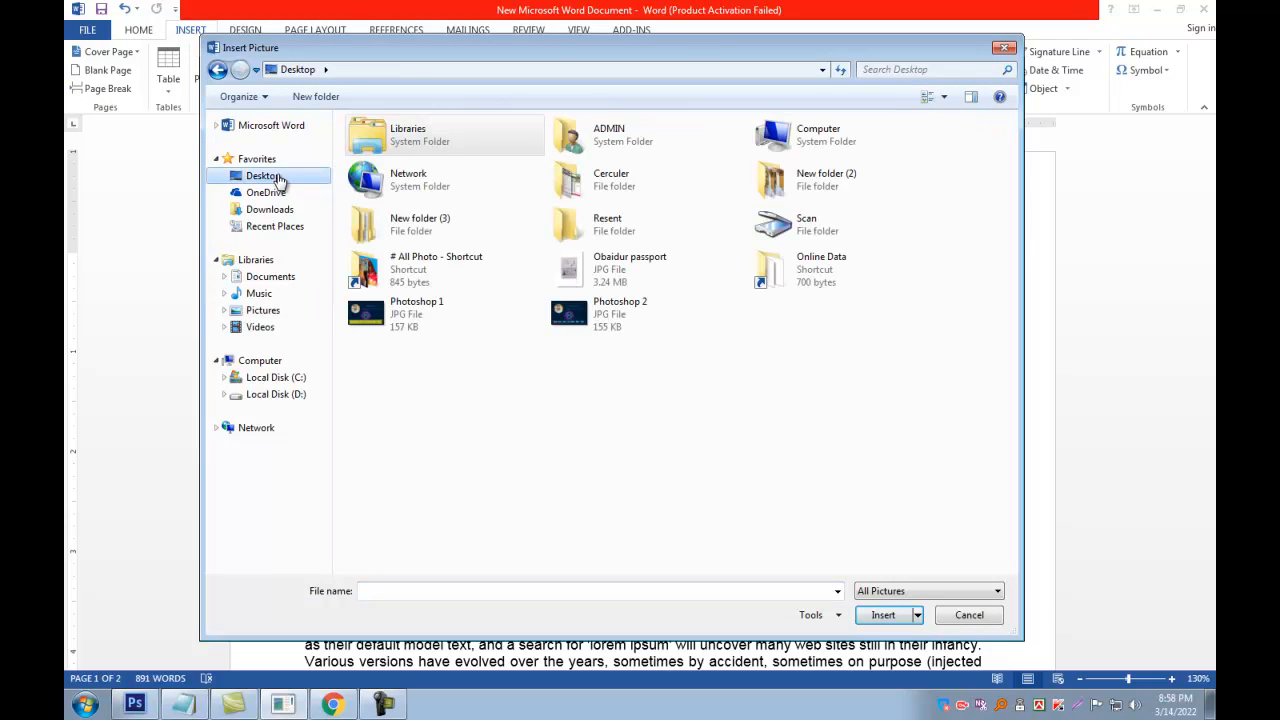
click(272, 398)
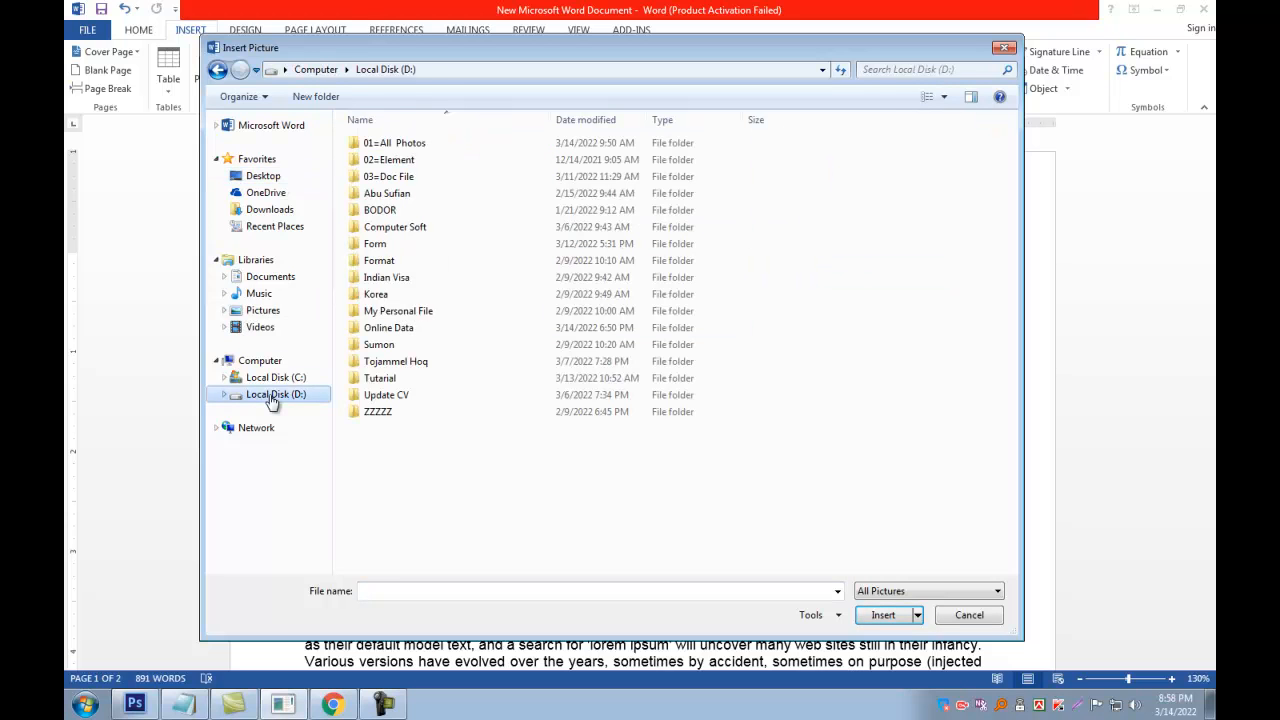
click(282, 178)
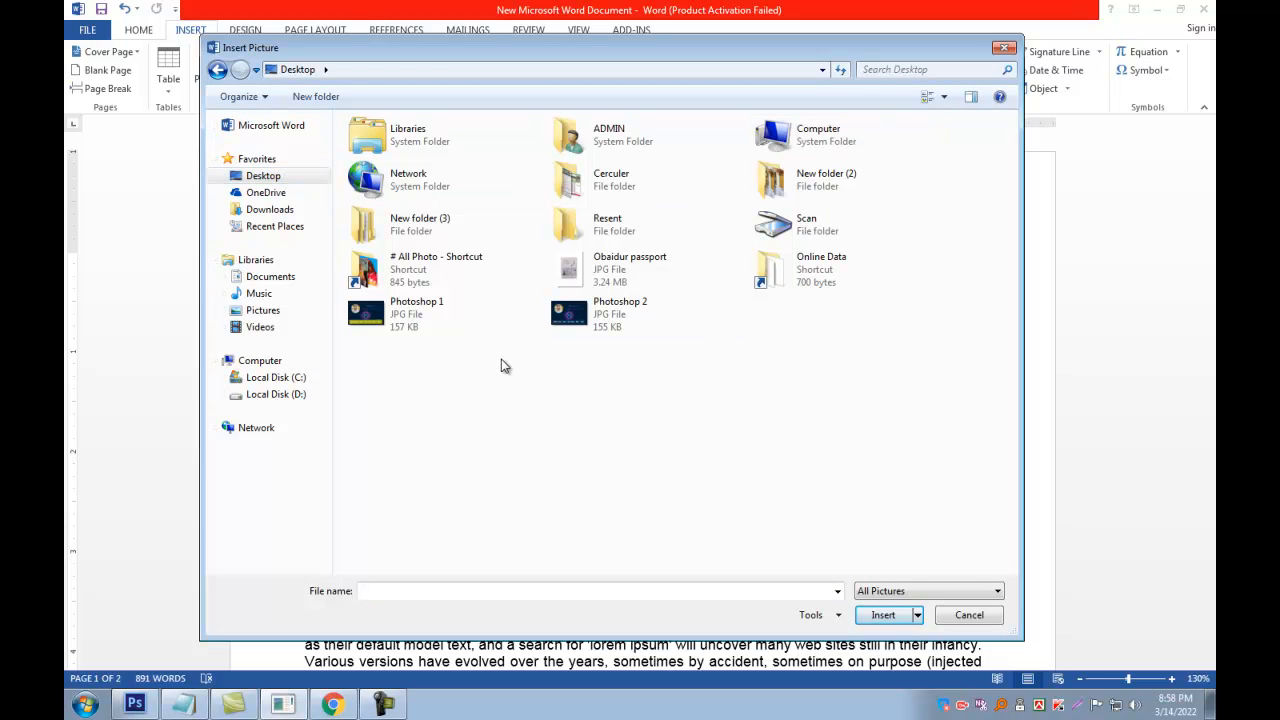
click(605, 318)
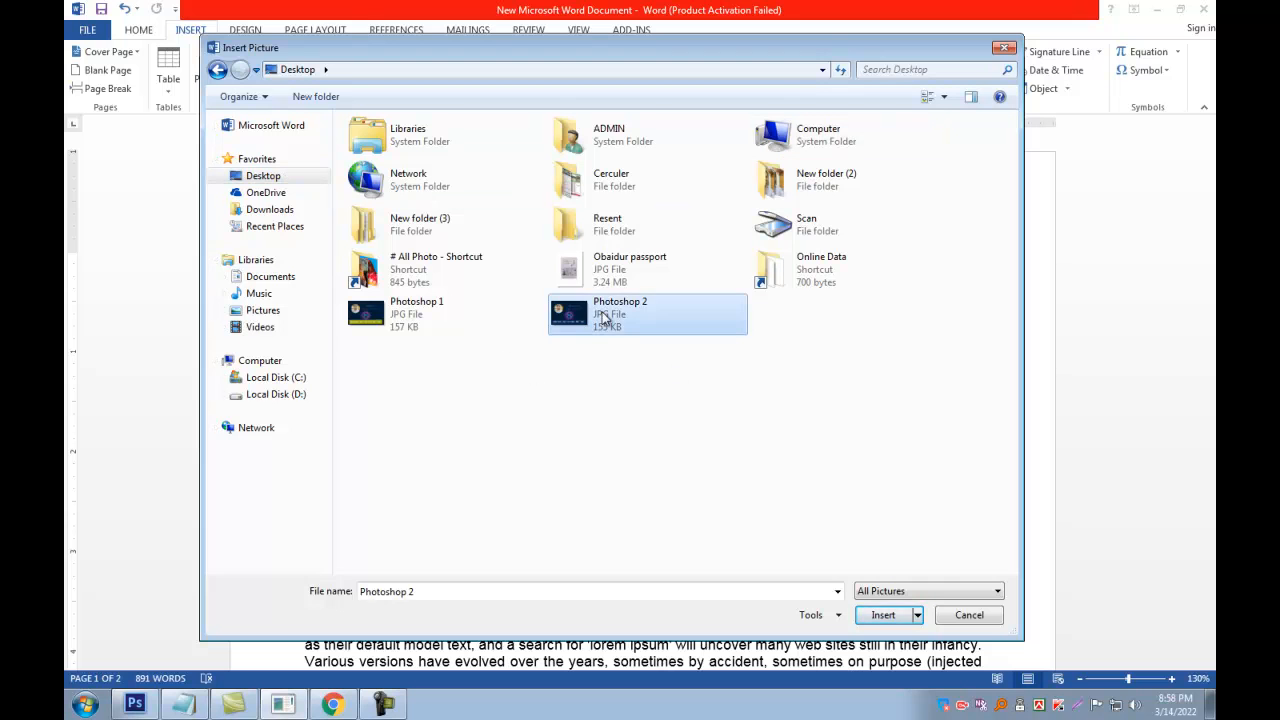
click(880, 615)
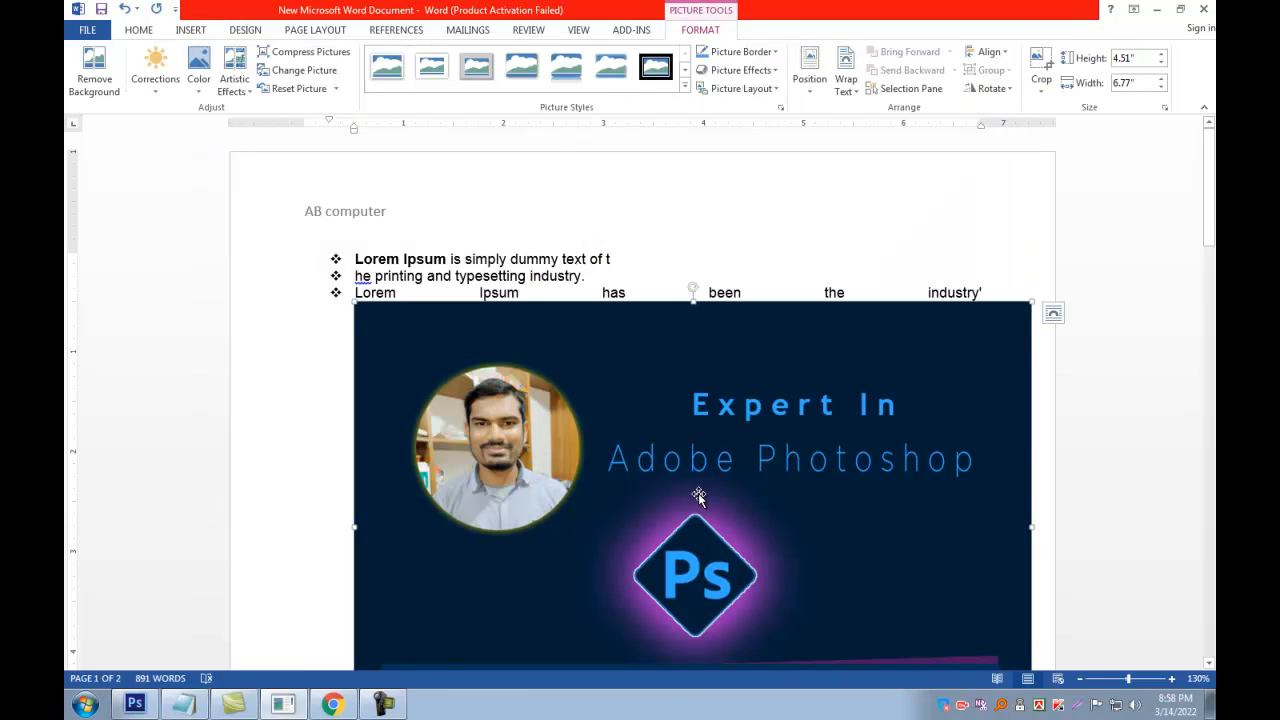
Step: Check how the inserted picture sits on the page and scale it down slightly from its upper corner
scroll(698, 493, down, 2)
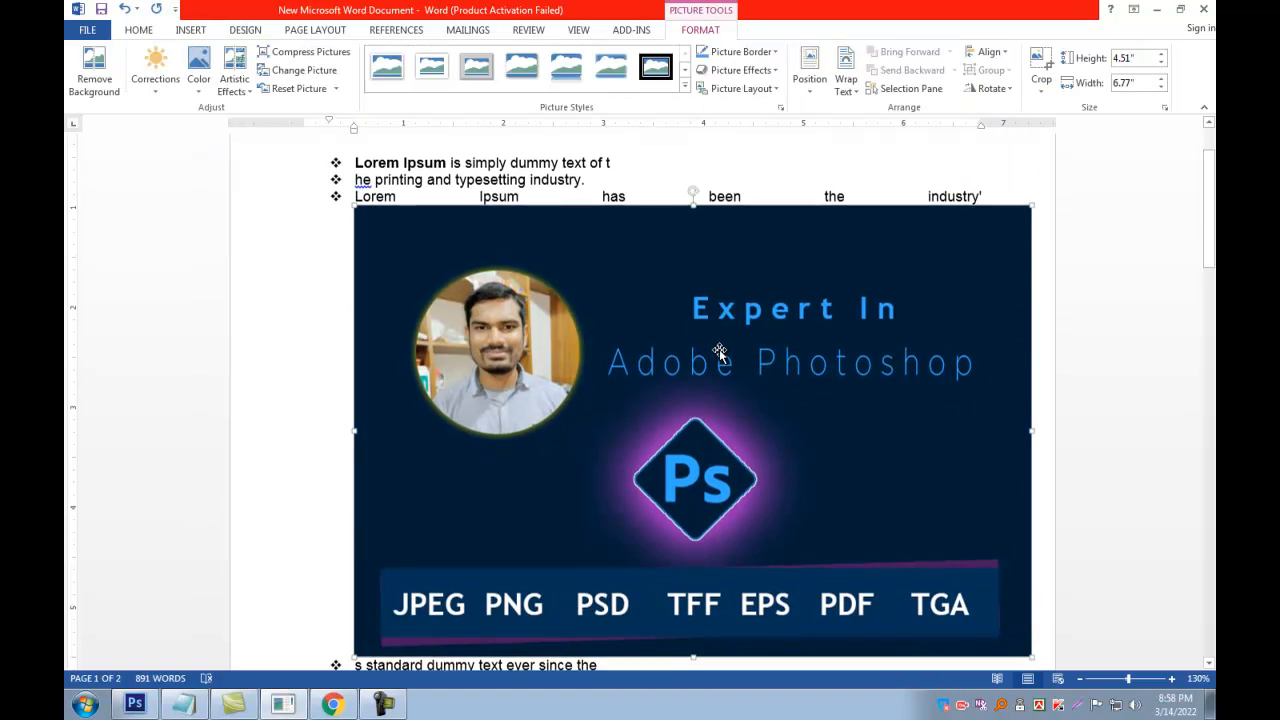
scroll(719, 349, down, 1)
scroll(1019, 490, up, 2)
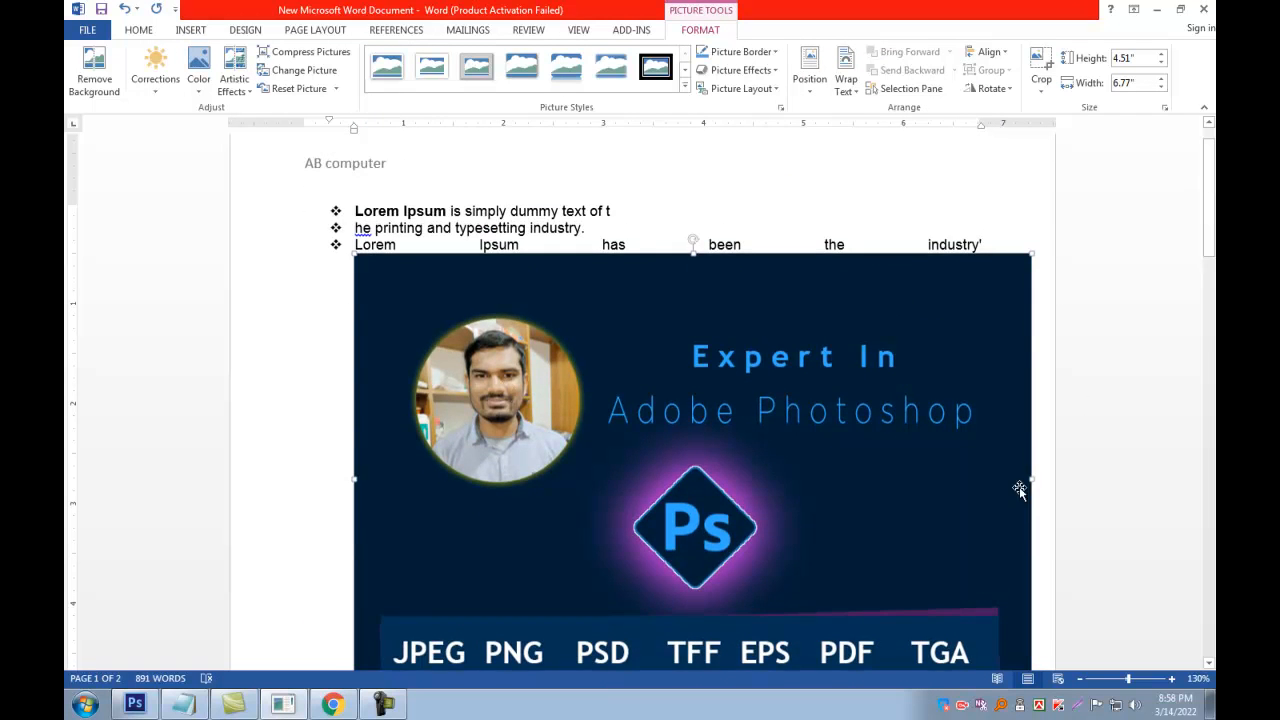
scroll(1019, 490, down, 10)
scroll(691, 443, up, 9)
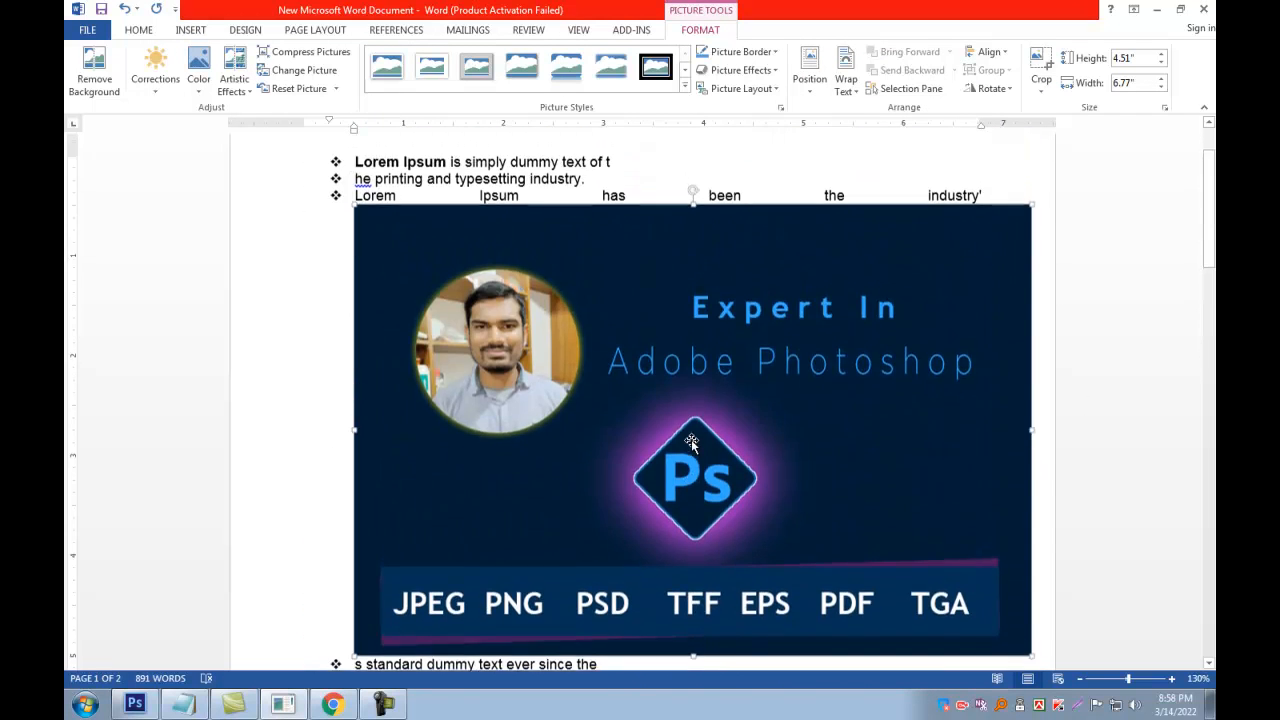
scroll(691, 443, up, 1)
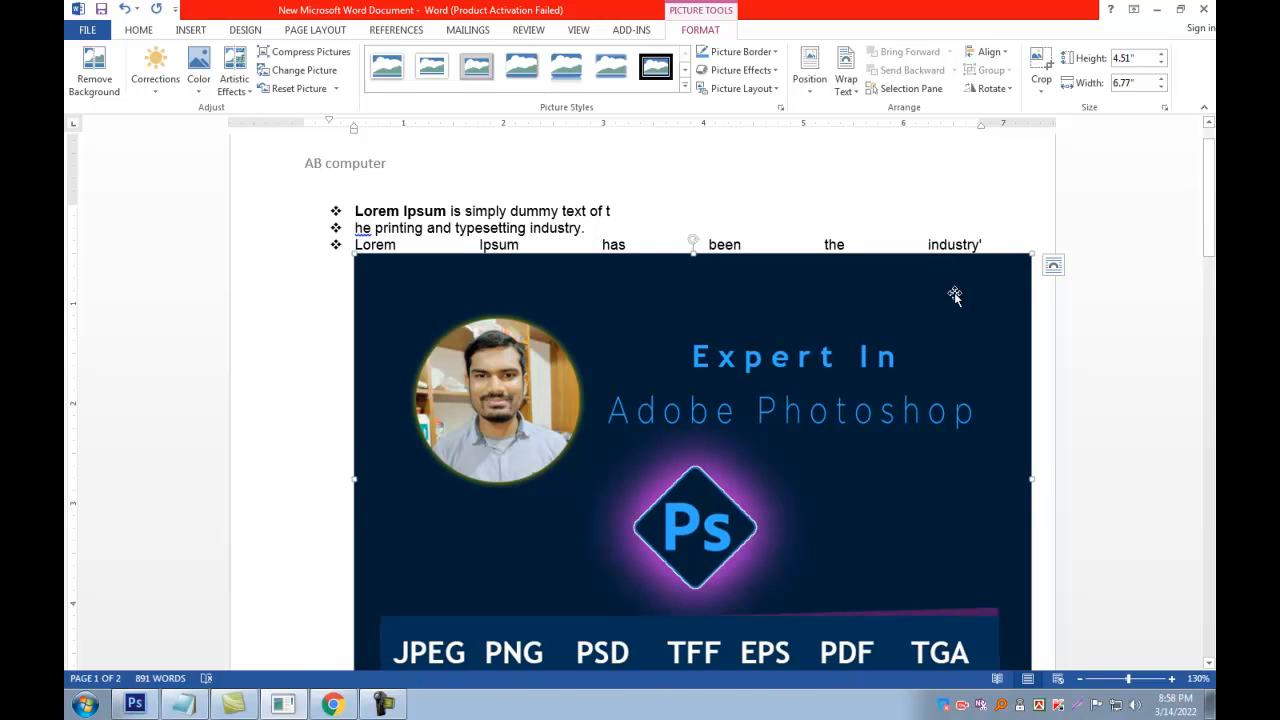
drag(1017, 259, 948, 262)
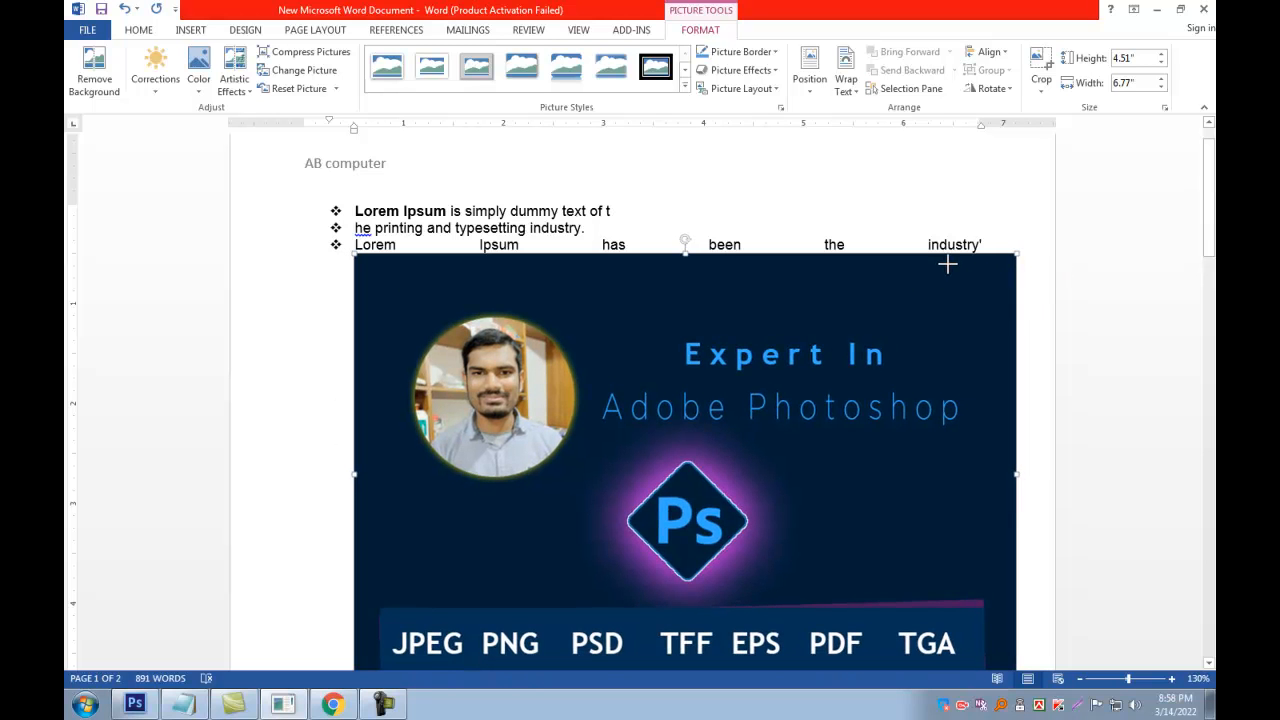
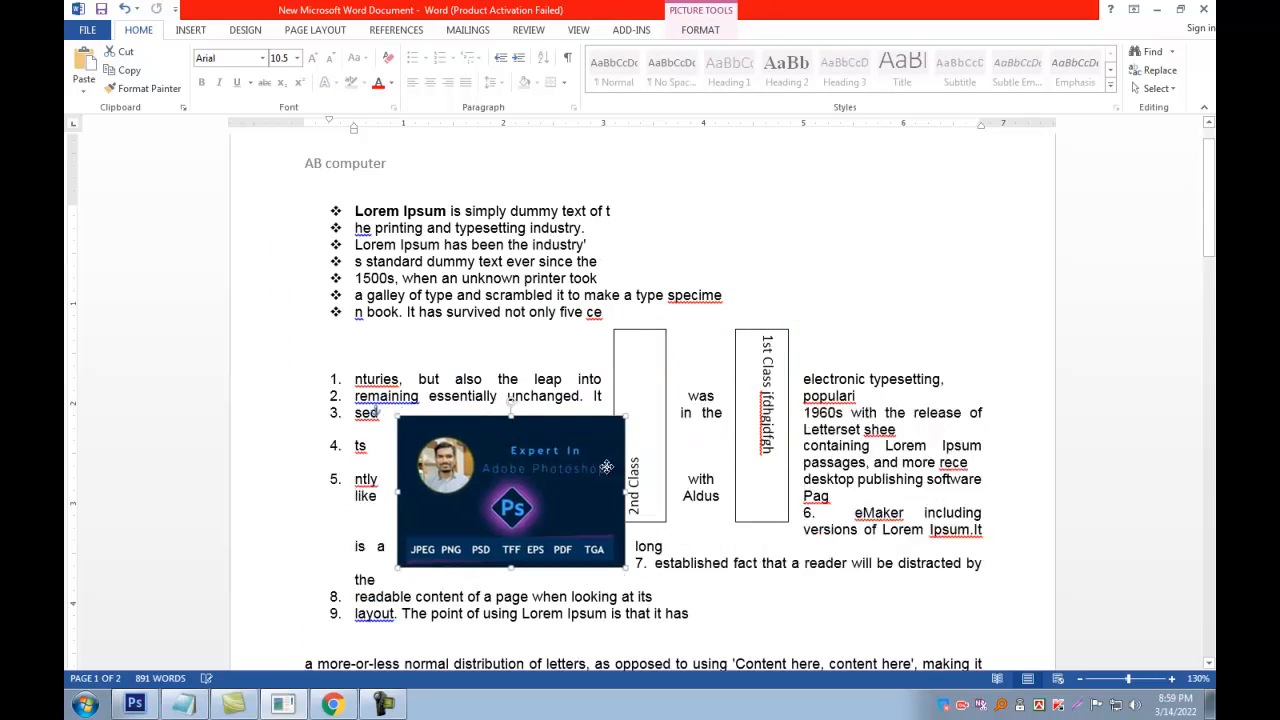
Step: Move the small picture from the numbered list into the upper part of the long body paragraph, trying several positions within the text
scroll(751, 469, down, 3)
drag(703, 303, 621, 559)
scroll(621, 559, down, 4)
drag(690, 388, 766, 525)
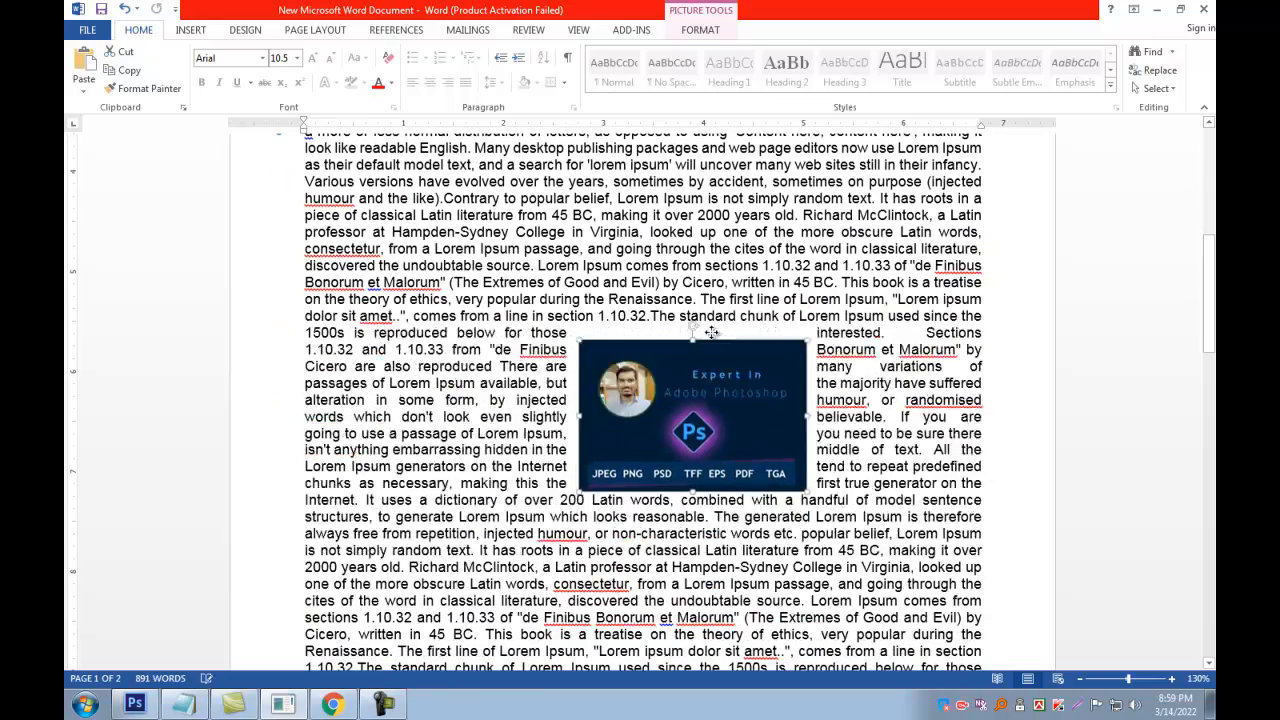
drag(746, 406, 646, 174)
scroll(637, 300, up, 4)
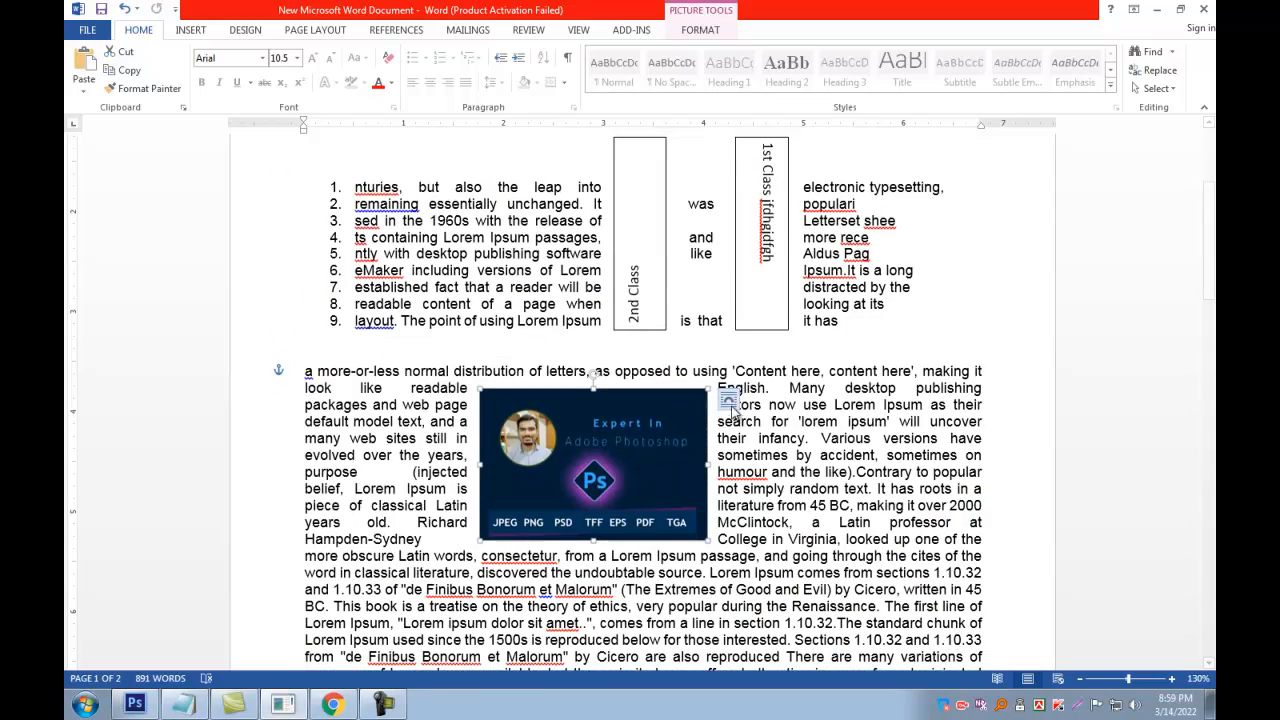
scroll(669, 442, down, 3)
drag(635, 385, 850, 472)
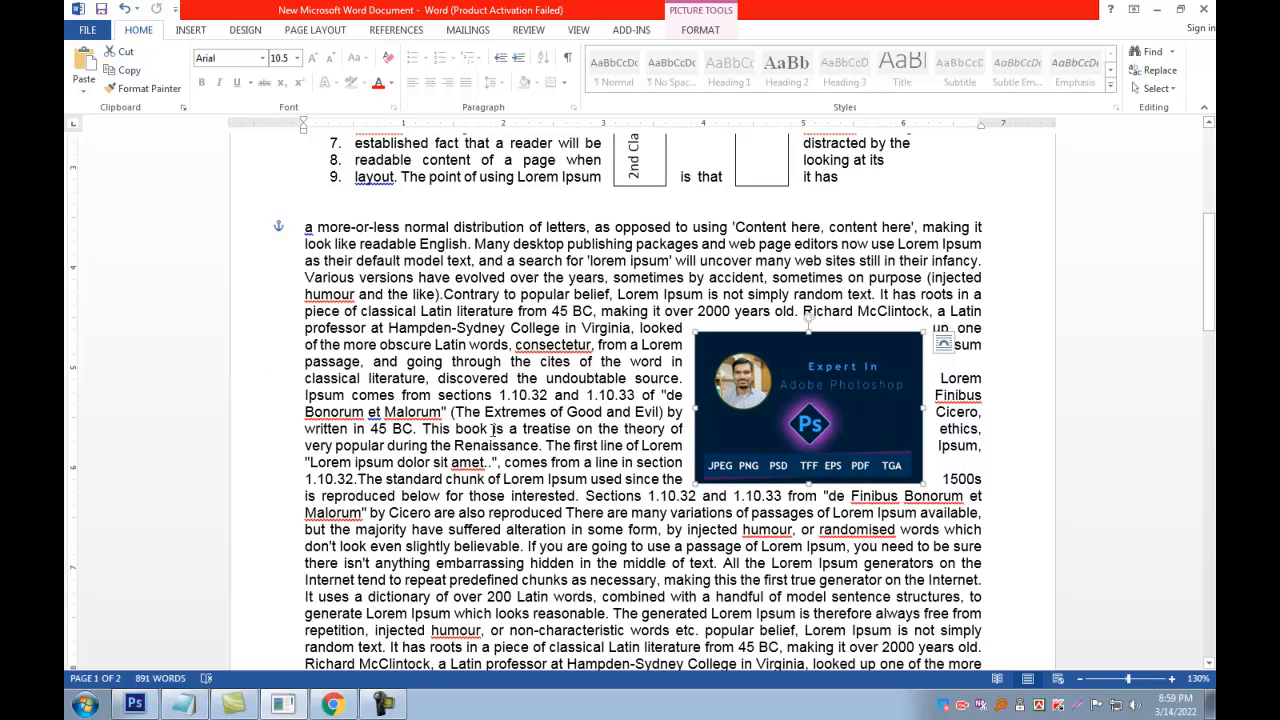
drag(779, 424, 716, 355)
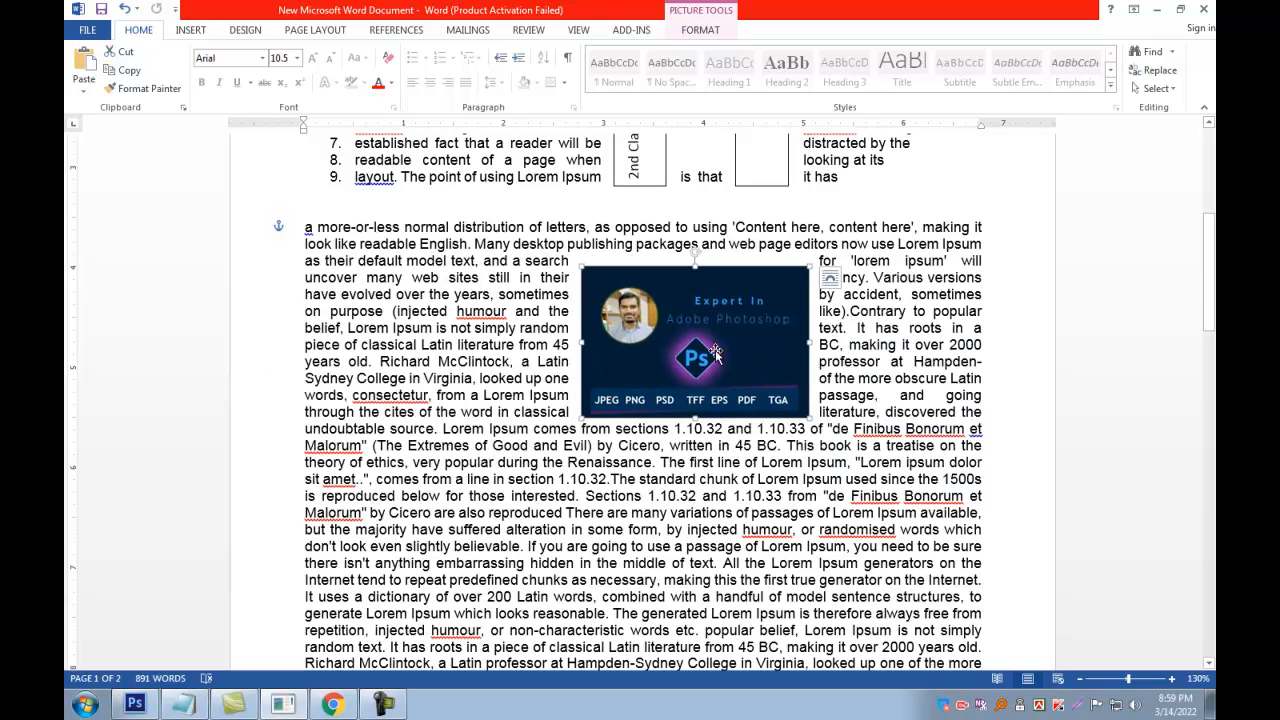
Step: Set the picture's text wrapping to Top and Bottom and move it further down the body paragraph
click(830, 276)
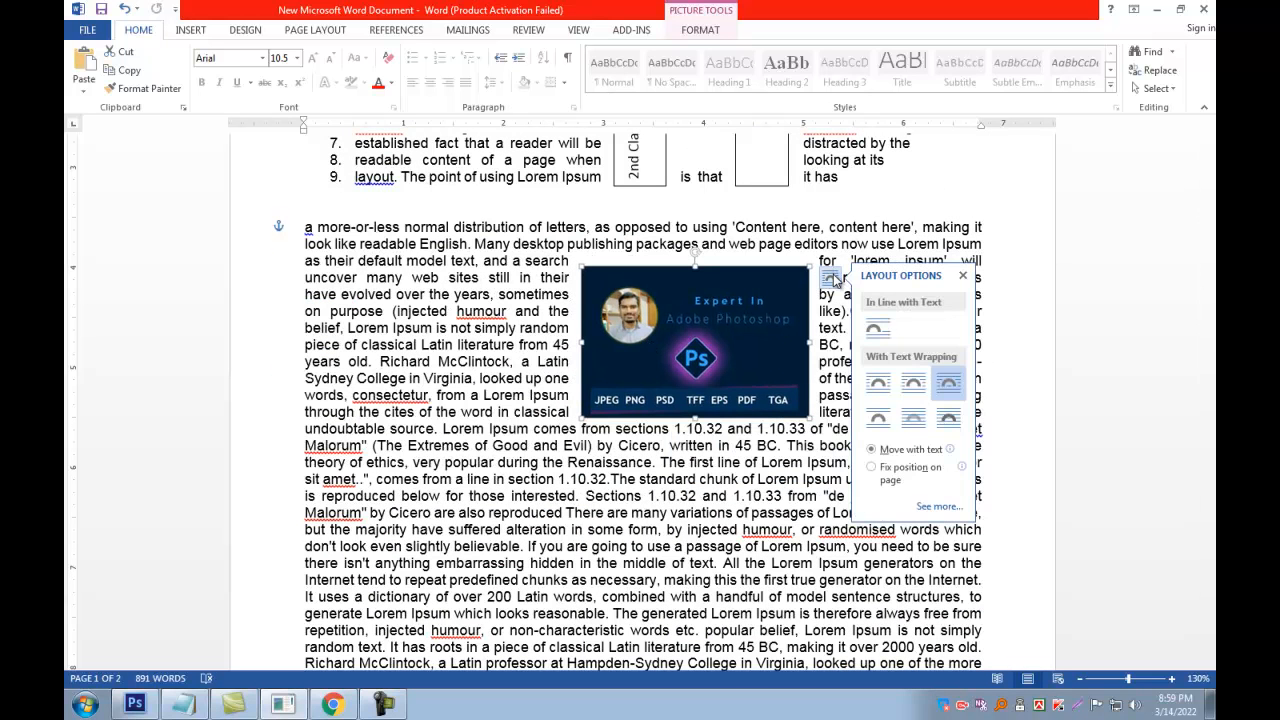
click(878, 420)
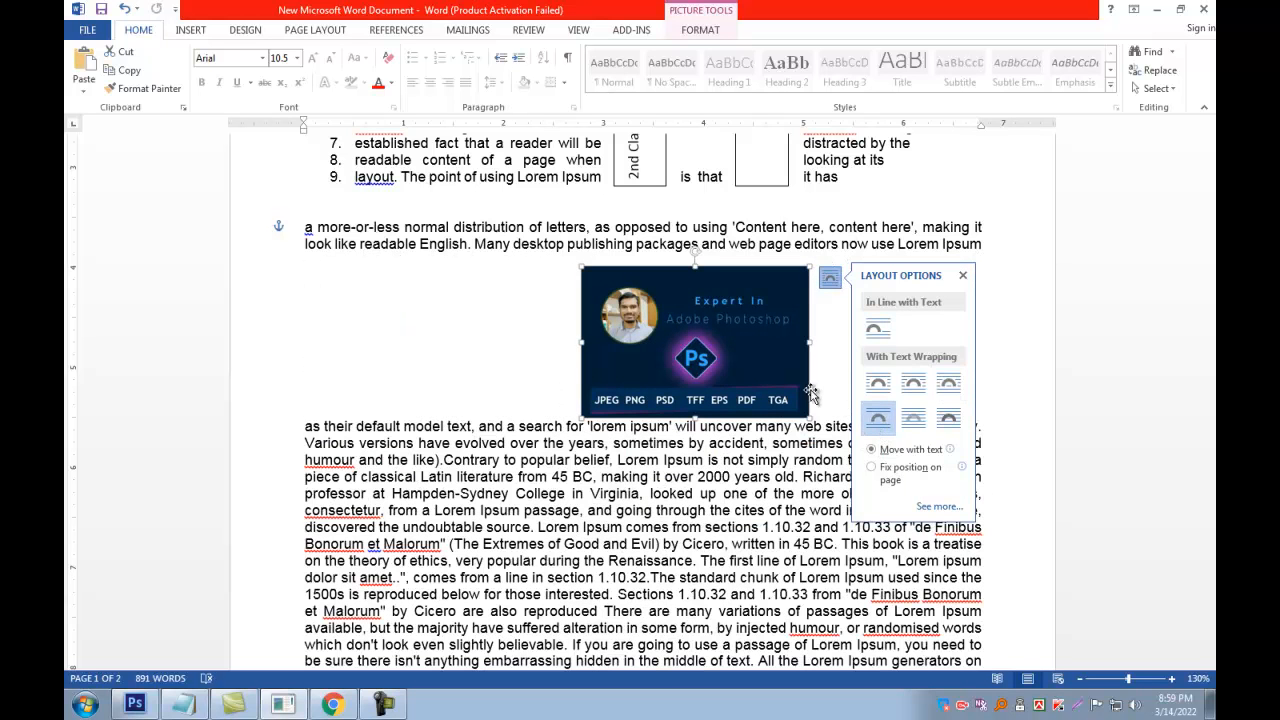
drag(737, 321, 660, 358)
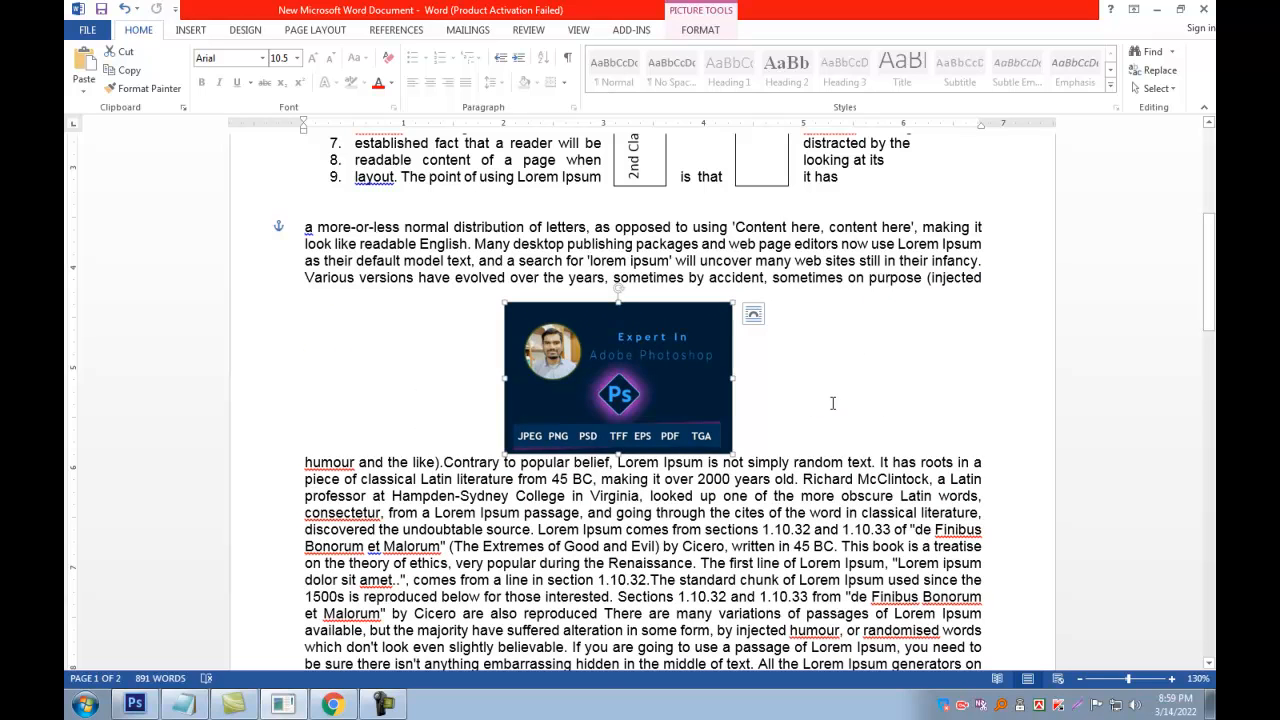
drag(662, 371, 733, 455)
scroll(636, 320, down, 3)
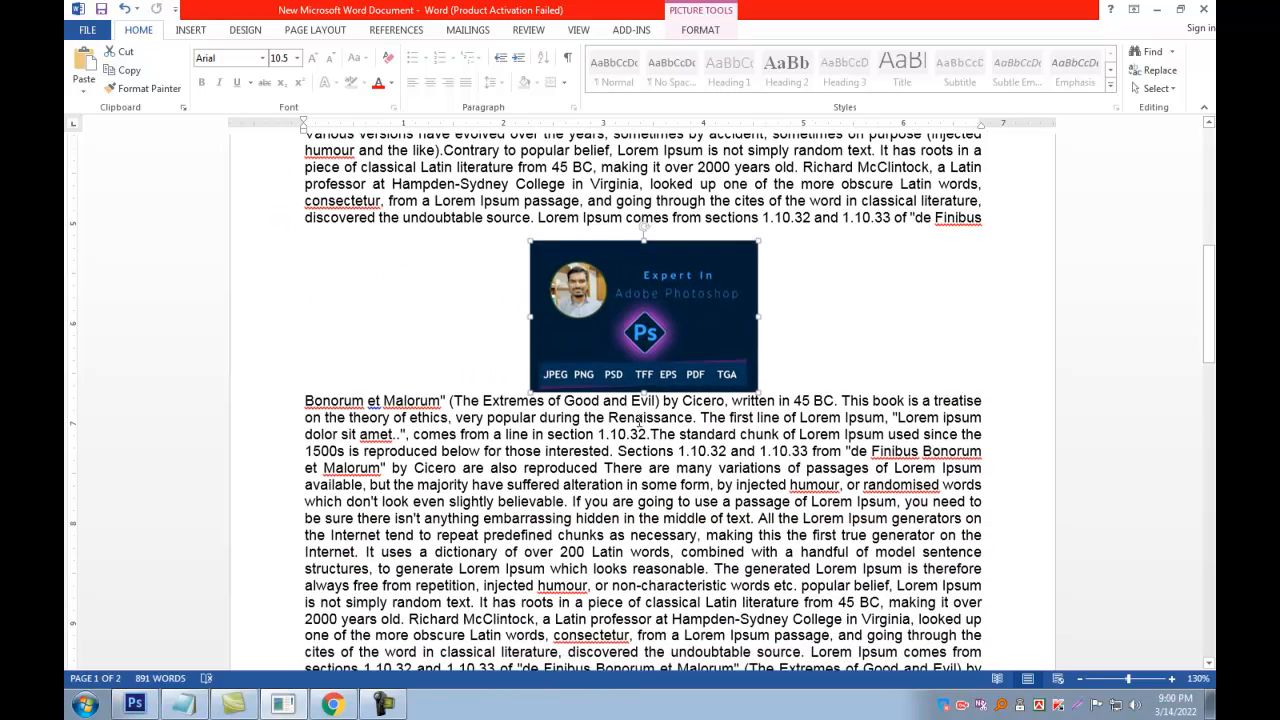
drag(636, 332, 623, 318)
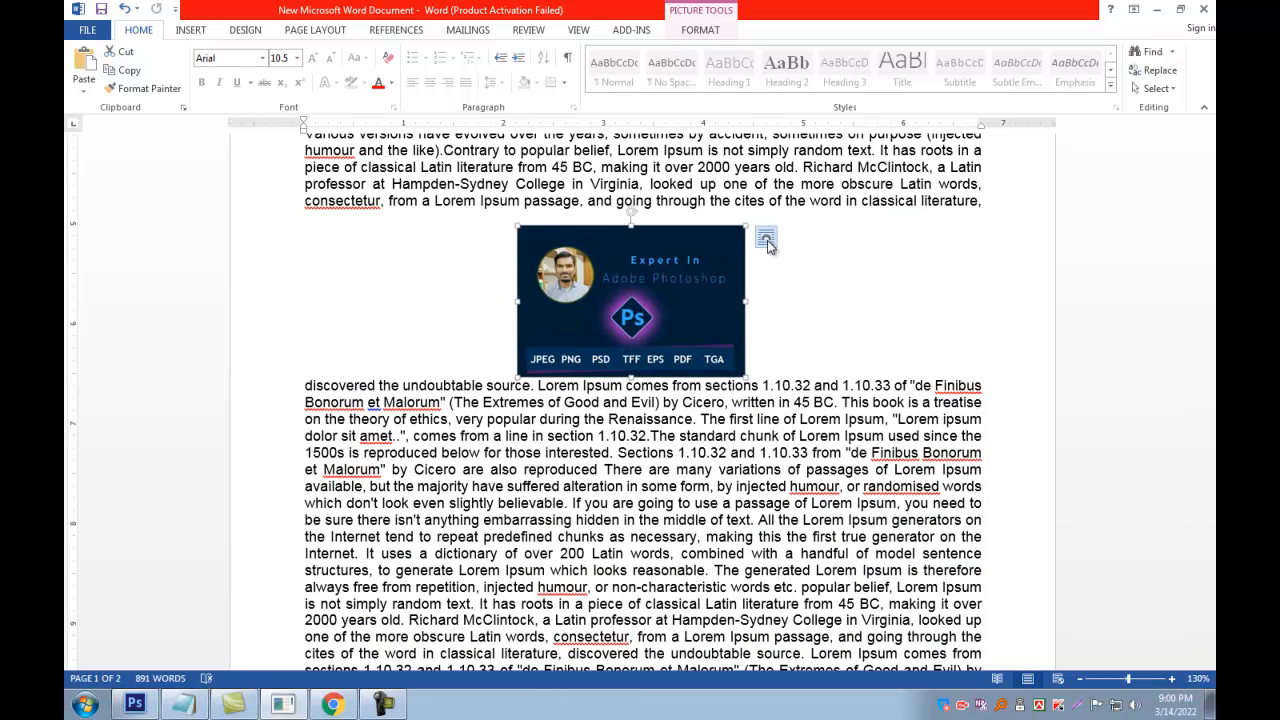
Step: Set the picture's text wrapping to Behind Text, deselect it and check both pages of the document
click(766, 240)
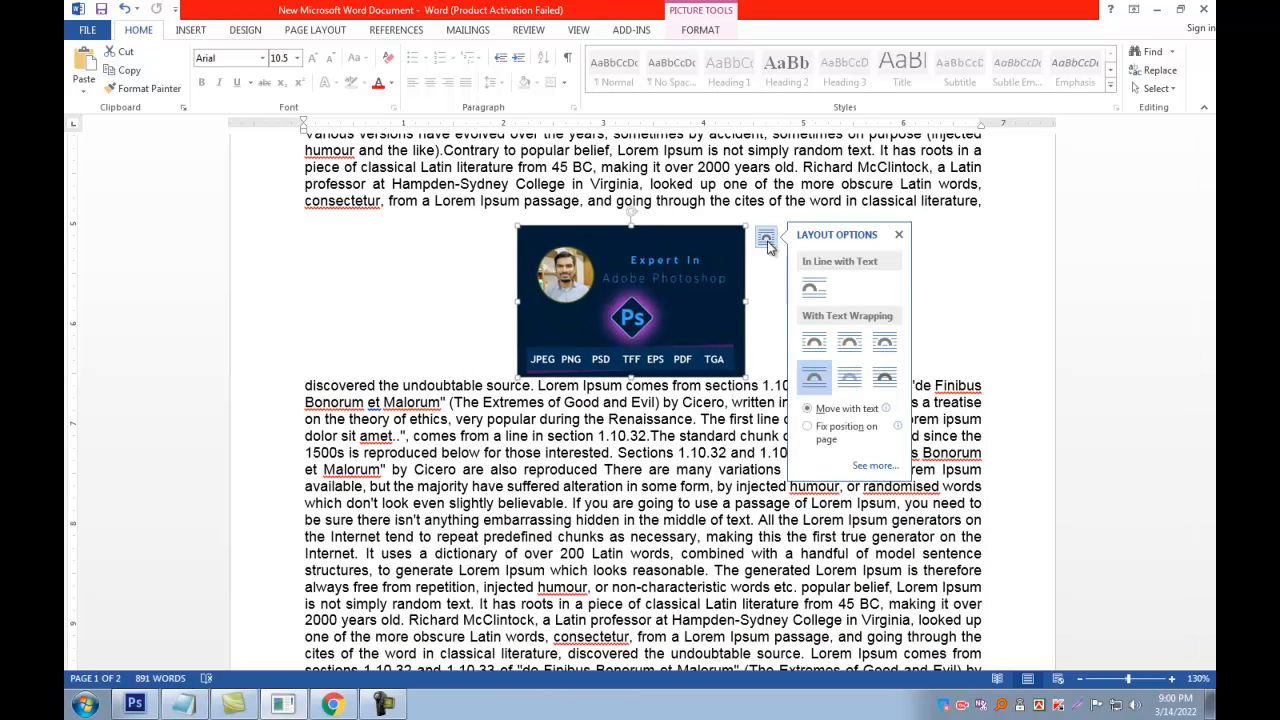
click(852, 380)
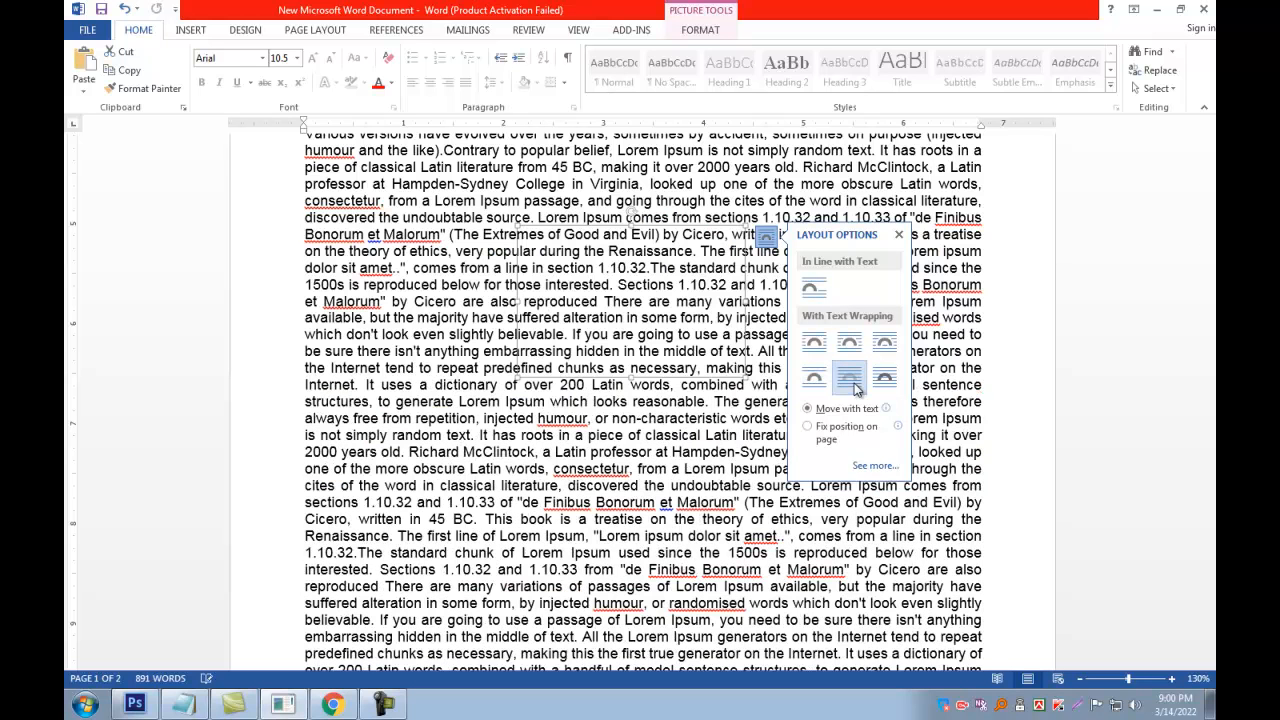
click(1020, 292)
scroll(760, 420, up, 2)
scroll(757, 421, up, 7)
scroll(757, 430, down, 20)
scroll(757, 430, up, 15)
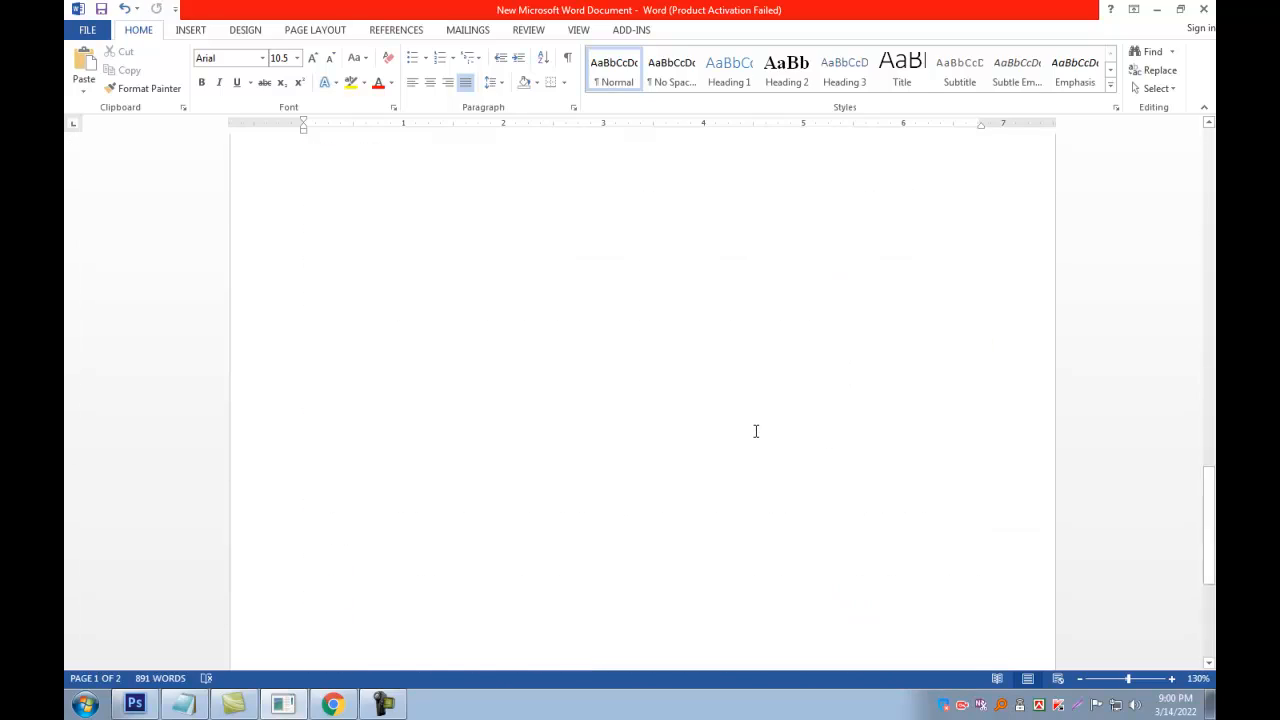
scroll(745, 421, up, 4)
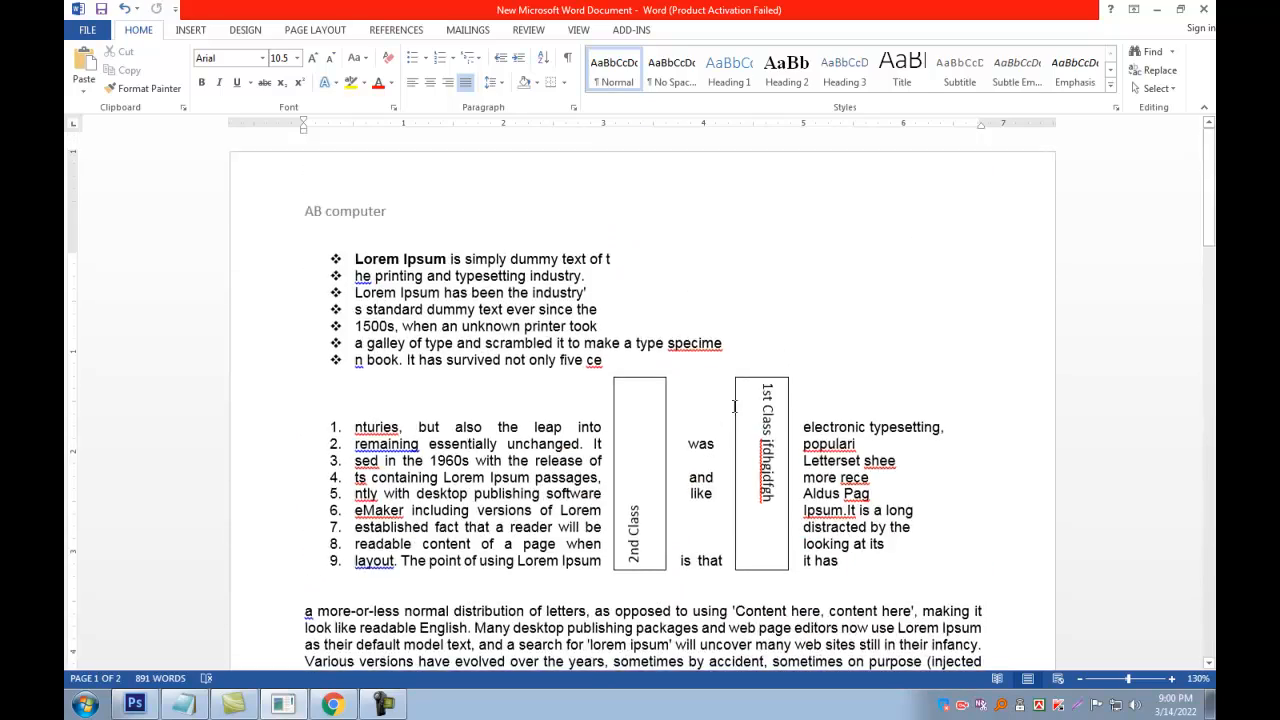
Step: Move the picture up the first page so that it lies just below the sixth numbered item
scroll(734, 405, down, 10)
drag(746, 290, 957, 142)
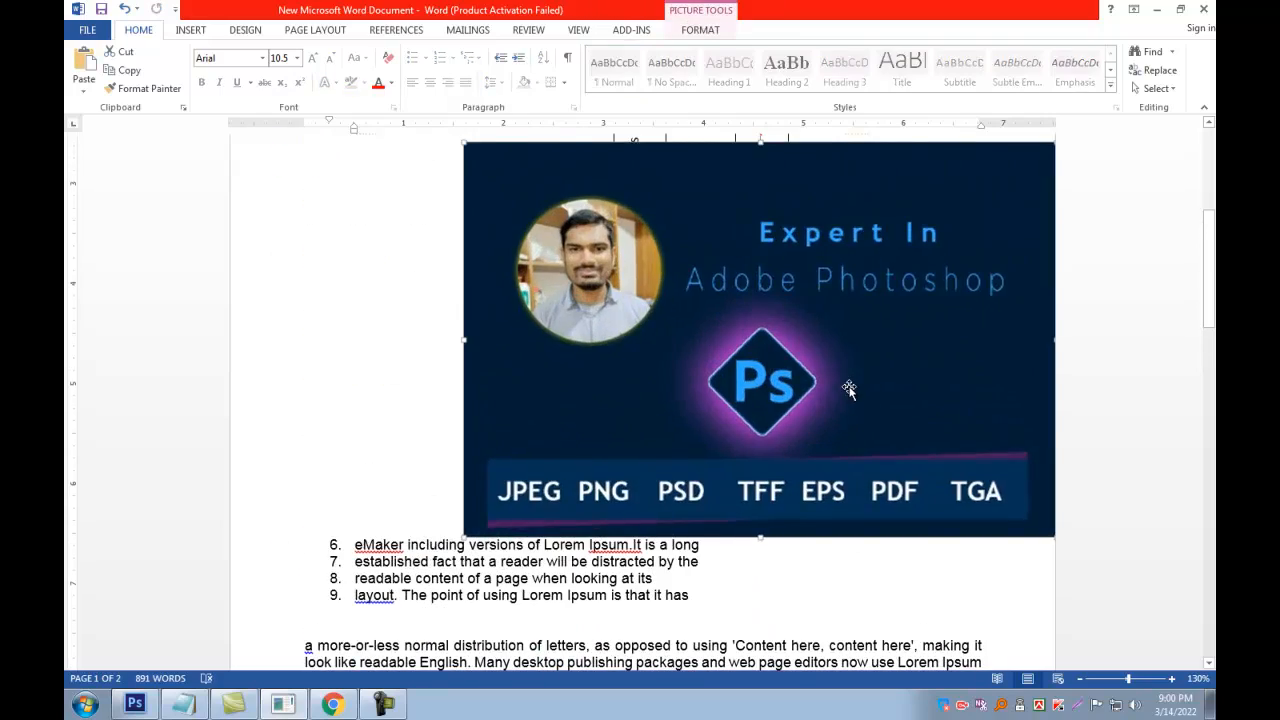
scroll(849, 423, up, 4)
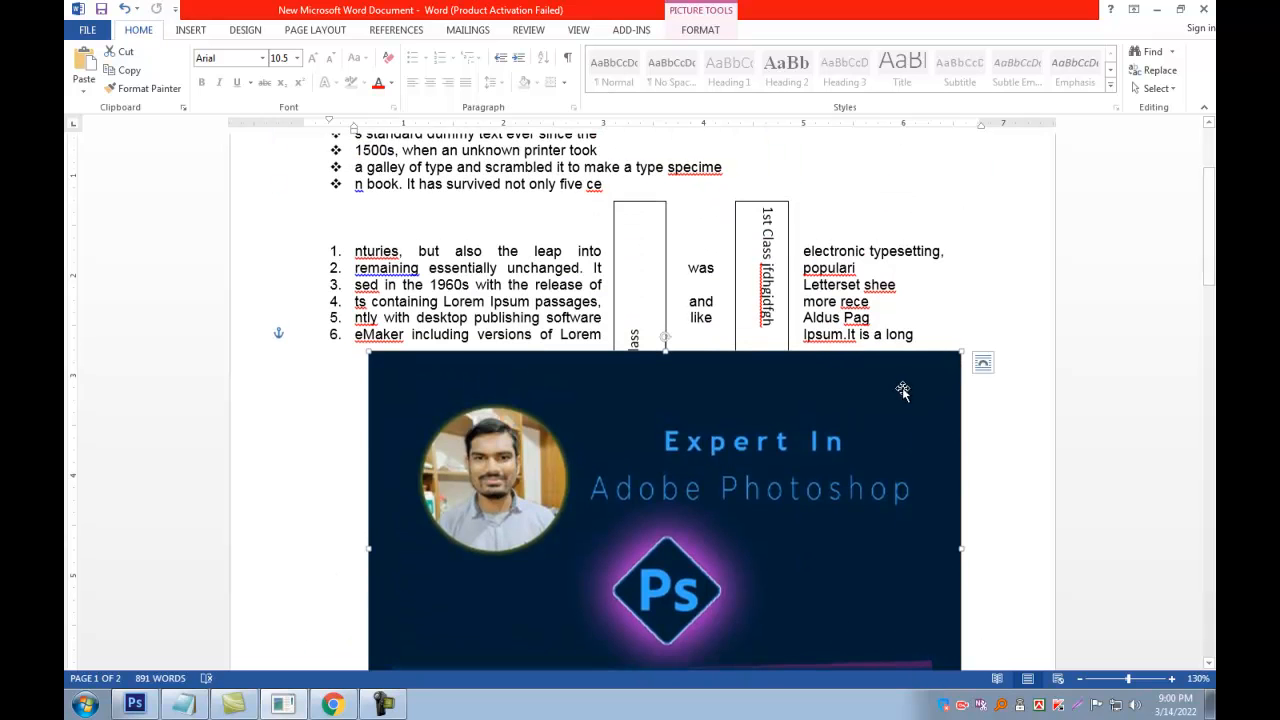
Step: Set the picture's text wrapping to Behind Text and place it behind the end of the numbered list and the body paragraph
click(982, 362)
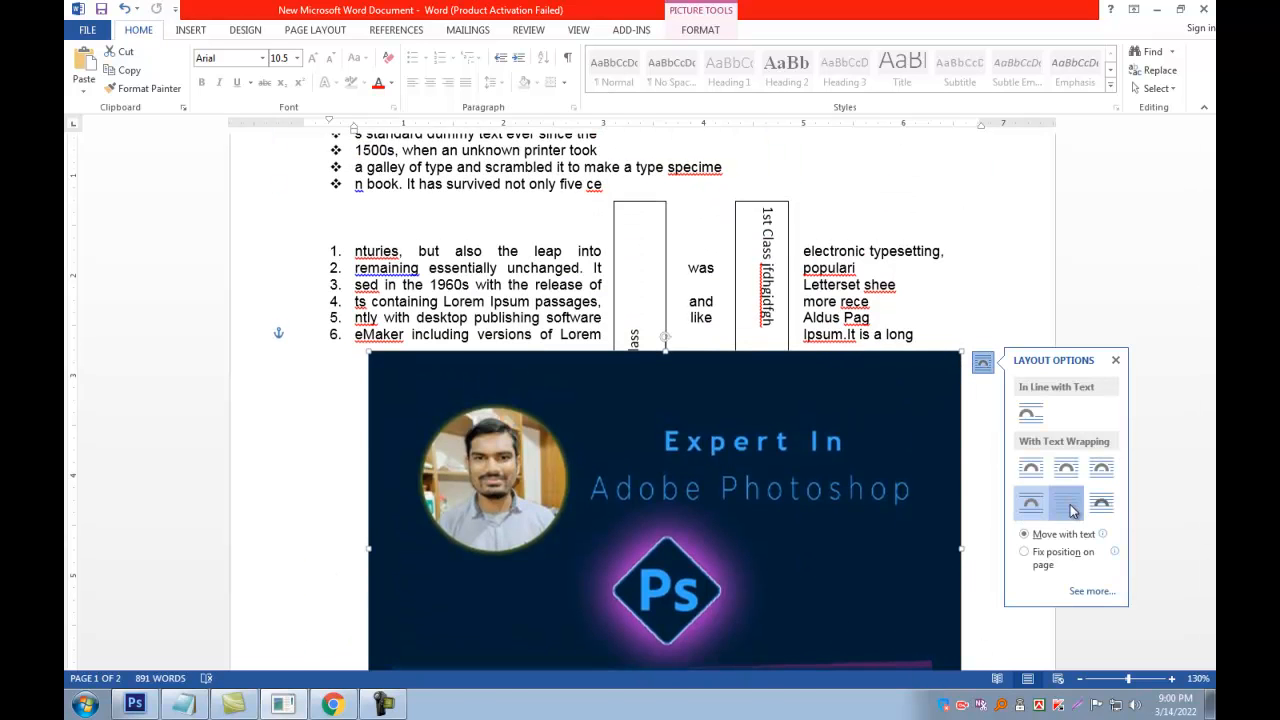
click(1071, 510)
click(791, 435)
click(813, 400)
drag(813, 400, 805, 432)
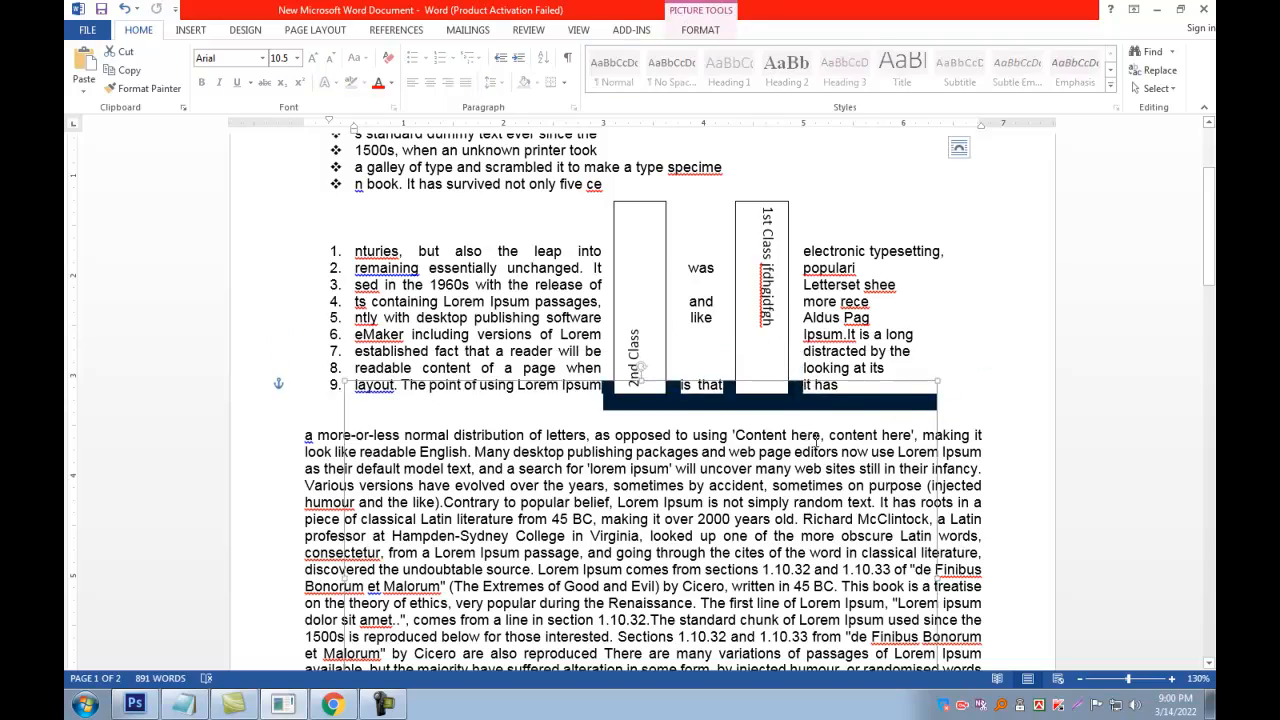
Step: Deselect the picture and check in the print preview how it appears behind the text
scroll(805, 431, down, 4)
click(869, 492)
ctrl+scroll(963, 476, down, 4)
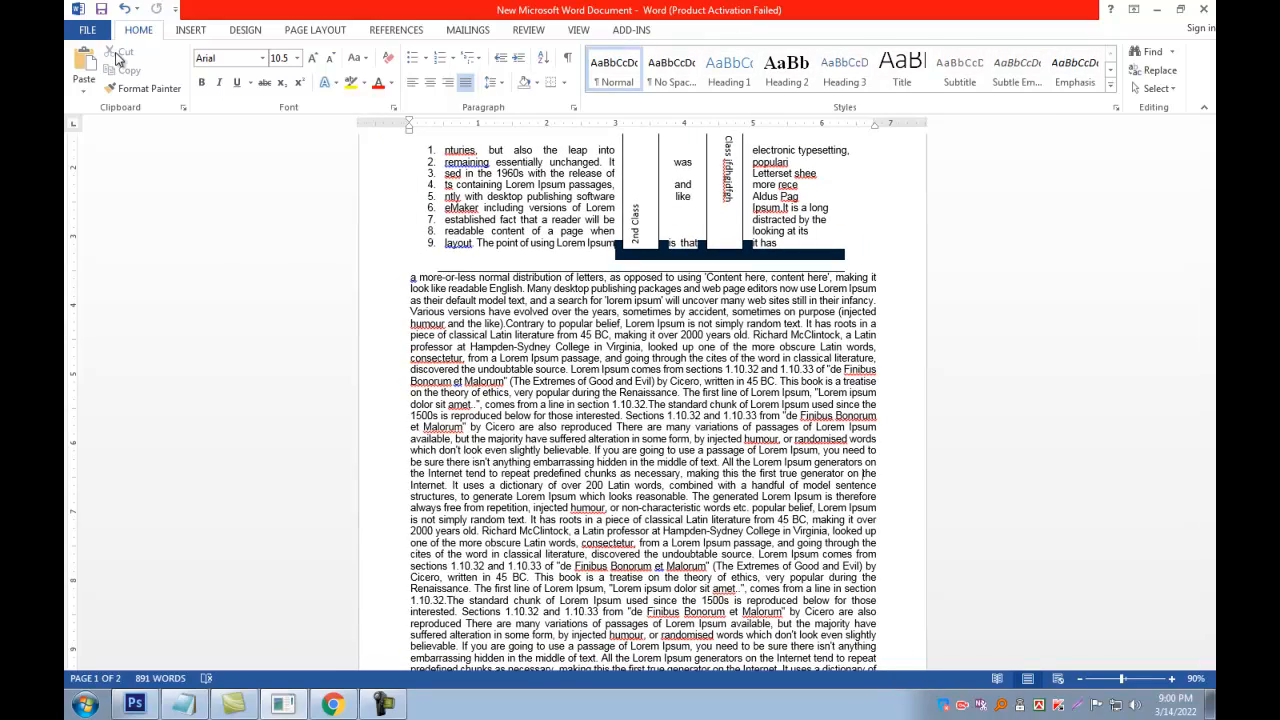
key(ctrl+p)
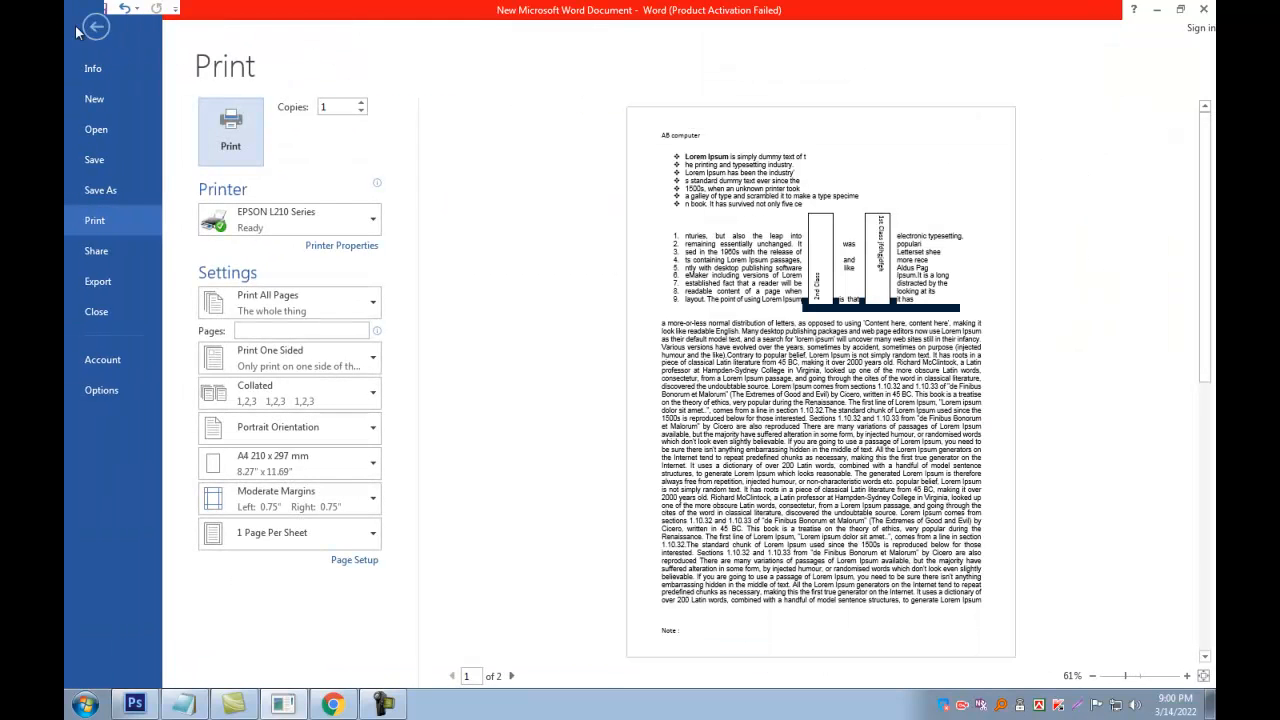
click(96, 26)
Step: Shift the picture slightly past the body text's right edge, and try changing the highlight setting of the entire document's text
drag(812, 256, 852, 249)
click(441, 289)
scroll(441, 289, up, 3)
key(ctrl+a)
click(365, 84)
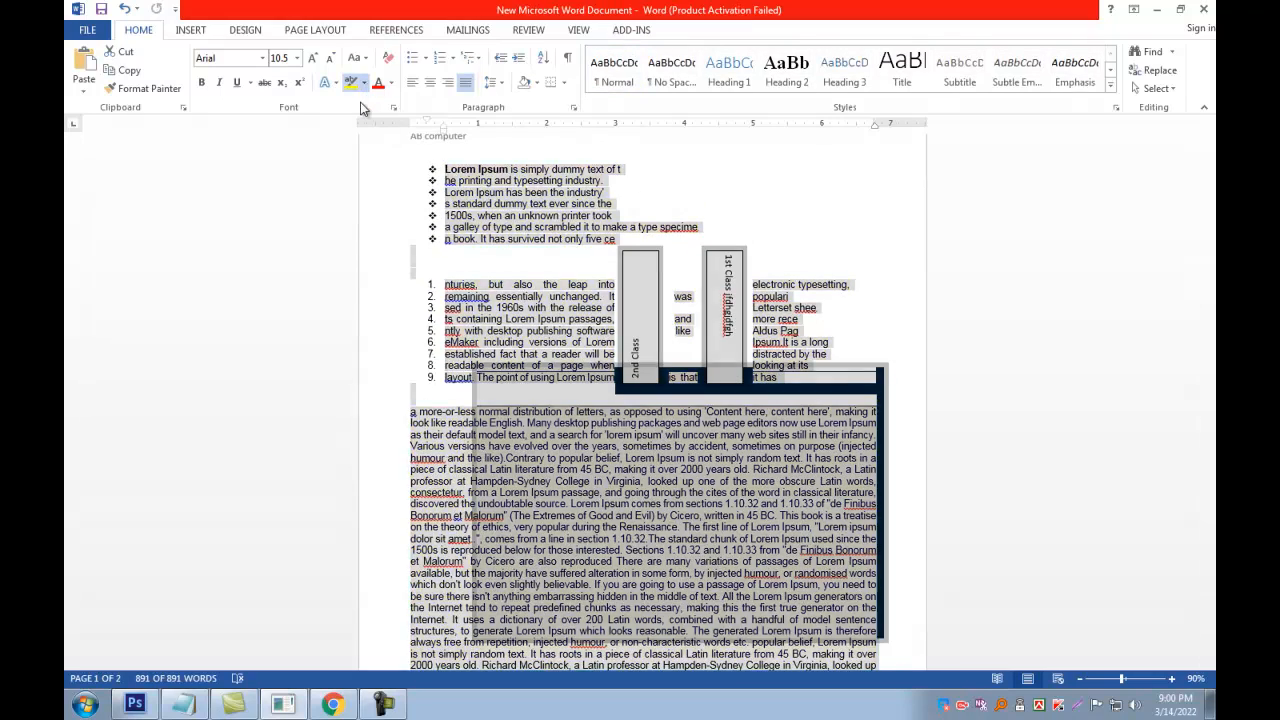
click(380, 182)
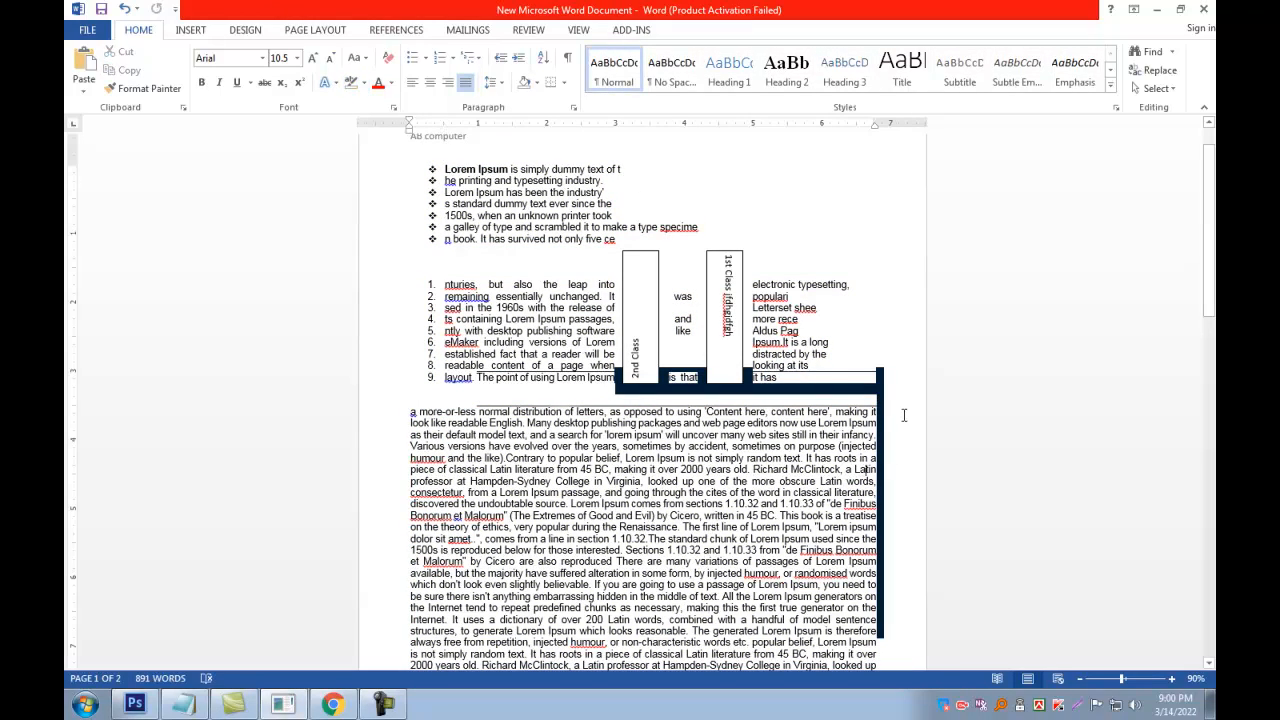
Step: Move the picture out from behind the body text into the blank area below the text on the second page
click(879, 392)
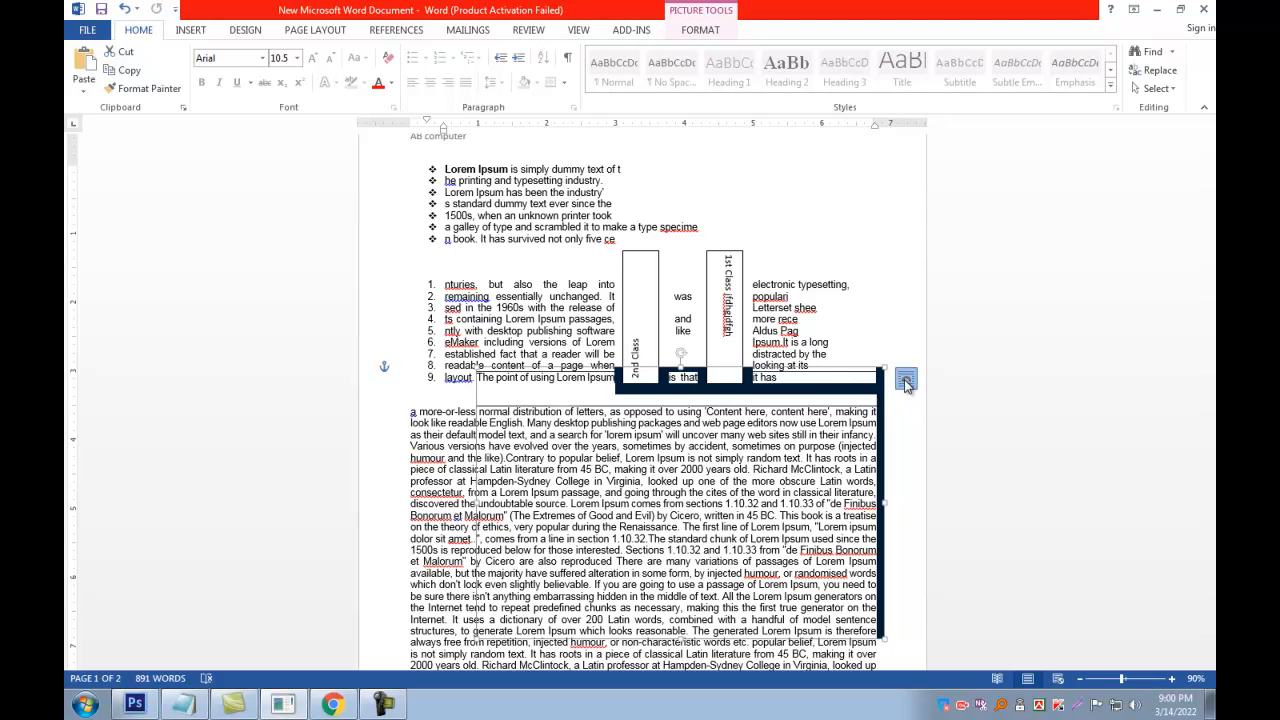
scroll(890, 380, down, 10)
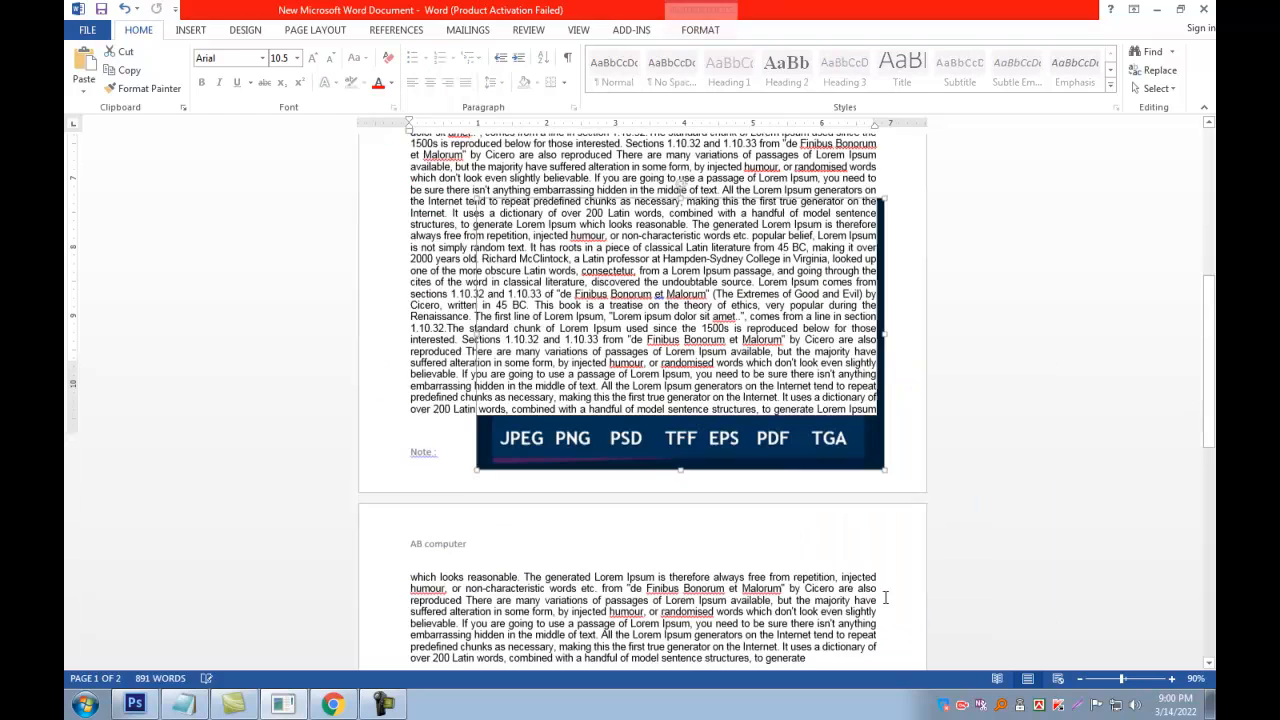
drag(650, 155, 616, 421)
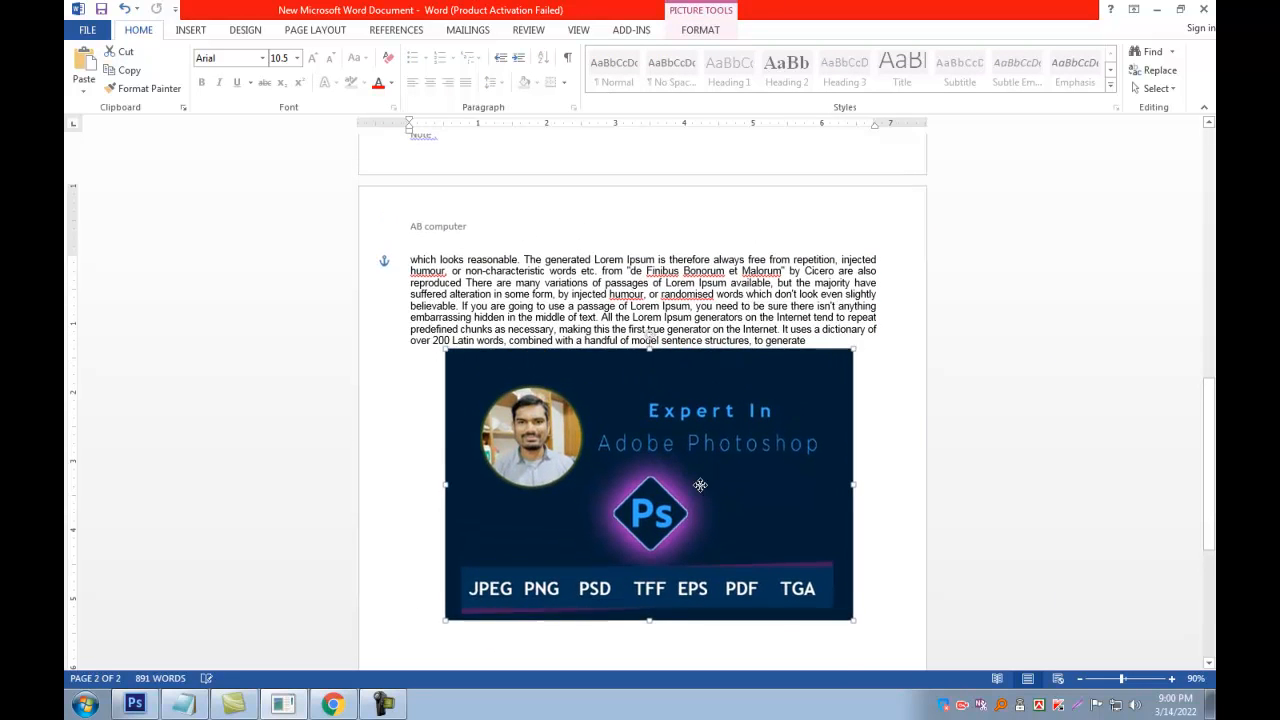
click(799, 372)
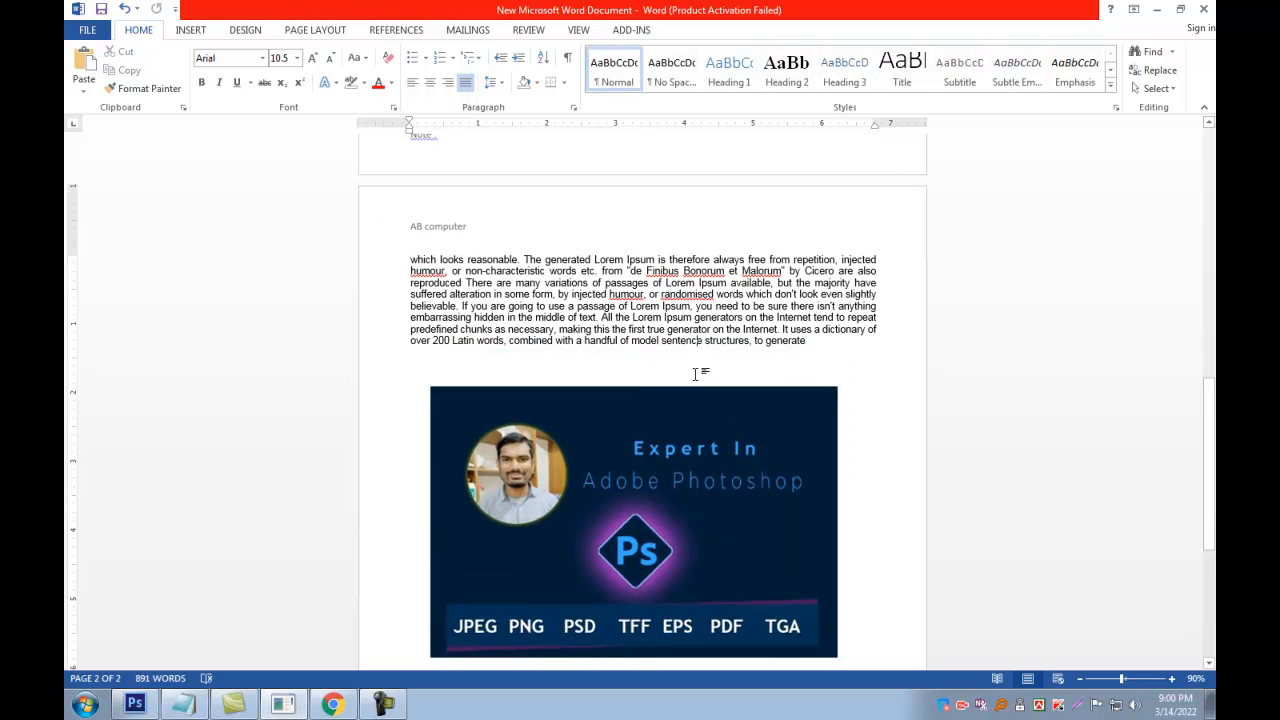
Step: Break the second page's last line before "ndful of model sentence structures" and add blank lines around the separated text above the picture
key(Return)
key(Return)
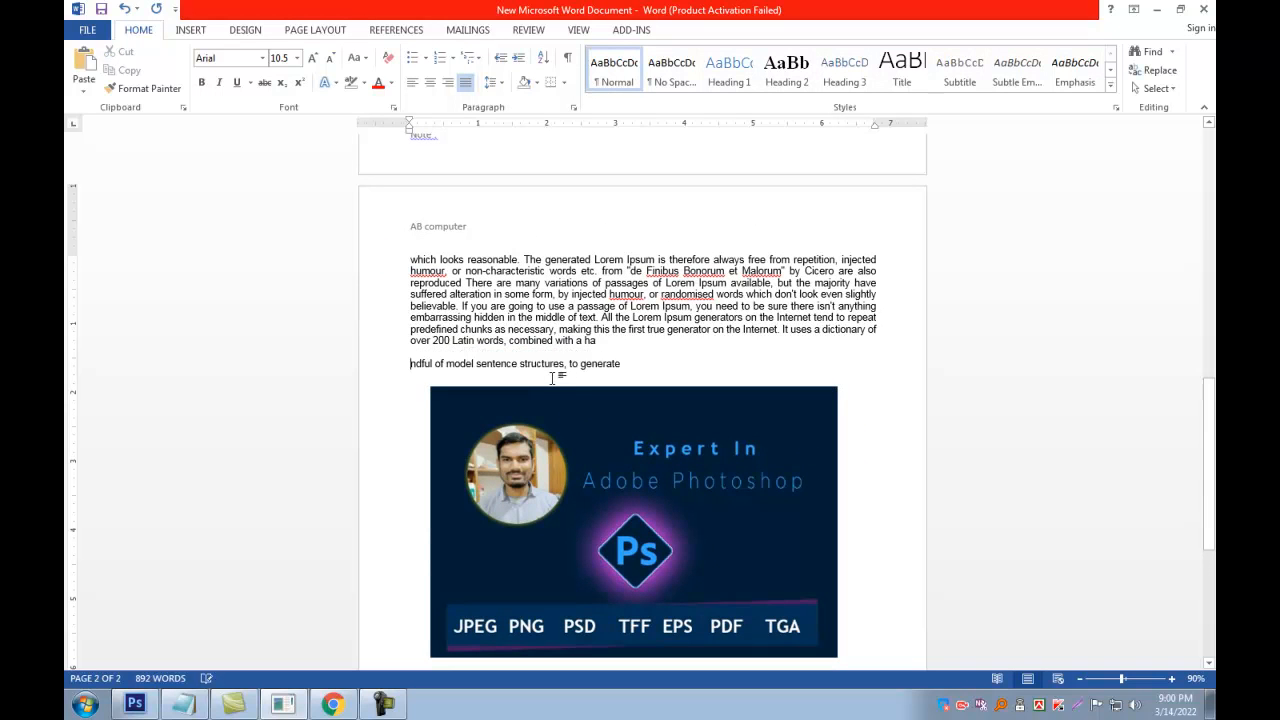
click(643, 355)
key(Return)
click(635, 378)
key(Return)
key(Return)
key(Return)
key(Return)
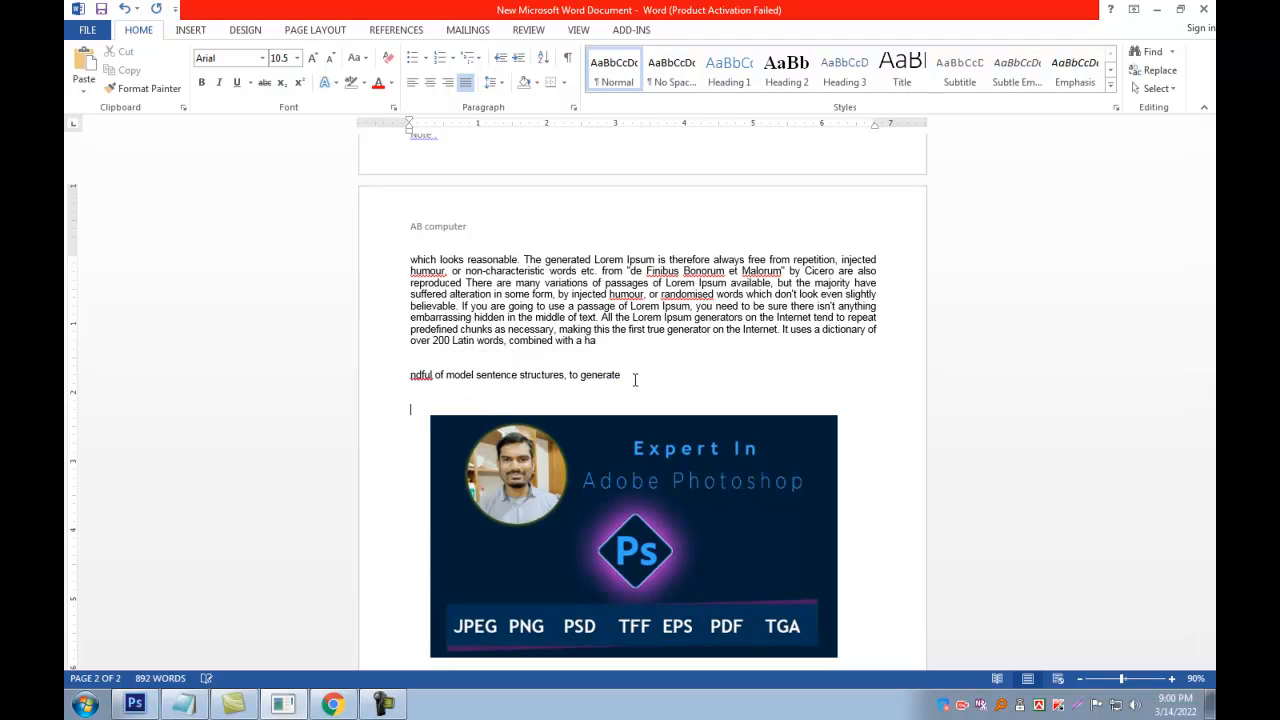
drag(430, 421, 501, 356)
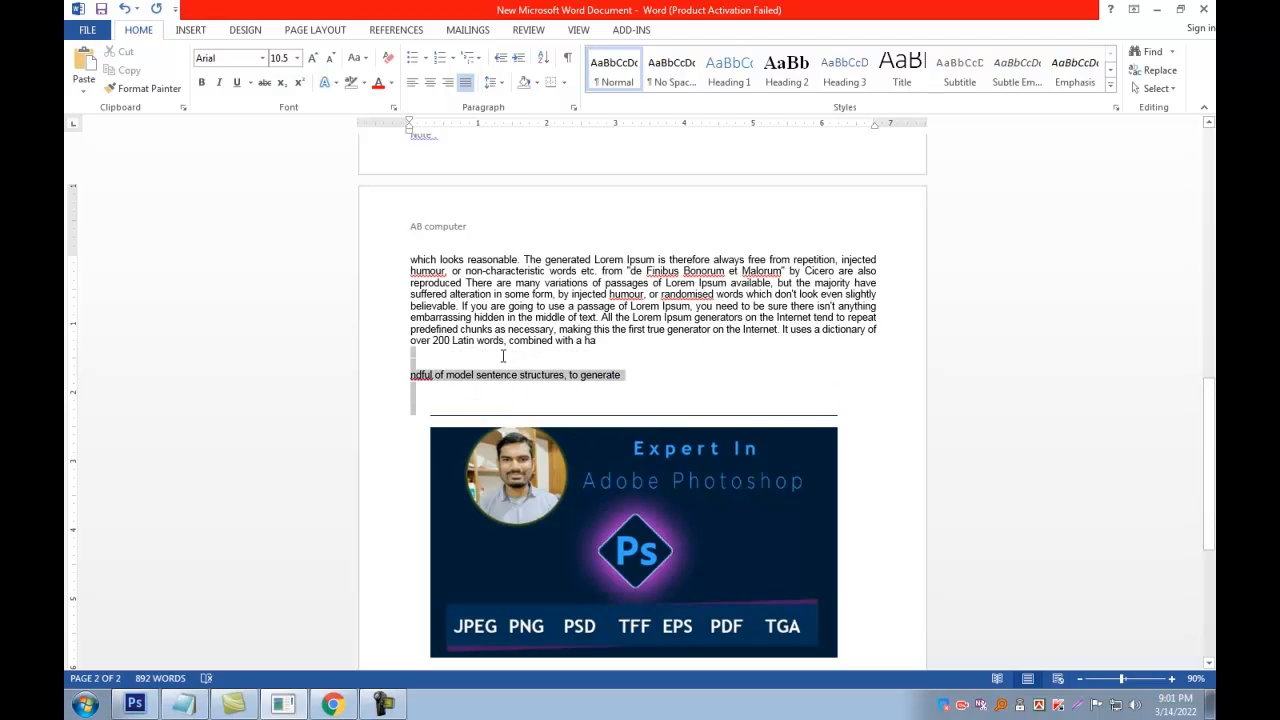
Step: Enter the filler text "jkhgsdgjio[lpjgnopad" on a new line near the picture on the second page
click(688, 520)
scroll(688, 520, down, 3)
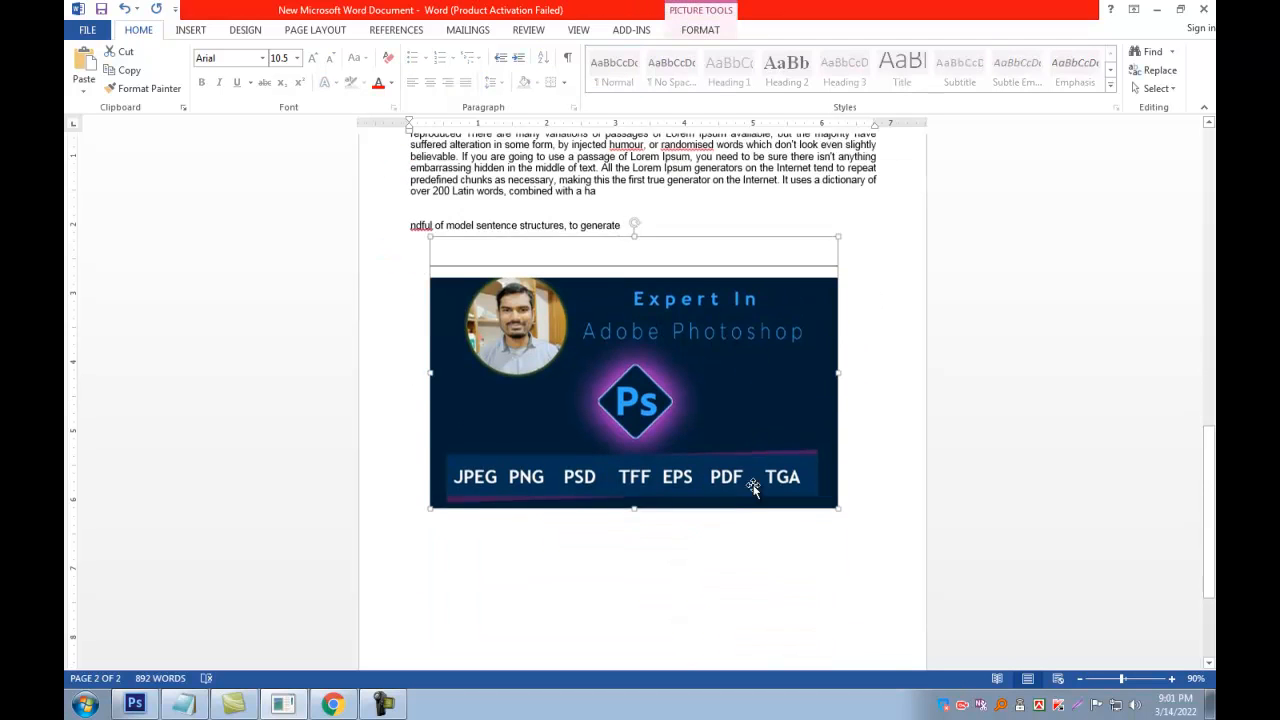
click(628, 545)
double_click(512, 539)
text(jkhgsdgjio[lpjghopax)
Step: Position the picture behind the filler text and change that text's font color to light blue
drag(664, 435, 604, 530)
click(548, 528)
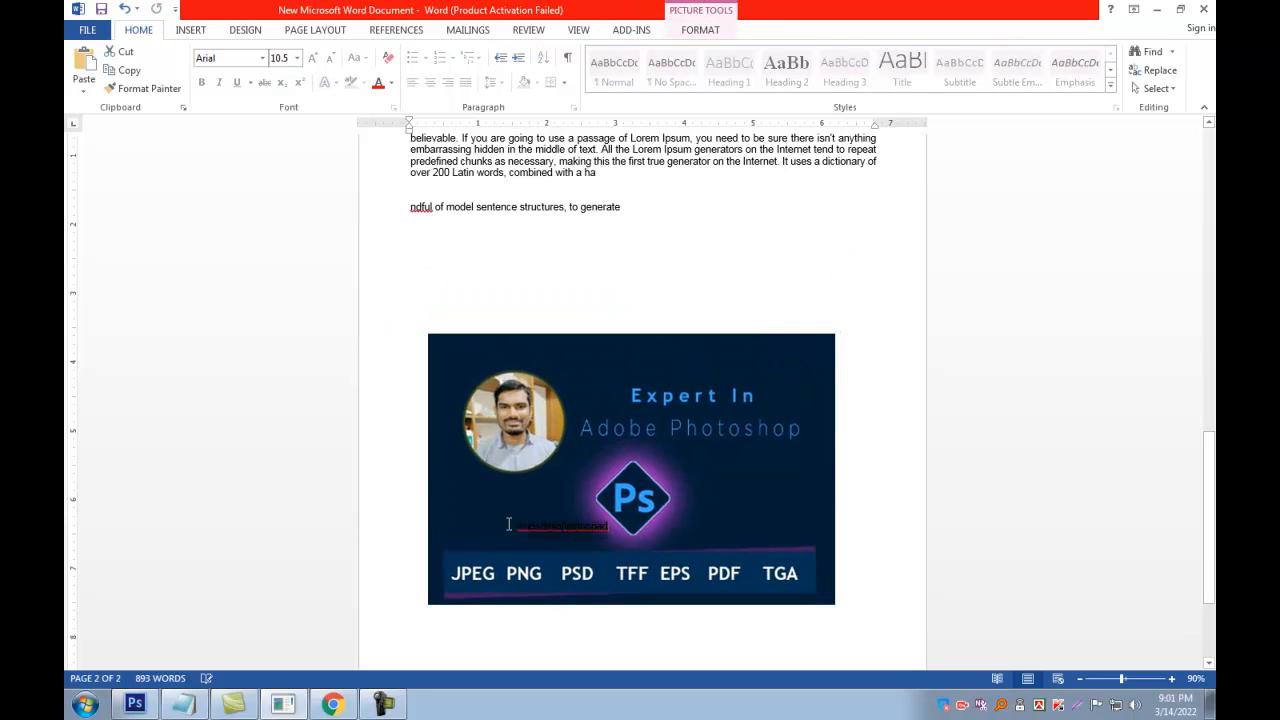
click(381, 84)
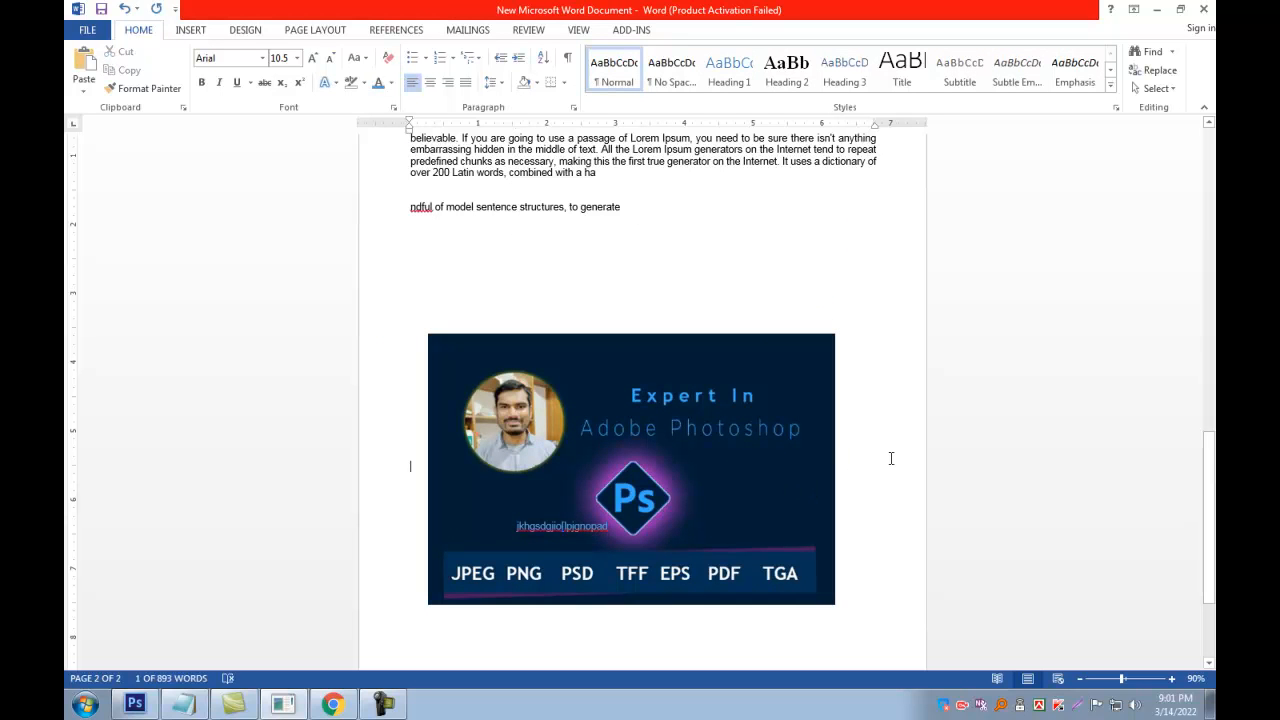
Step: Inspect the picture's layout options and compare selecting the picture with selecting the filler text in front of it
click(790, 437)
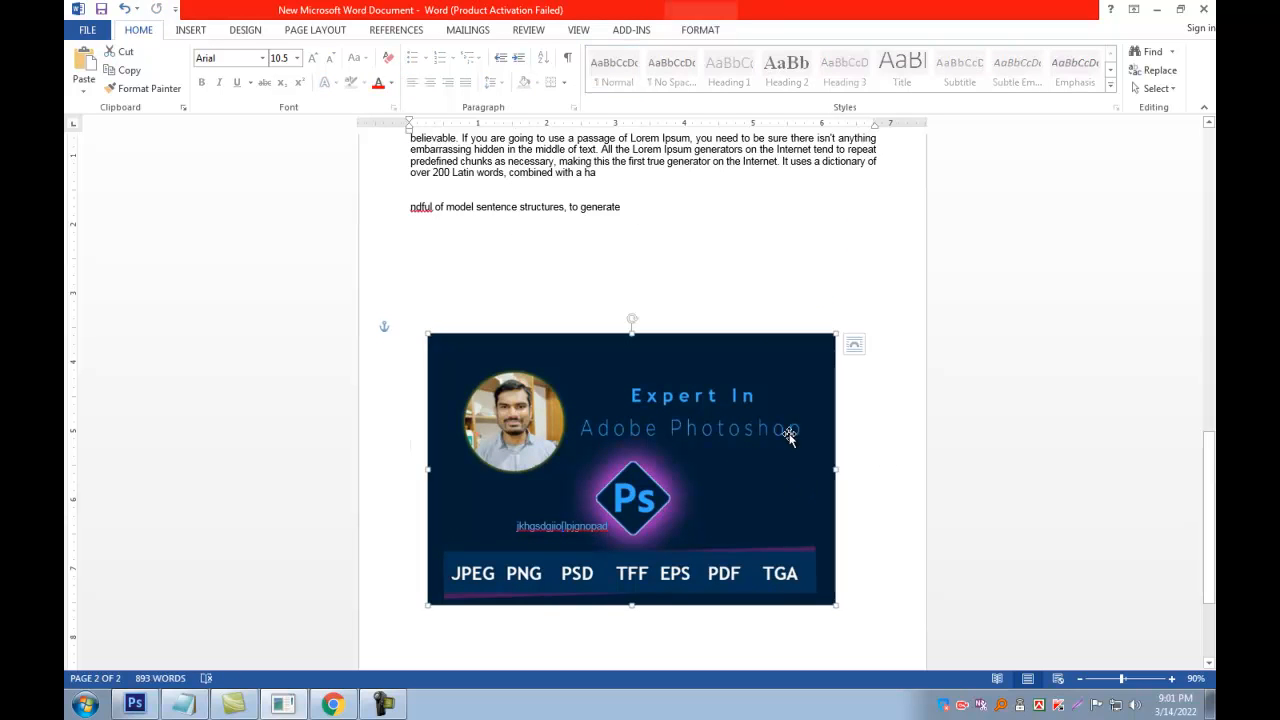
click(856, 345)
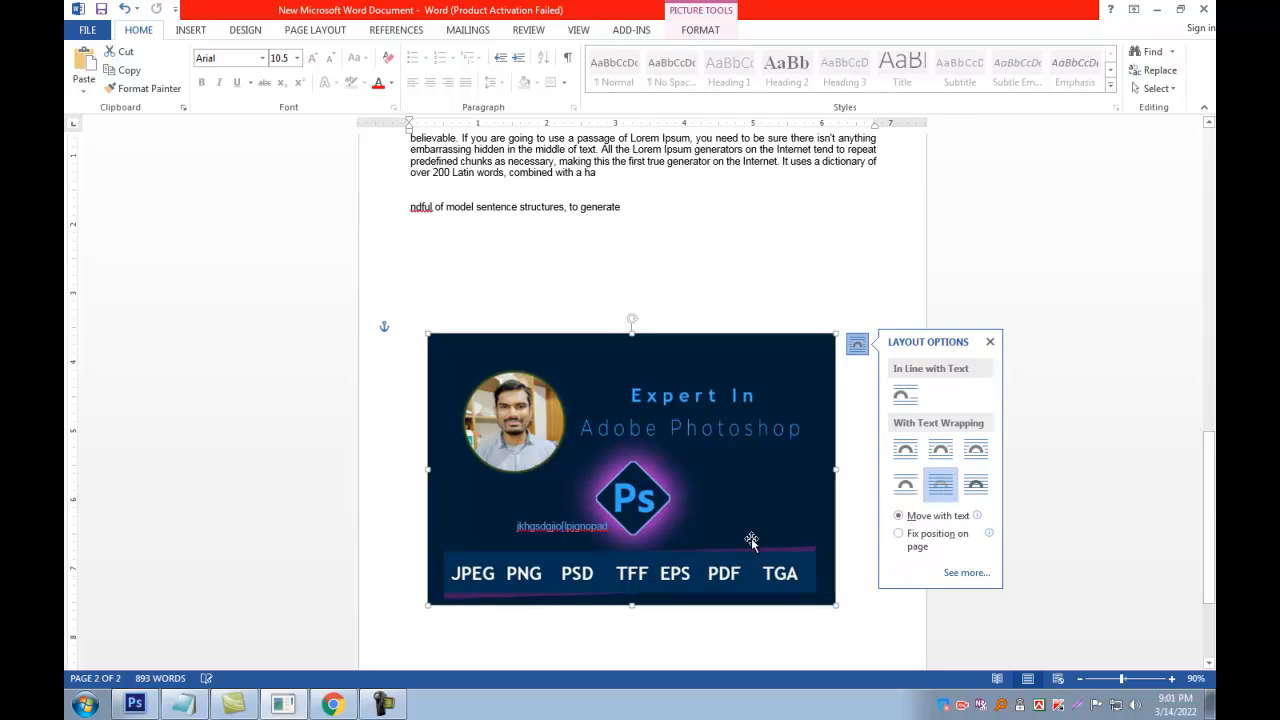
click(533, 524)
click(721, 429)
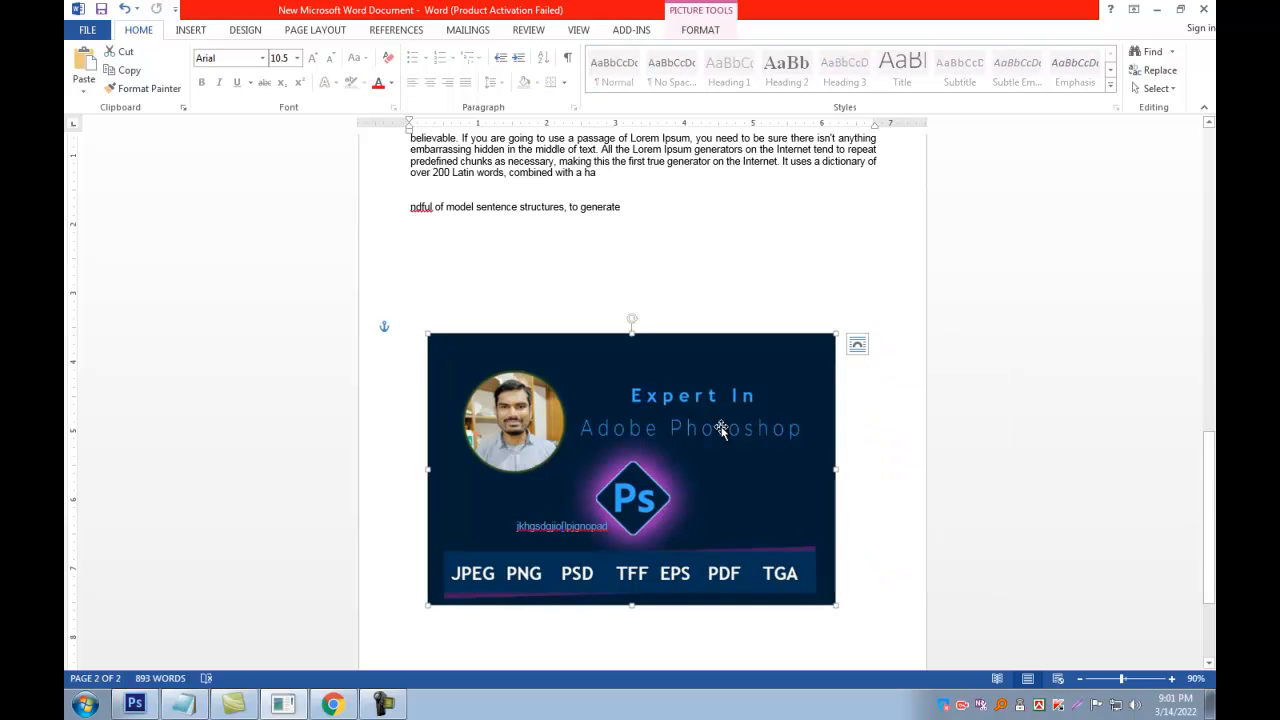
click(880, 509)
click(724, 477)
click(572, 527)
click(768, 453)
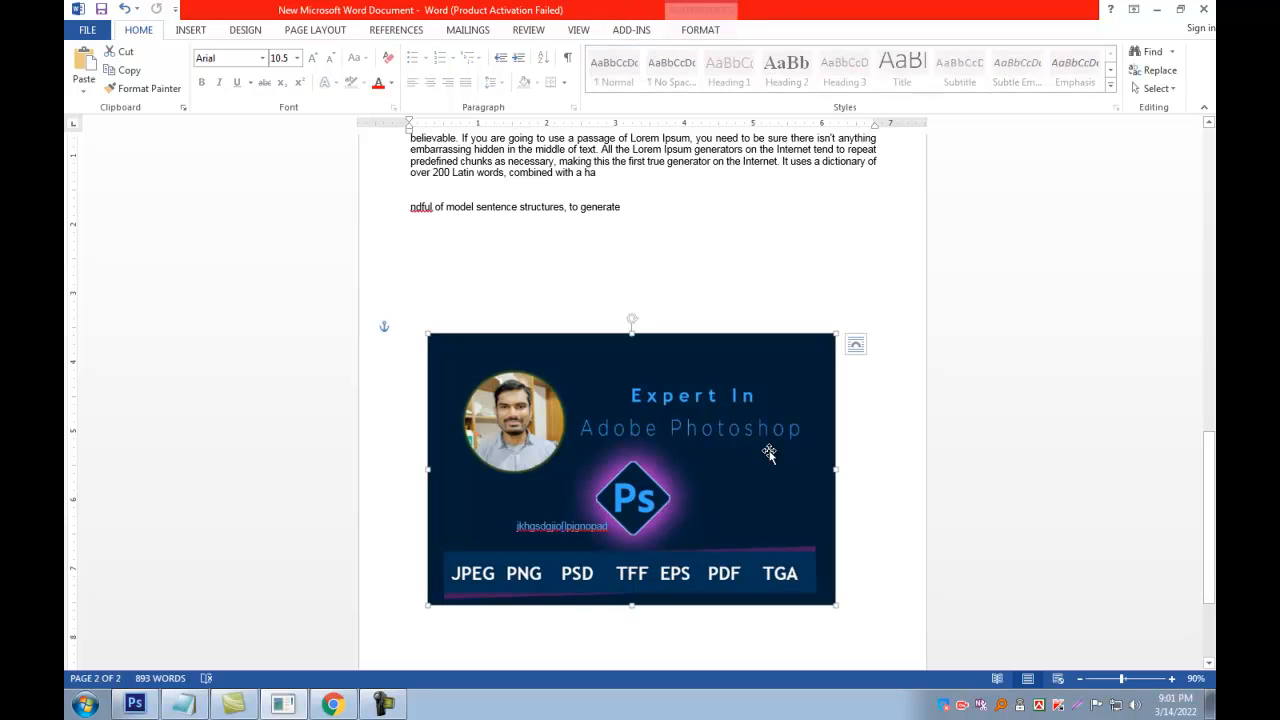
Step: Set the picture's text wrapping to In Front of Text and move it up over the second page's last text line
click(856, 344)
click(982, 489)
drag(680, 433, 723, 306)
scroll(723, 306, up, 3)
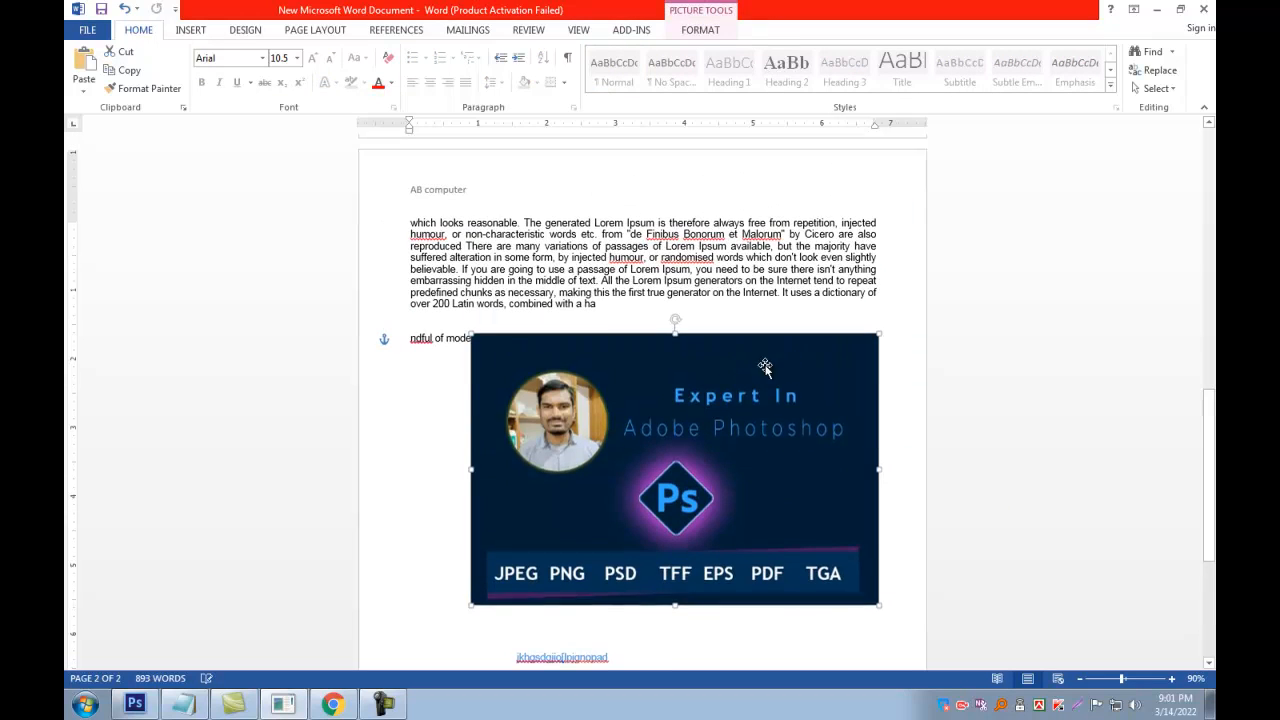
Step: Shrink the picture to about 2.05" high by 3.07" wide and move it onto the last lines of the first page's body text
drag(878, 609, 653, 484)
scroll(740, 483, up, 2)
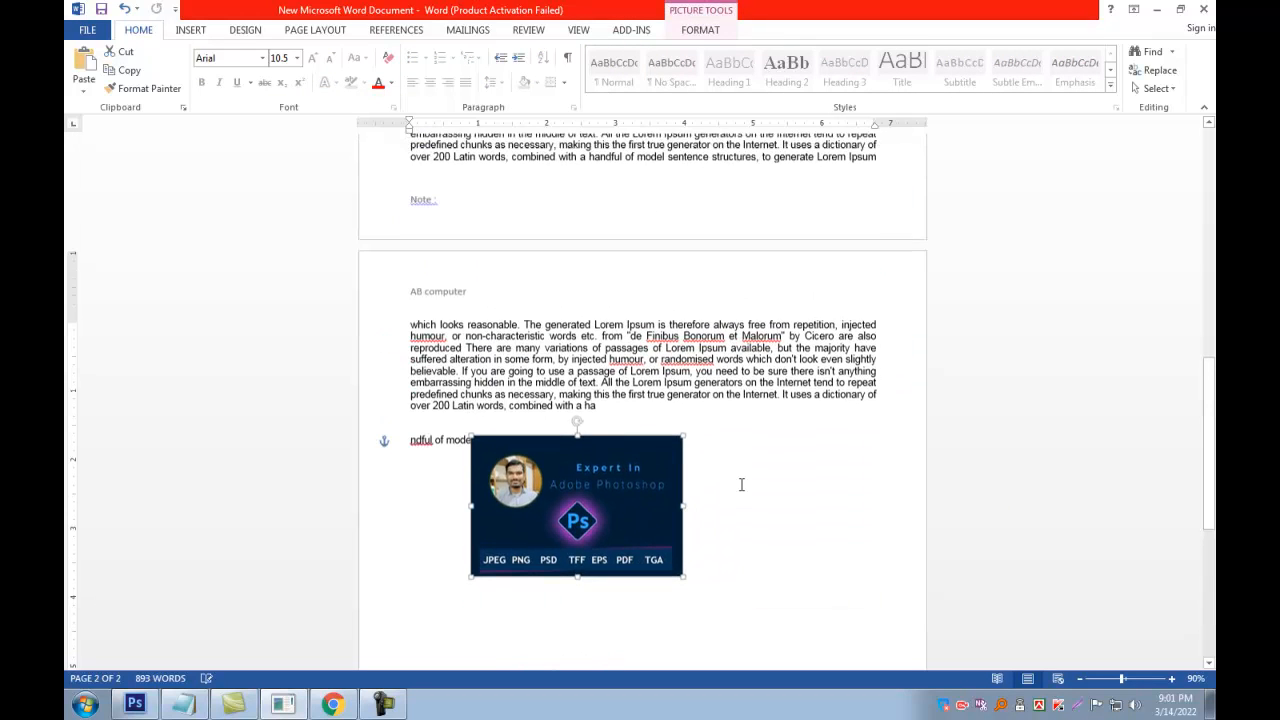
drag(642, 535, 780, 417)
scroll(725, 540, up, 3)
drag(725, 540, 722, 268)
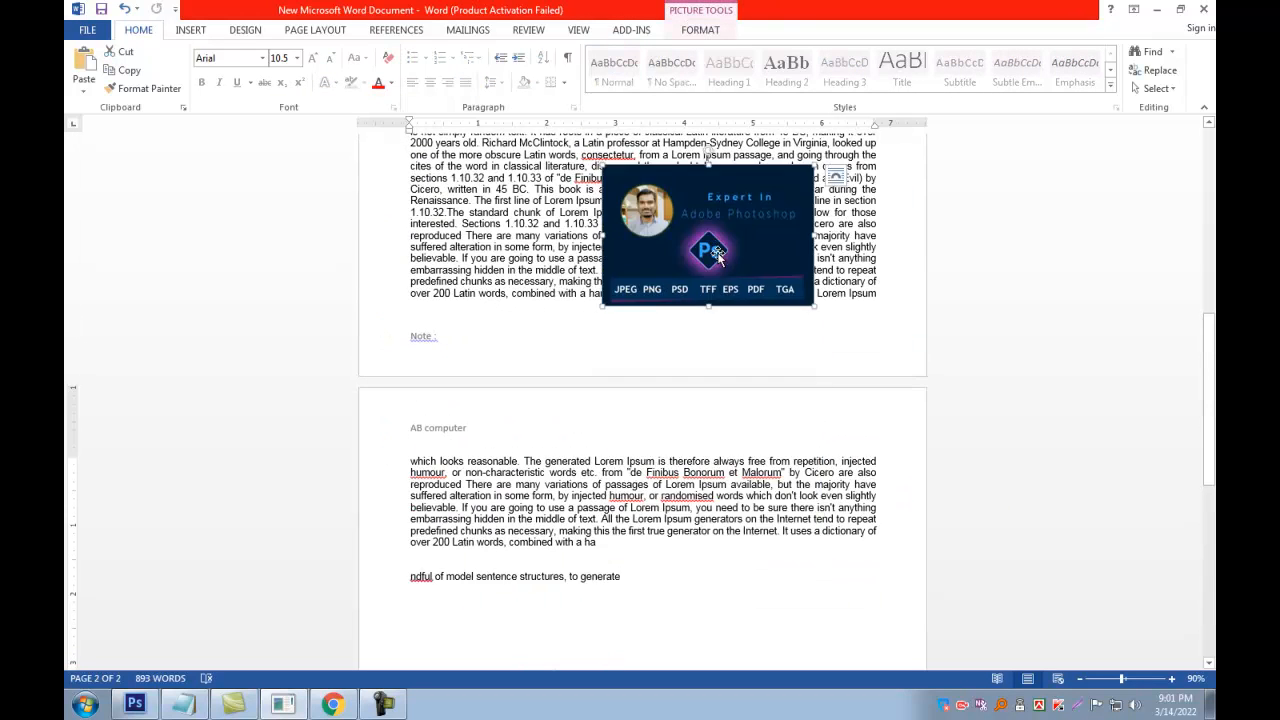
Step: Move the small picture to the top of the first page, beside the bulleted list and over the upper text boxes
scroll(722, 300, up, 4)
drag(720, 340, 720, 243)
scroll(720, 250, up, 6)
scroll(707, 423, up, 2)
drag(754, 633, 827, 236)
Step: Review the picture's detailed position, text wrapping and size settings, previewing several wrapping styles, and close without applying anything
click(884, 203)
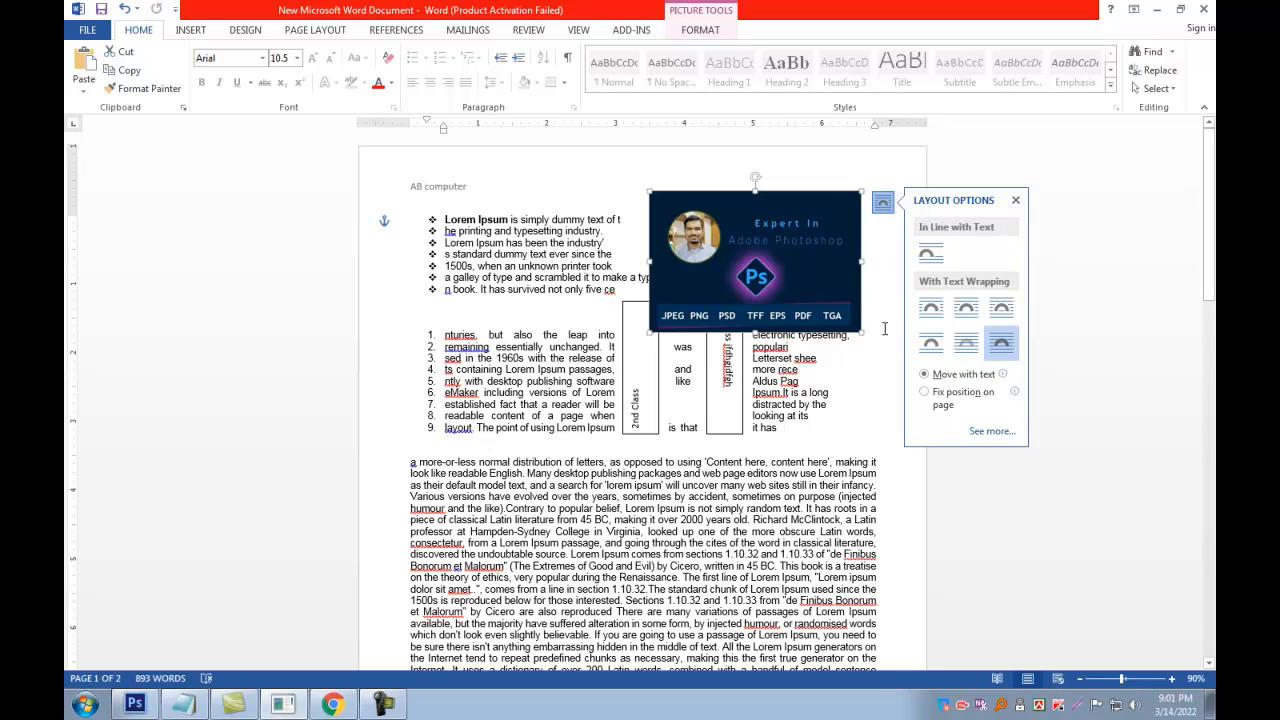
click(988, 432)
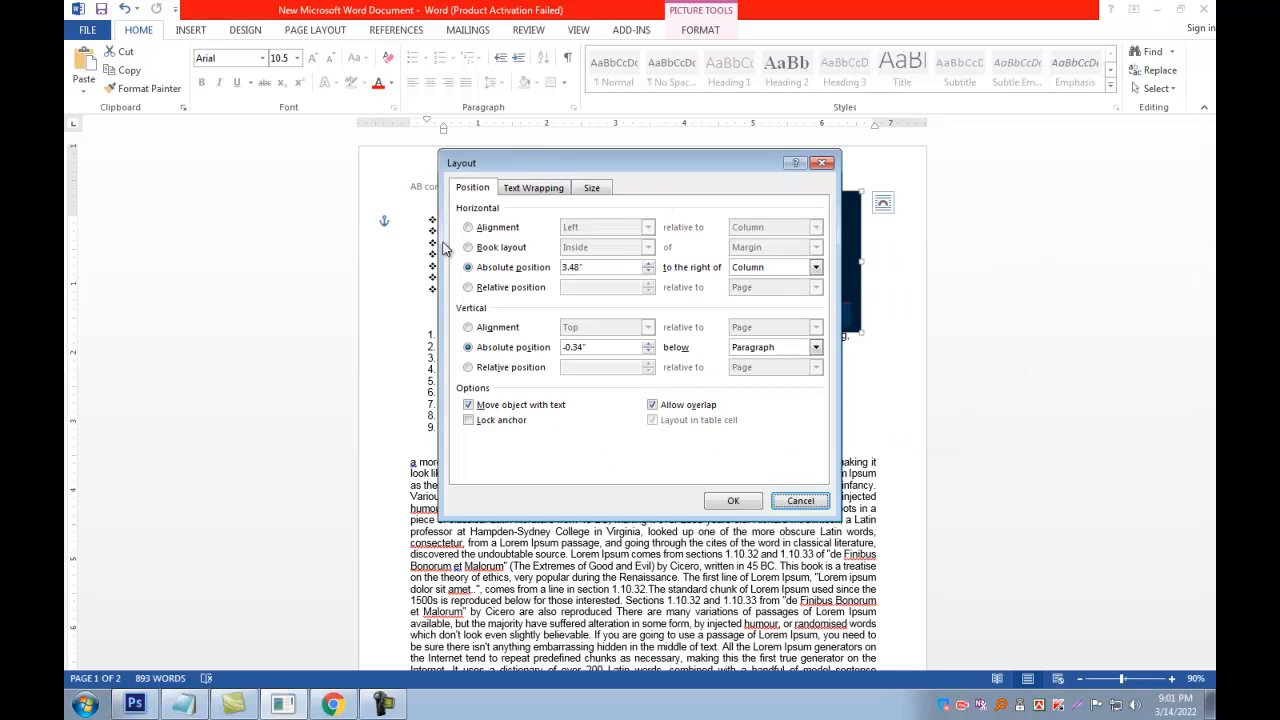
click(545, 190)
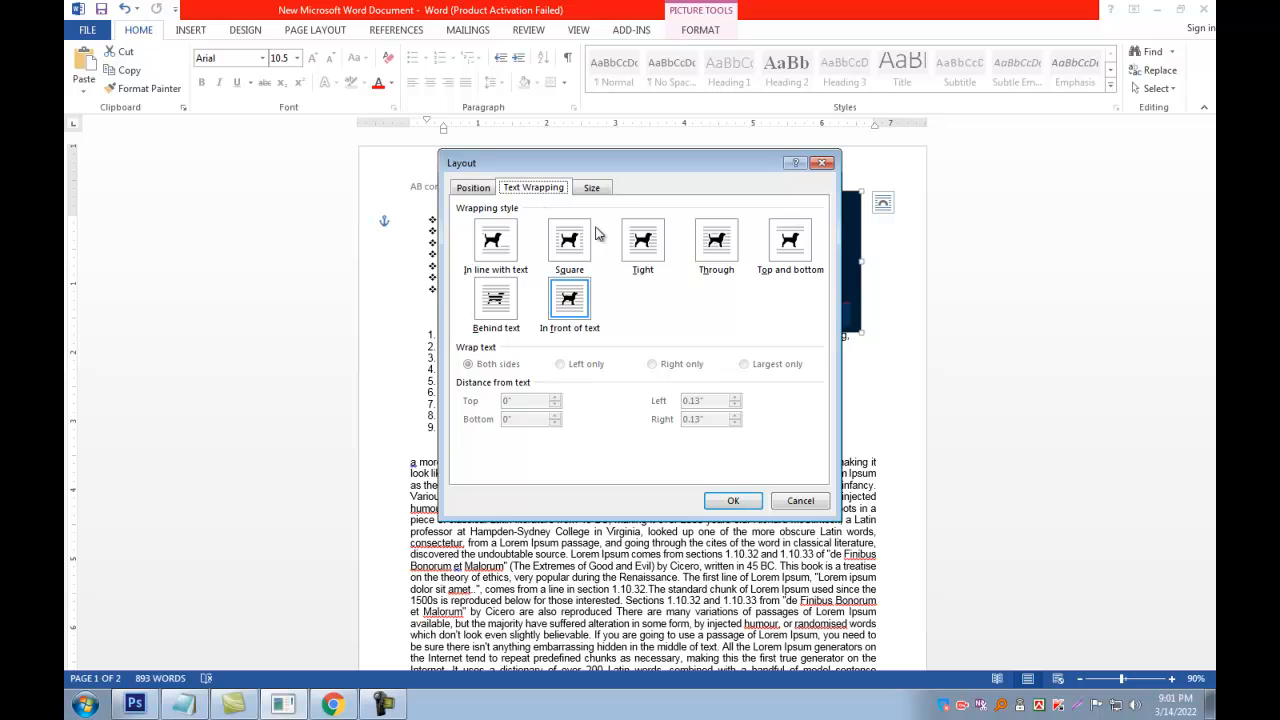
click(495, 250)
click(569, 252)
click(503, 301)
click(570, 292)
click(500, 258)
click(590, 189)
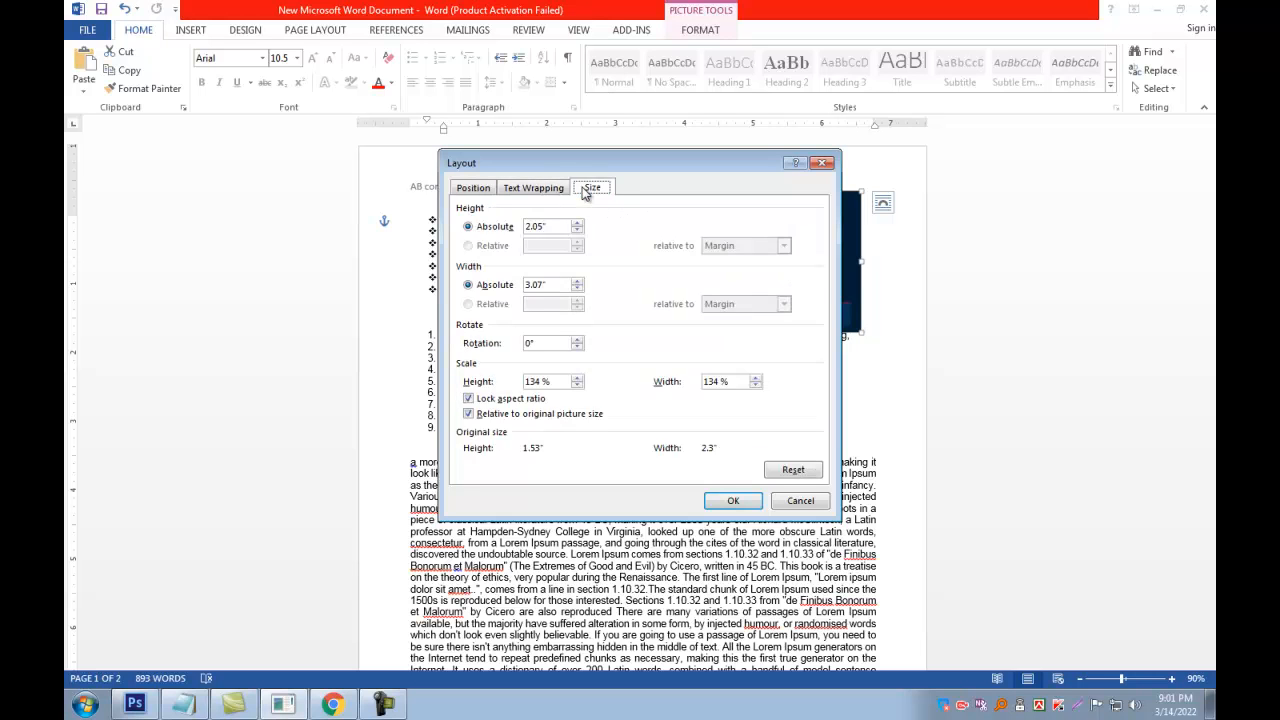
click(475, 189)
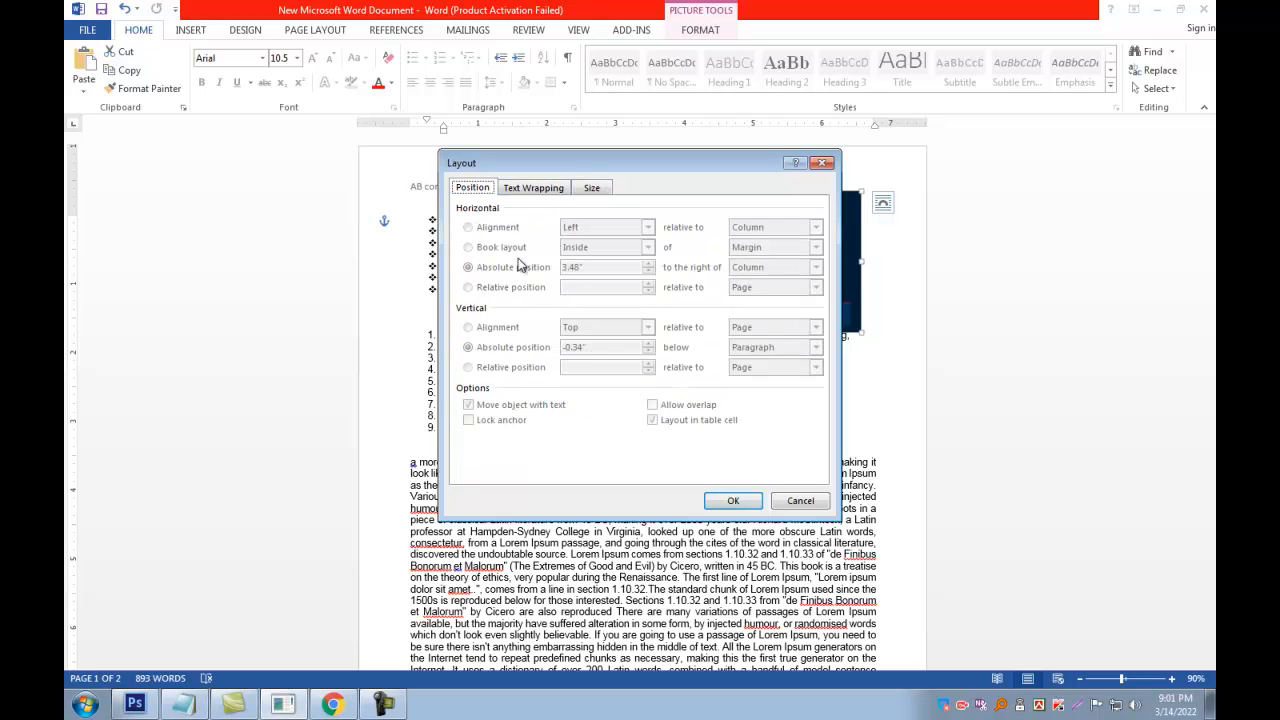
click(820, 164)
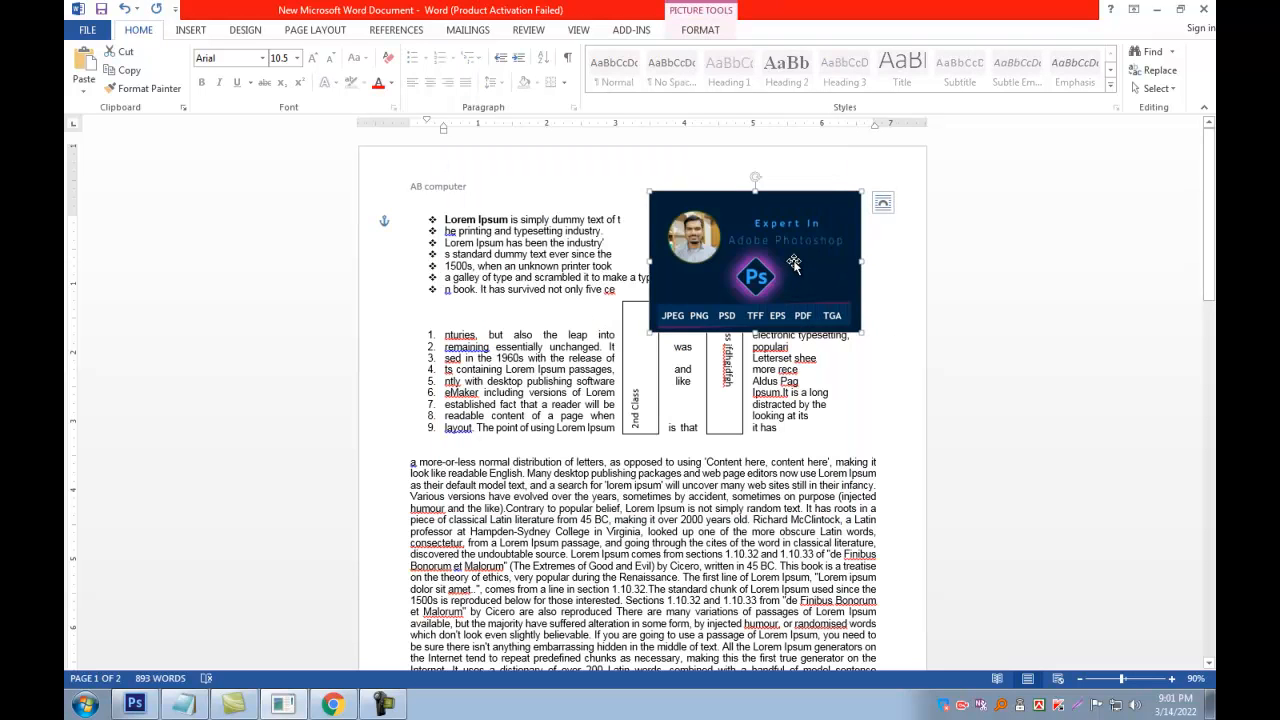
Step: Show the picture formatting tools, then check Insert picture and the next topic, Chart, in the Notepad feature list and minimize it
double_click(793, 263)
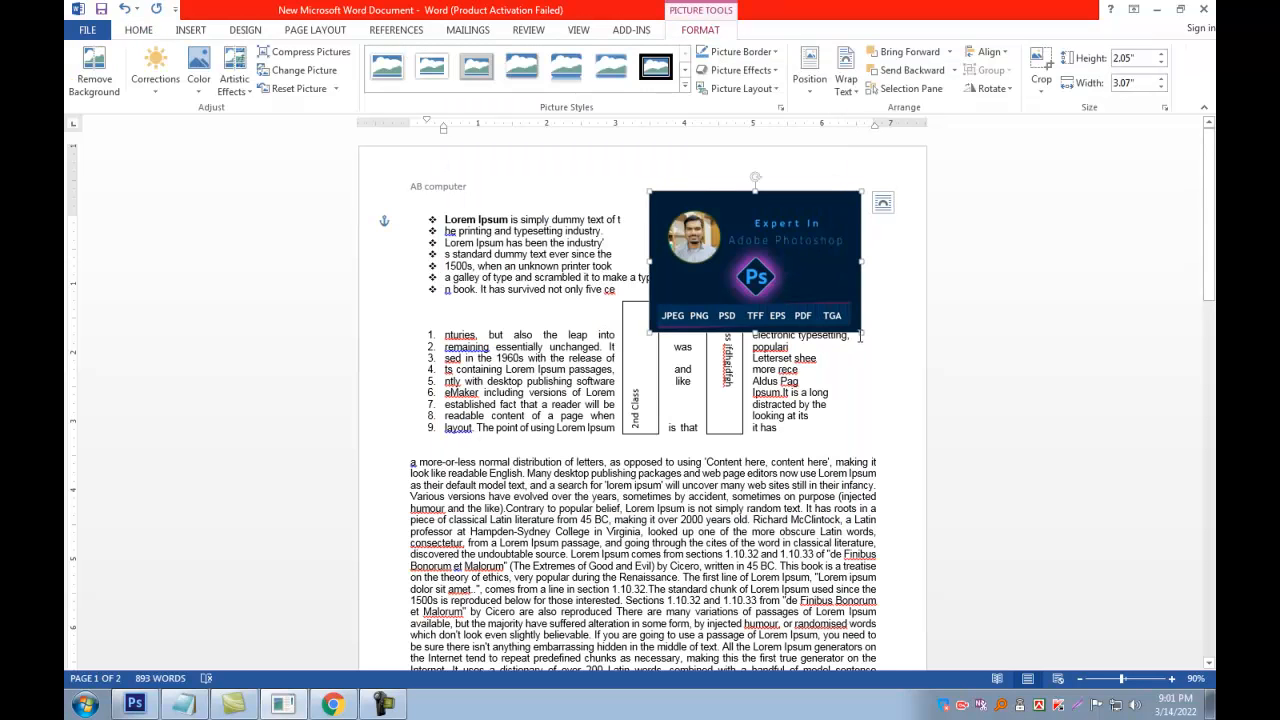
click(172, 706)
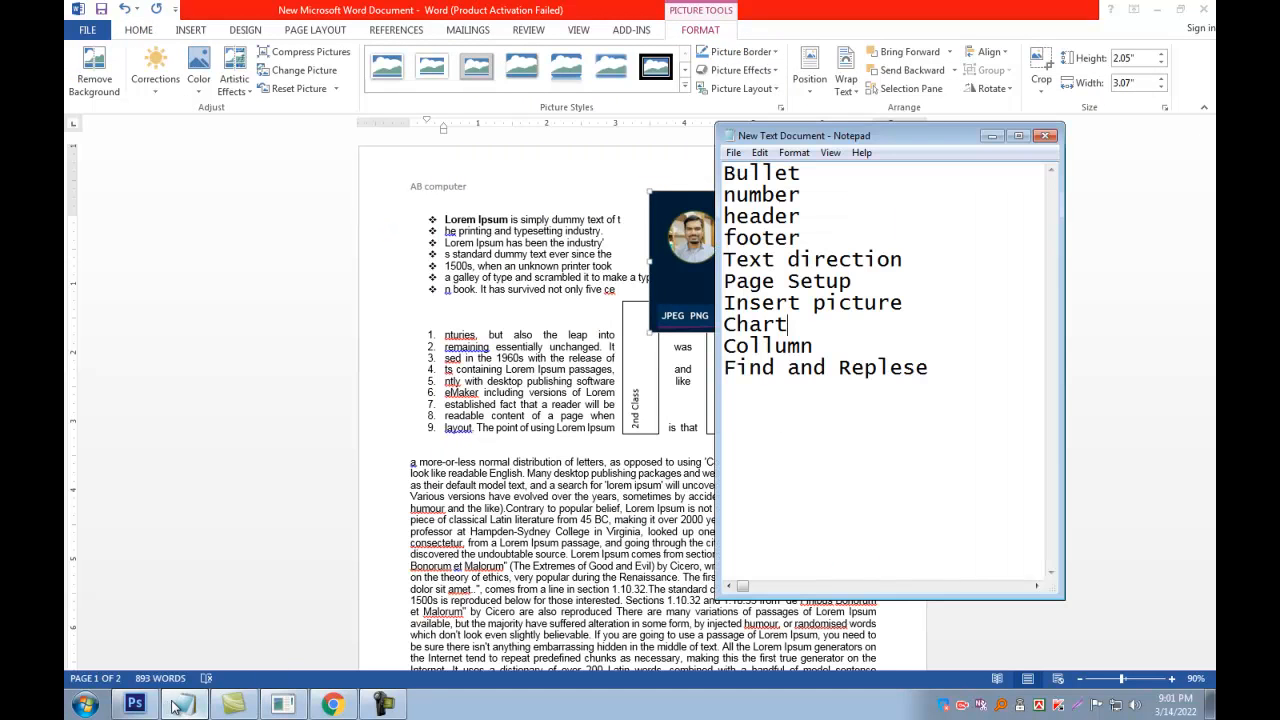
drag(902, 308, 760, 305)
click(801, 338)
double_click(790, 328)
click(834, 350)
click(992, 135)
Step: Switch to Chrome and search Google Images for "chart"
click(332, 705)
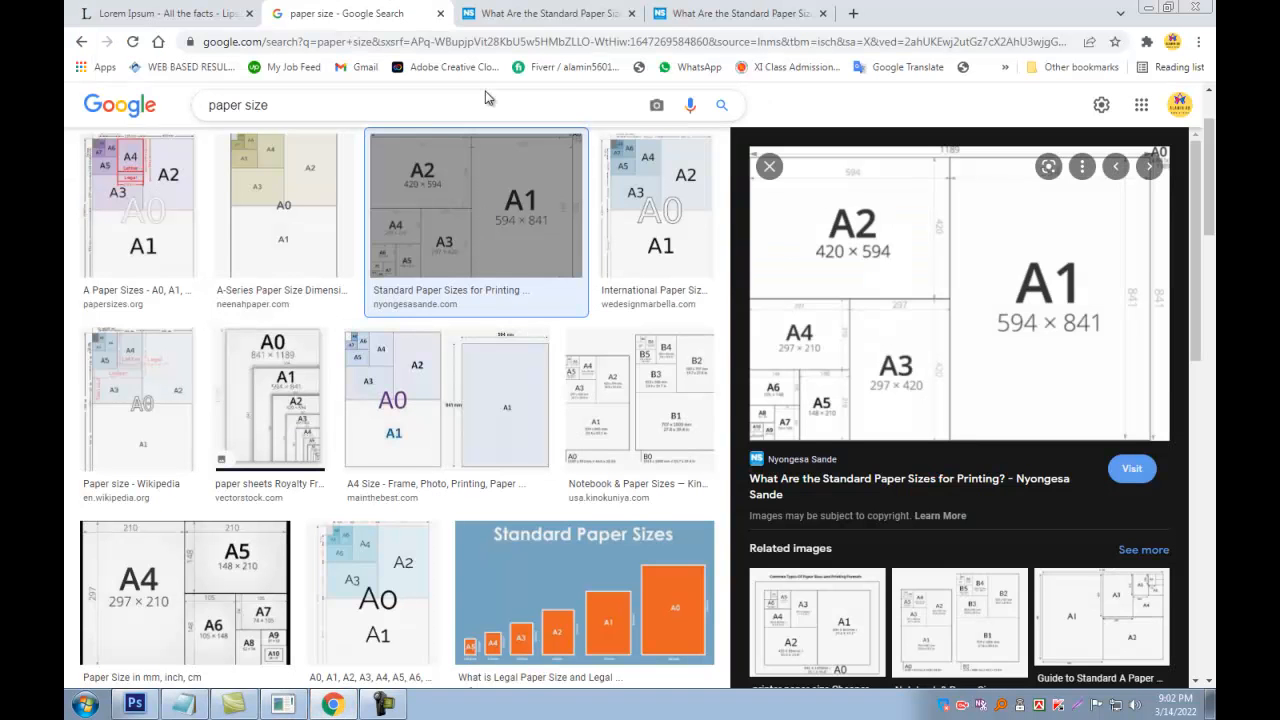
text(chart)
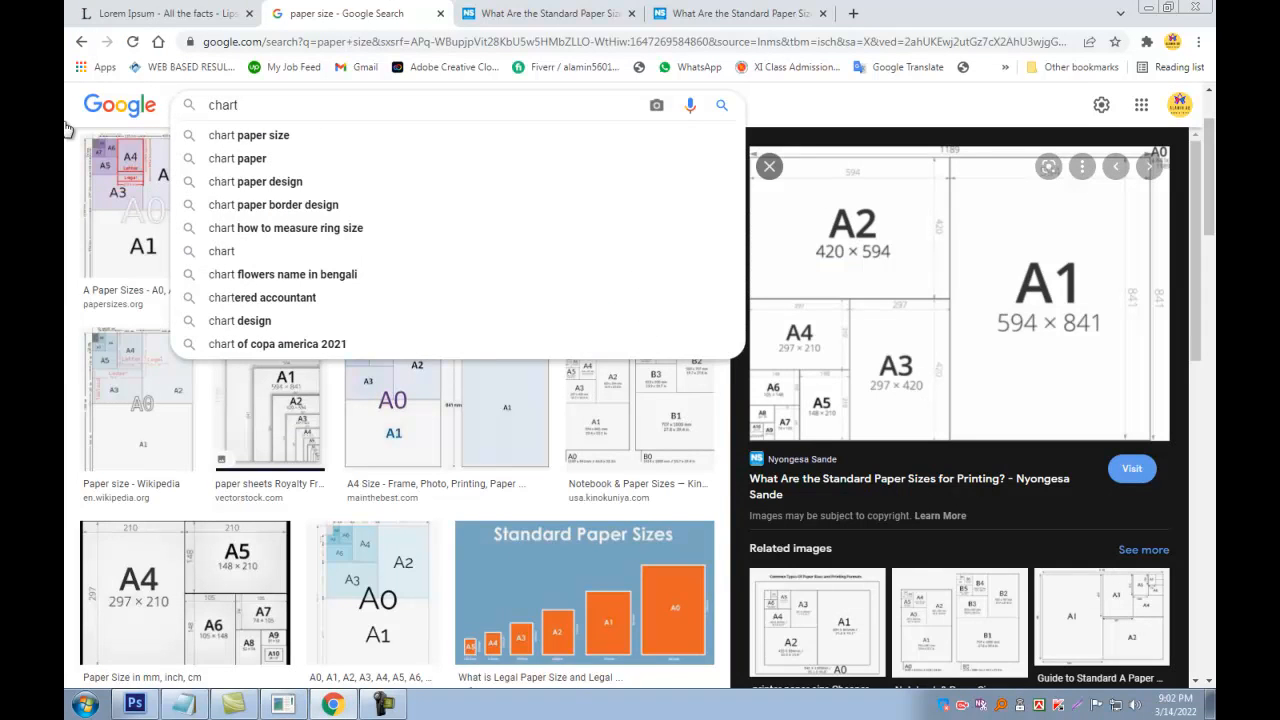
key(Return)
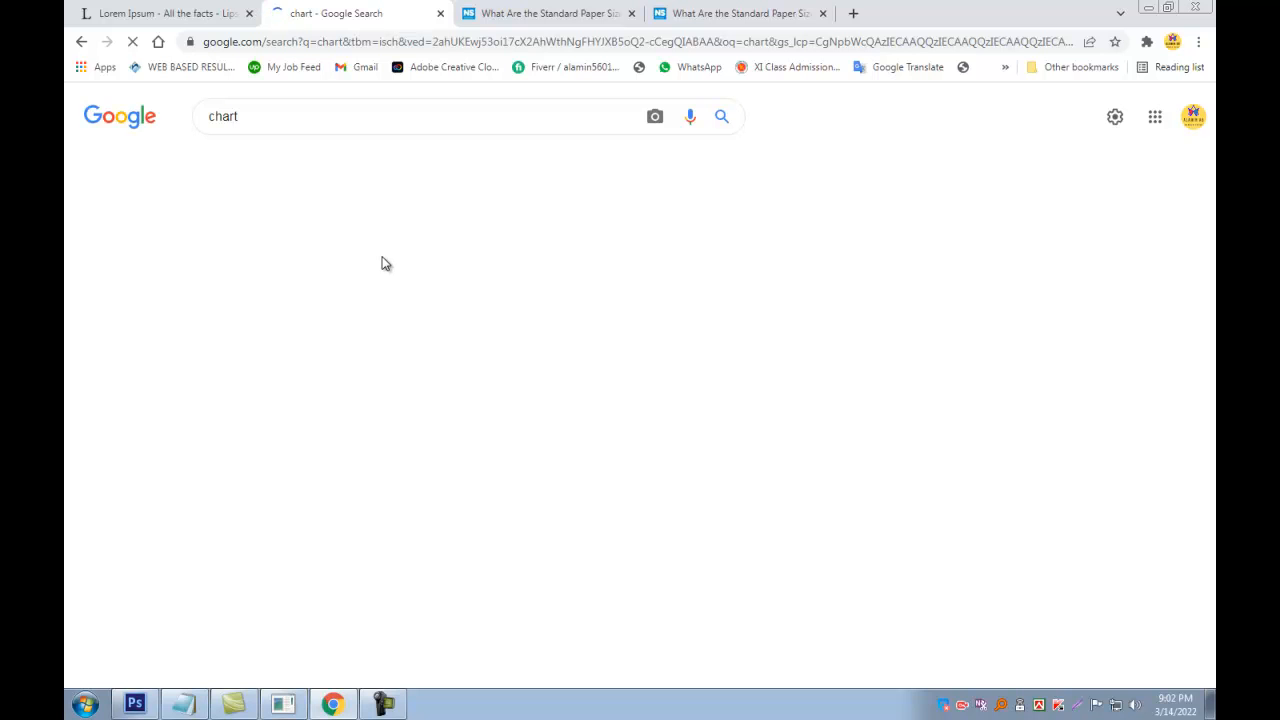
mouse_move(1119, 708)
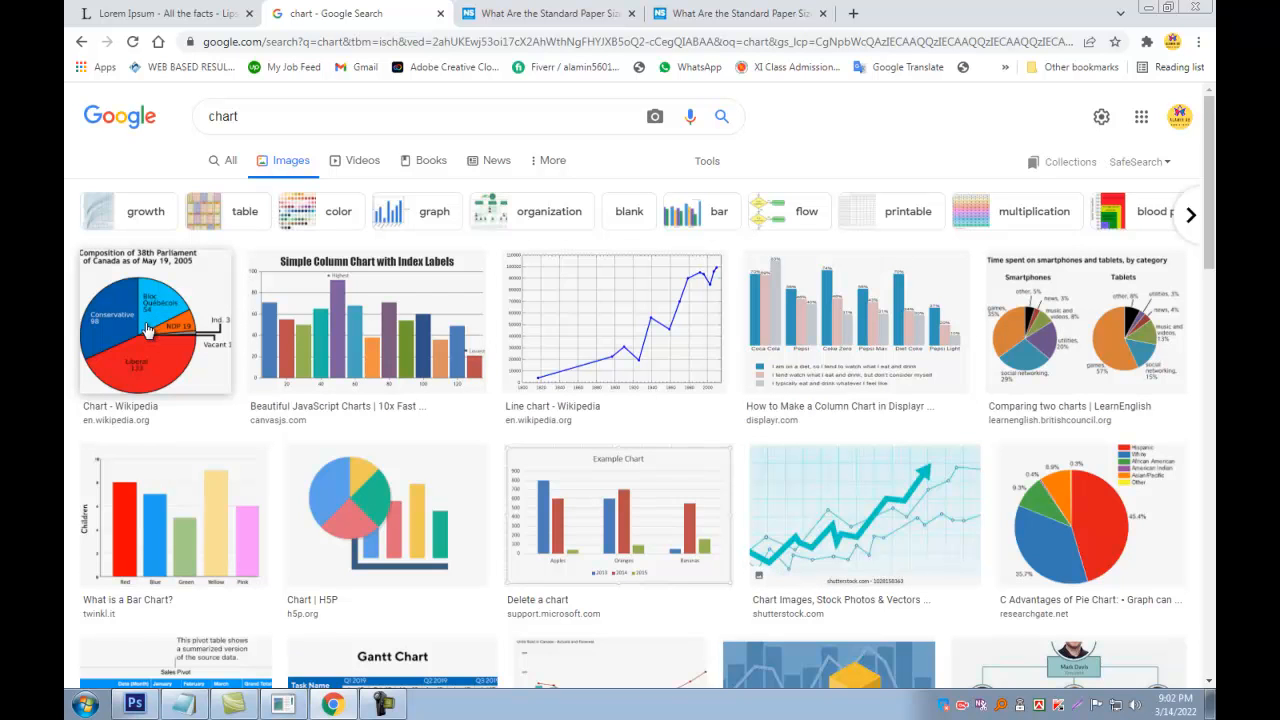
Step: Examine example charts in the image results, previewing pie, column, line and 3-D illustrated charts
click(117, 333)
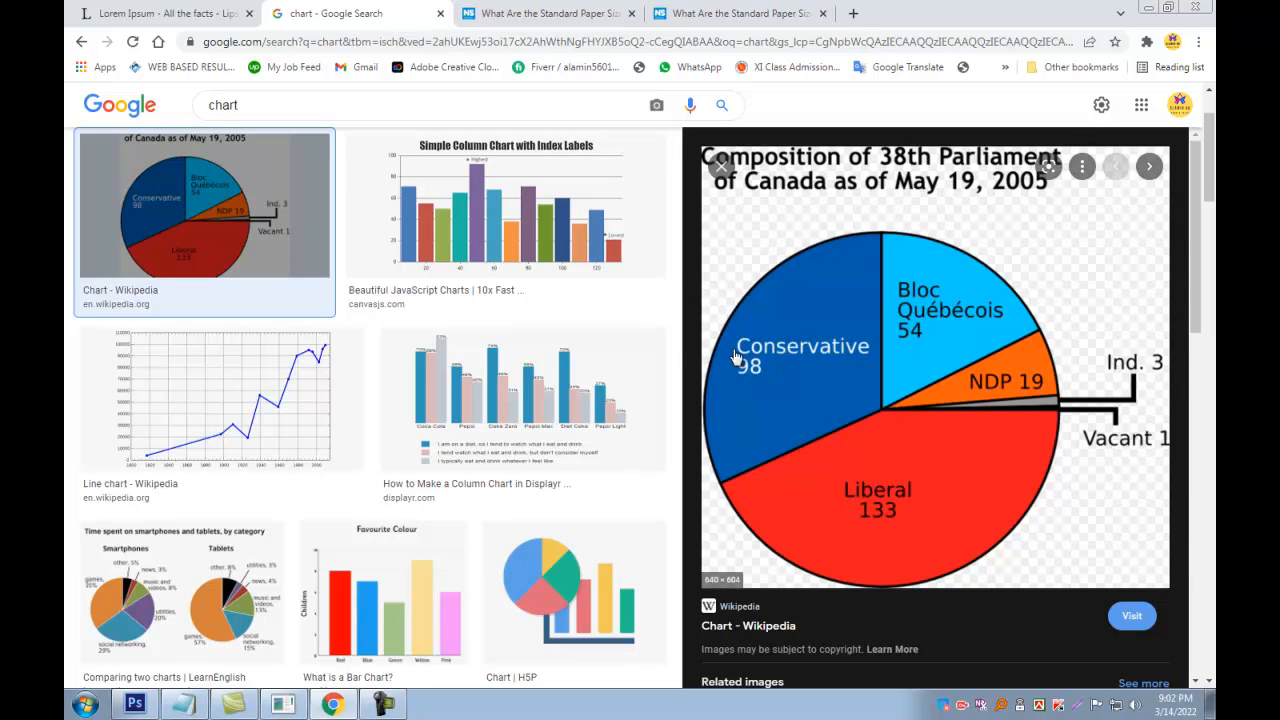
click(505, 205)
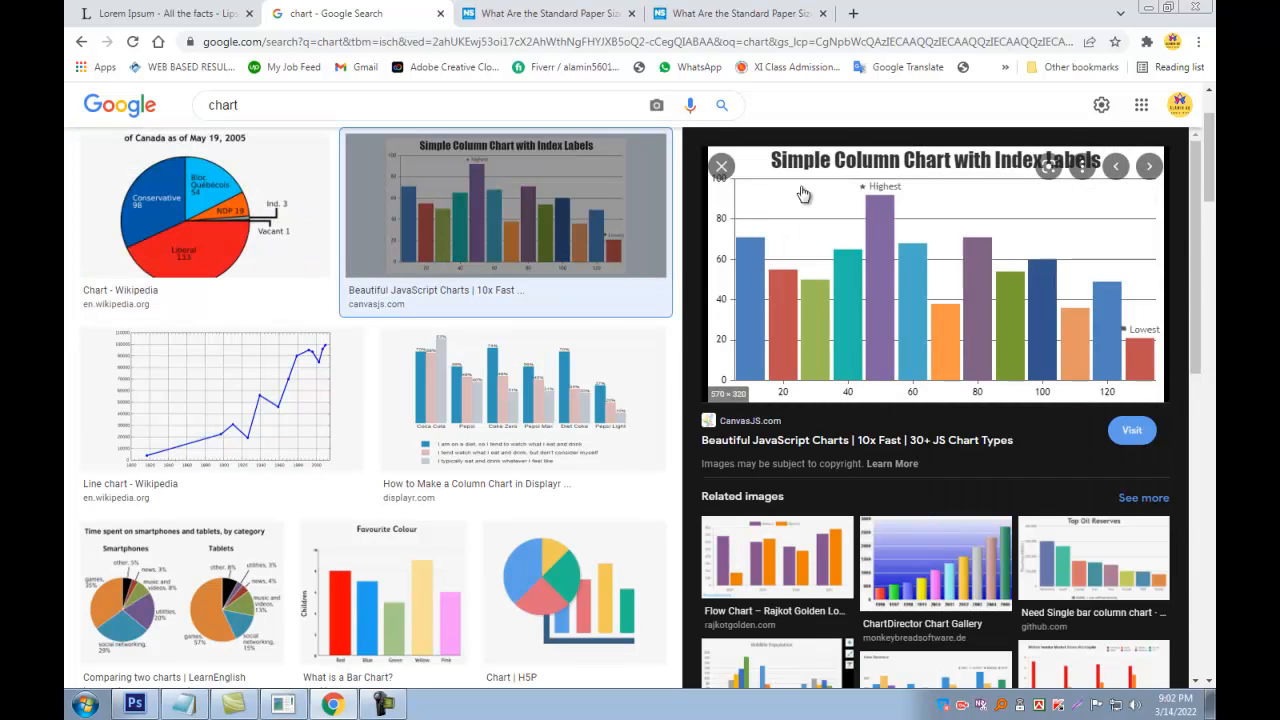
scroll(320, 386, down, 1)
click(312, 372)
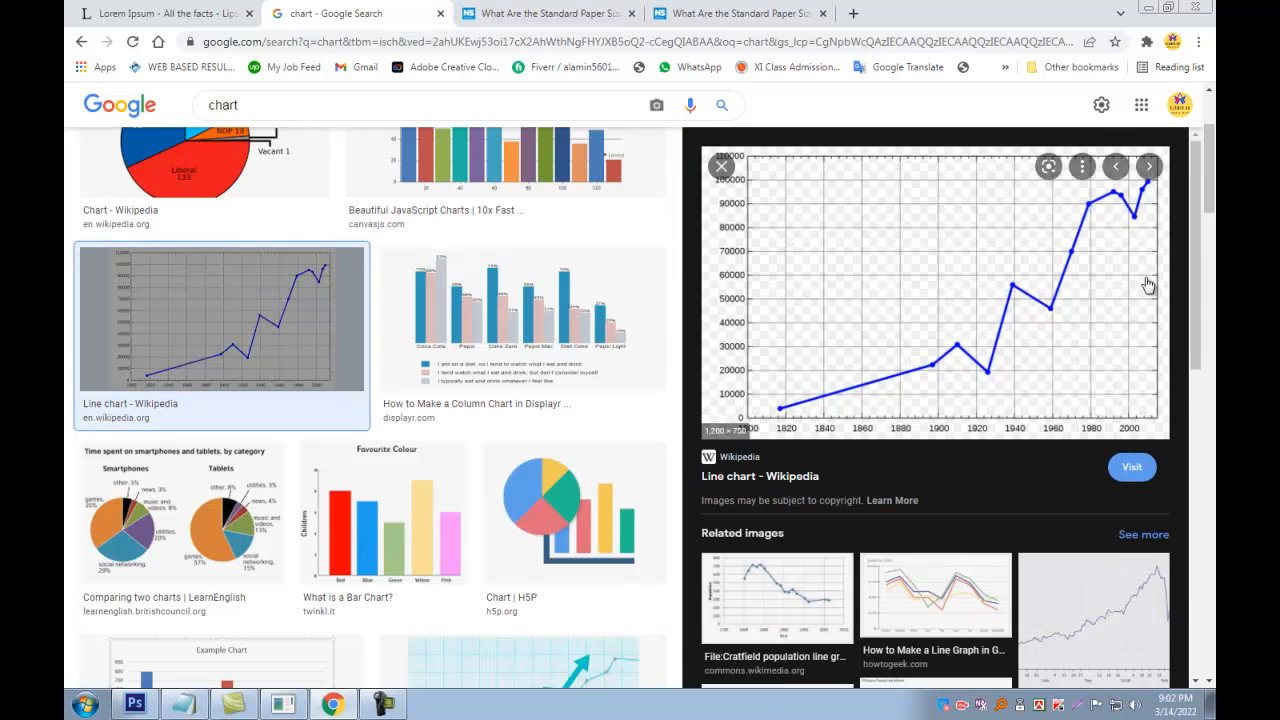
scroll(1155, 277, down, 1)
scroll(520, 500, down, 4)
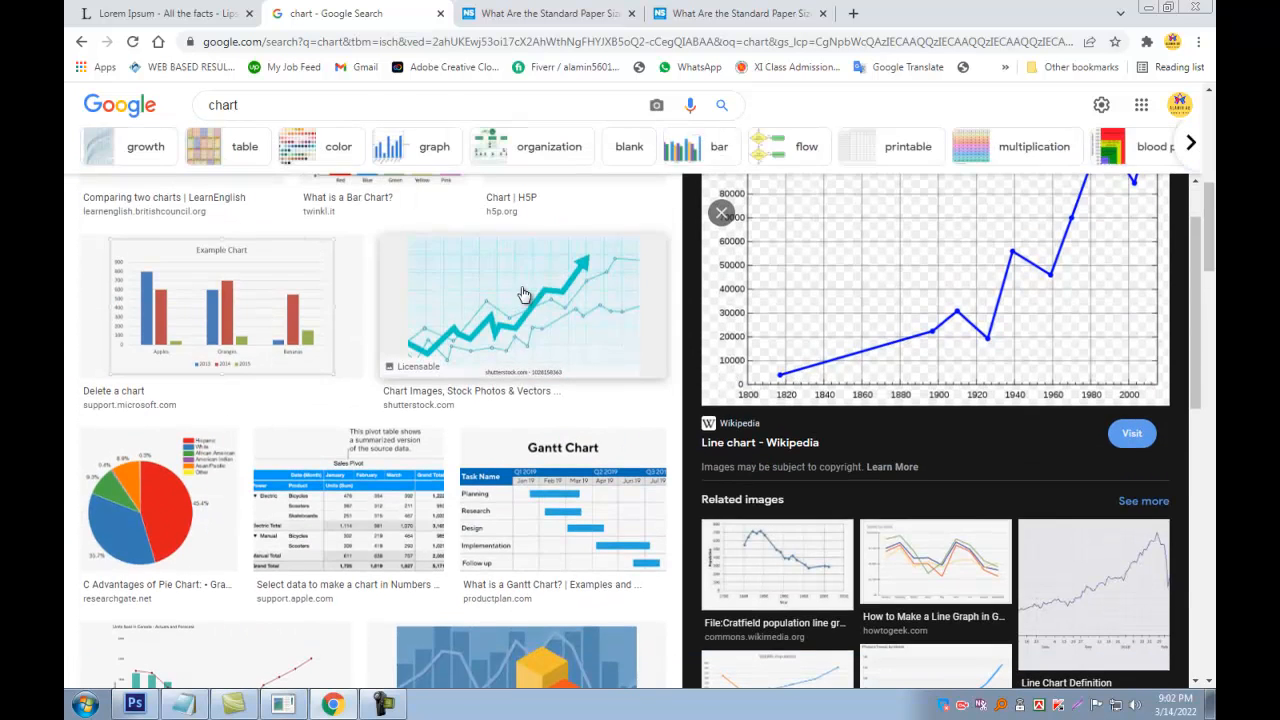
click(522, 294)
scroll(458, 572, down, 4)
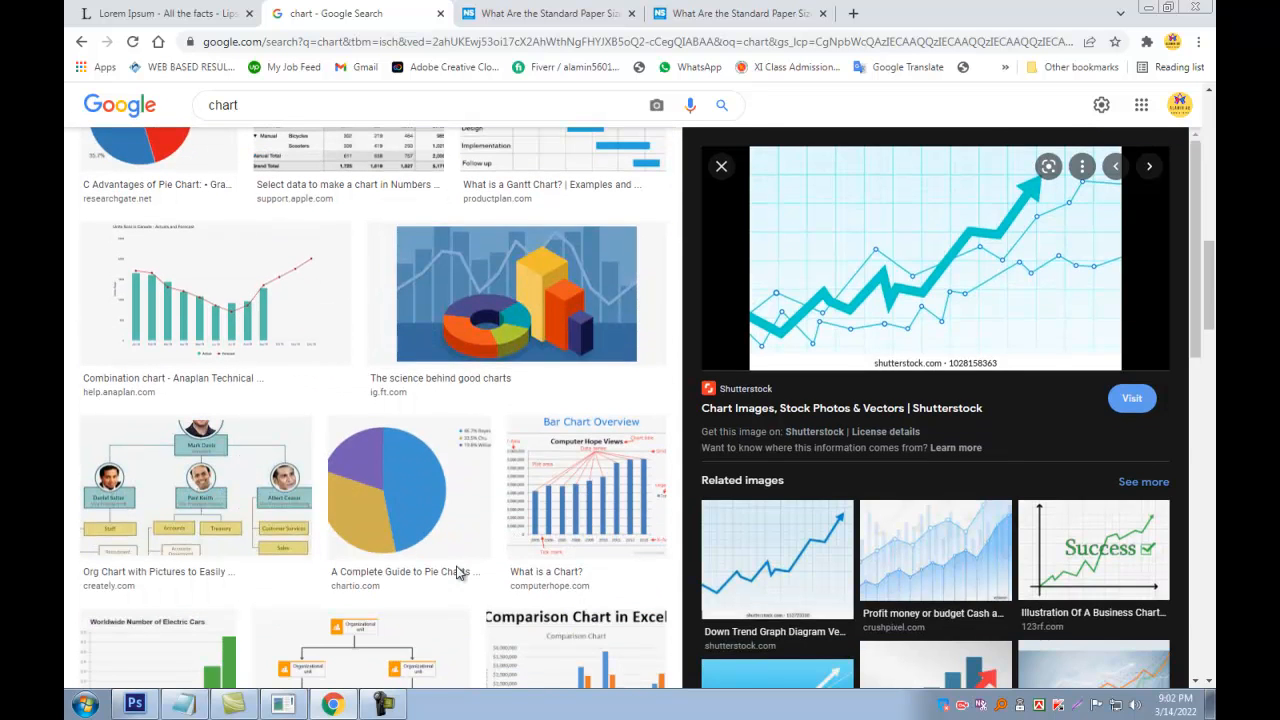
click(532, 354)
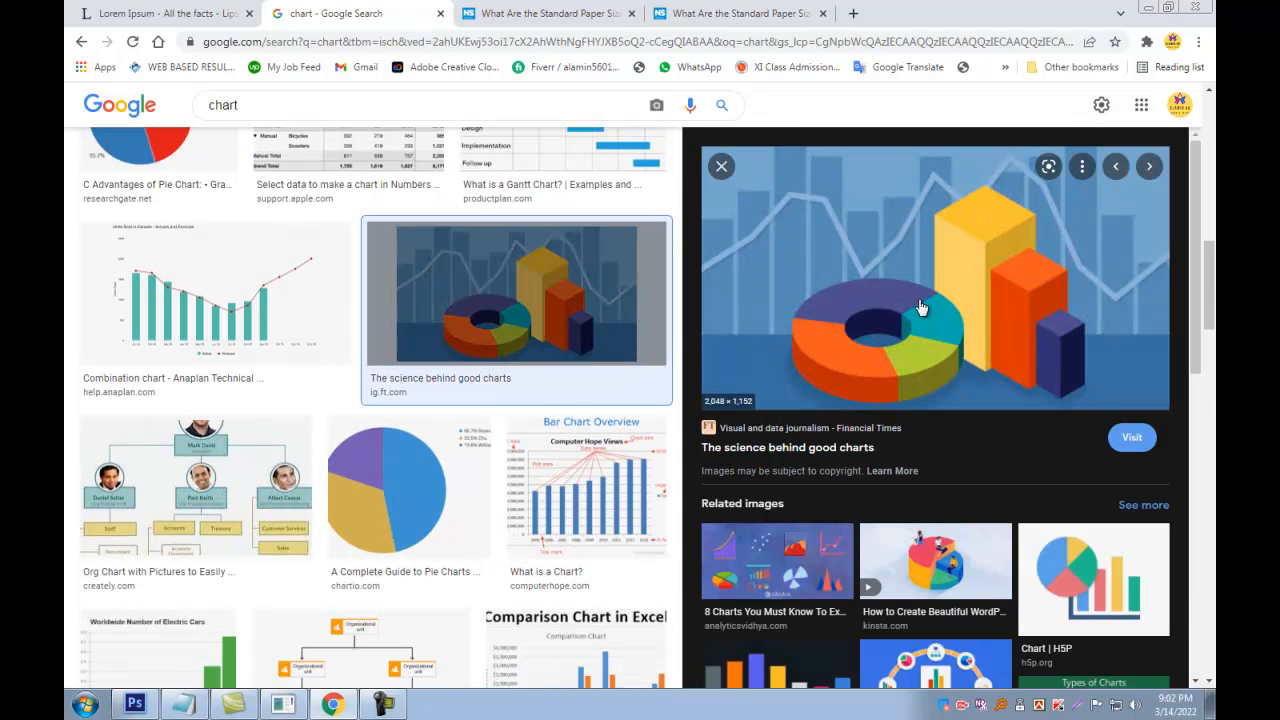
scroll(966, 371, down, 2)
scroll(575, 488, down, 3)
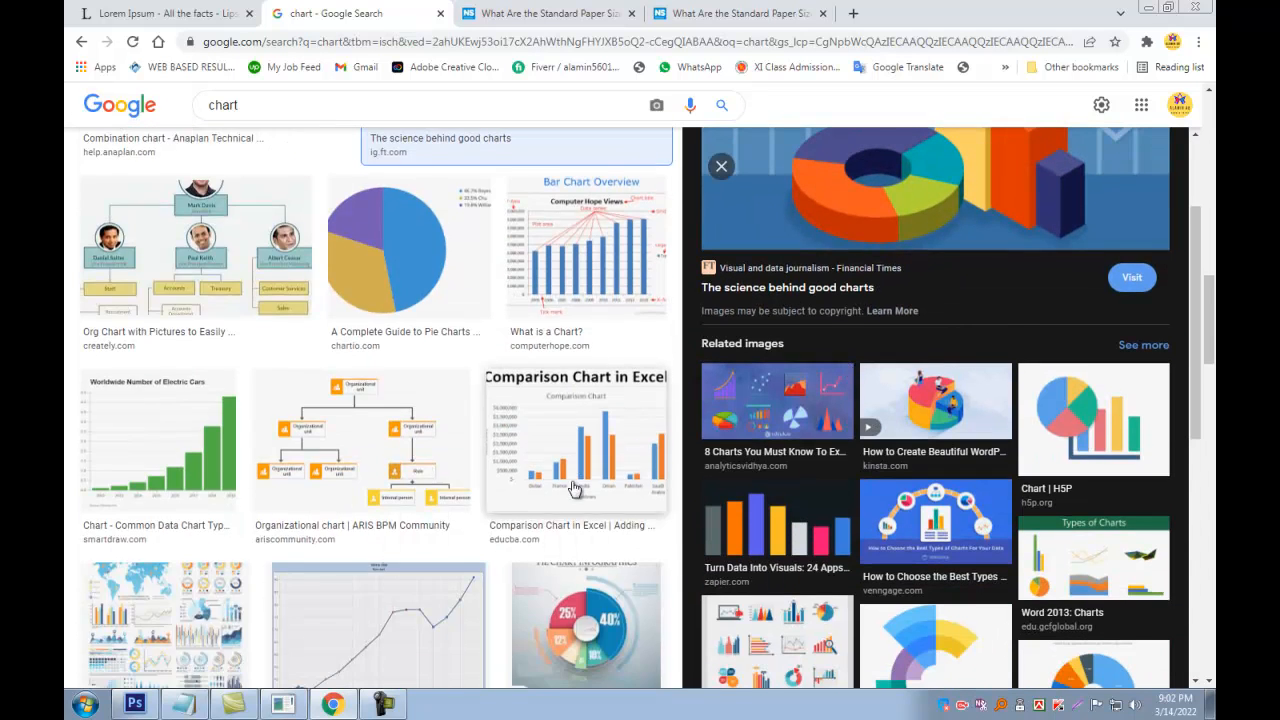
click(922, 398)
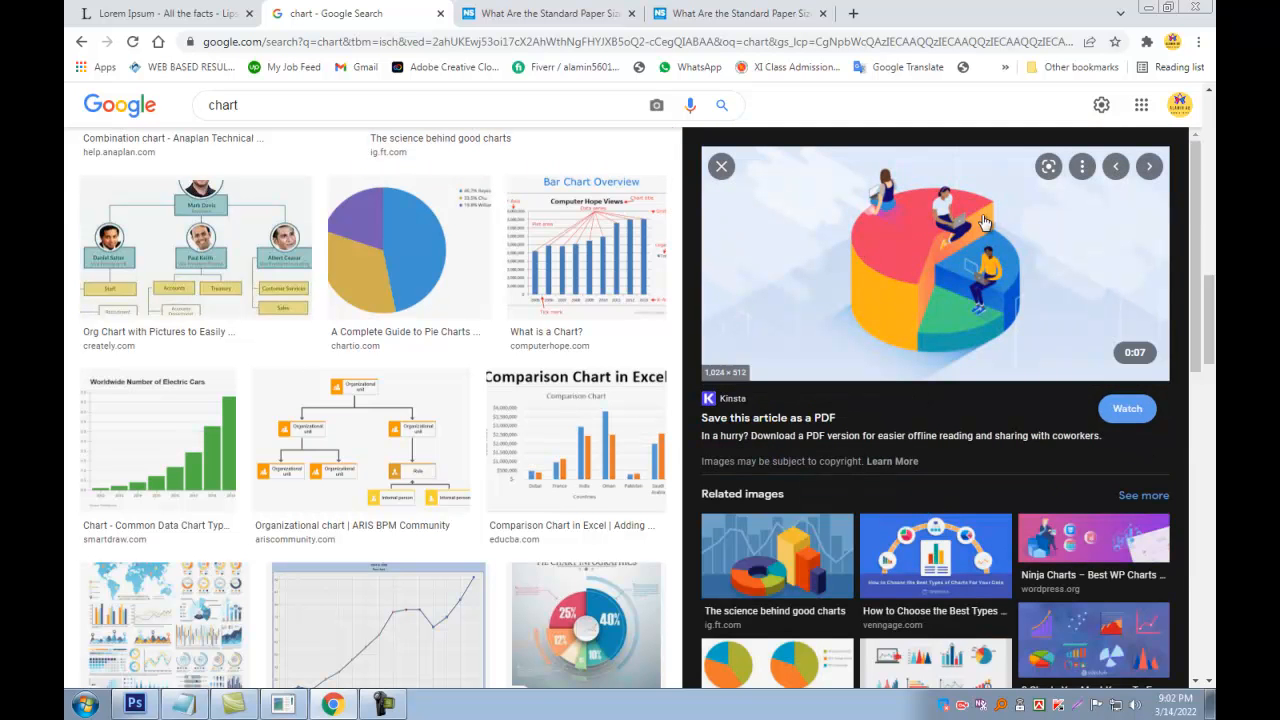
scroll(926, 371, down, 2)
scroll(395, 497, down, 2)
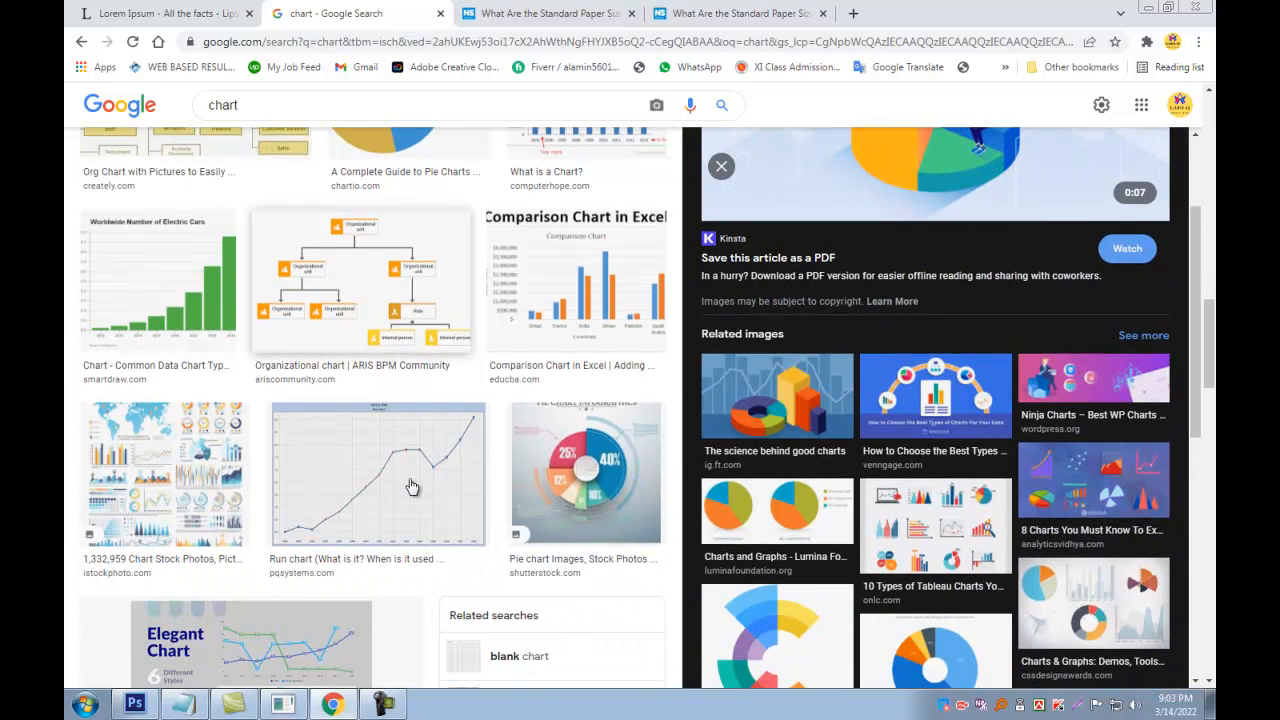
scroll(423, 474, up, 8)
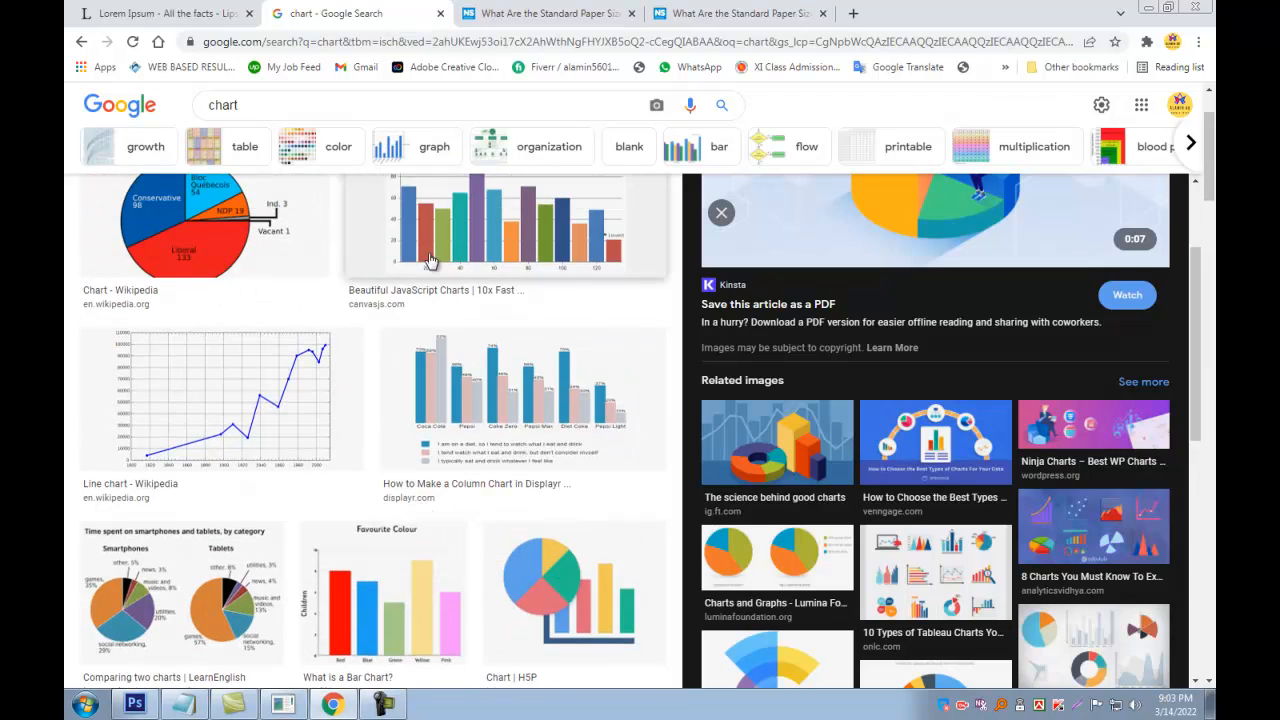
click(440, 235)
key(Right)
Step: Return to the Word document and add a block of blank lines below the numbered list, above the body paragraph
click(1146, 8)
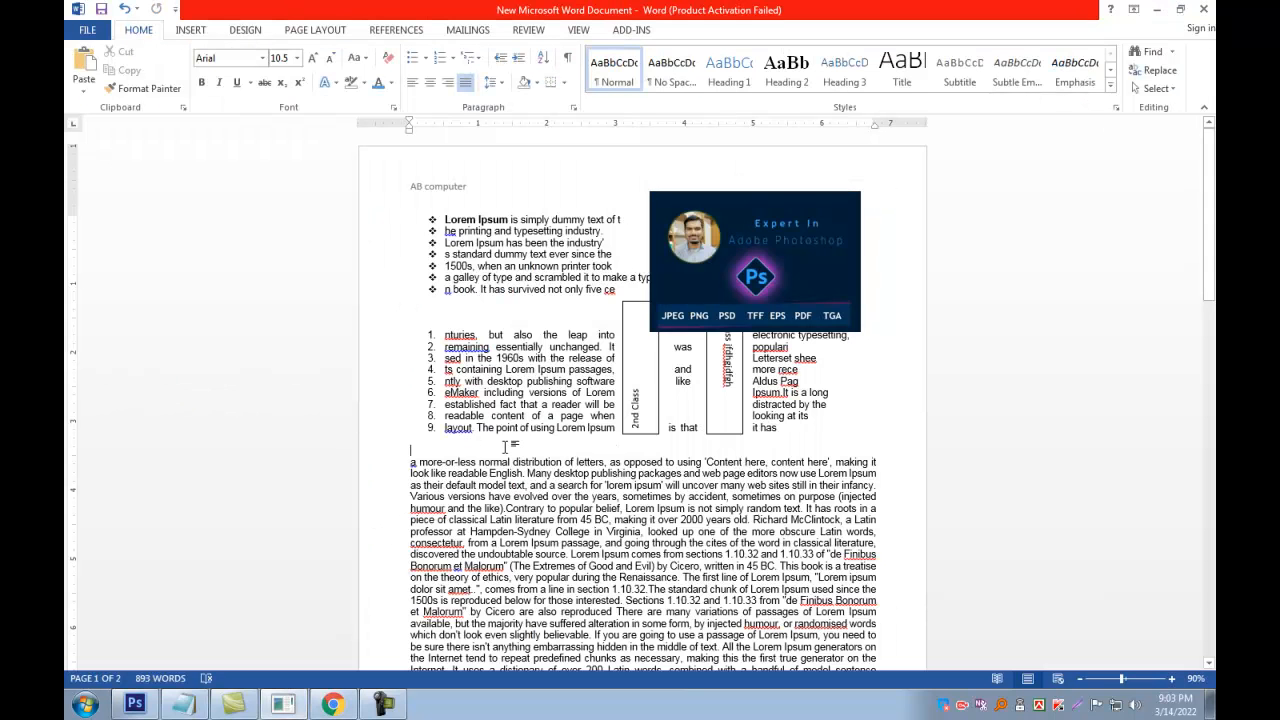
key(Return)
key(Return)
key(Return)
key(Return)
key(Return)
key(Return)
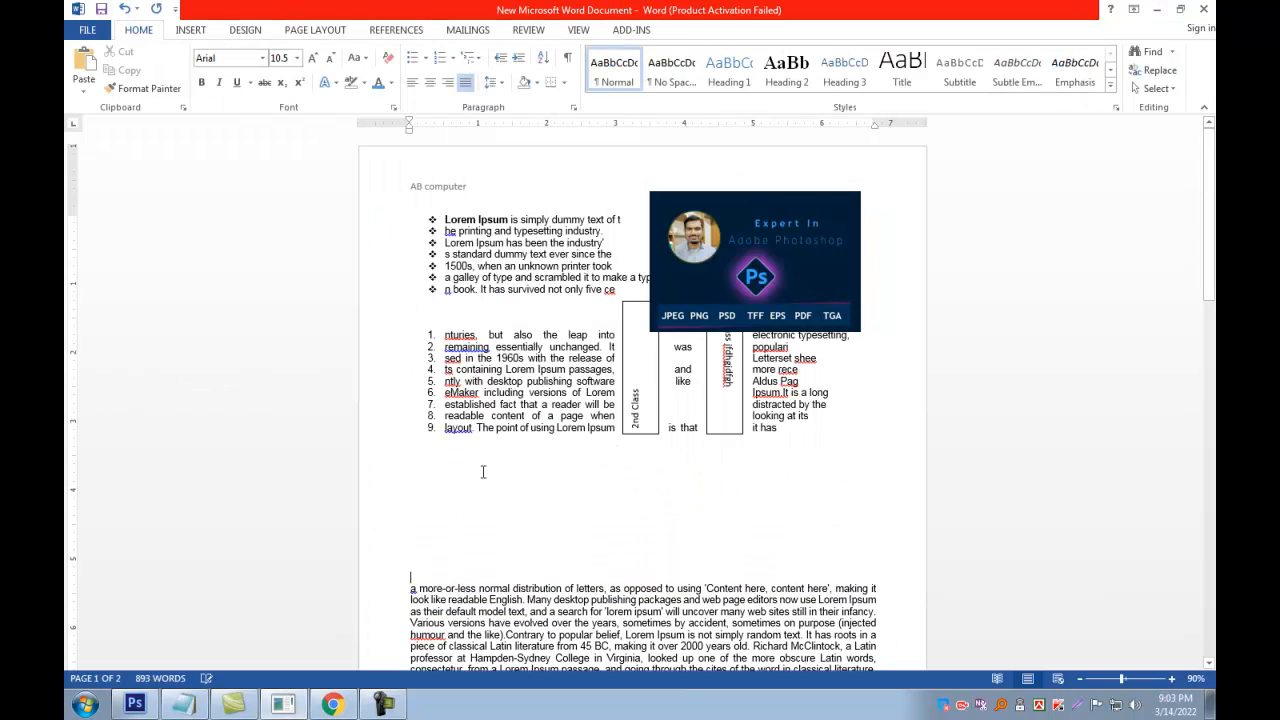
Step: Start inserting a chart and review the available chart types from Column, Line and Pie through Radar and Combo
click(192, 31)
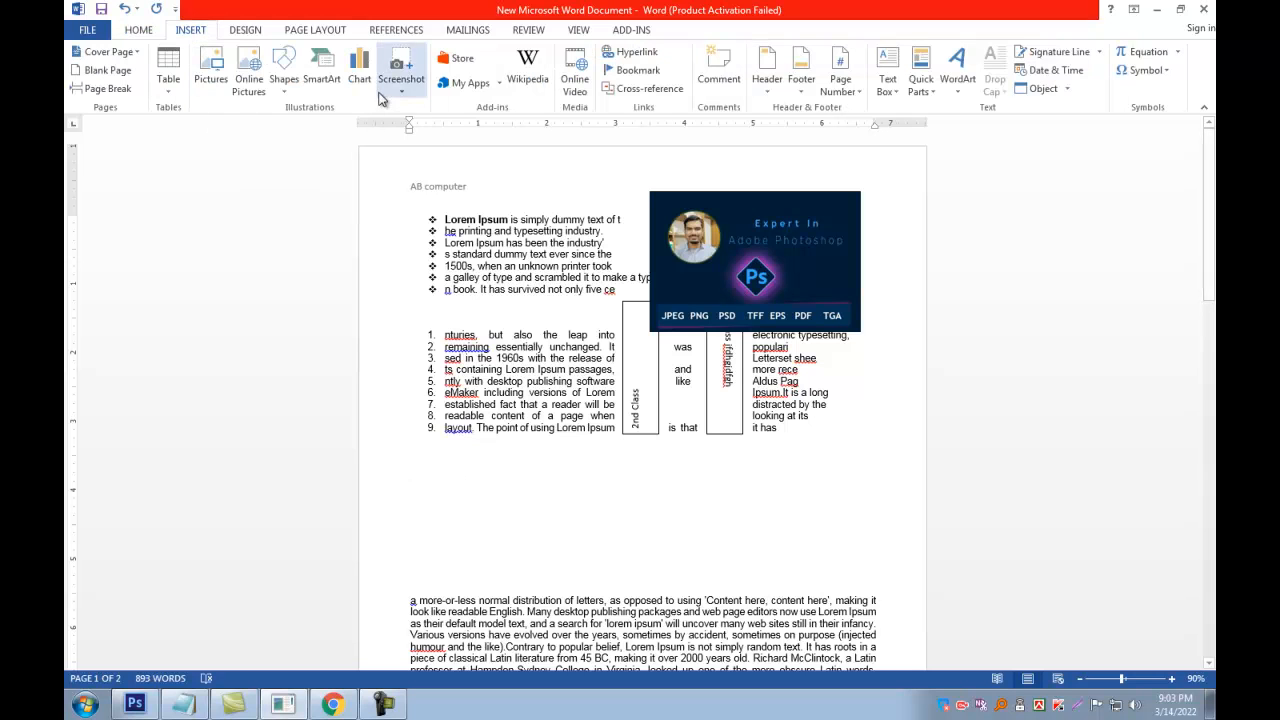
click(361, 79)
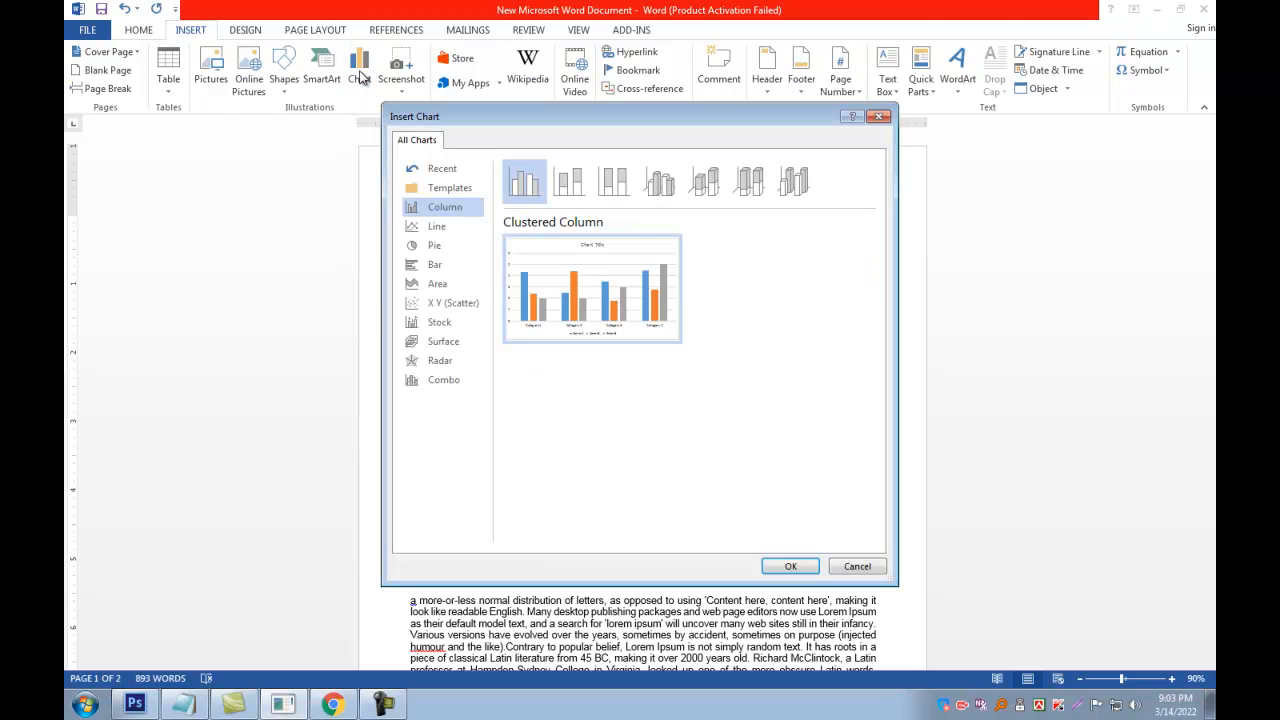
click(438, 226)
click(440, 207)
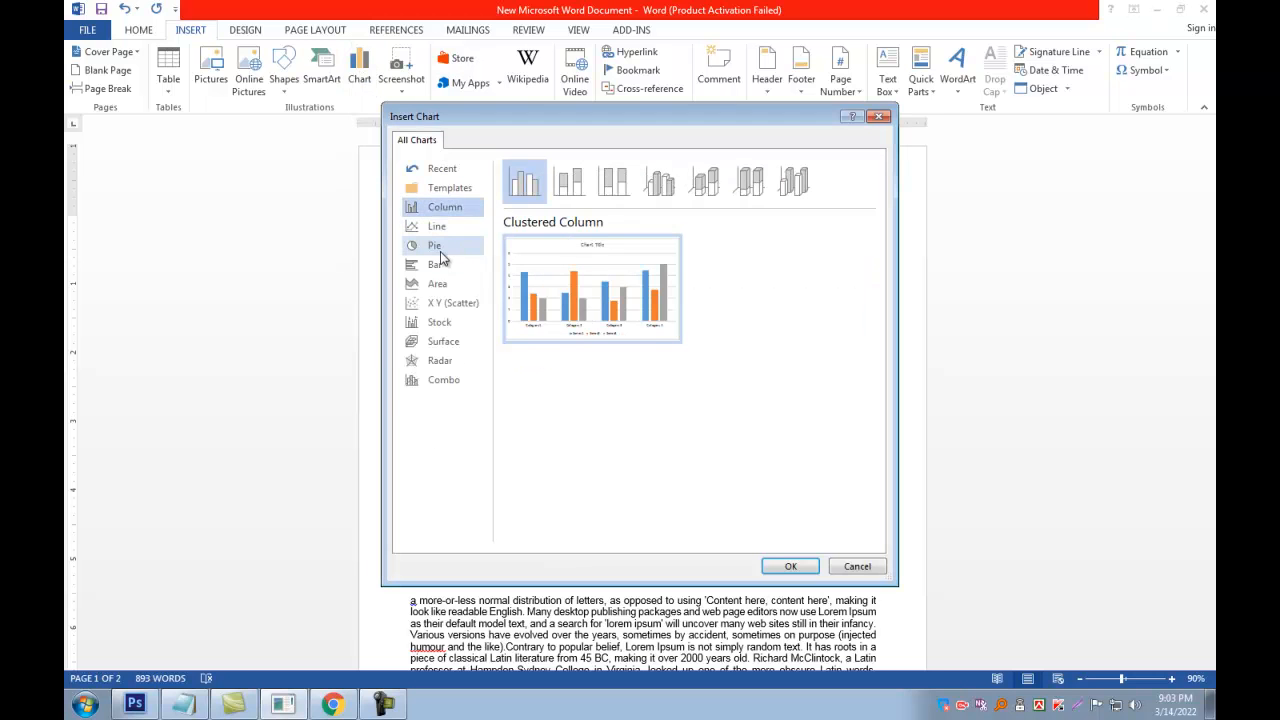
click(434, 245)
mouse_move(638, 295)
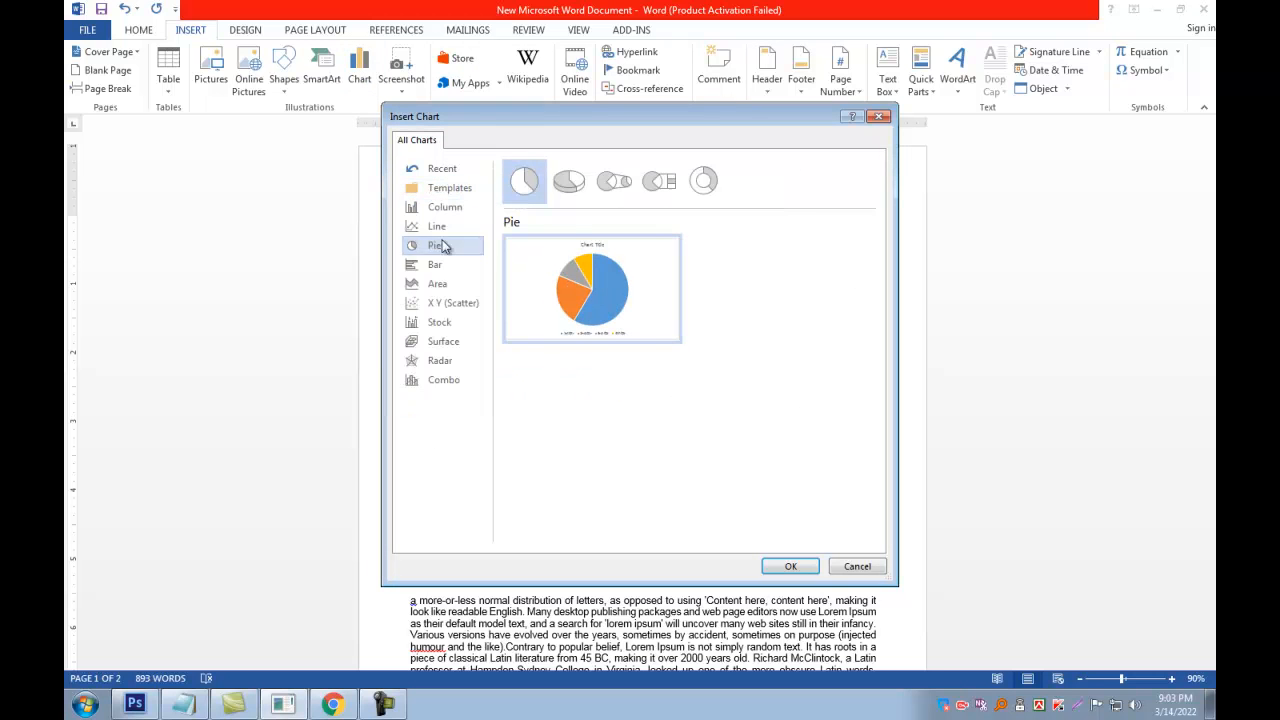
click(434, 264)
click(437, 284)
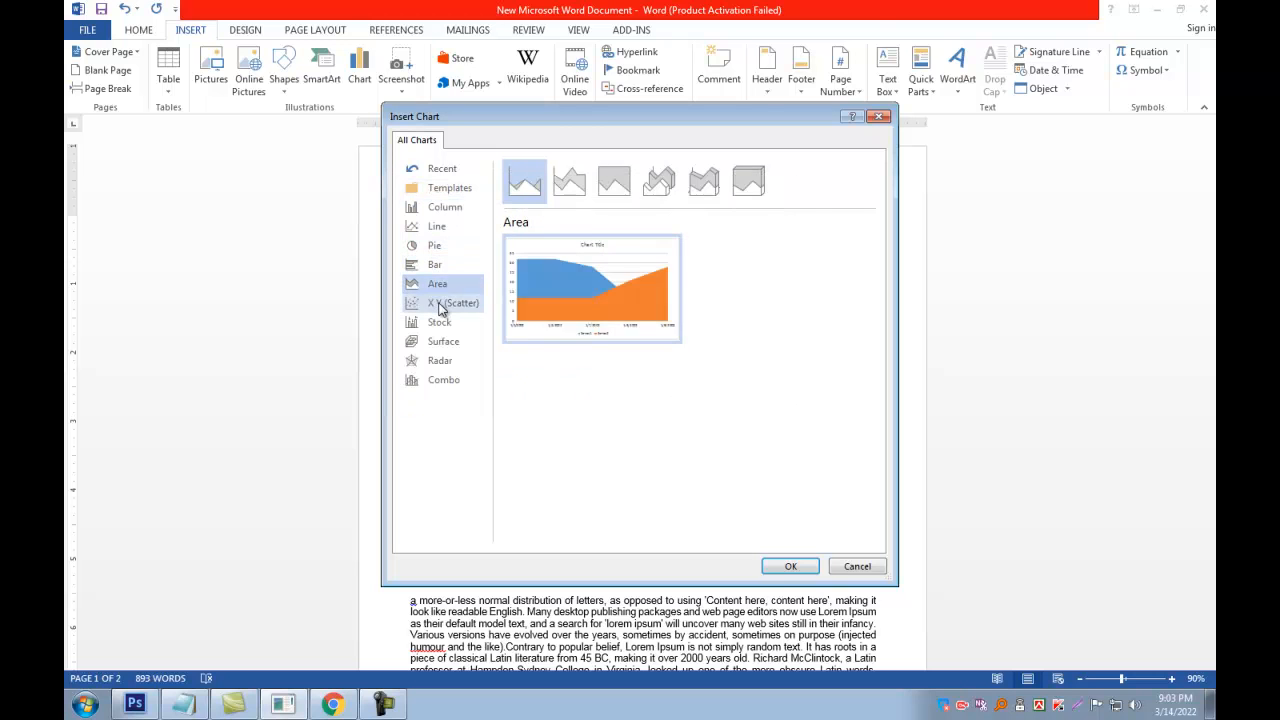
click(441, 303)
click(439, 322)
click(443, 341)
click(447, 362)
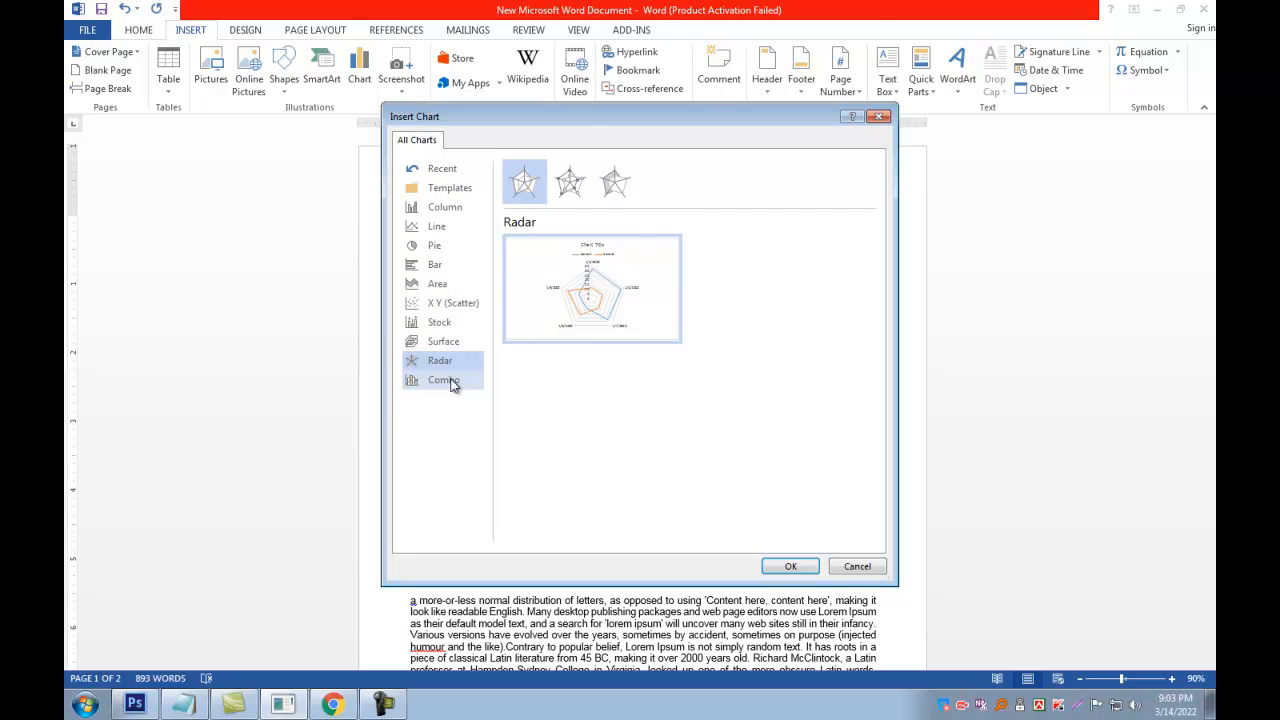
click(445, 380)
Step: Compare the column chart subtypes and insert a Clustered Column chart in the blank space below the numbered list
click(453, 207)
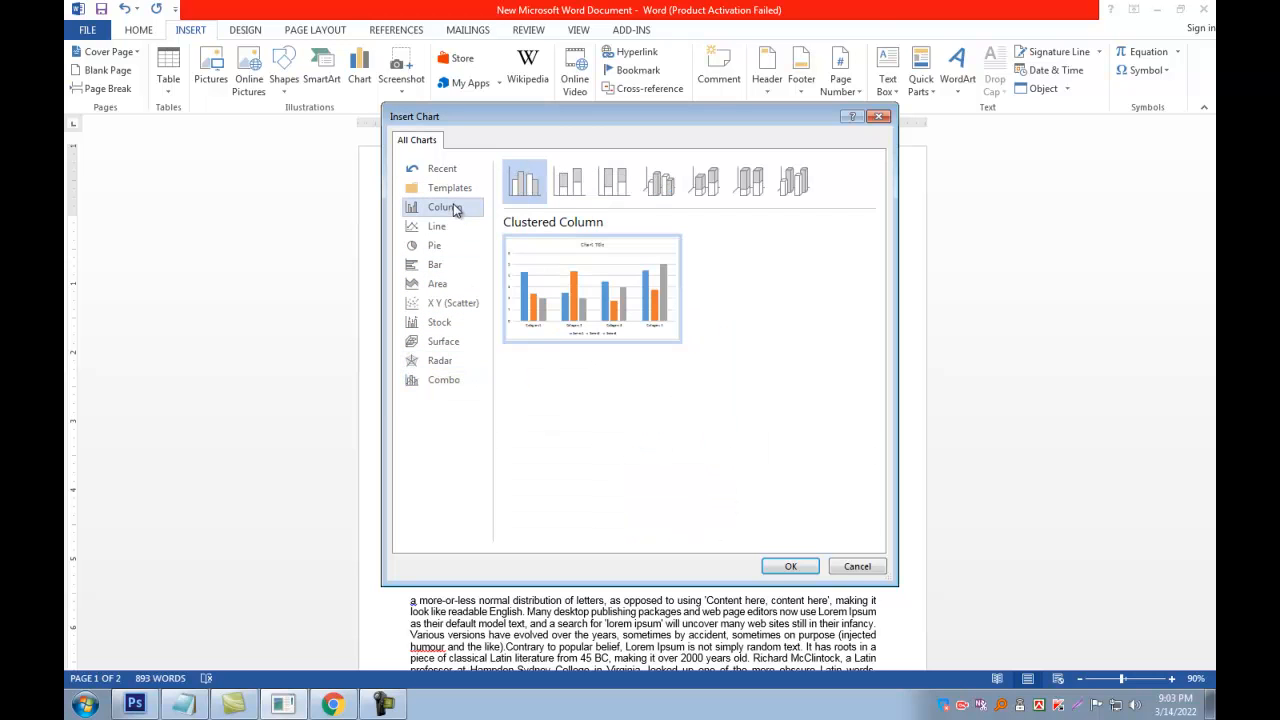
click(573, 187)
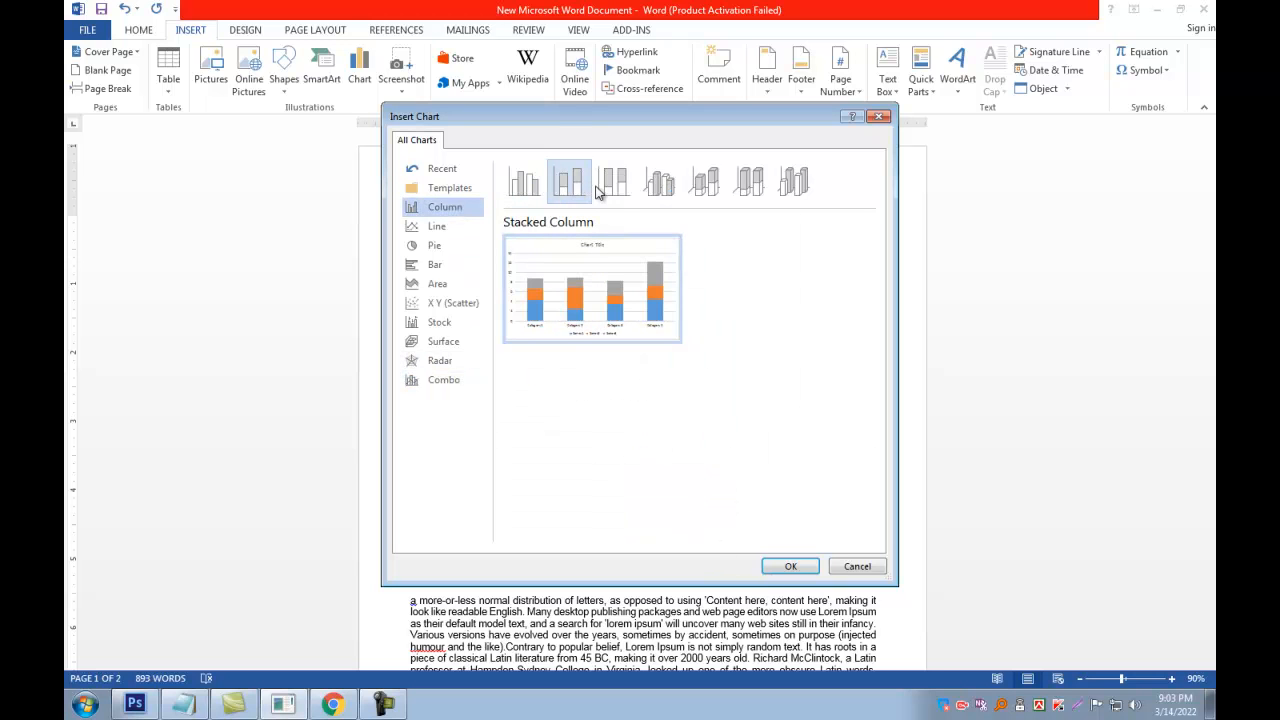
click(614, 185)
click(659, 185)
click(705, 185)
click(750, 185)
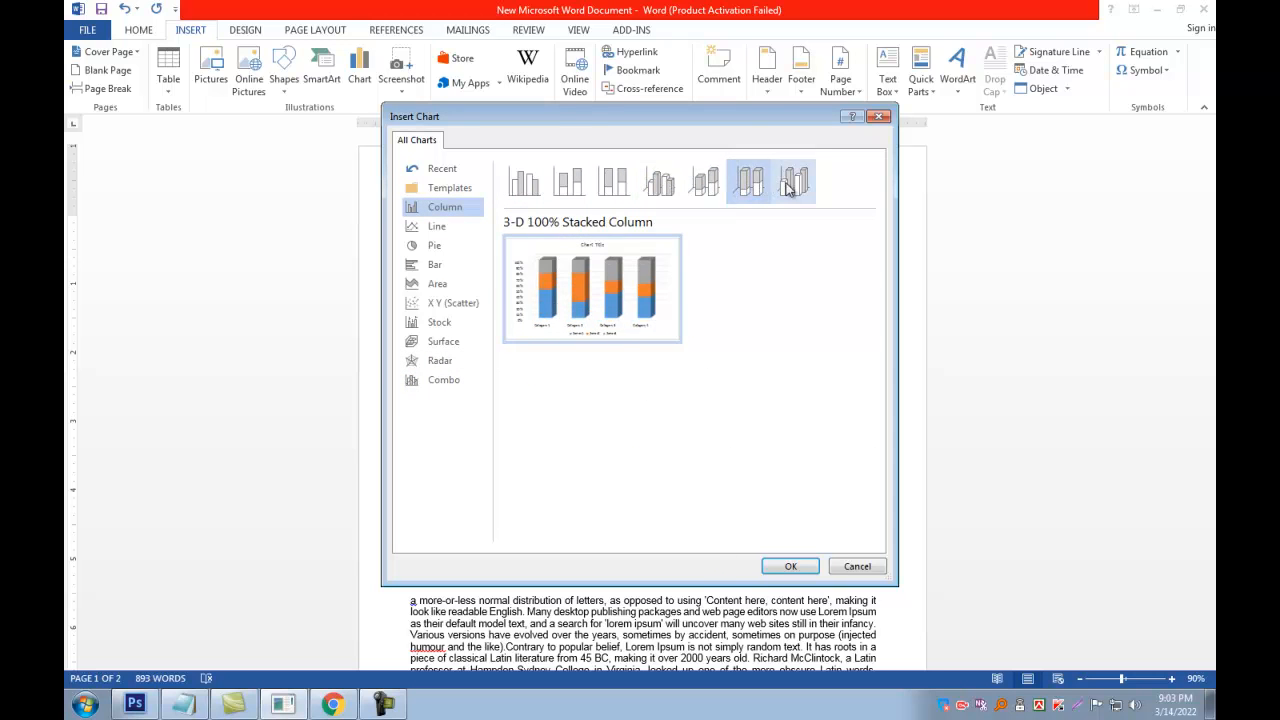
click(781, 190)
click(524, 182)
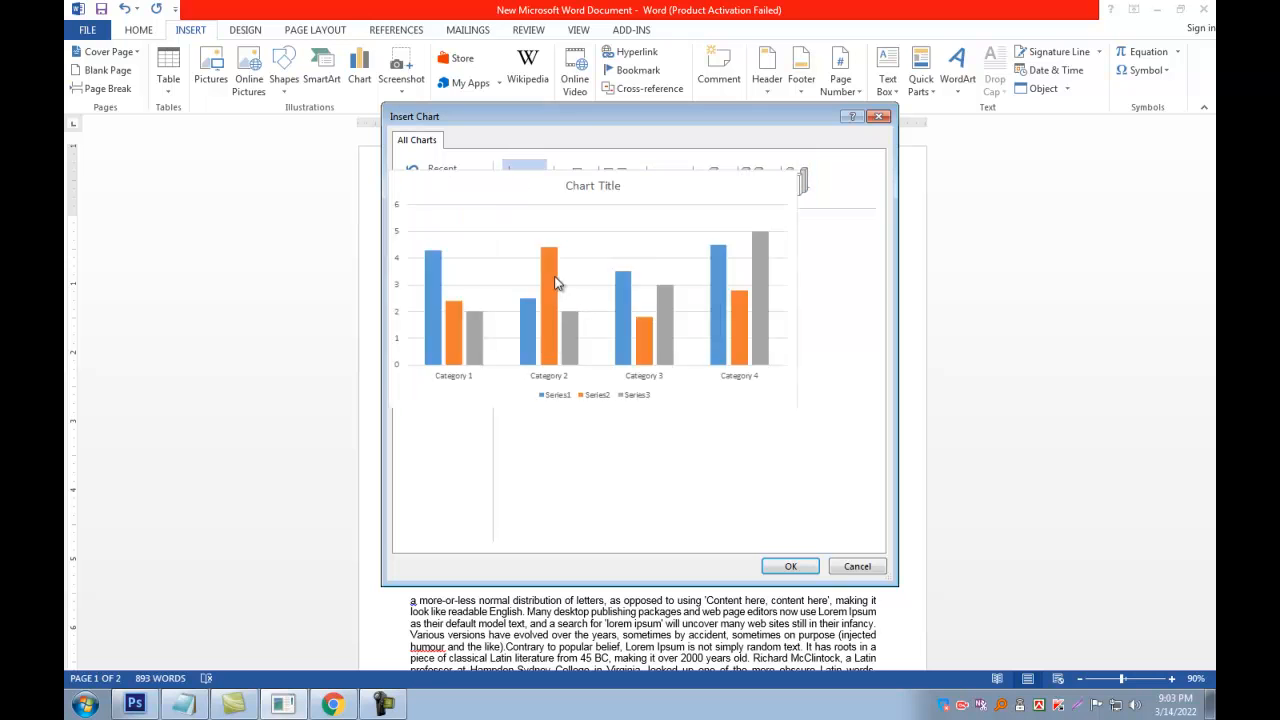
click(790, 566)
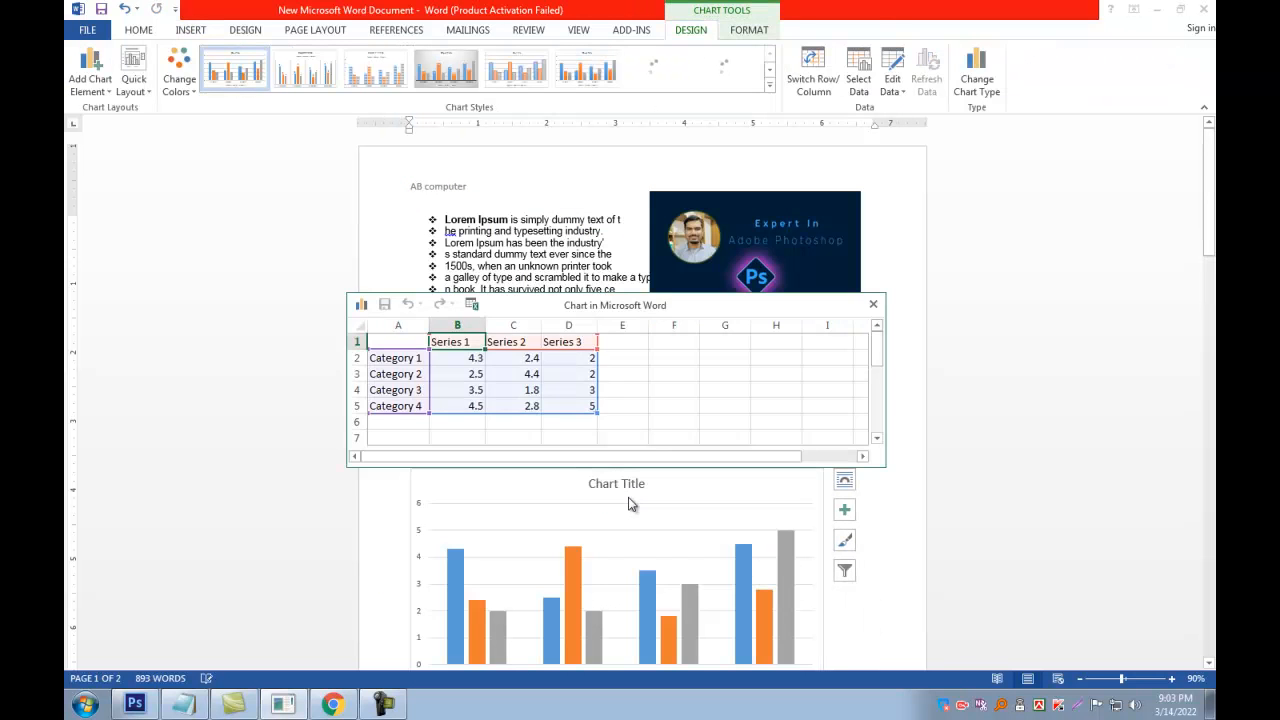
Step: Move the chart's data sheet clear of the columns and show its first rows alongside the whole chart
click(775, 540)
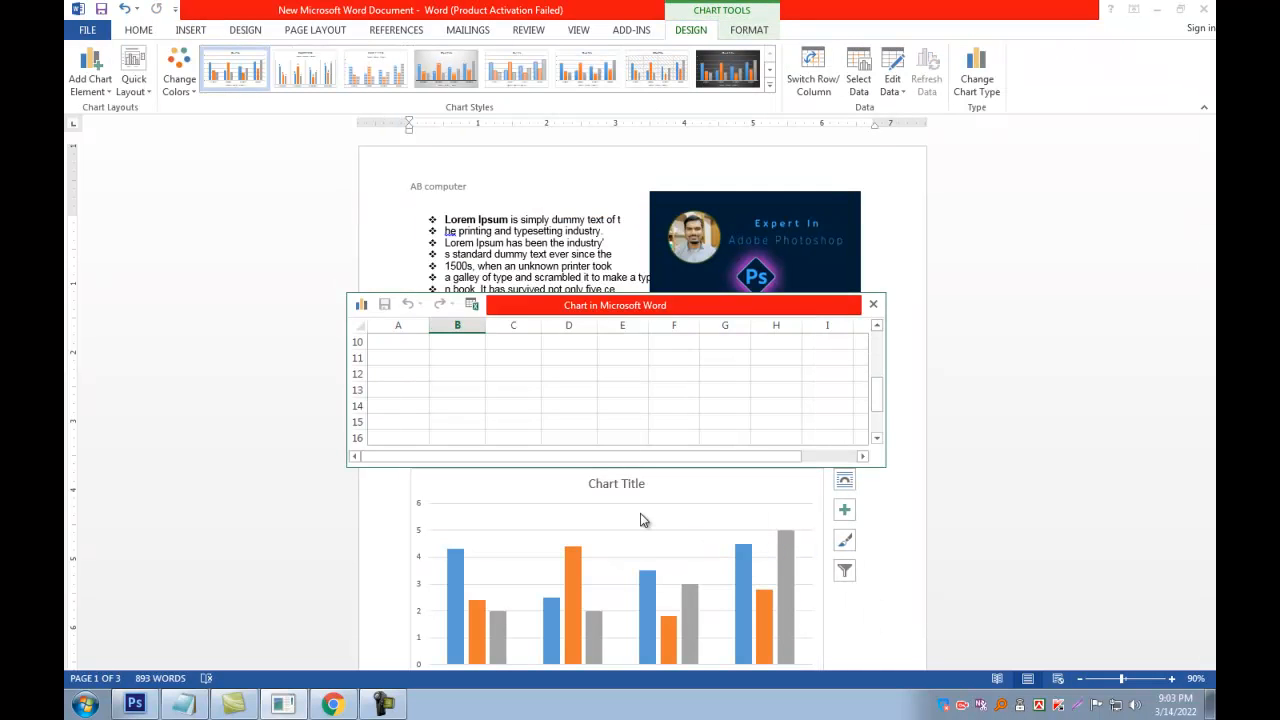
drag(717, 306, 967, 296)
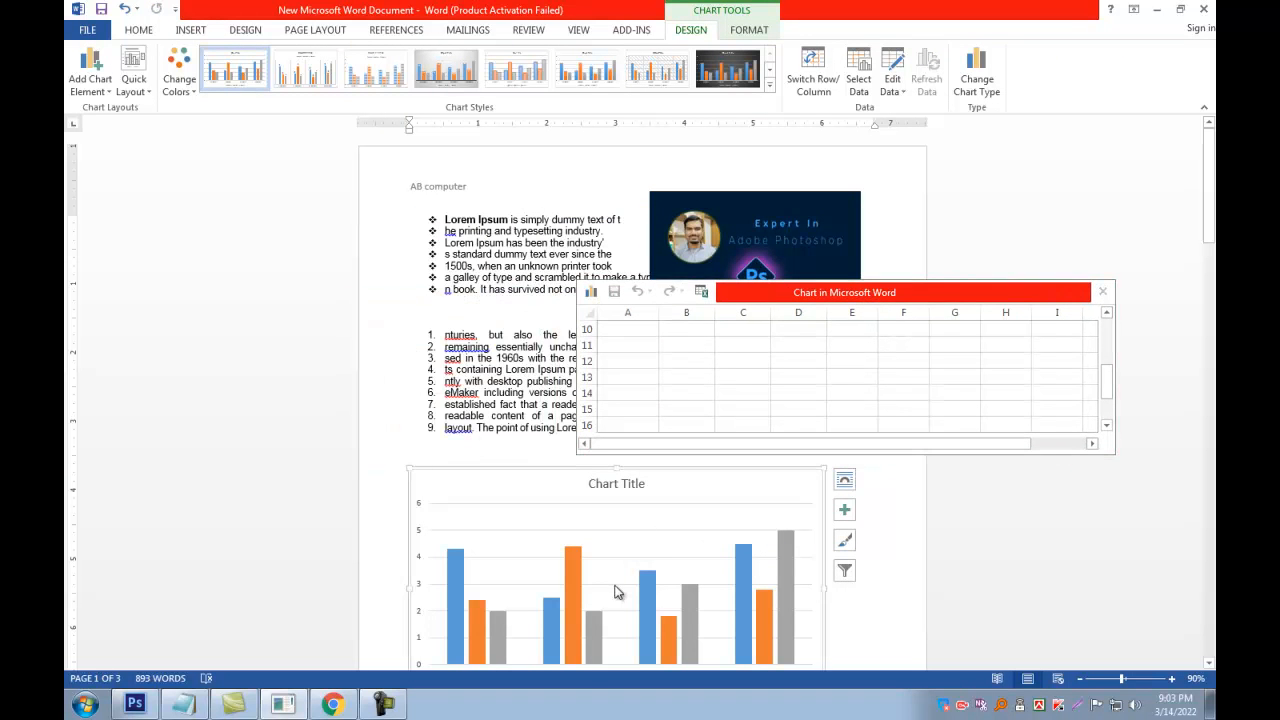
scroll(614, 585, down, 2)
drag(760, 298, 781, 266)
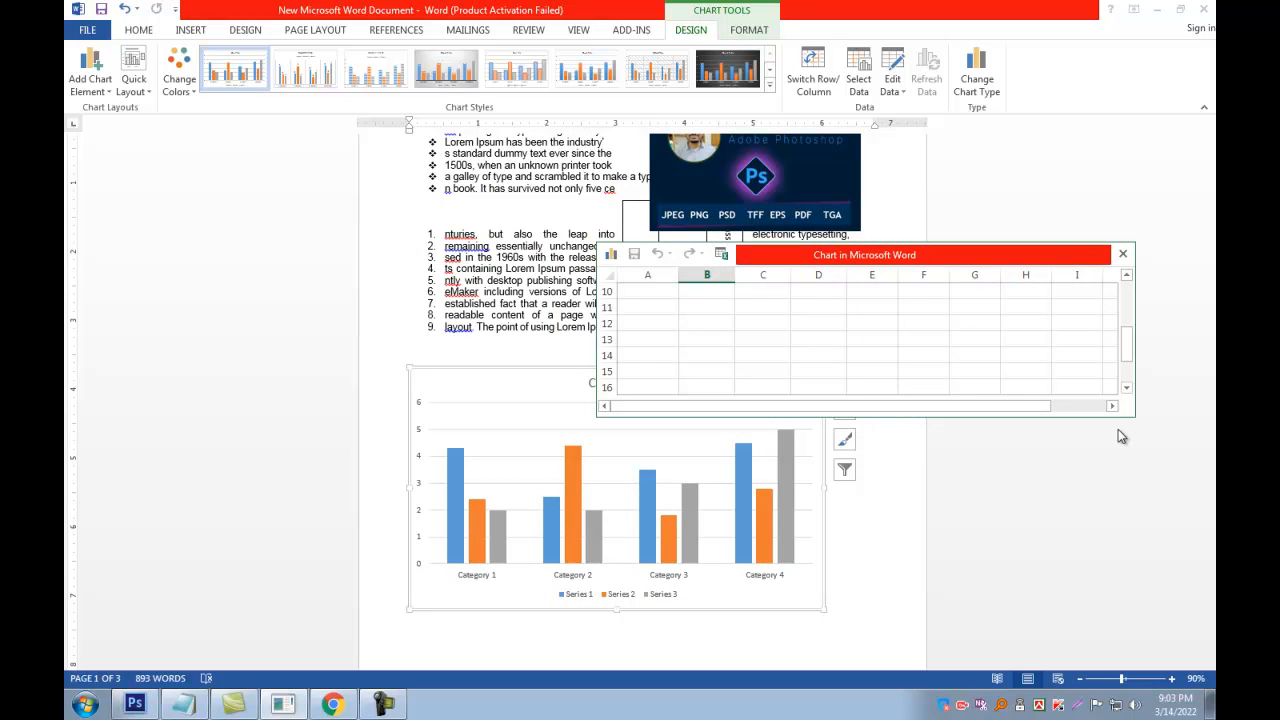
drag(1127, 345, 1127, 289)
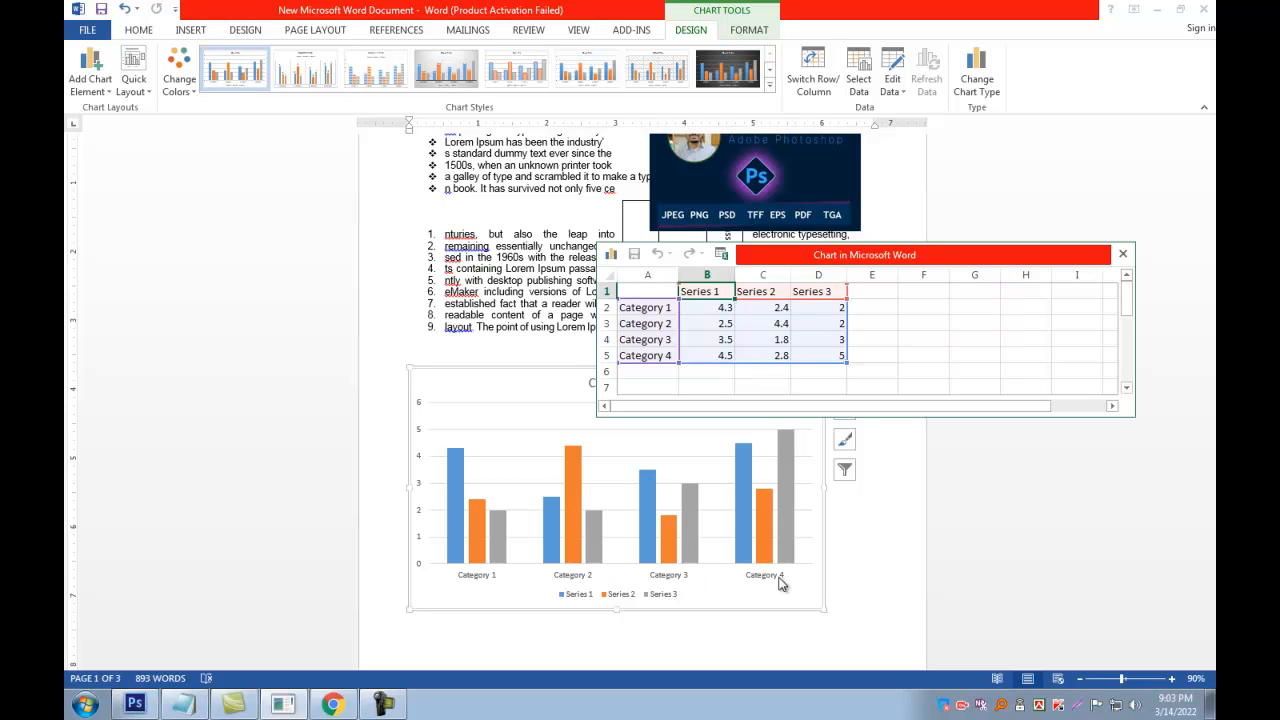
drag(702, 308, 837, 354)
key(Delete)
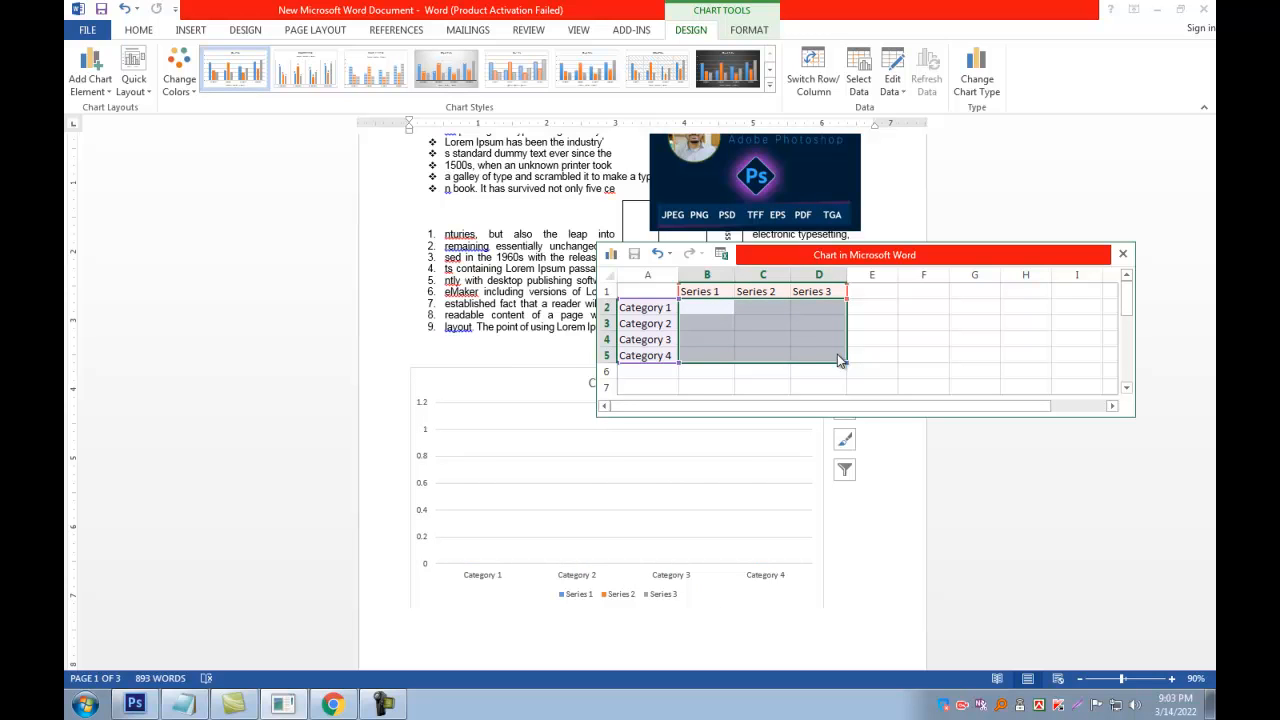
key(ctrl+z)
Step: Clear the Category 2, 3 and 4 rows (A3:D5) from the chart data and select cell B2
click(645, 355)
drag(632, 326, 823, 358)
key(Delete)
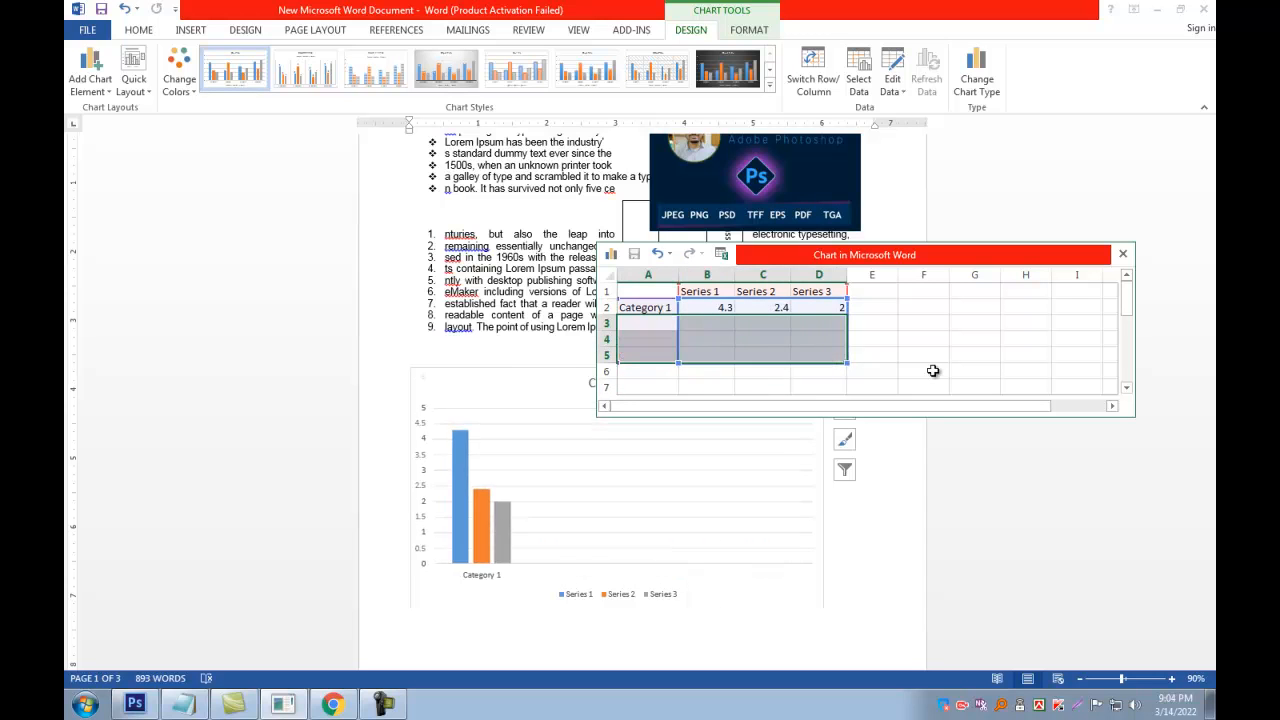
click(826, 360)
click(662, 320)
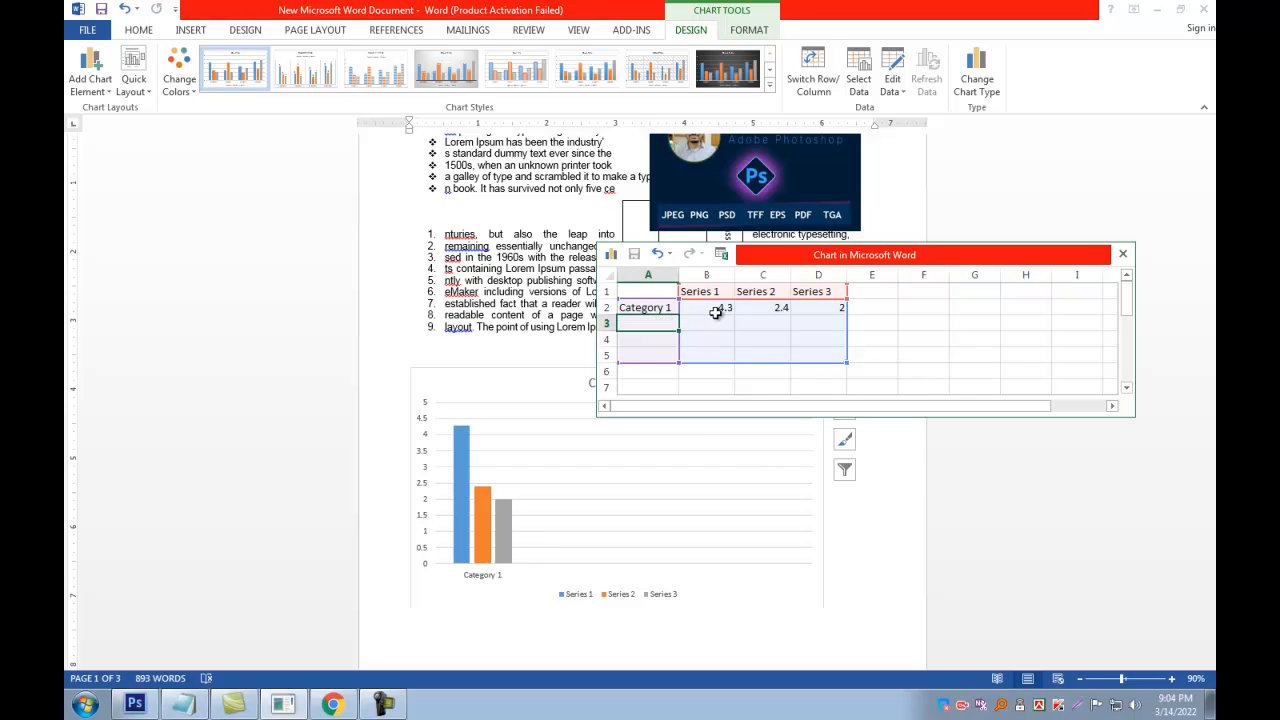
click(713, 309)
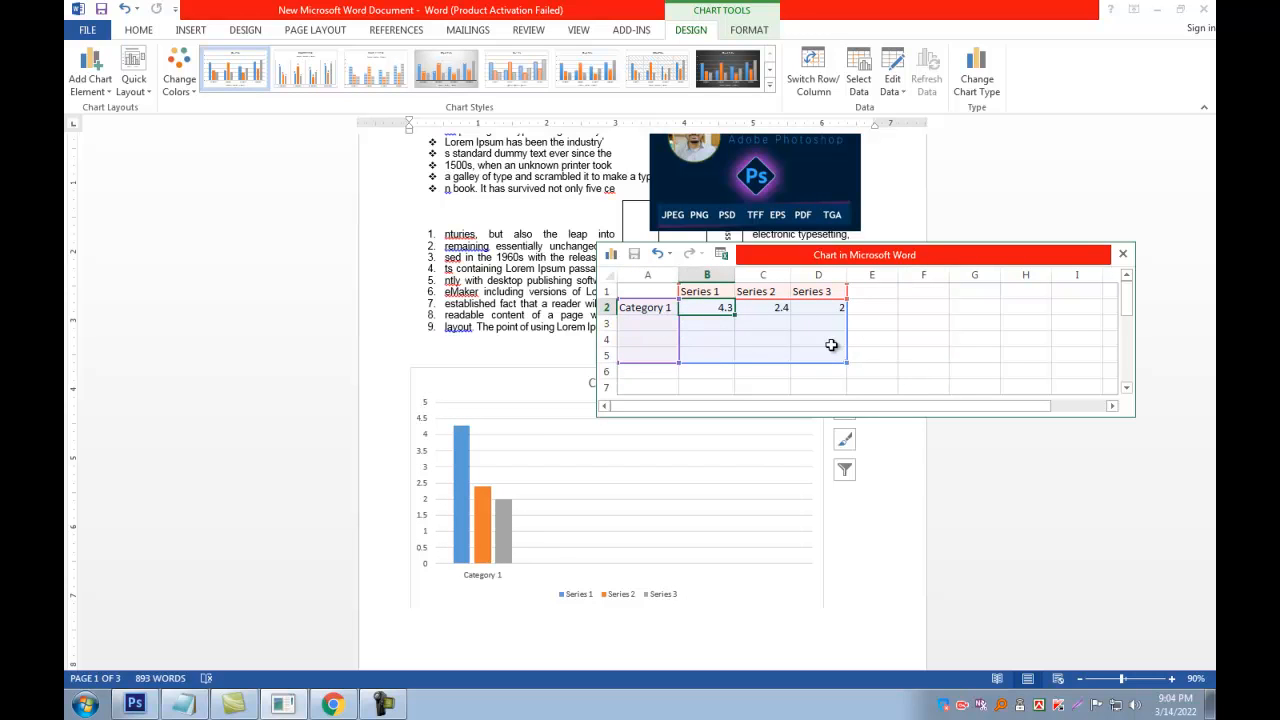
Step: Set the Series 1 value of Category 1 in the chart data to 5
click(905, 338)
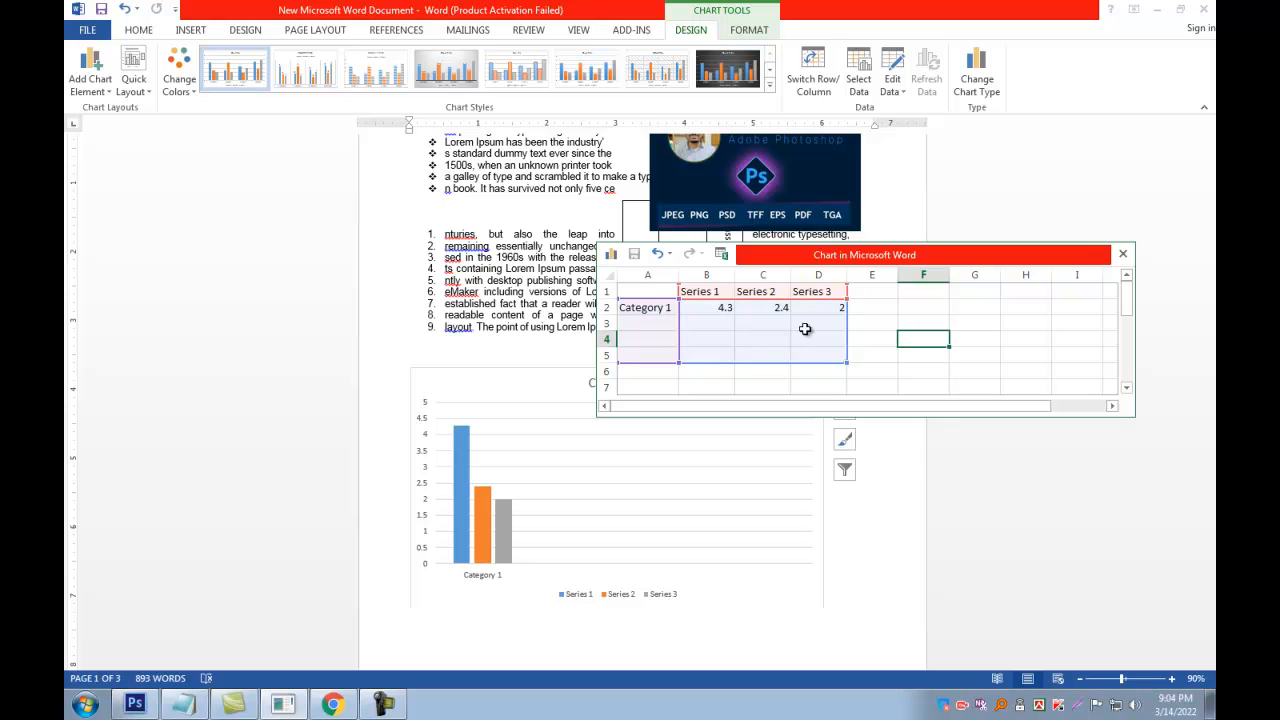
click(721, 311)
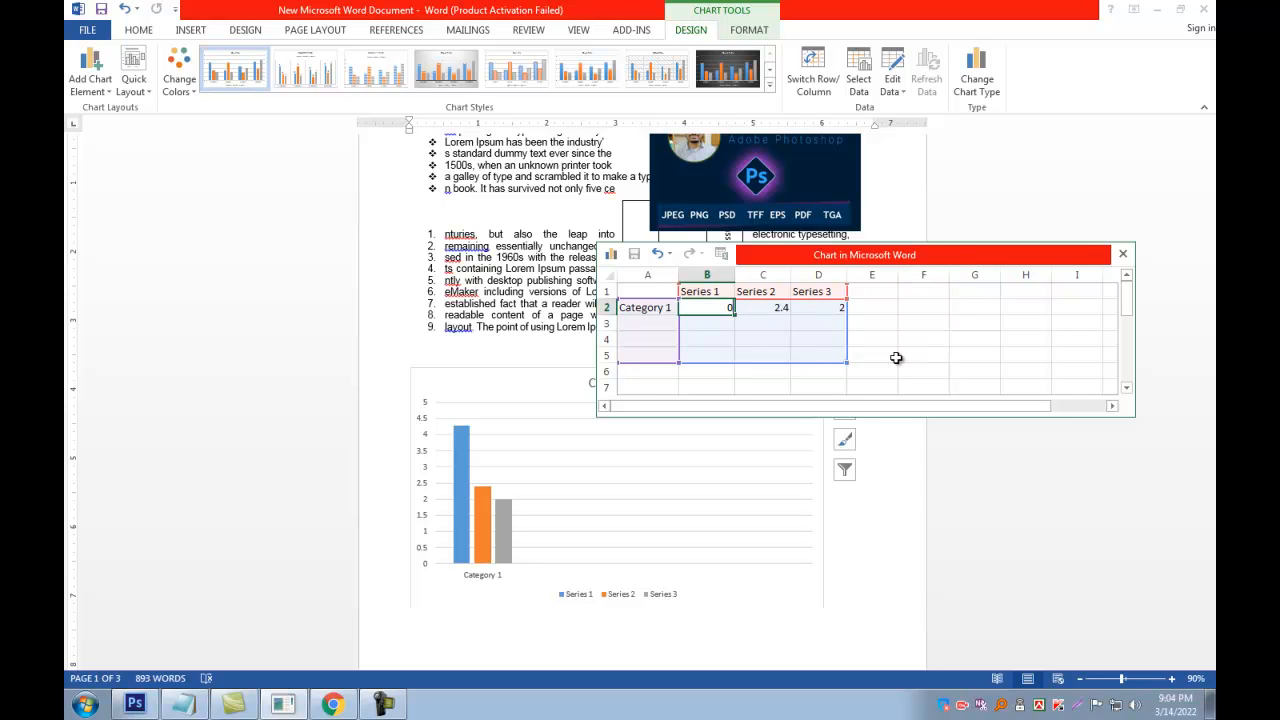
text(00)
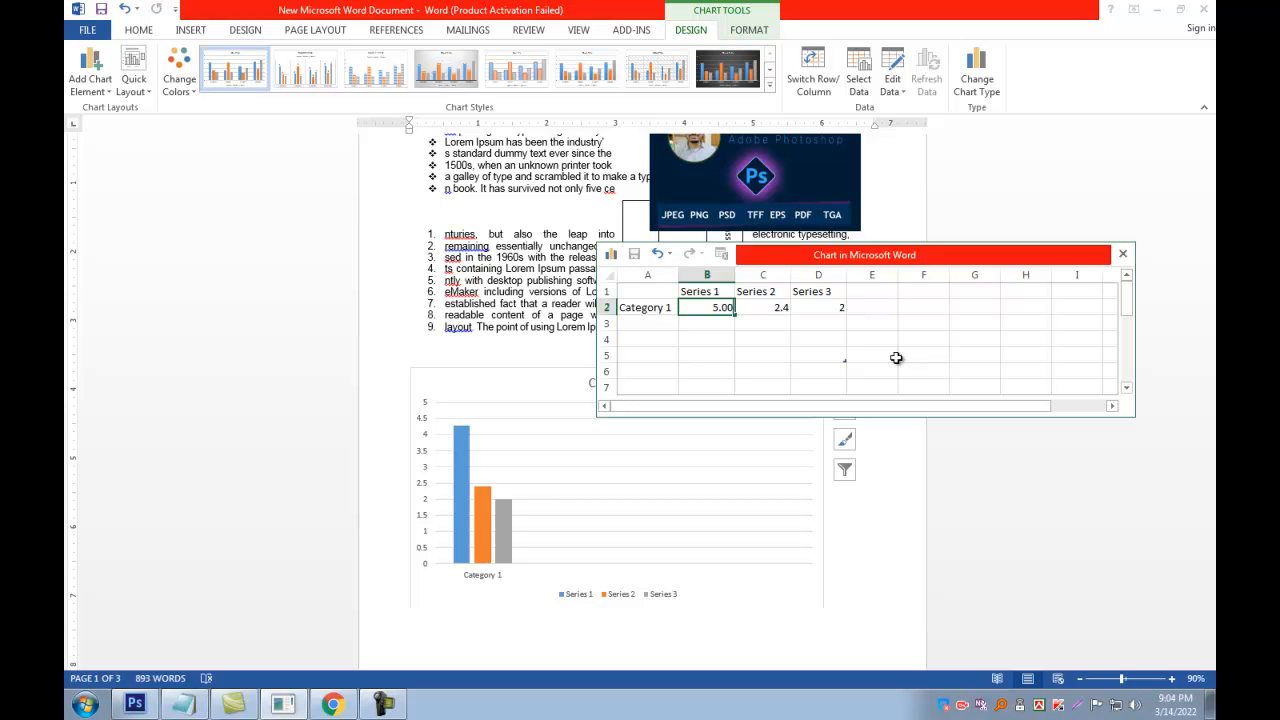
click(896, 358)
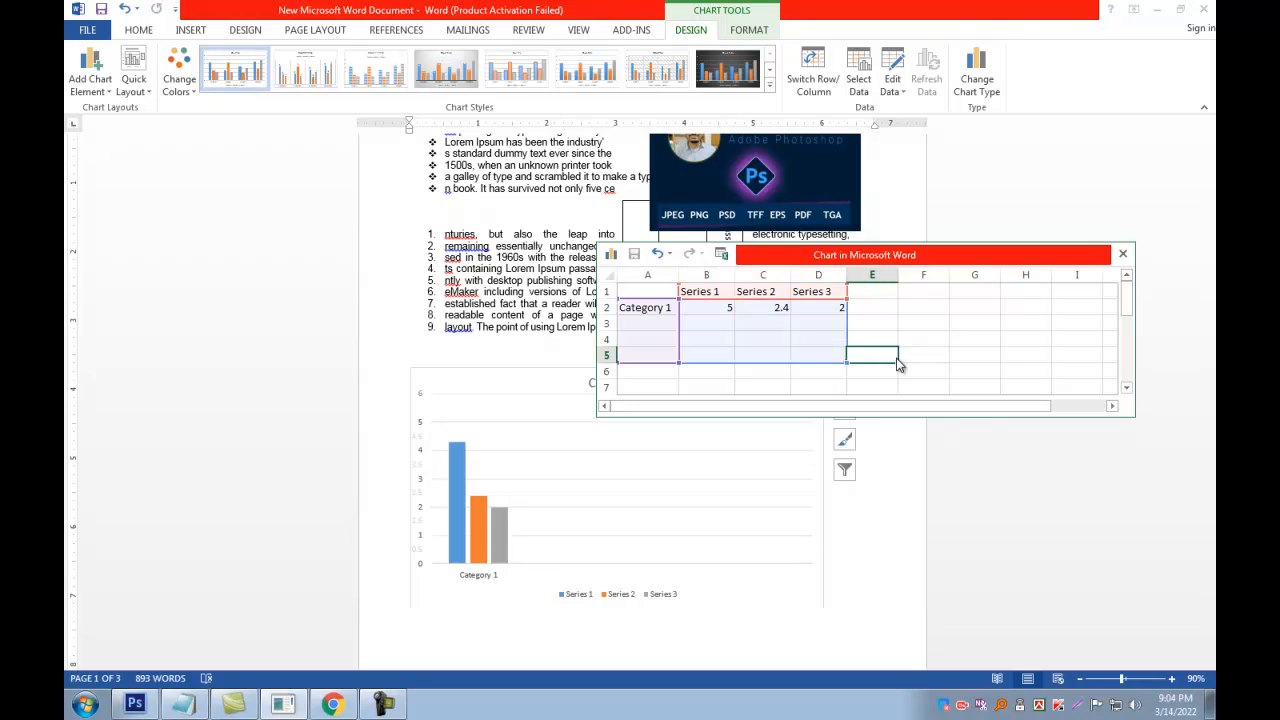
Step: Shift the chart's data sheet slightly and set the Series 1 value of Category 1 to 3.25
click(771, 305)
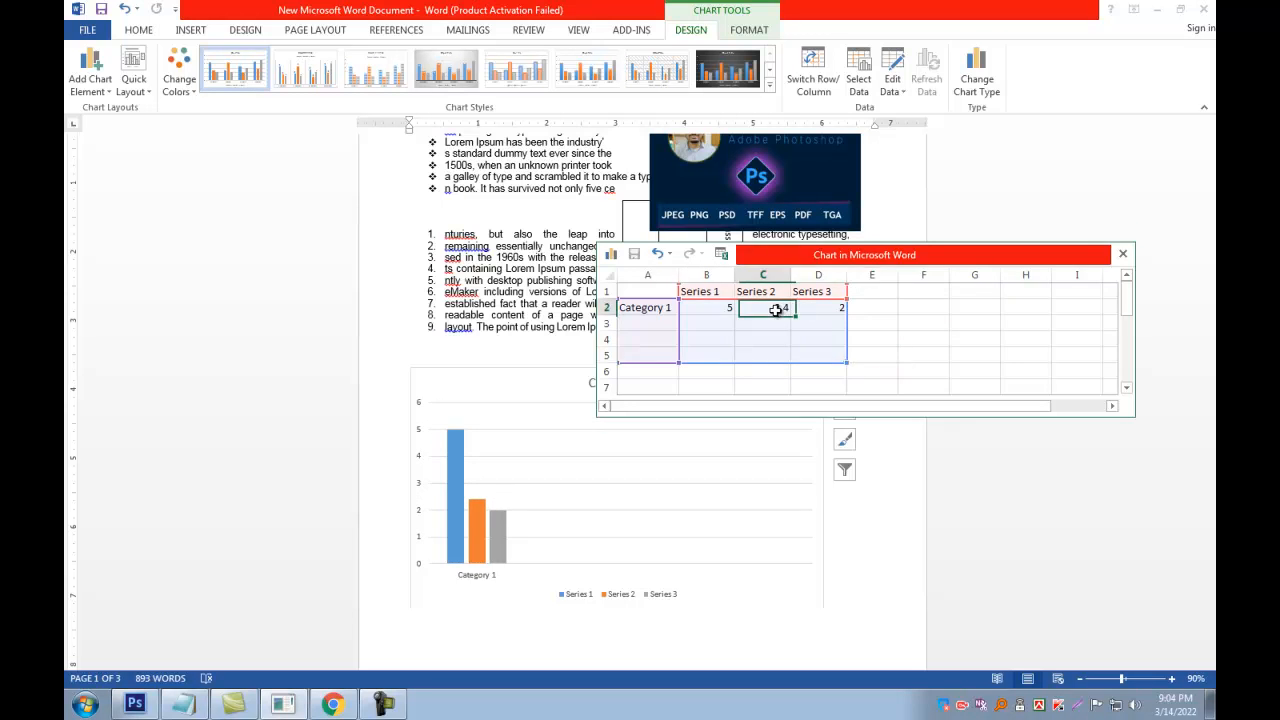
drag(879, 265, 904, 282)
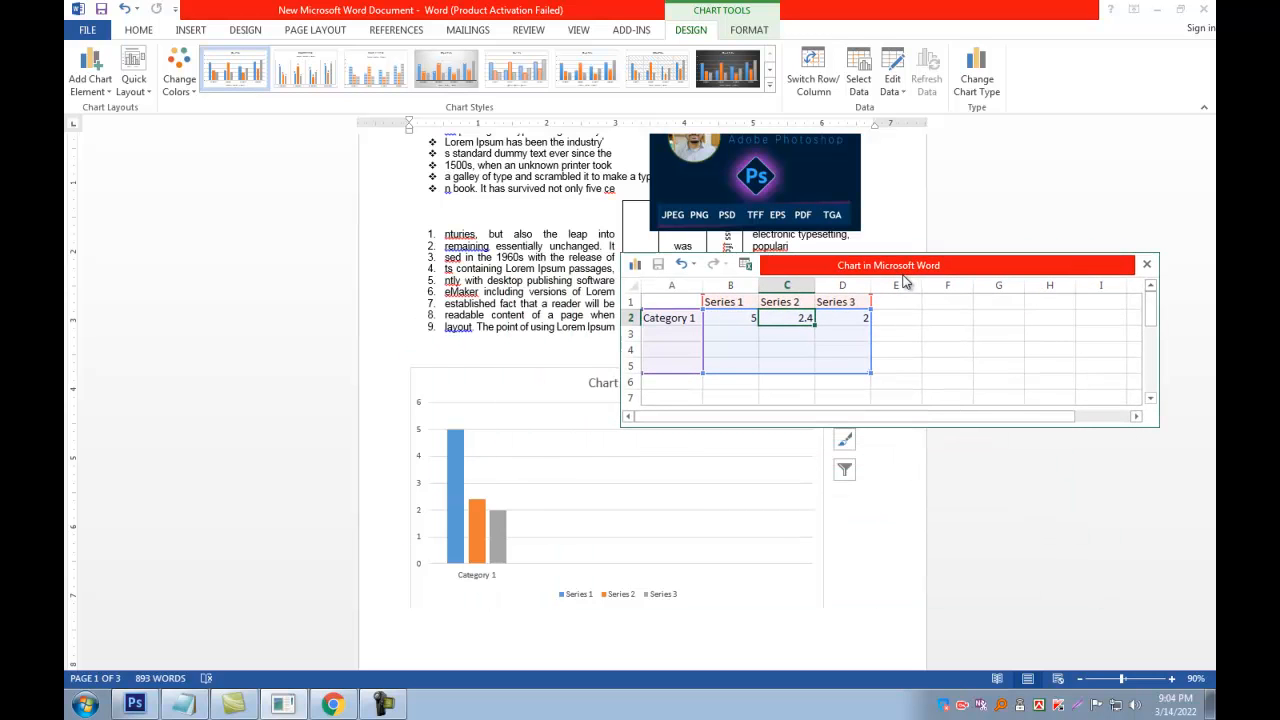
click(745, 330)
click(738, 318)
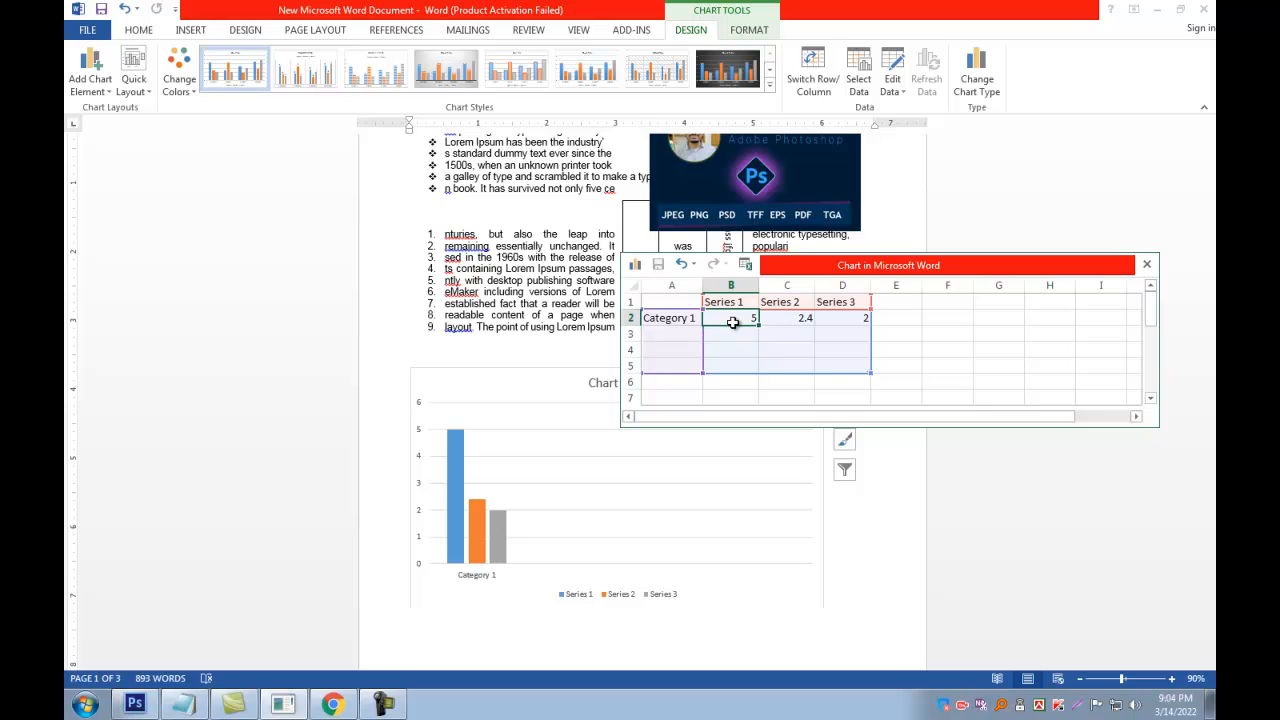
text(3.2)
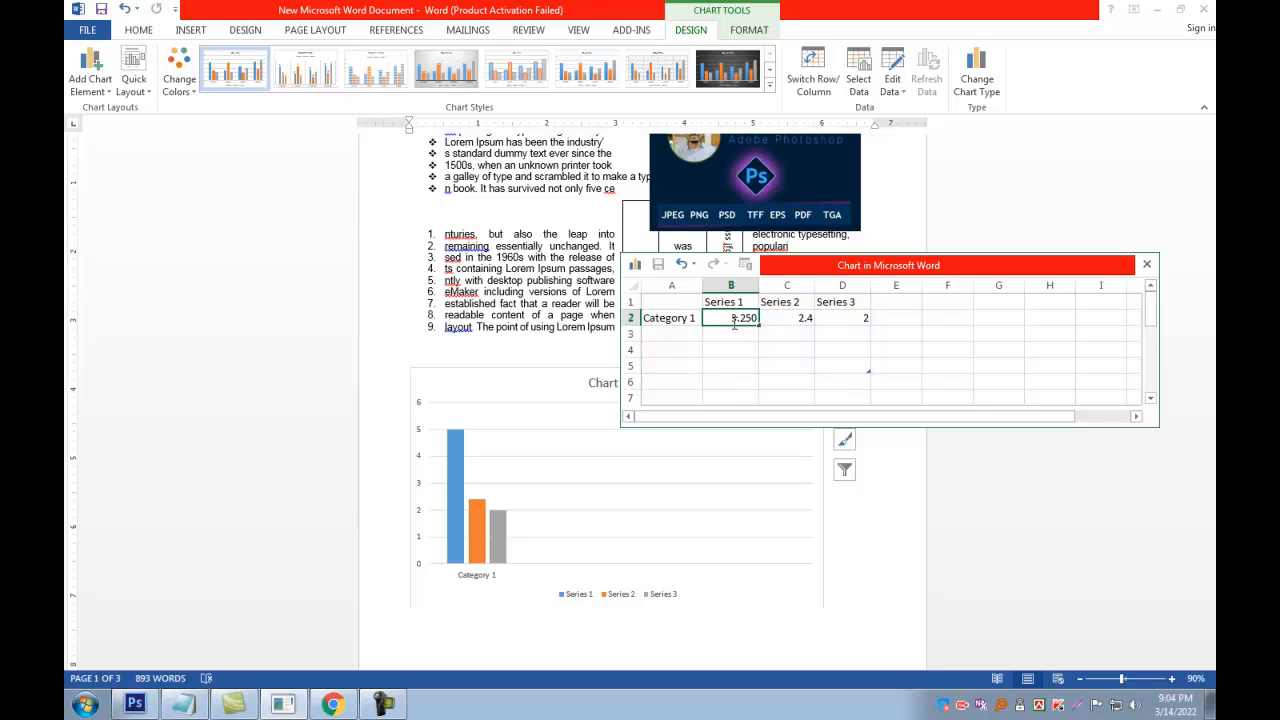
click(809, 347)
Step: Set the Series 2 value of Category 1 to 56, and replace it with 4
click(800, 318)
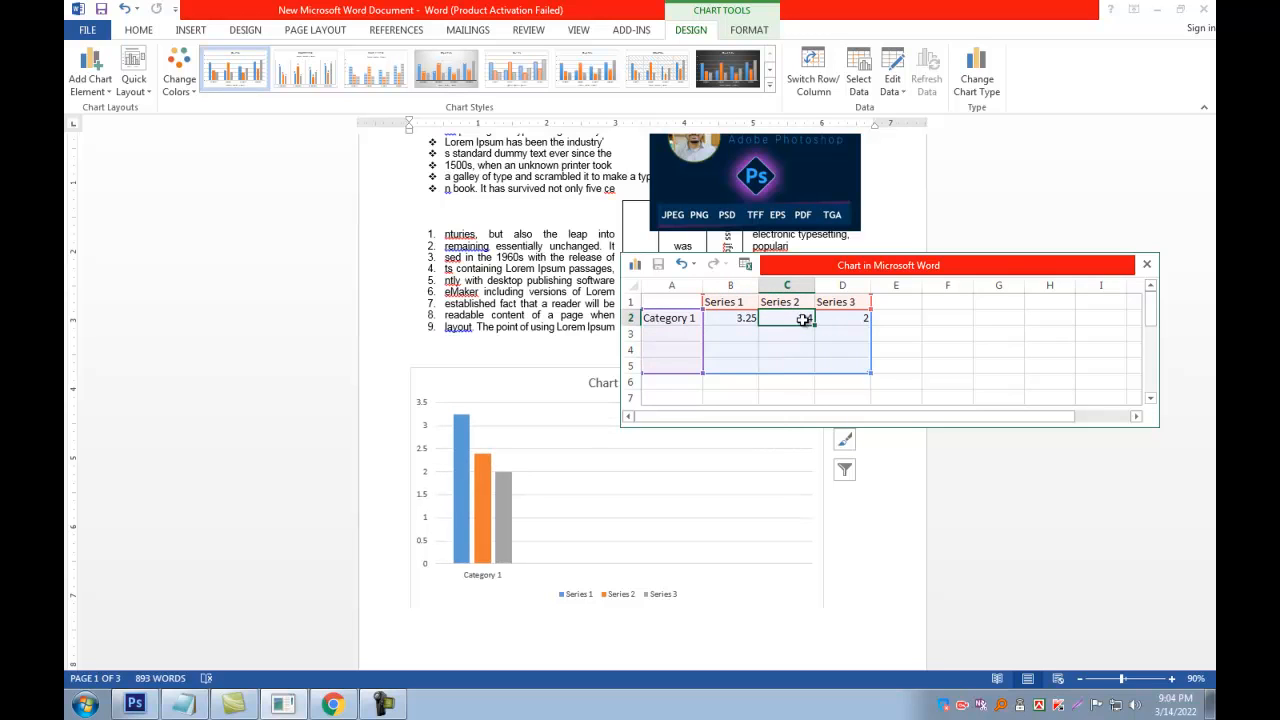
text(56)
click(862, 364)
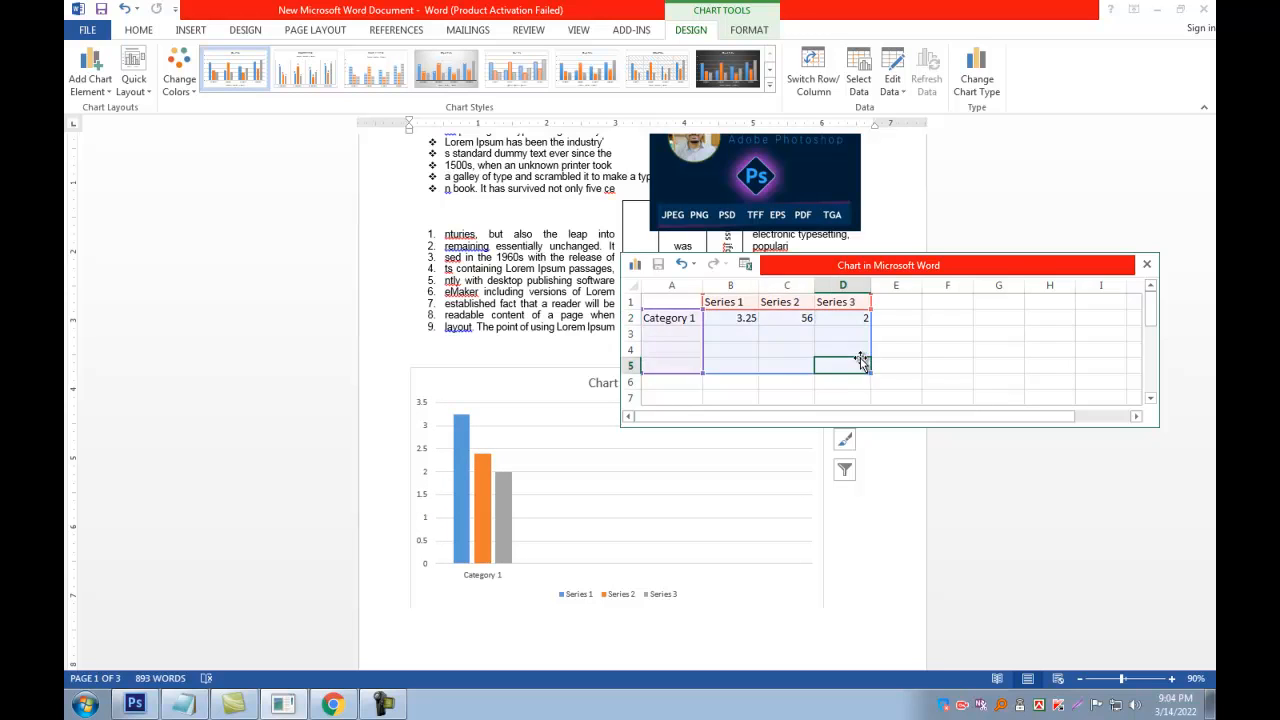
click(803, 317)
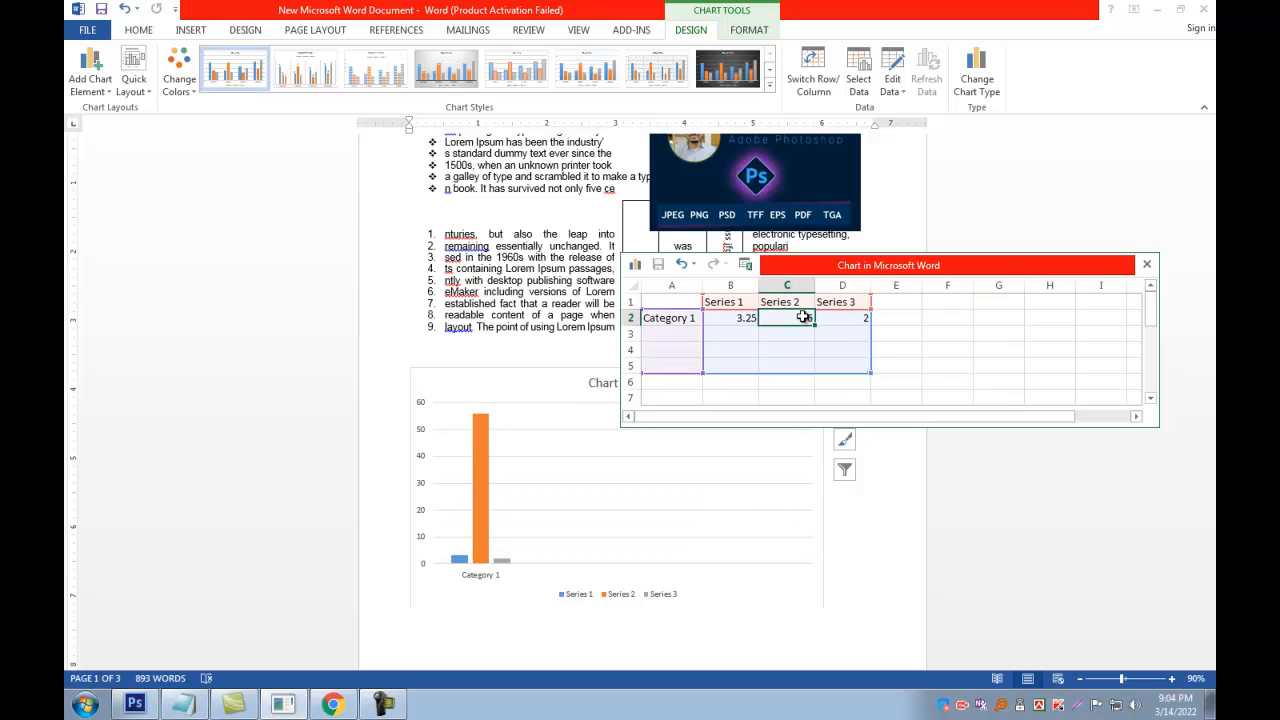
text(4)
click(882, 338)
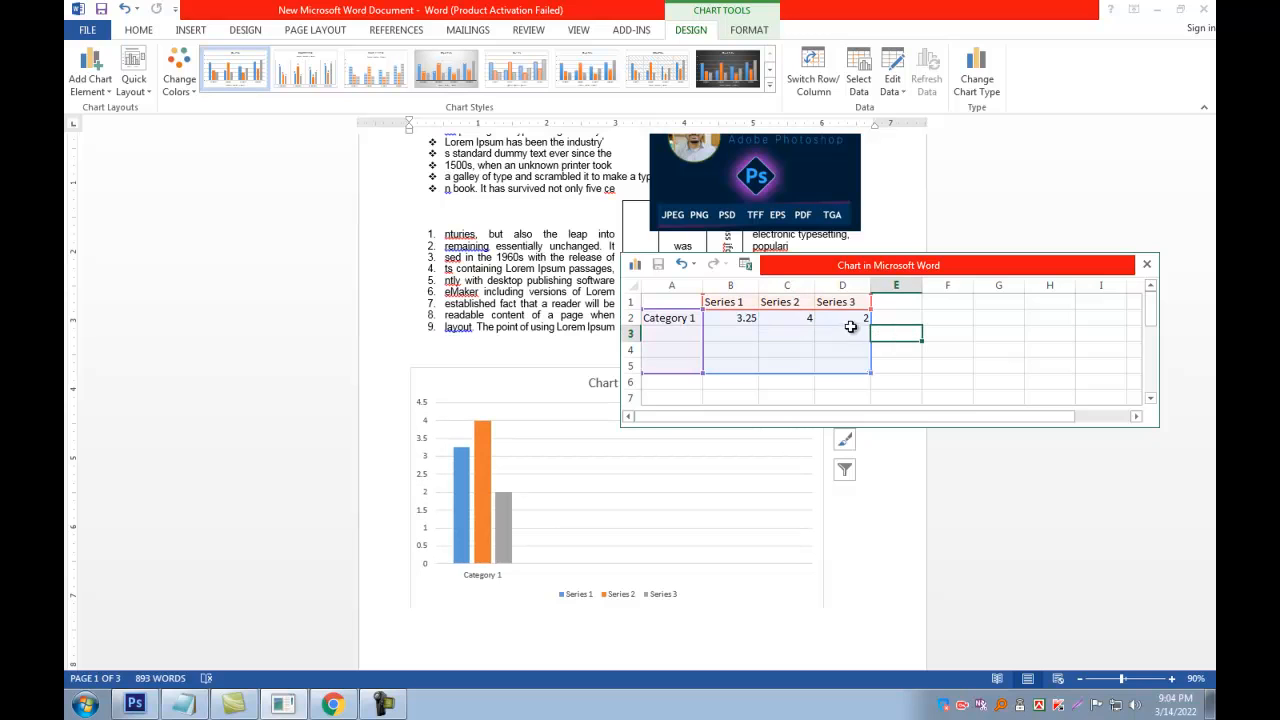
Step: Set the Series 3 value of Category 1 in the chart data to 6
click(852, 318)
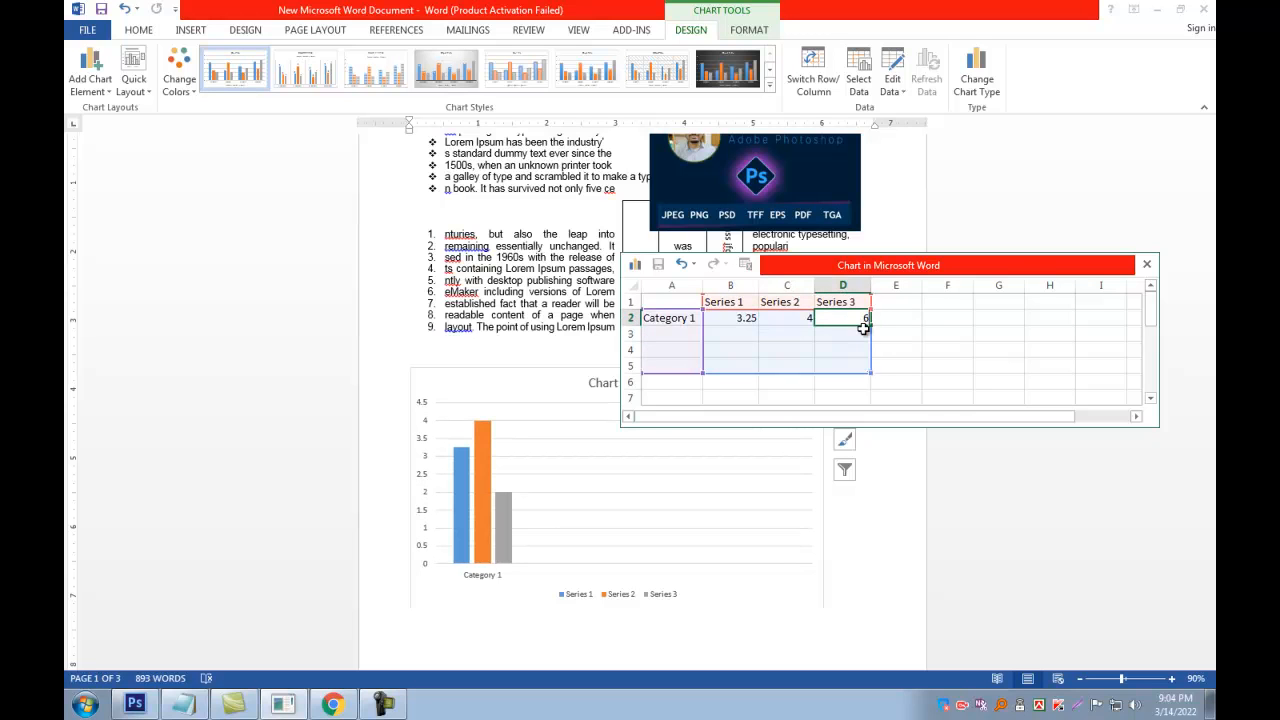
text(6)
click(849, 368)
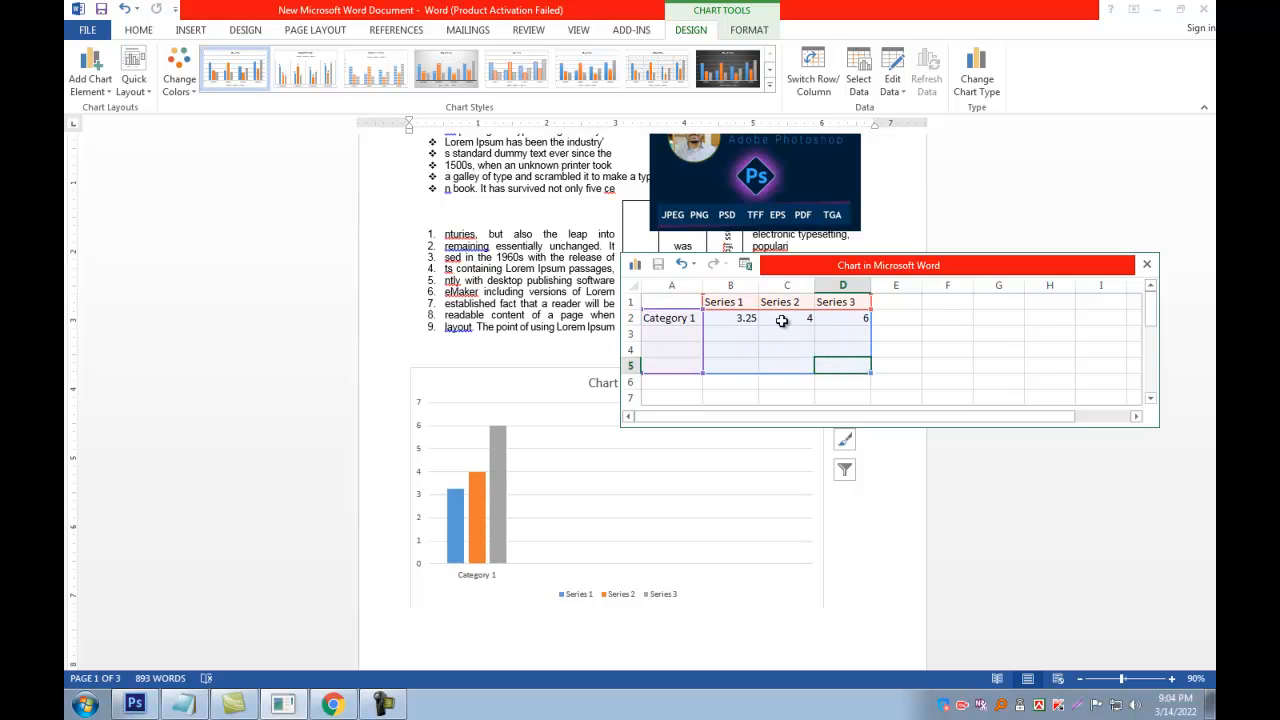
drag(841, 320, 760, 338)
click(903, 337)
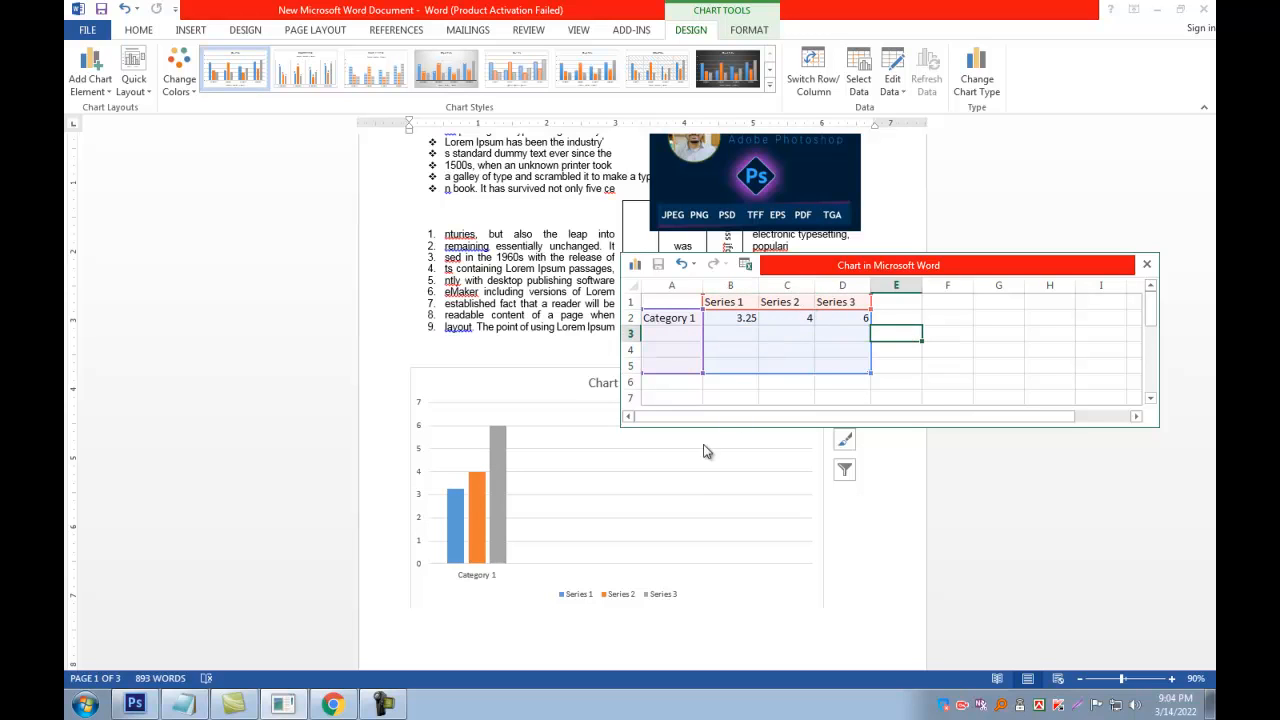
Step: Reposition the data sheet above the chart columns and compare the Category 1 cells with their matching columns
click(750, 365)
drag(848, 270, 779, 244)
click(683, 420)
click(826, 320)
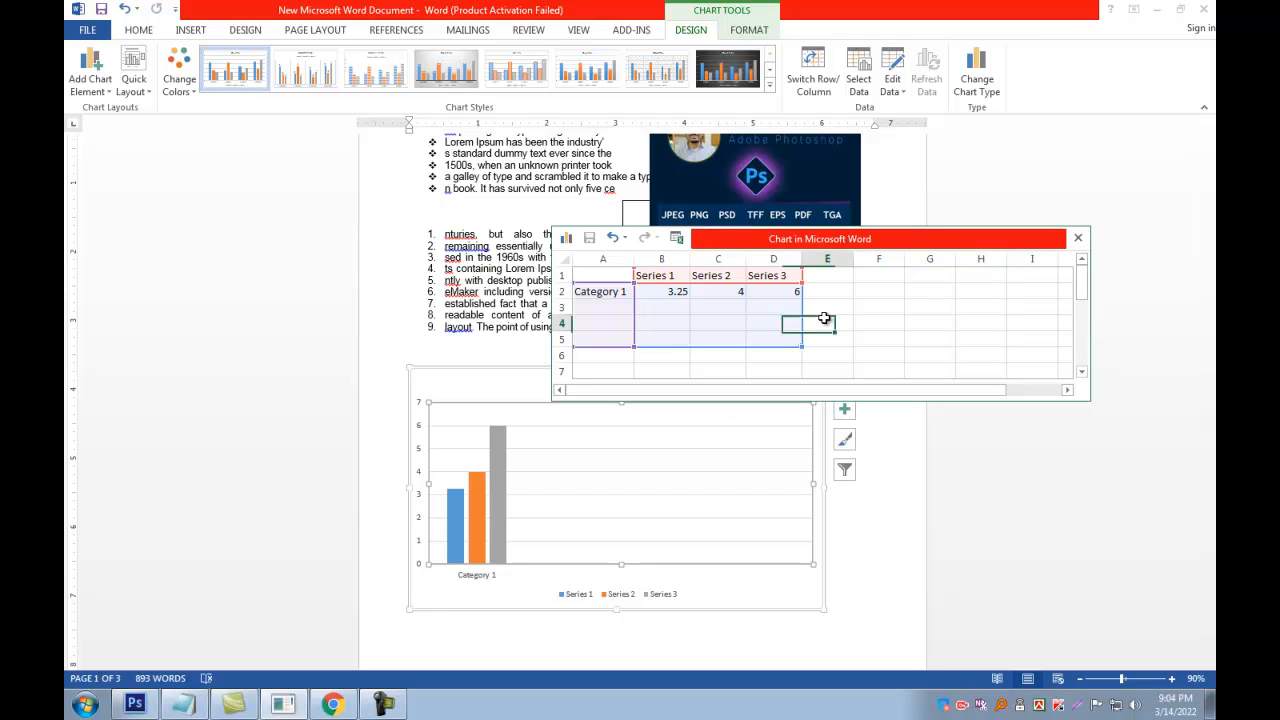
click(737, 305)
click(779, 293)
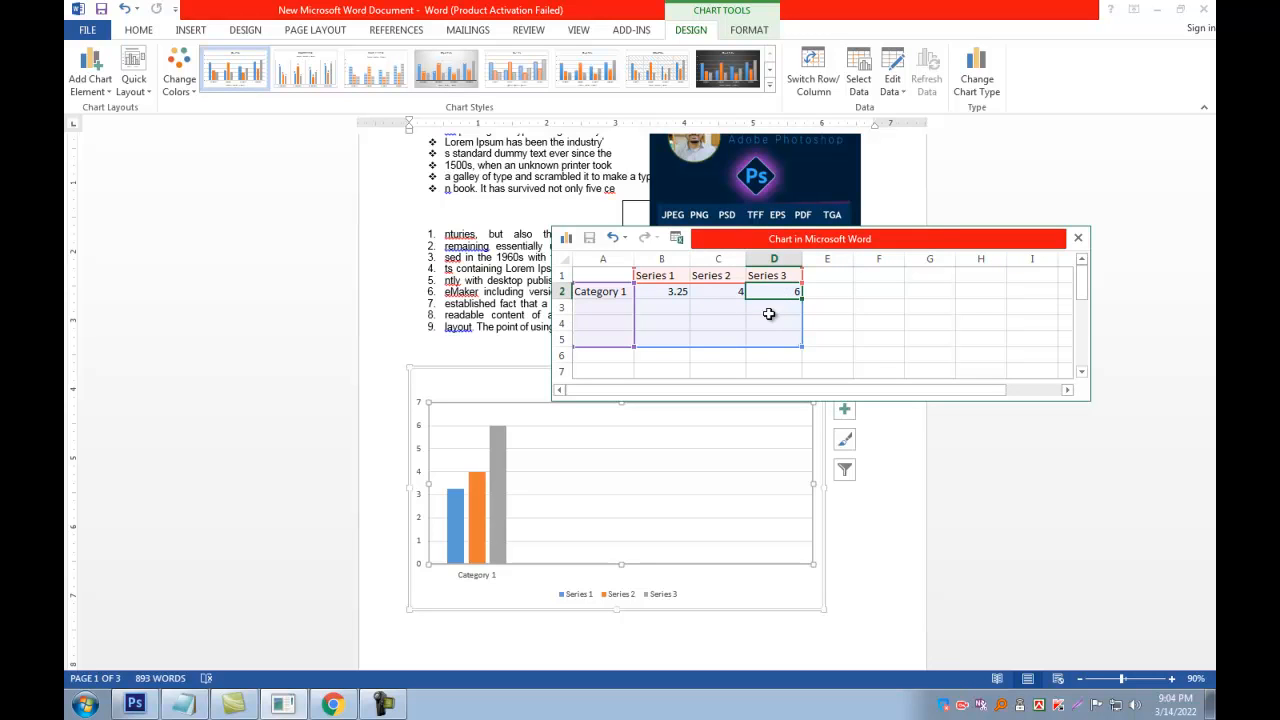
click(658, 305)
click(785, 302)
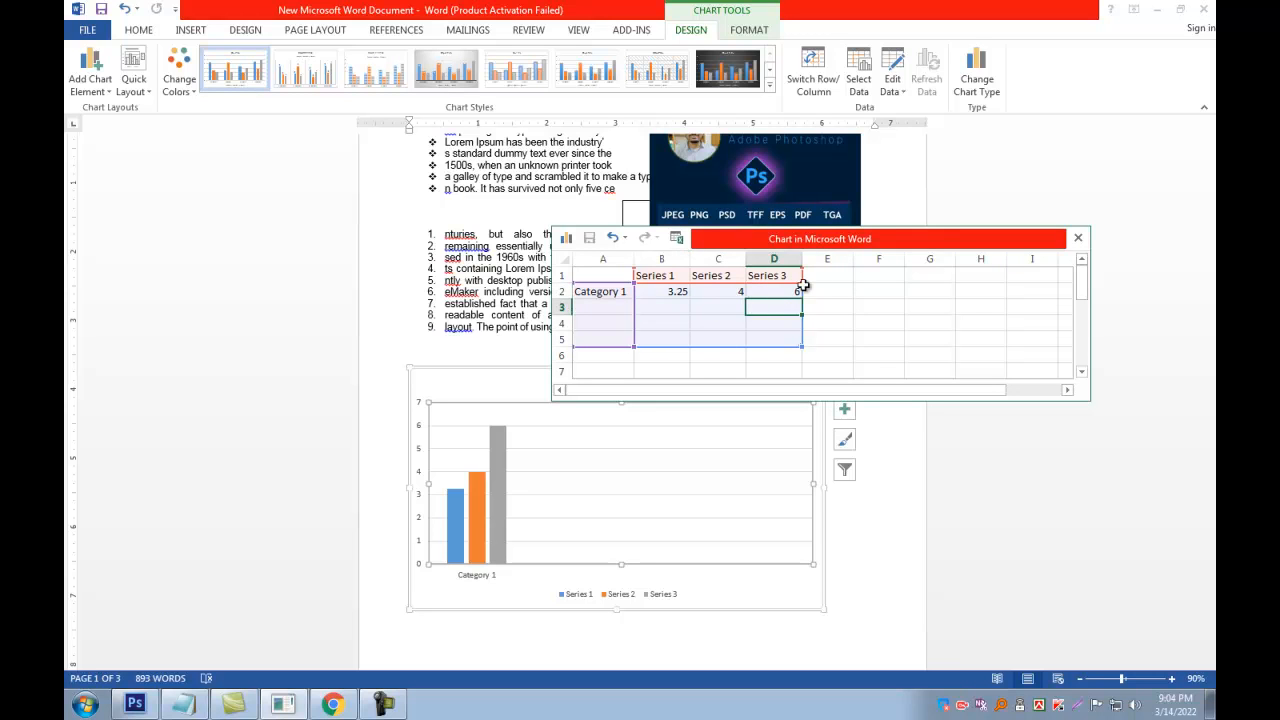
click(823, 276)
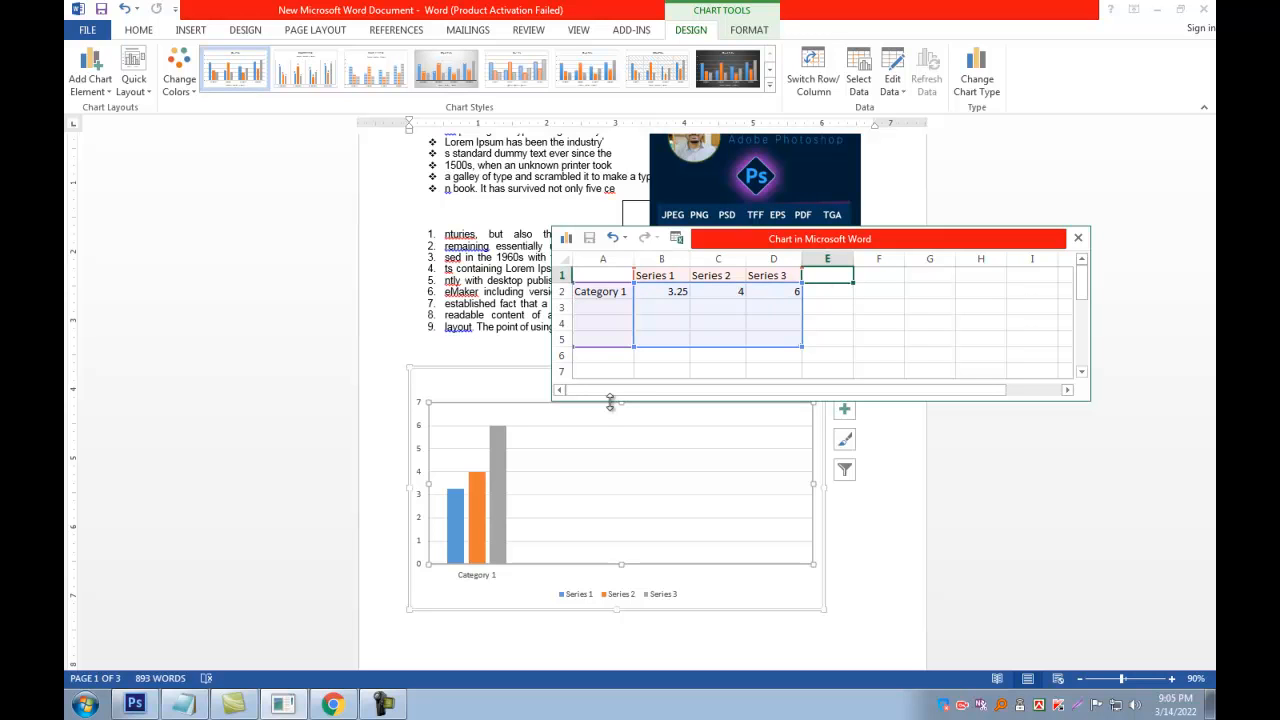
click(492, 510)
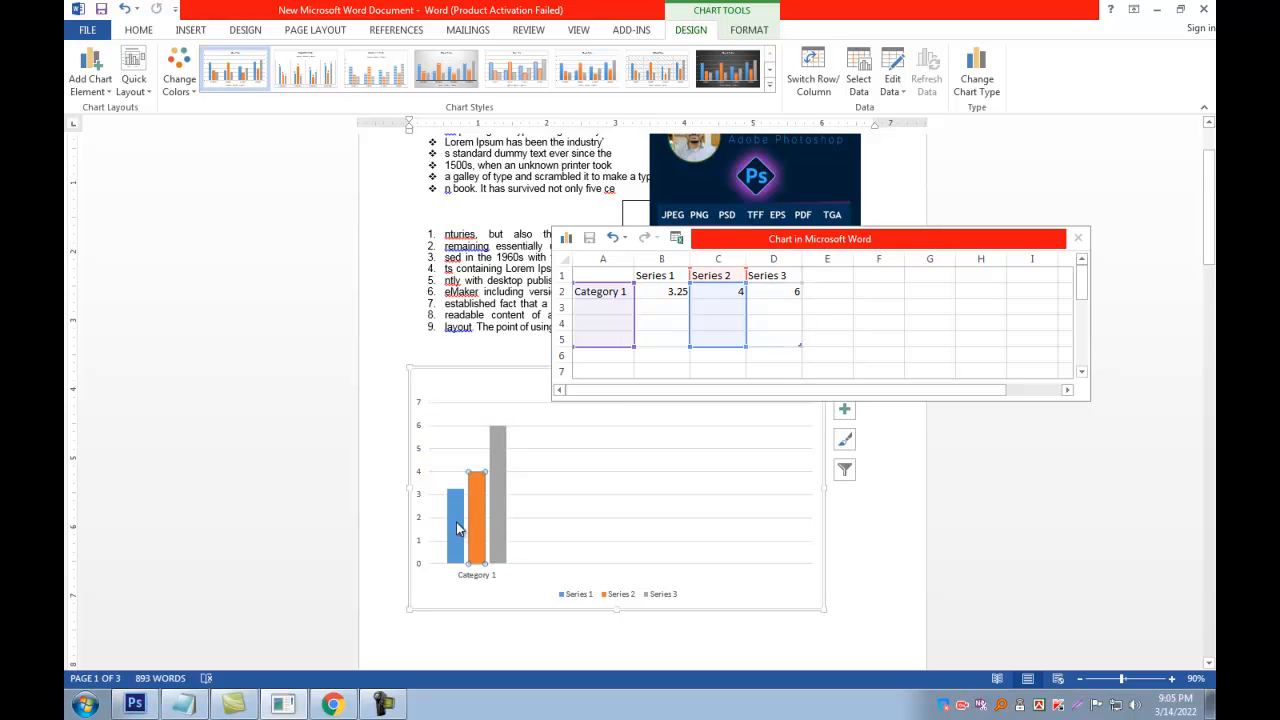
click(531, 503)
click(660, 318)
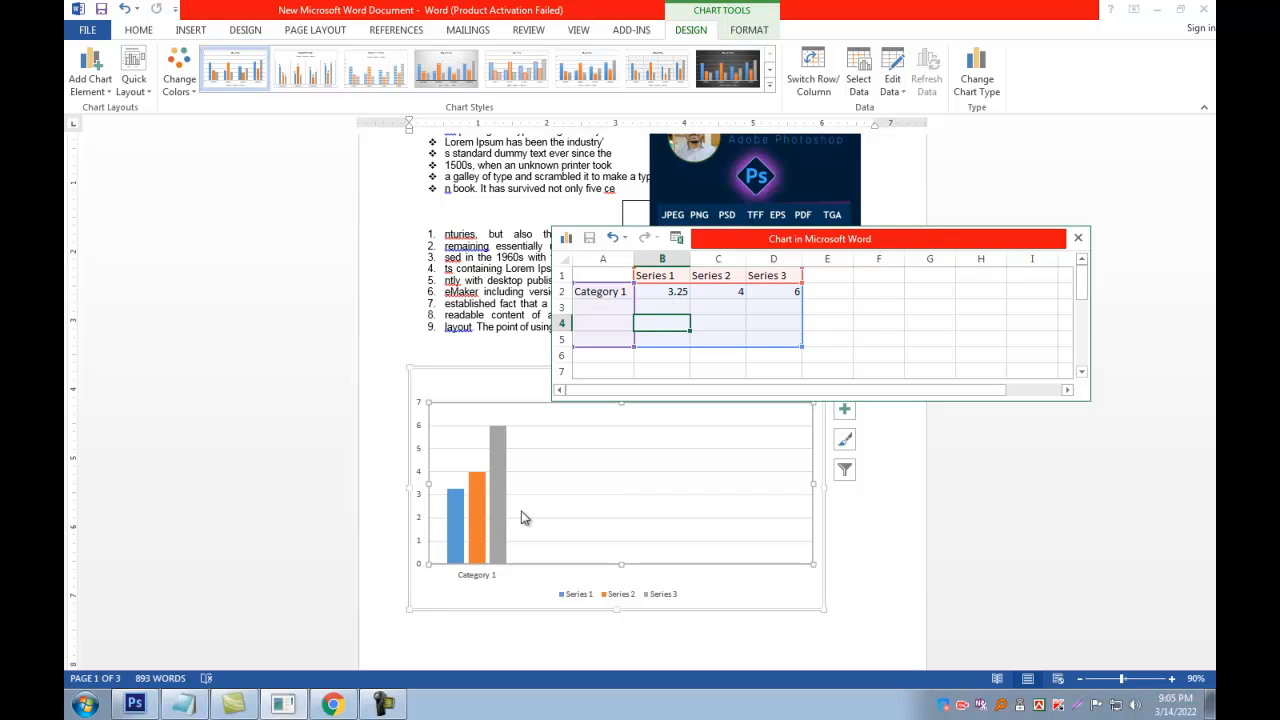
Step: Set the Series 3 value of Category 1 to 5 and check its column in the chart
click(797, 294)
text(5)
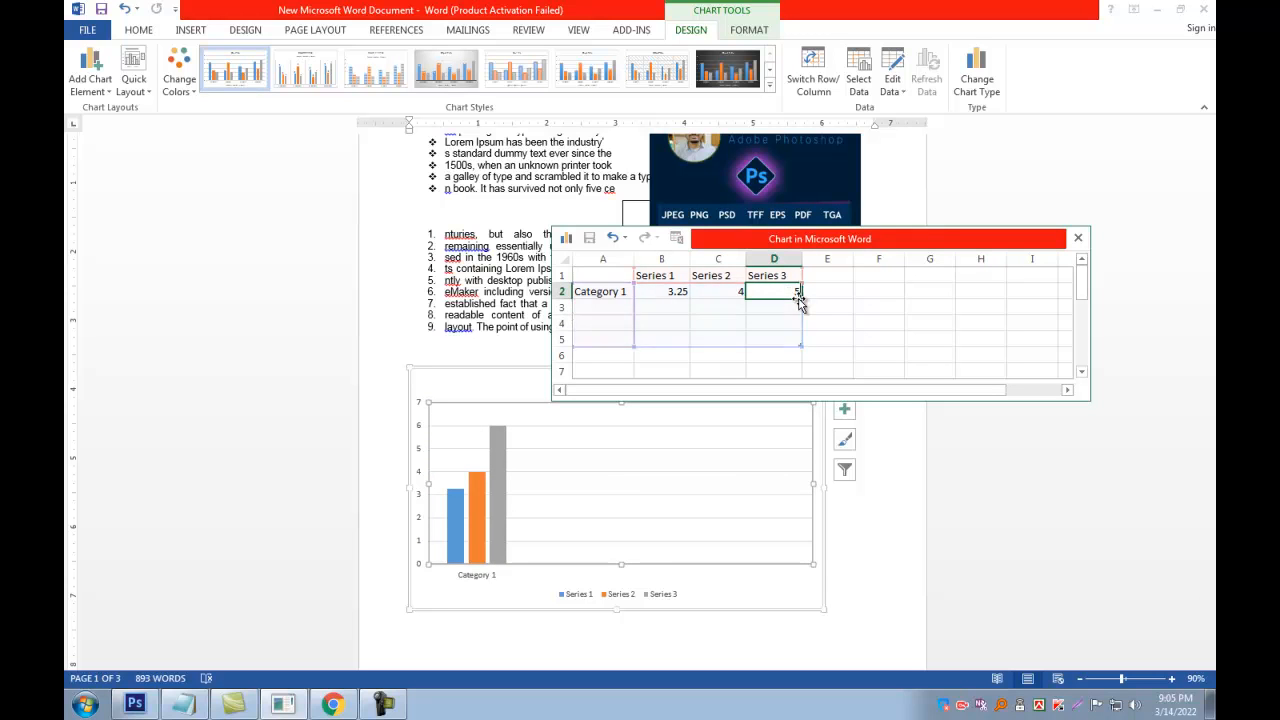
click(830, 322)
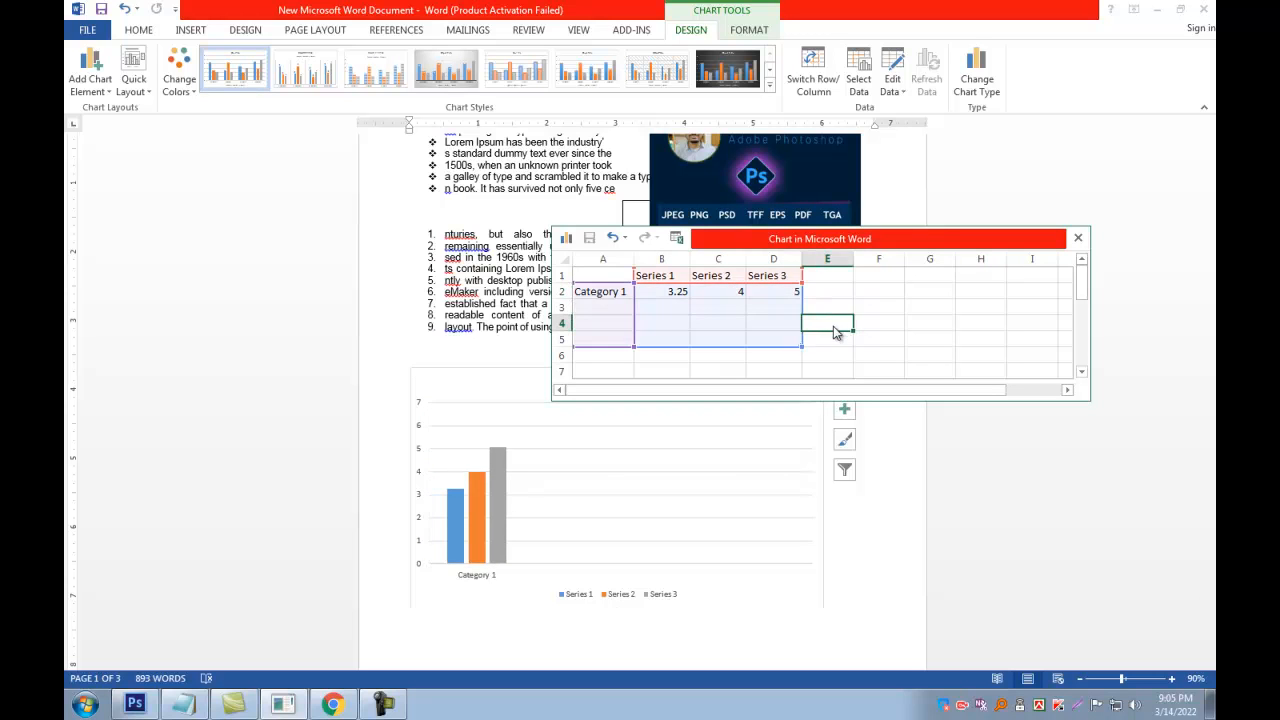
click(508, 429)
click(508, 429)
click(545, 508)
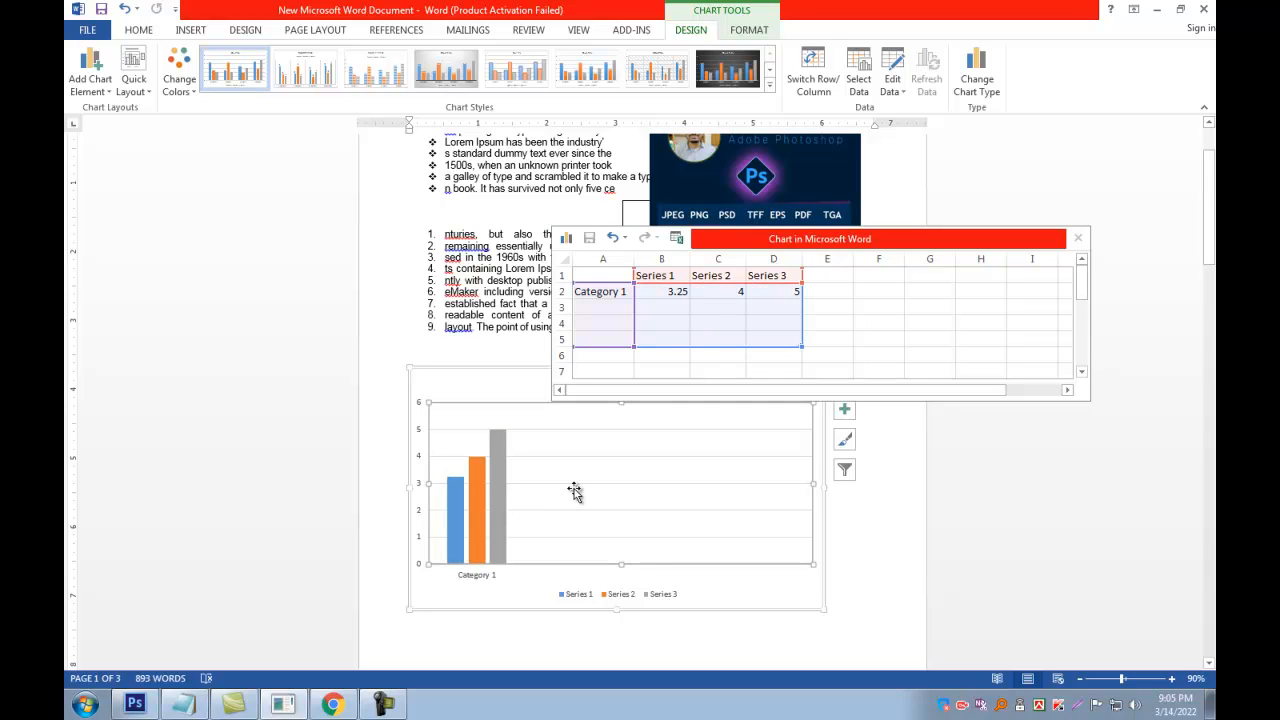
Step: Set the Category 1 values to 20000 for Series 1 and 2500 for Series 2
click(667, 292)
text(20000)
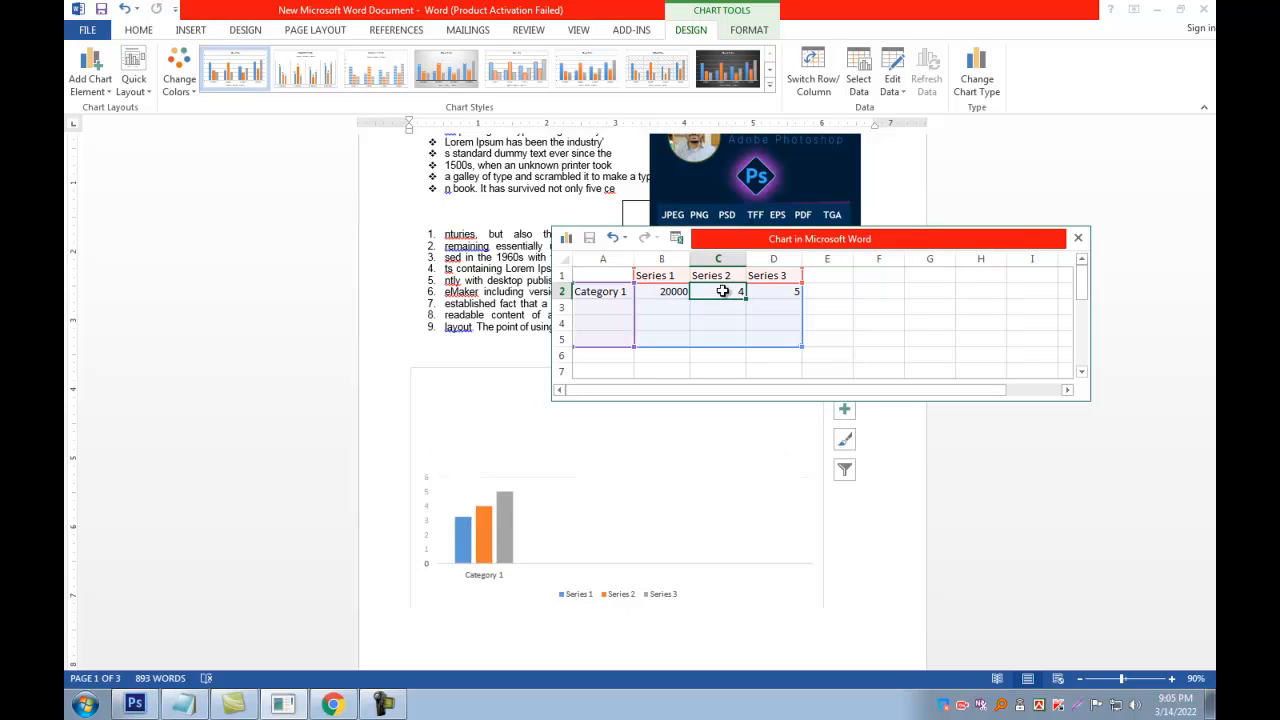
click(732, 291)
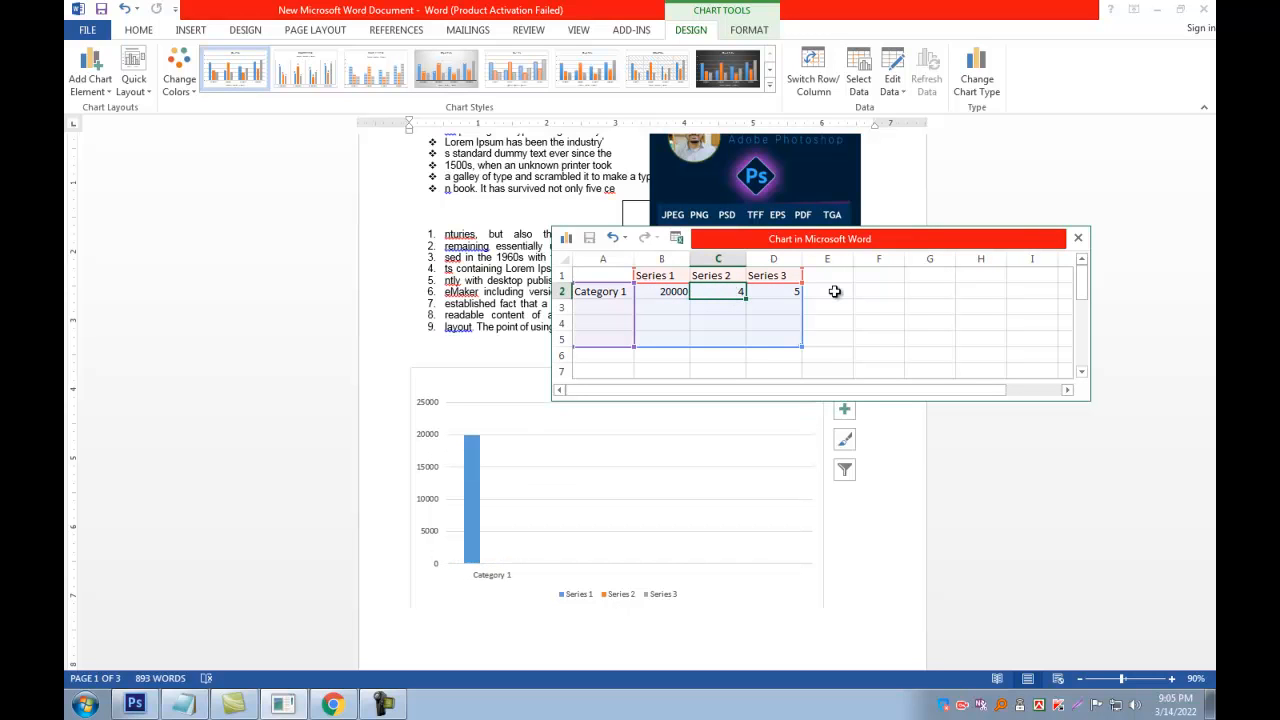
text(2500)
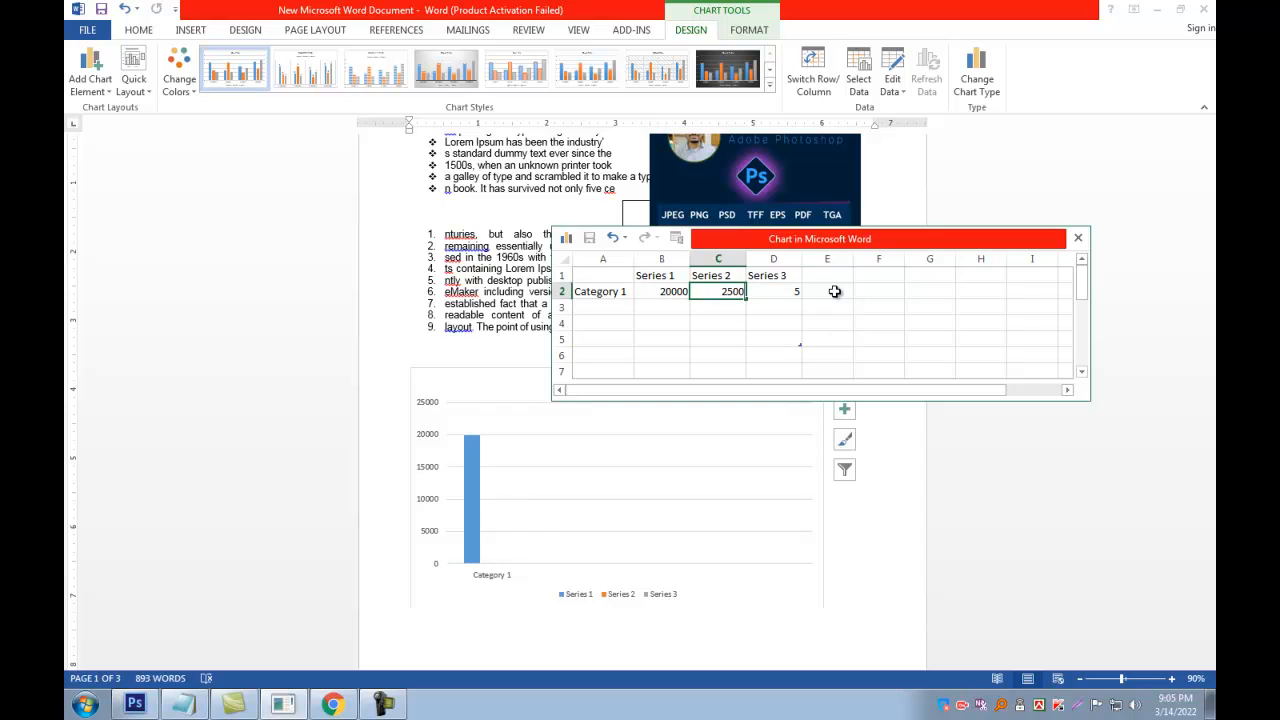
click(835, 291)
Step: Set the Series 3 value of Category 1 to 22000 and correct the Series 2 value to 25000
click(783, 291)
text(22000)
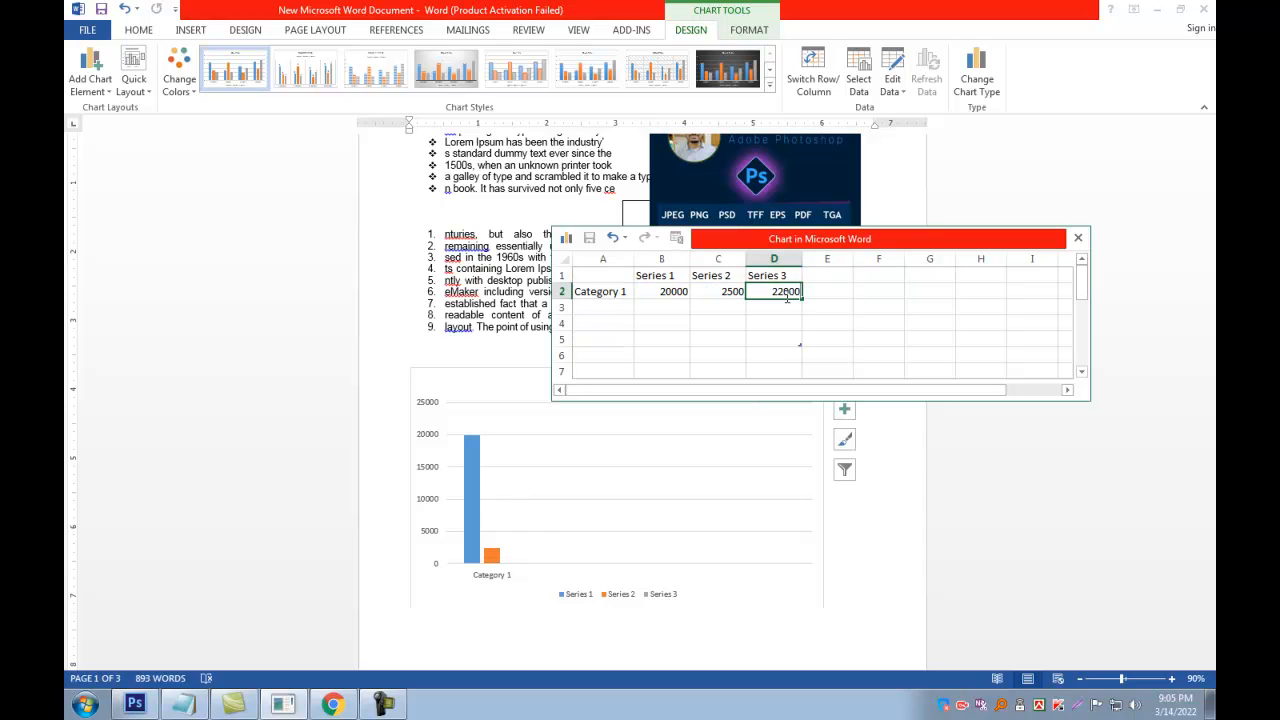
click(727, 291)
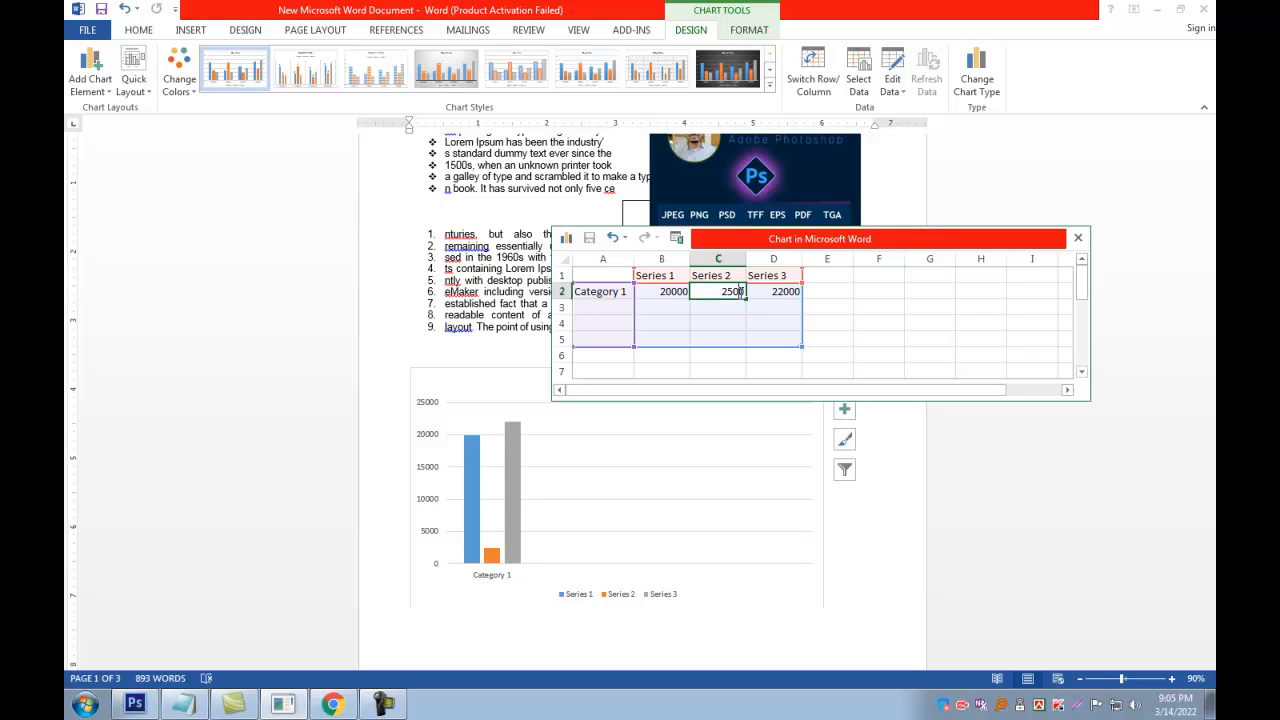
text(00)
click(757, 320)
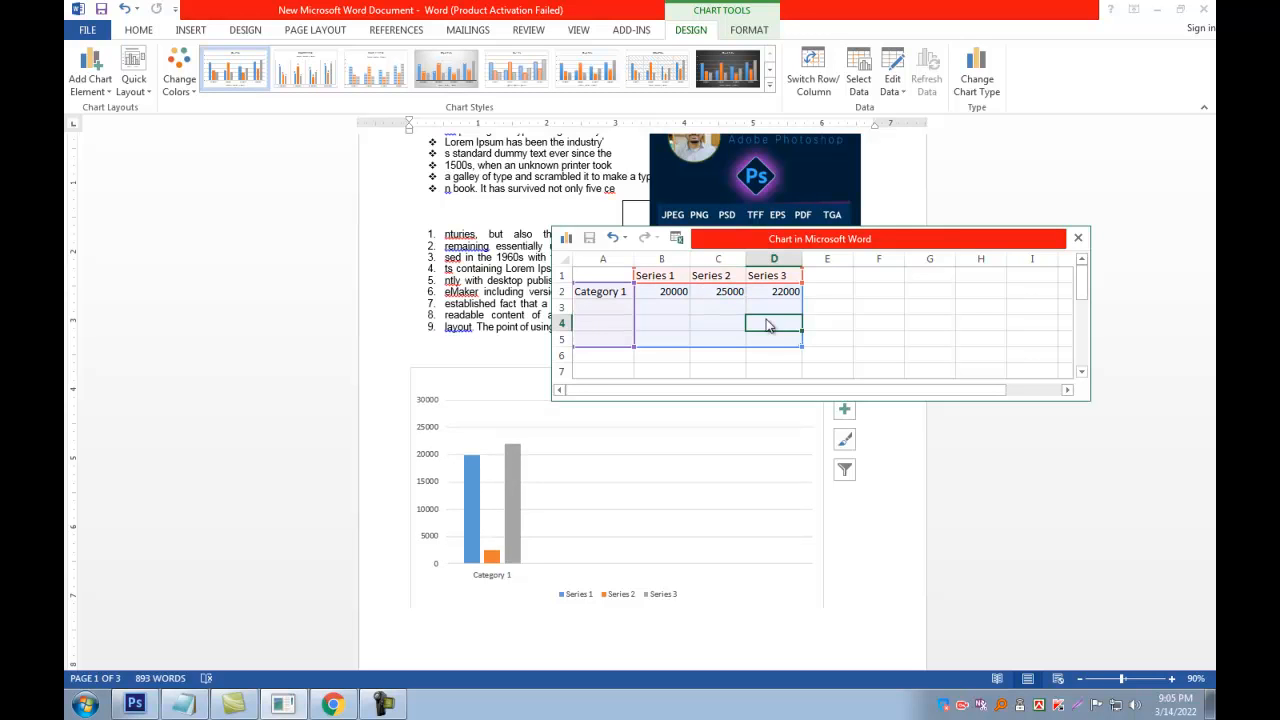
click(986, 325)
Step: Check the three series columns against their data cells and close the chart's data sheet
click(661, 438)
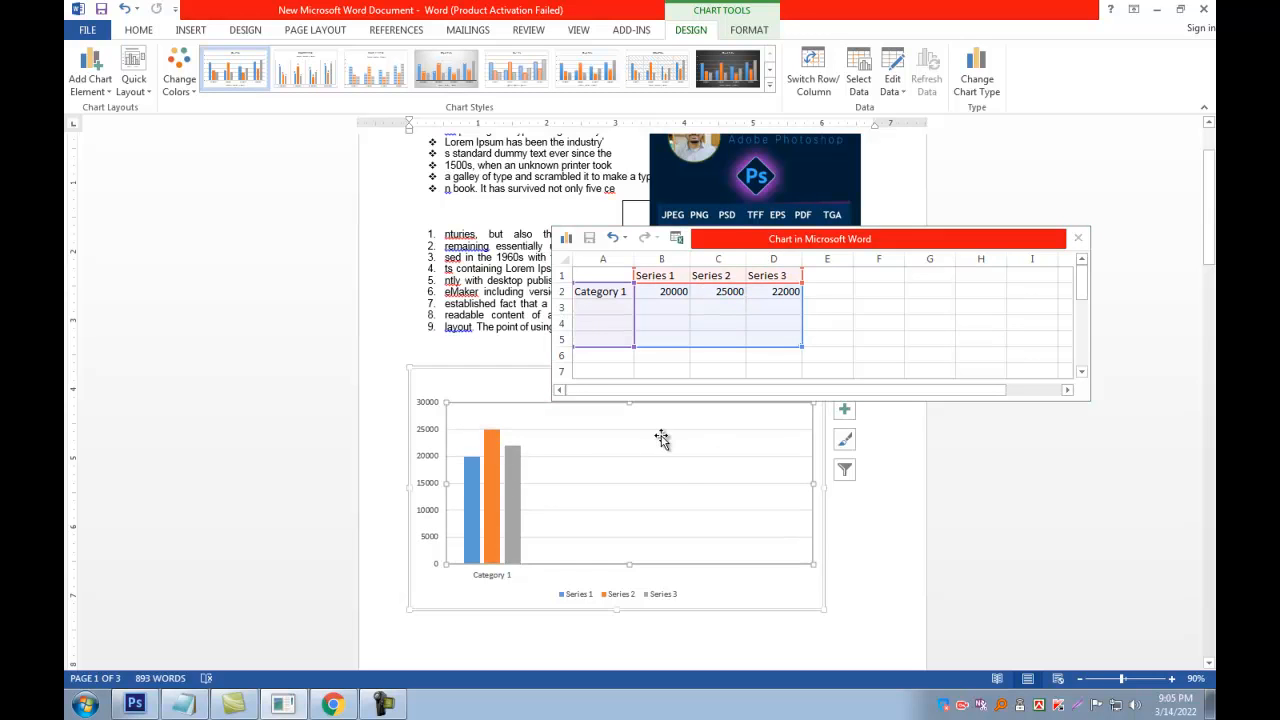
click(469, 488)
click(493, 482)
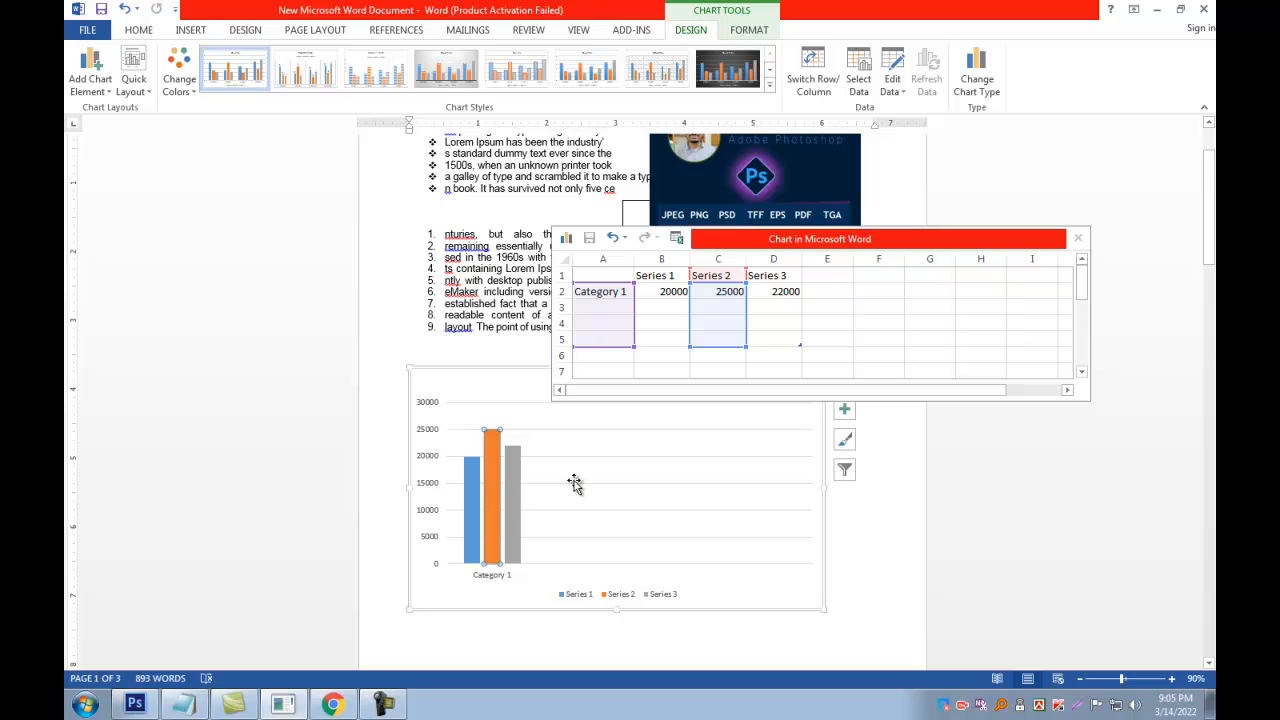
click(511, 470)
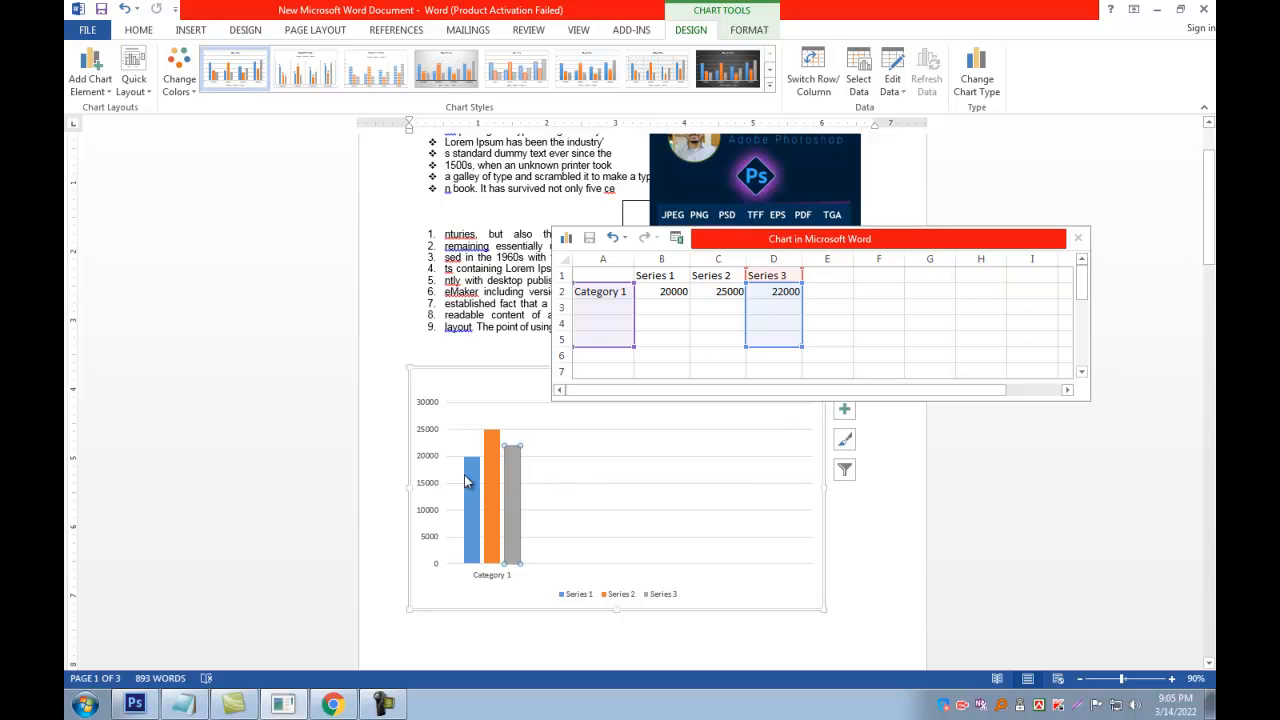
click(548, 446)
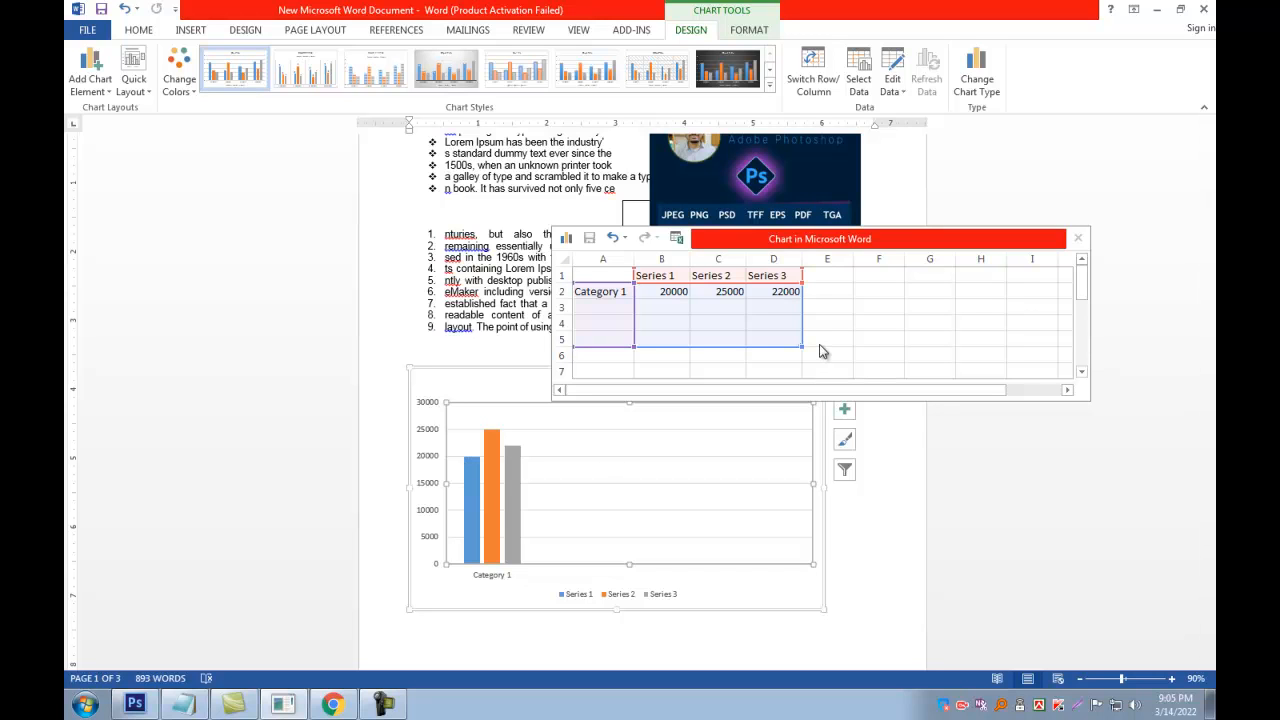
click(1077, 242)
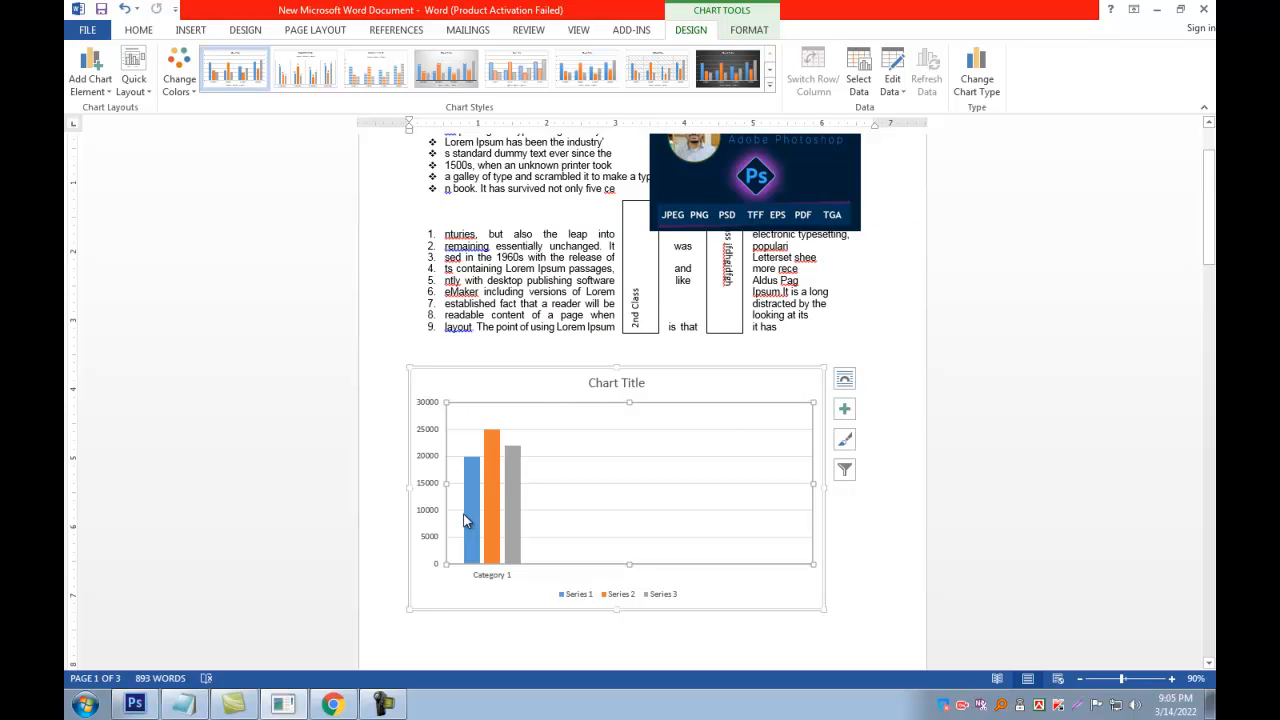
Step: Delete the column chart and the blank lines between the numbered list and the body paragraph
scroll(468, 521, down, 1)
click(849, 516)
click(764, 528)
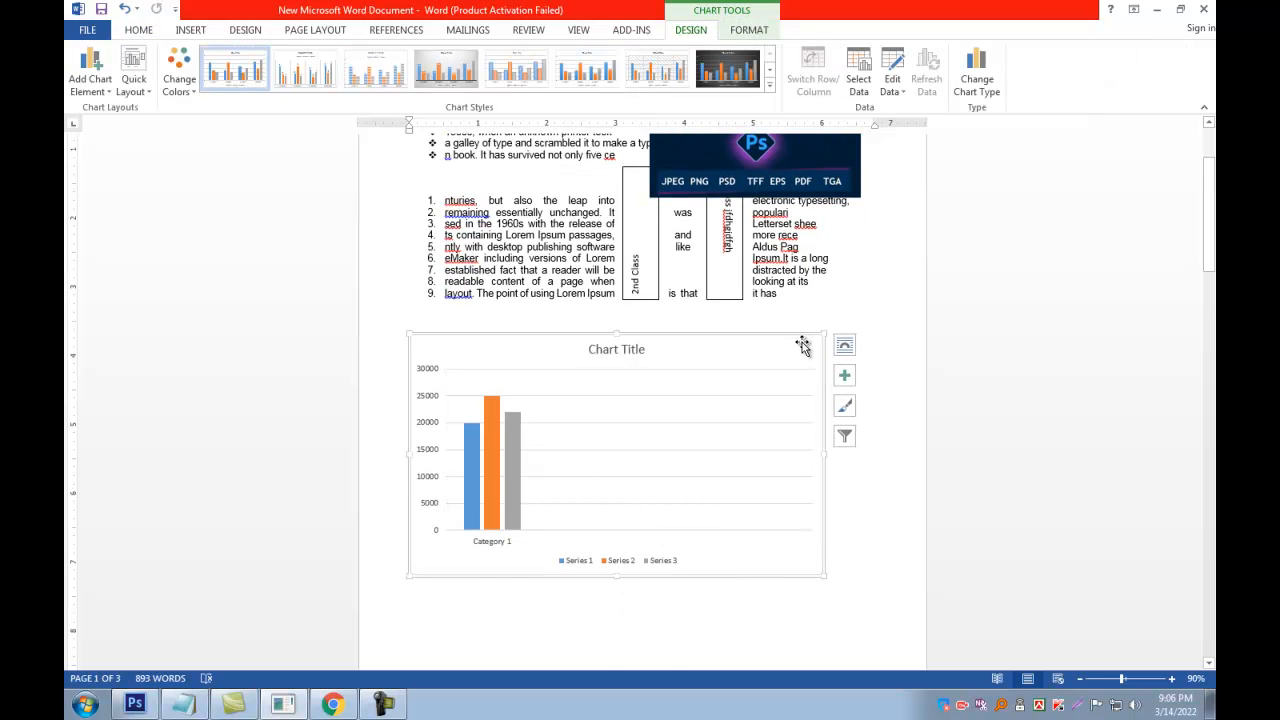
key(Delete)
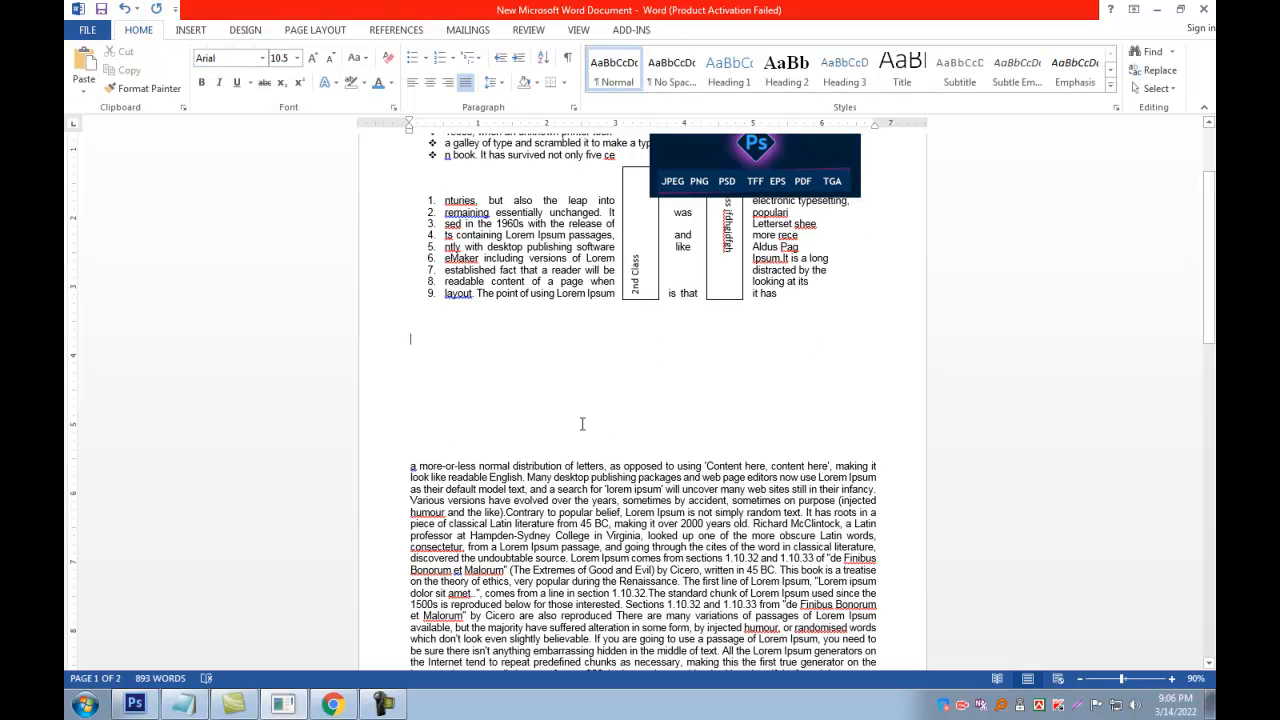
key(Delete)
key(Delete)
key(Delete)
key(Delete)
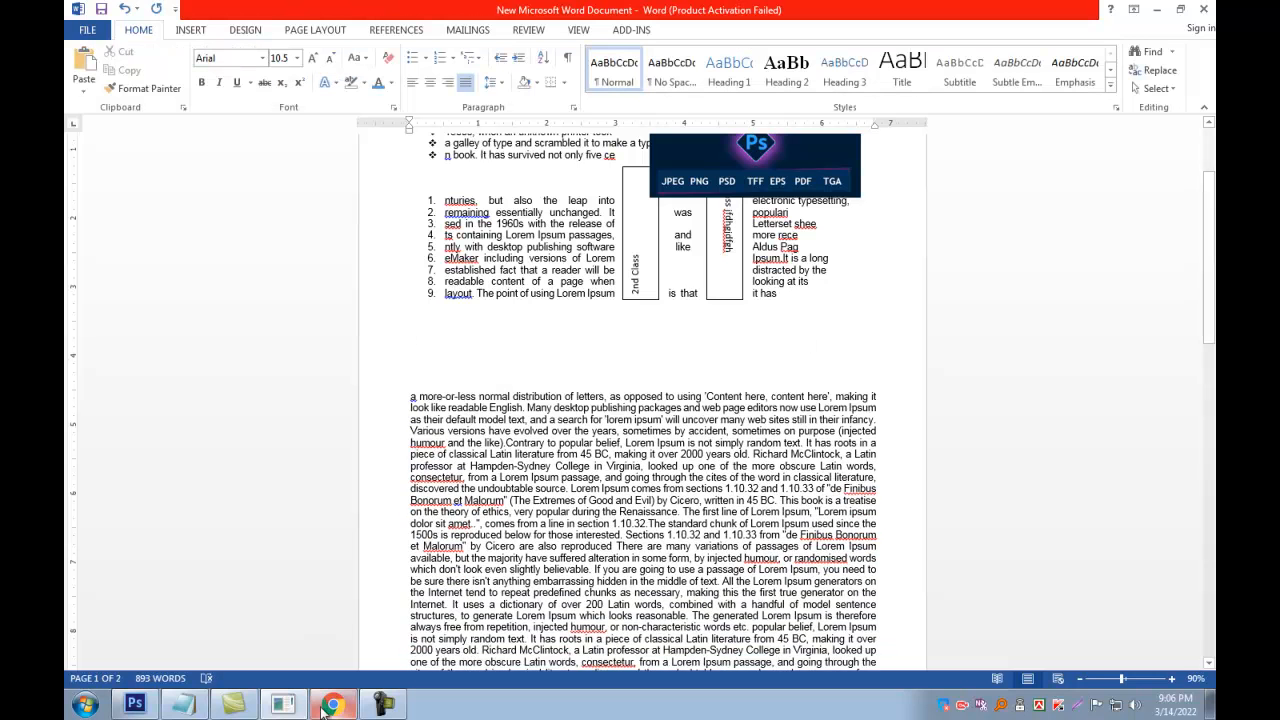
Step: Check the feature list in Notepad for the column topic and return to the body text in Word
click(183, 705)
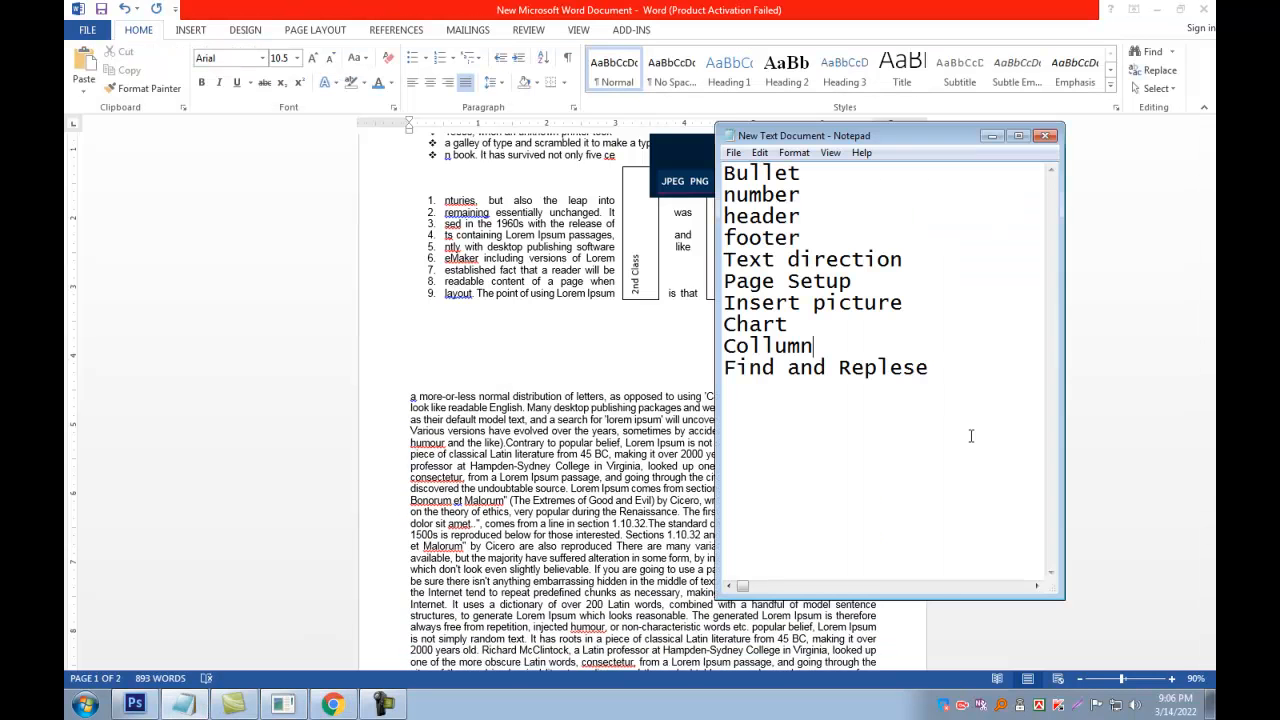
double_click(849, 347)
click(991, 135)
click(771, 177)
scroll(782, 256, up, 1)
scroll(420, 421, down, 3)
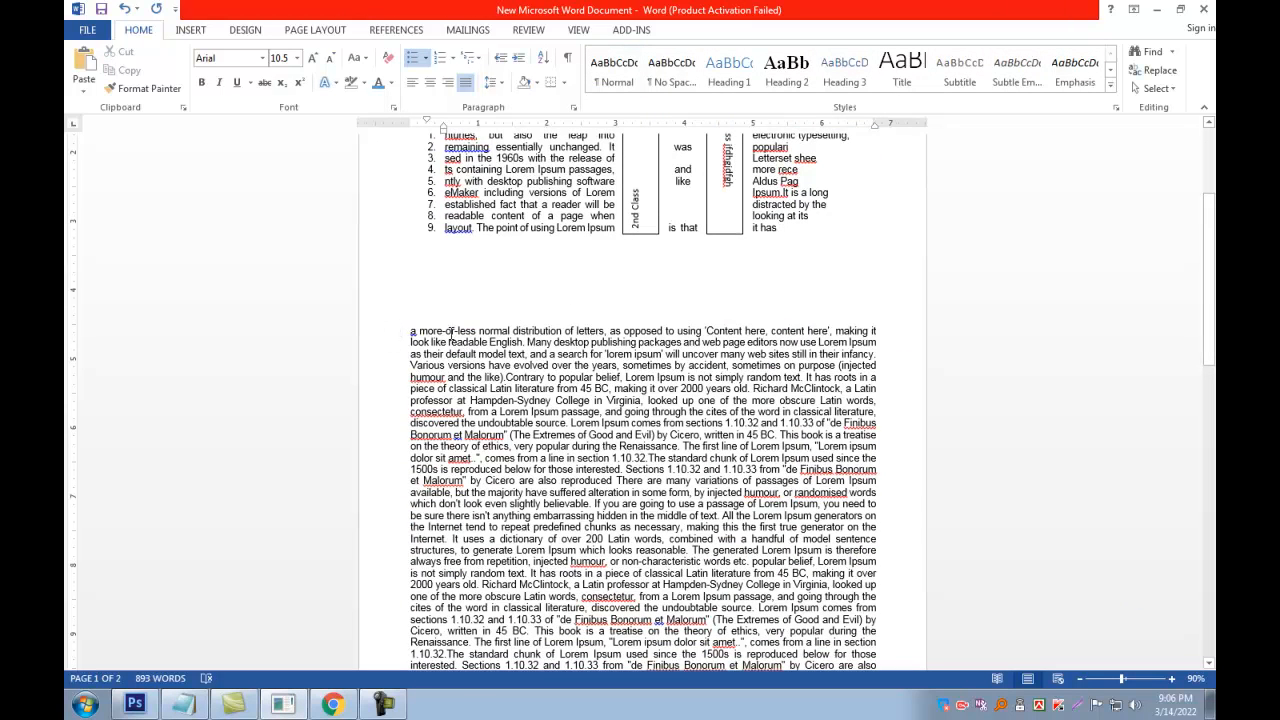
Step: Examine how the lines of the body paragraph below the numbered list run across the full page width
drag(388, 341, 390, 354)
scroll(520, 513, down, 3)
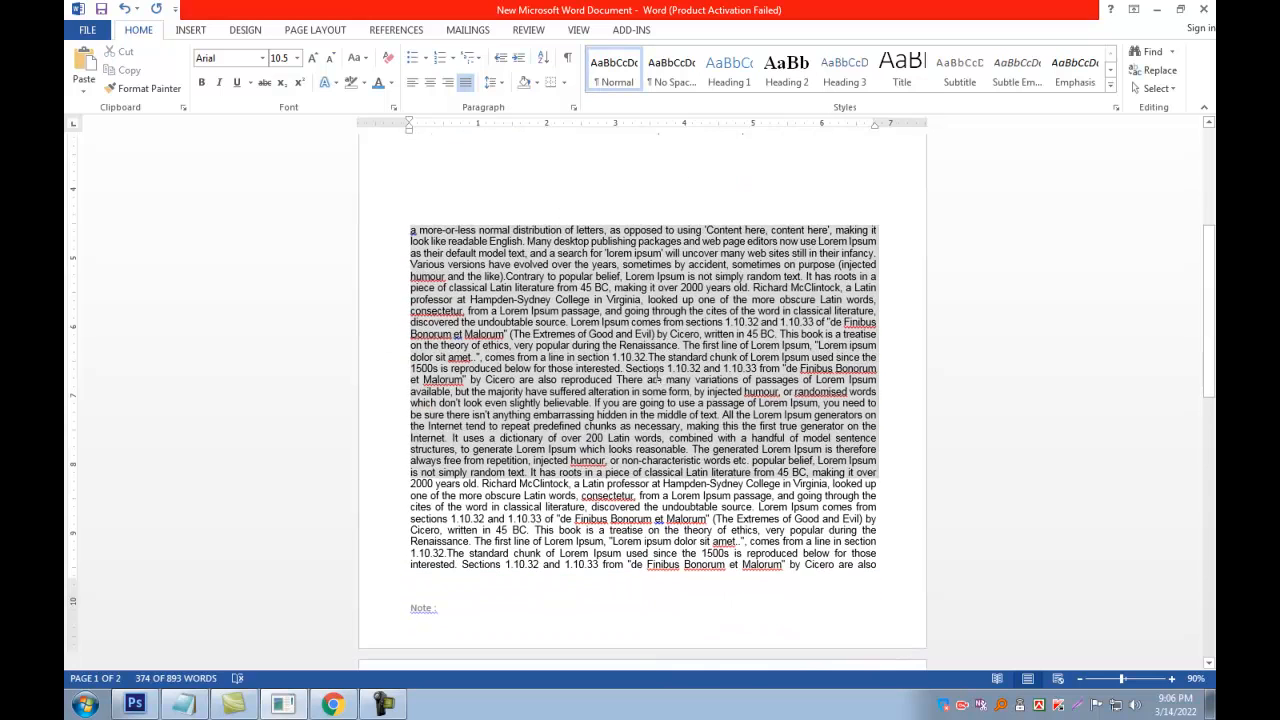
click(449, 244)
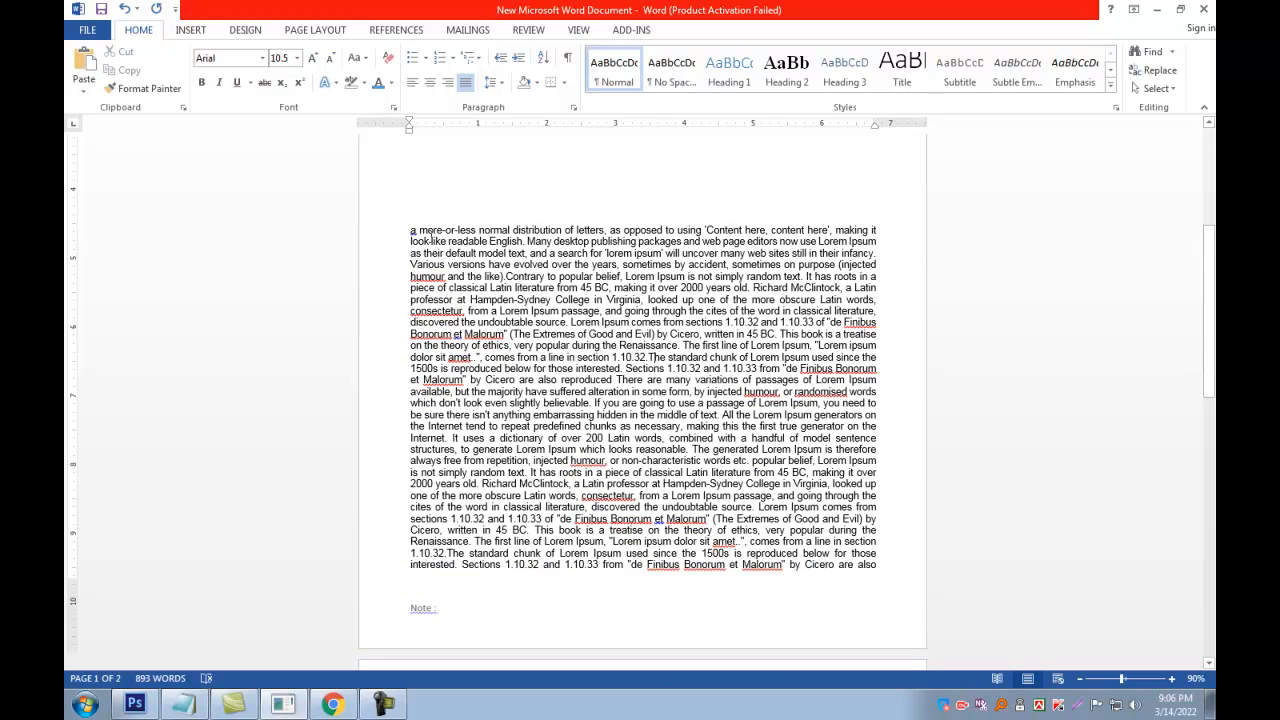
shift+click(876, 229)
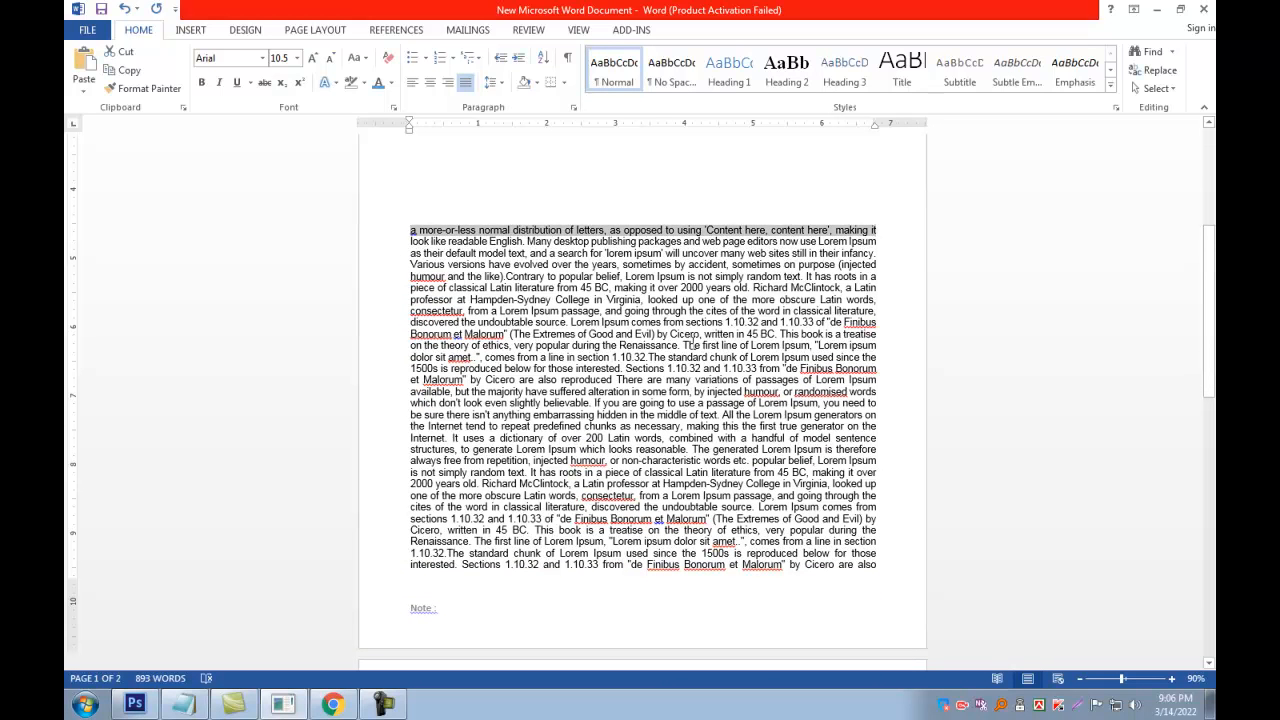
click(566, 333)
drag(410, 231, 746, 231)
click(801, 232)
drag(410, 301, 684, 301)
click(694, 300)
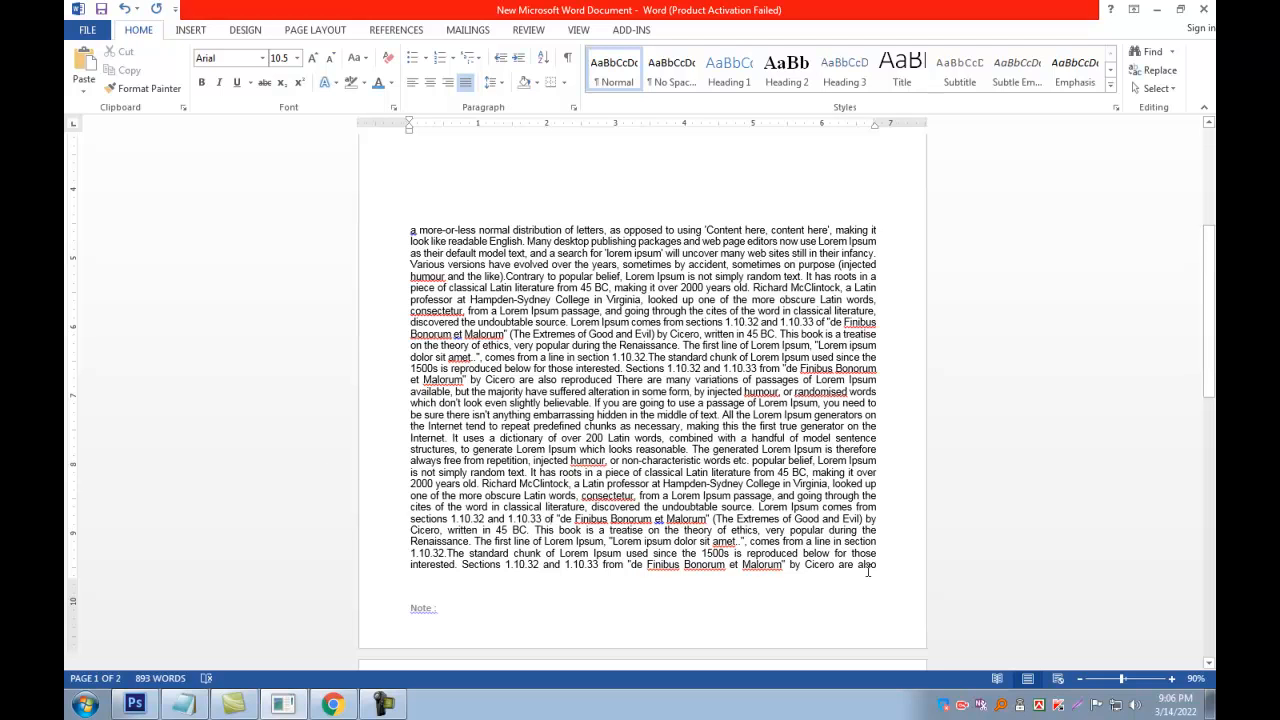
drag(406, 232, 781, 568)
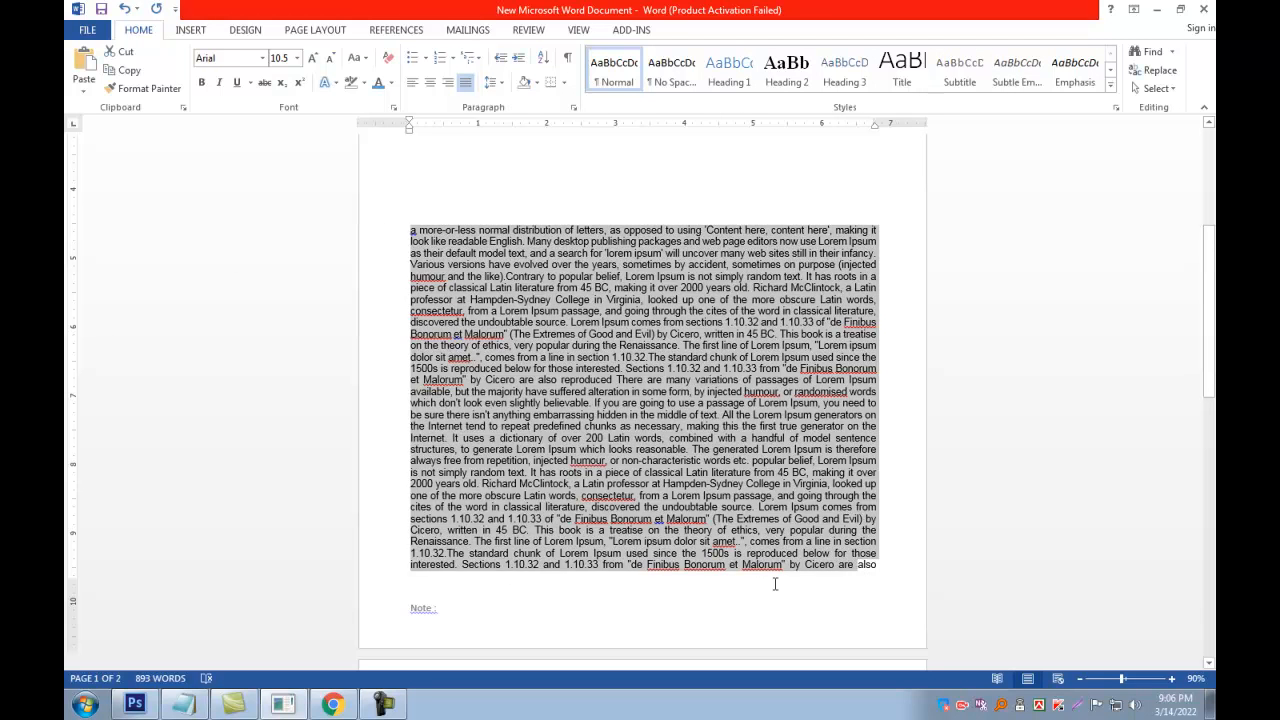
click(781, 568)
drag(410, 232, 752, 452)
click(466, 290)
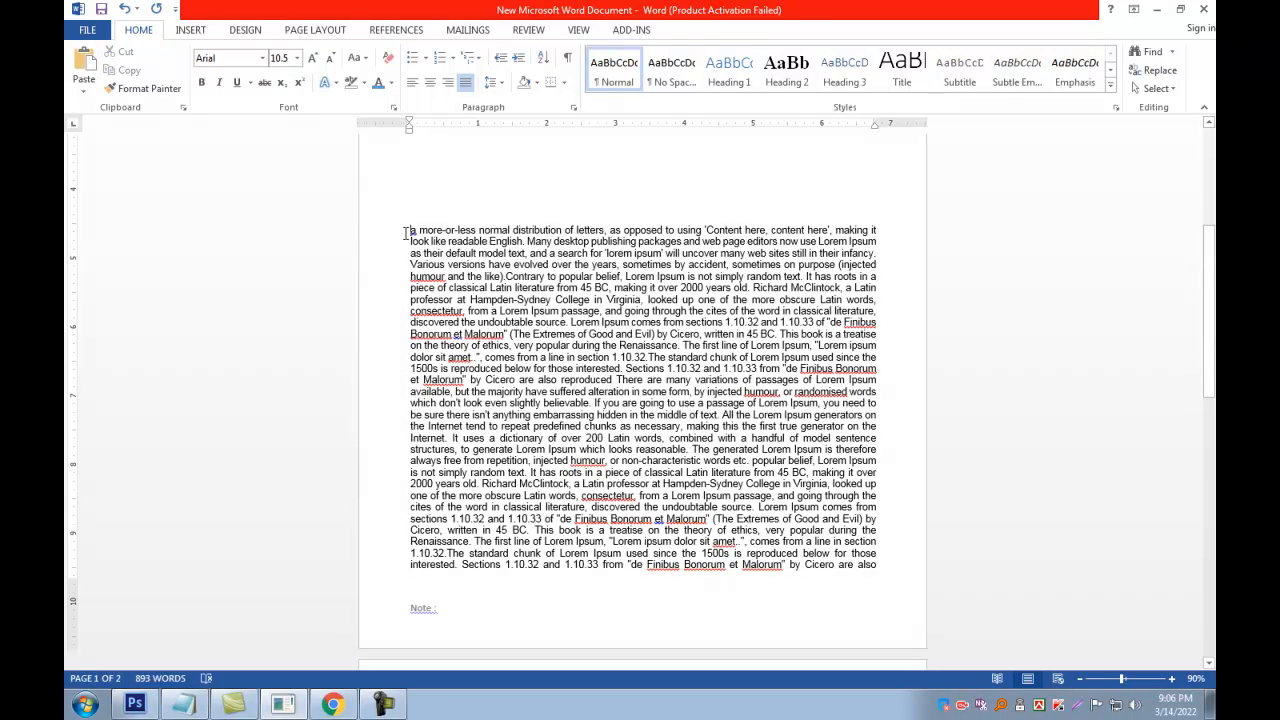
Step: Split the whole body paragraph on page 1, from "a more-or-less" to "are also", into three columns
drag(411, 233, 885, 562)
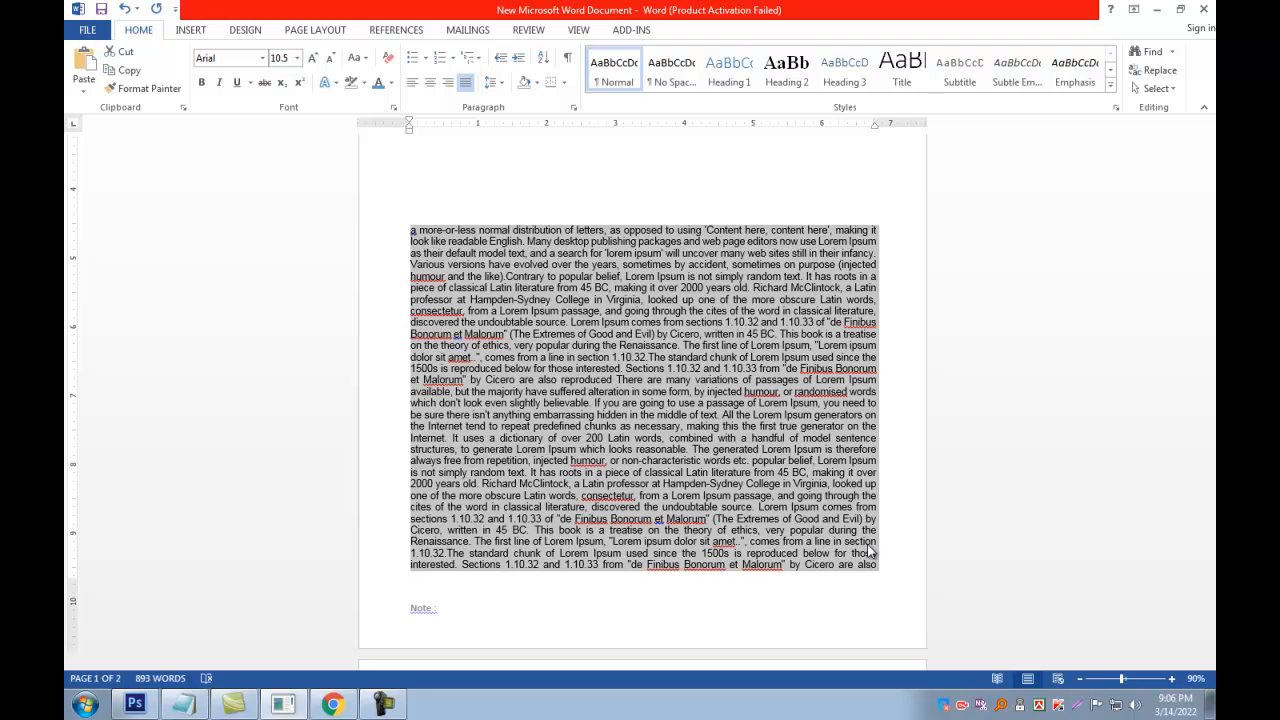
click(188, 32)
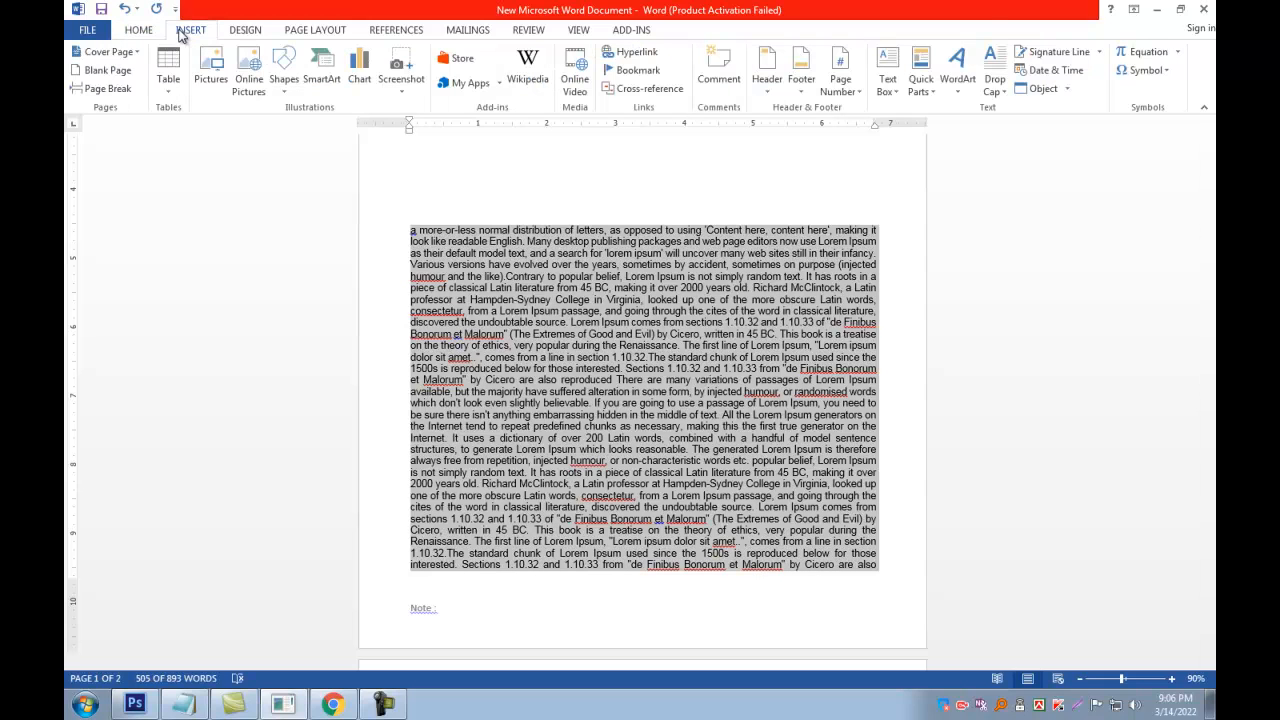
click(146, 32)
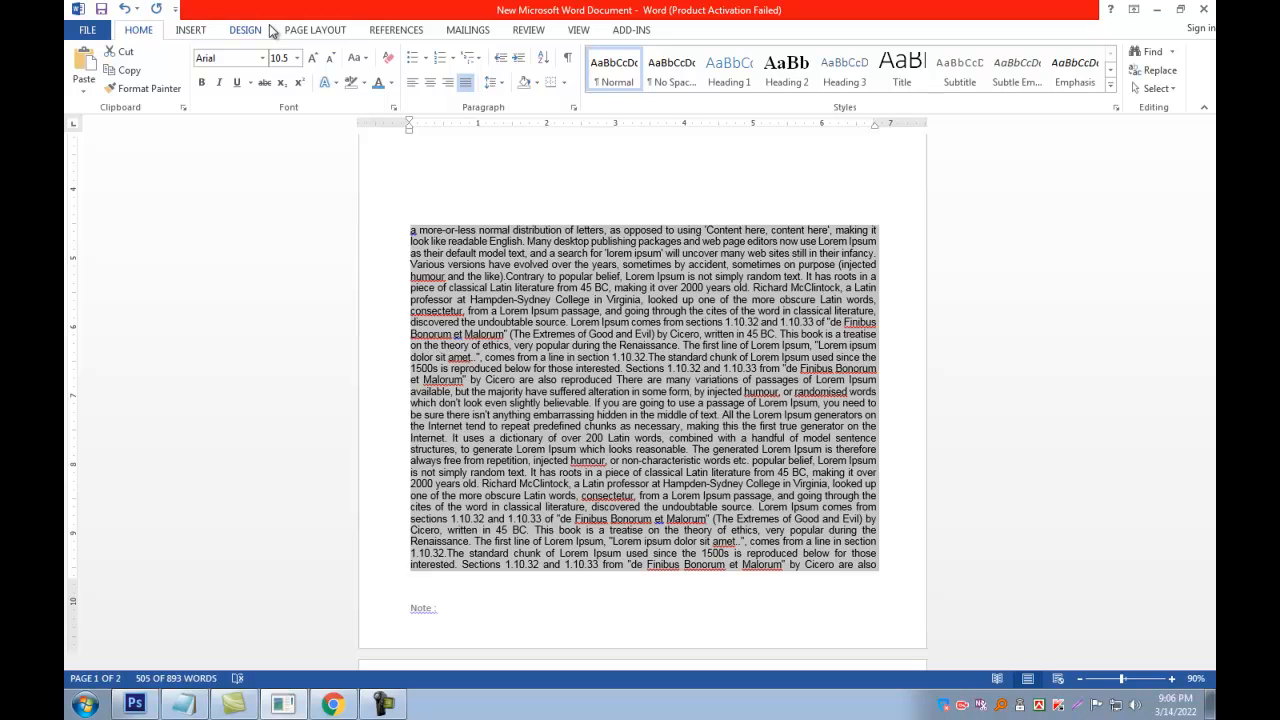
click(301, 33)
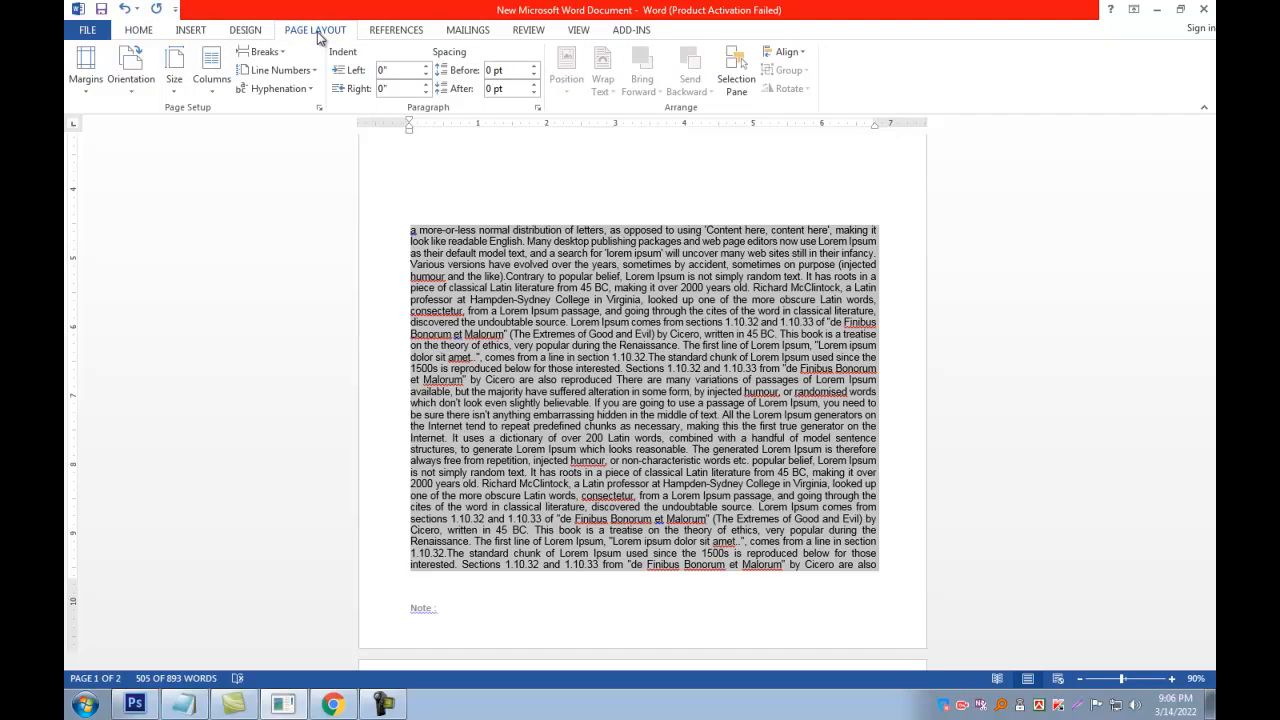
click(212, 95)
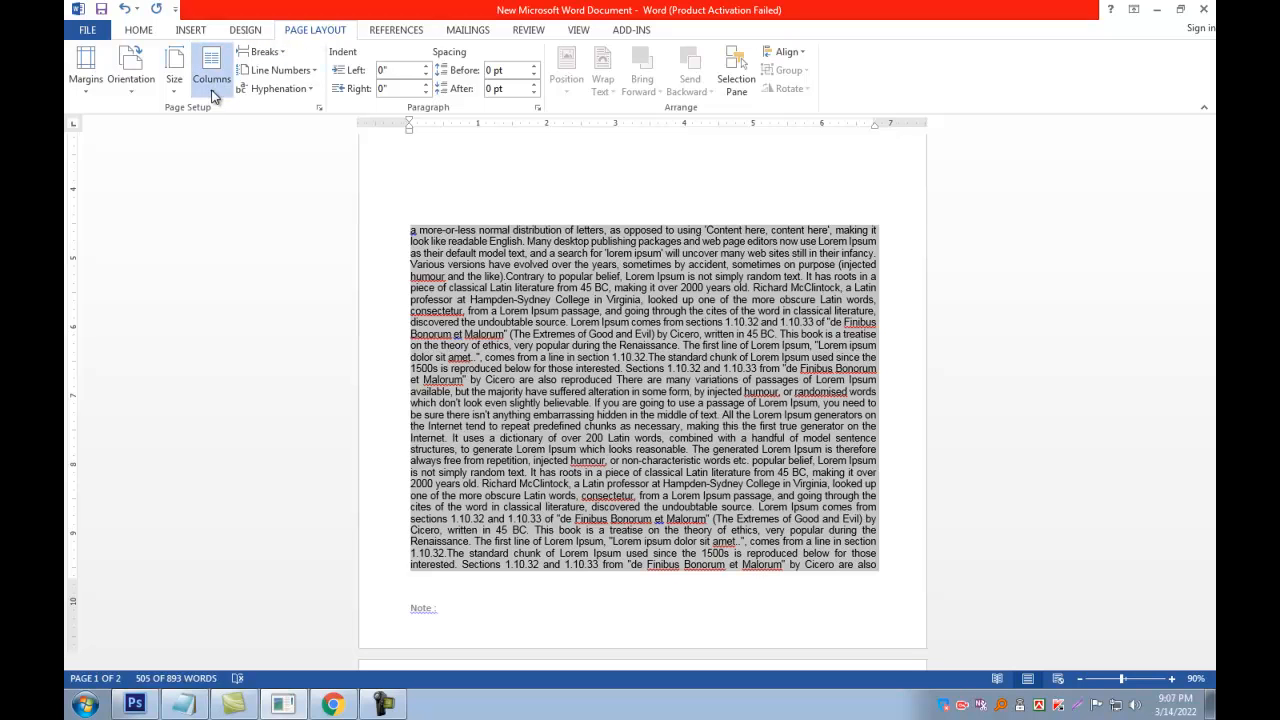
click(243, 158)
click(211, 80)
click(230, 188)
click(210, 85)
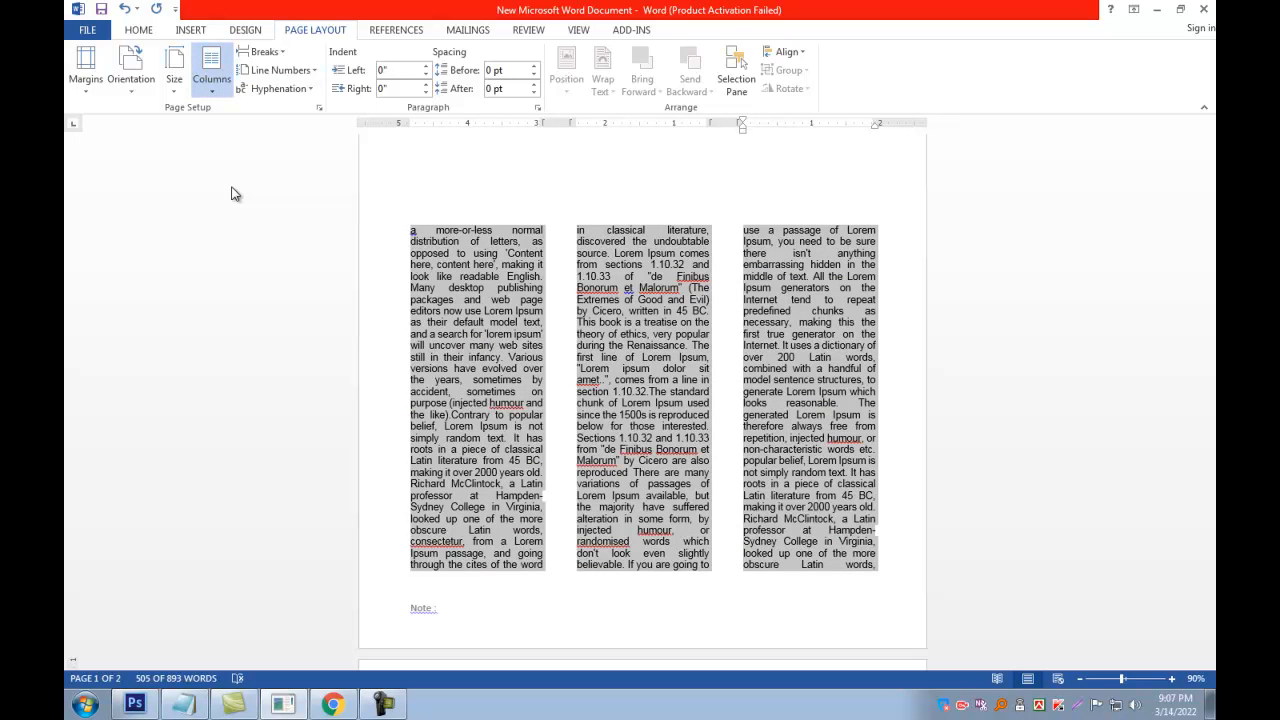
click(757, 278)
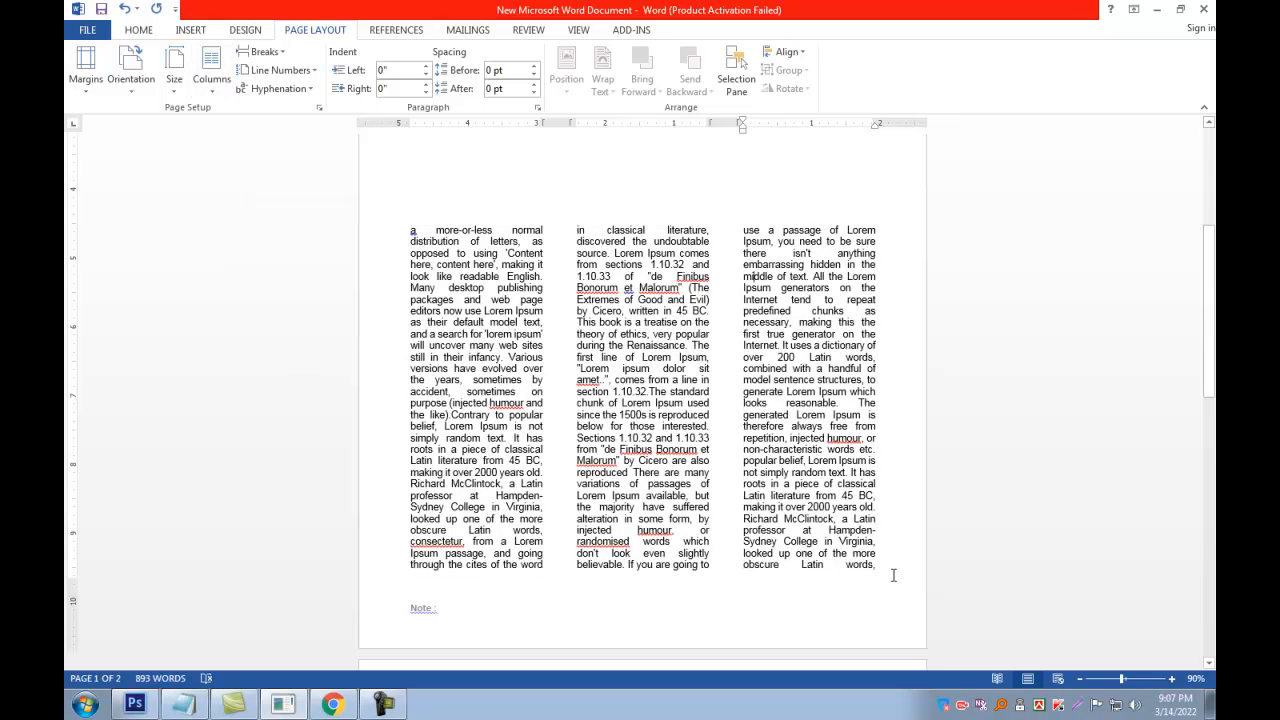
Step: Examine how the text flows through the three columns and the gaps between them
drag(410, 232, 542, 230)
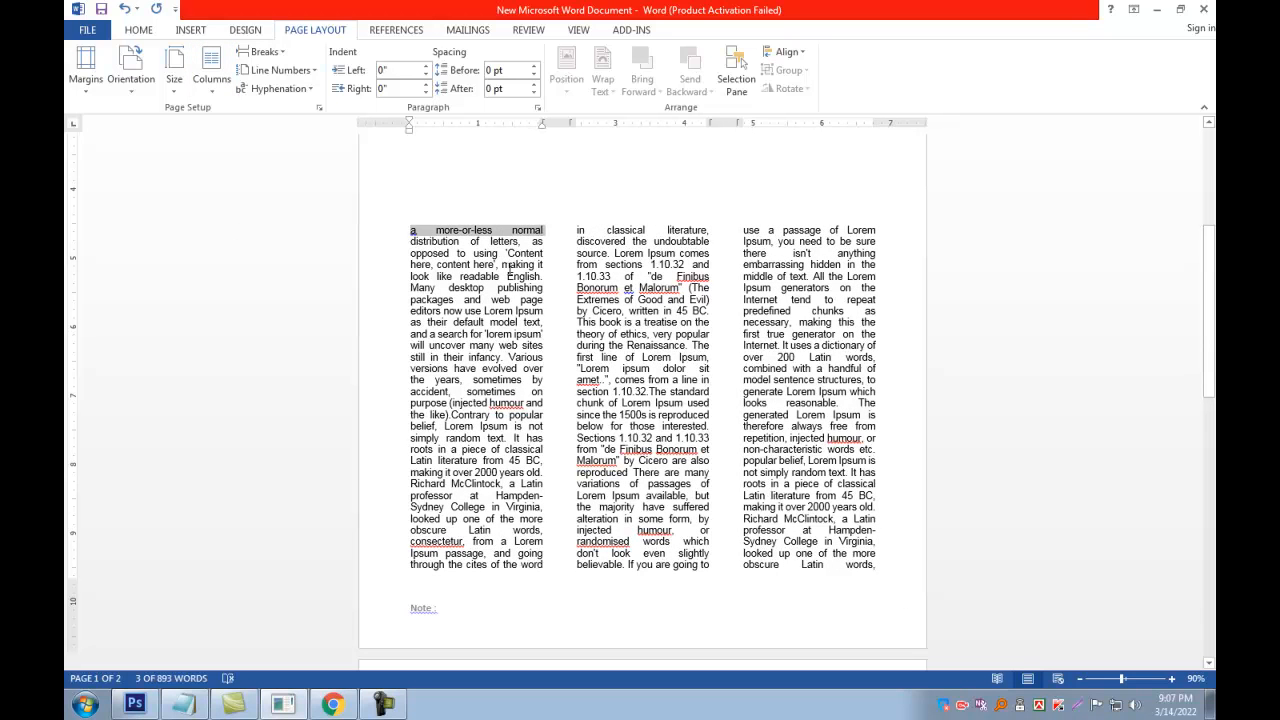
click(577, 345)
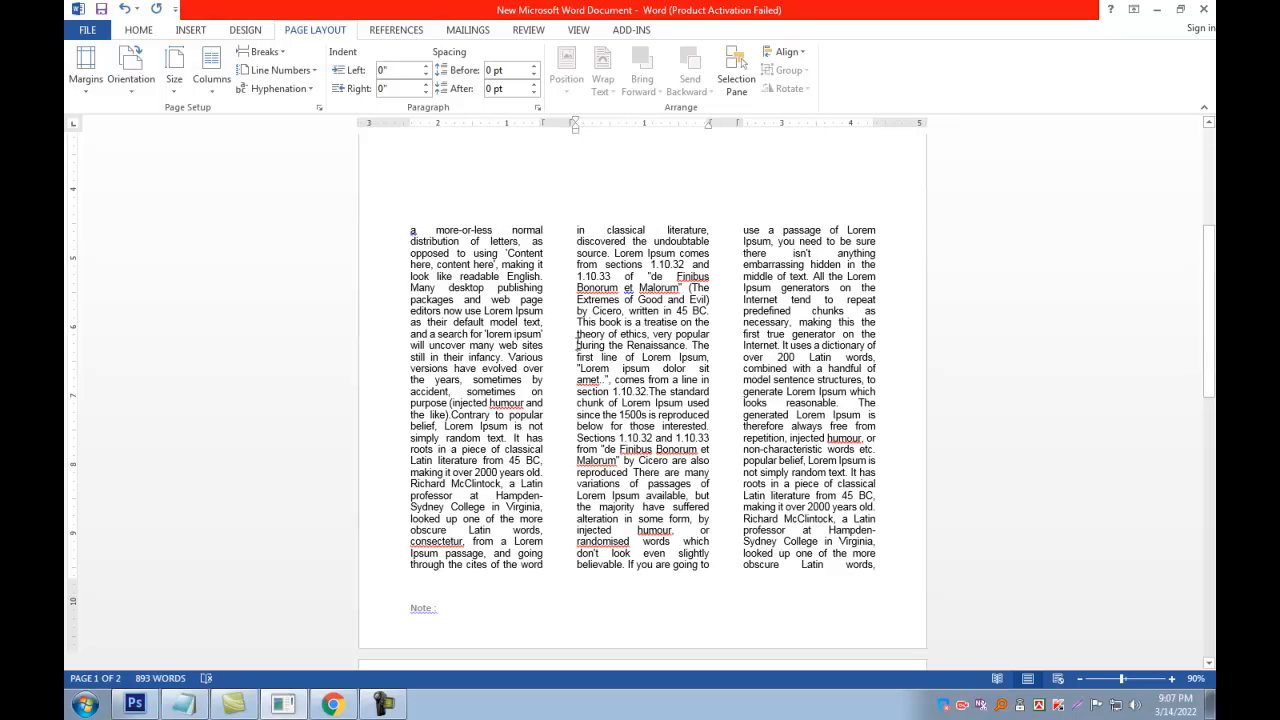
drag(409, 231, 546, 231)
drag(411, 242, 546, 242)
click(415, 228)
click(546, 568)
click(757, 243)
click(547, 312)
drag(408, 232, 810, 542)
click(722, 455)
click(732, 325)
click(607, 440)
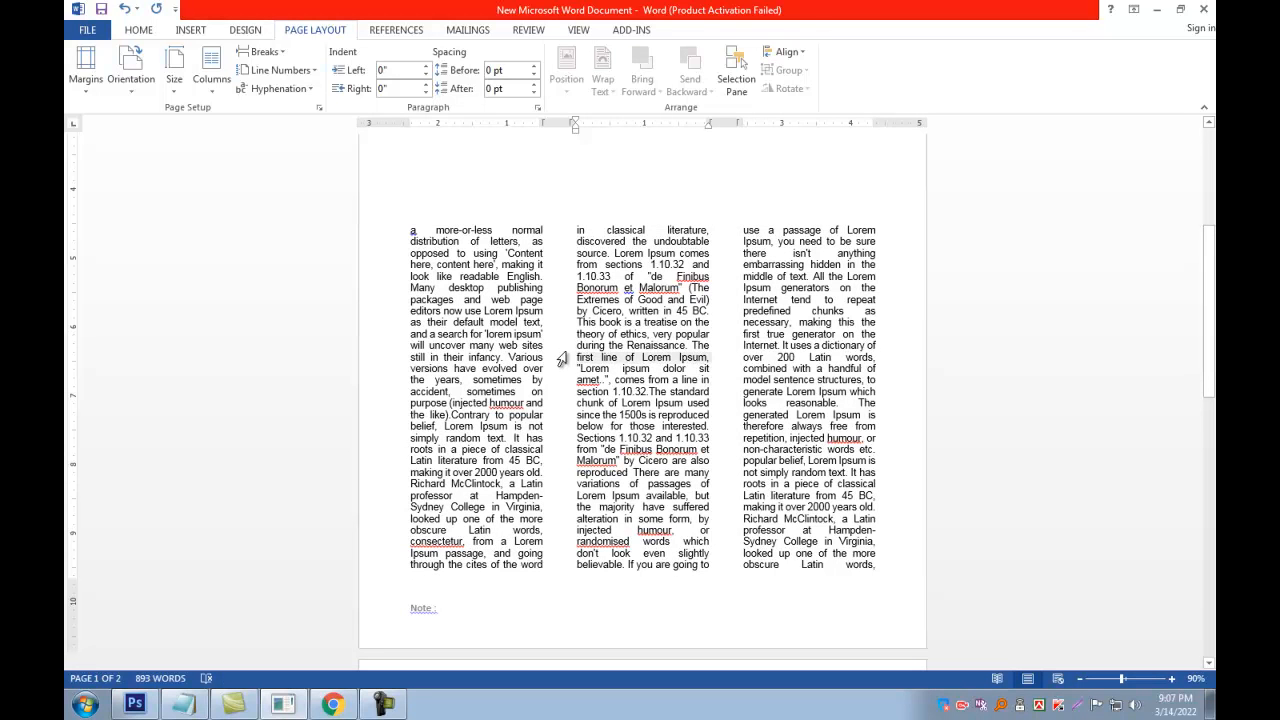
drag(557, 347, 555, 362)
click(610, 368)
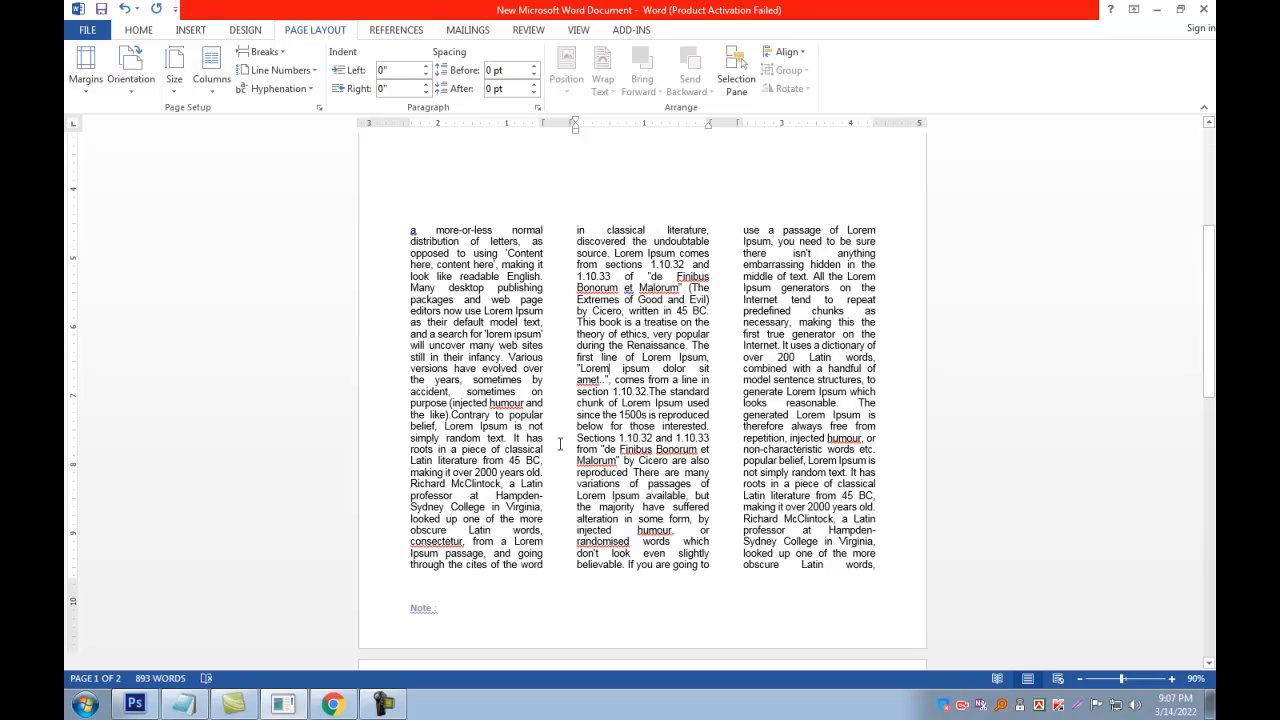
Step: Select the three-column text and turn off equal column width in its detailed column settings
drag(896, 596, 818, 578)
click(578, 334)
click(213, 96)
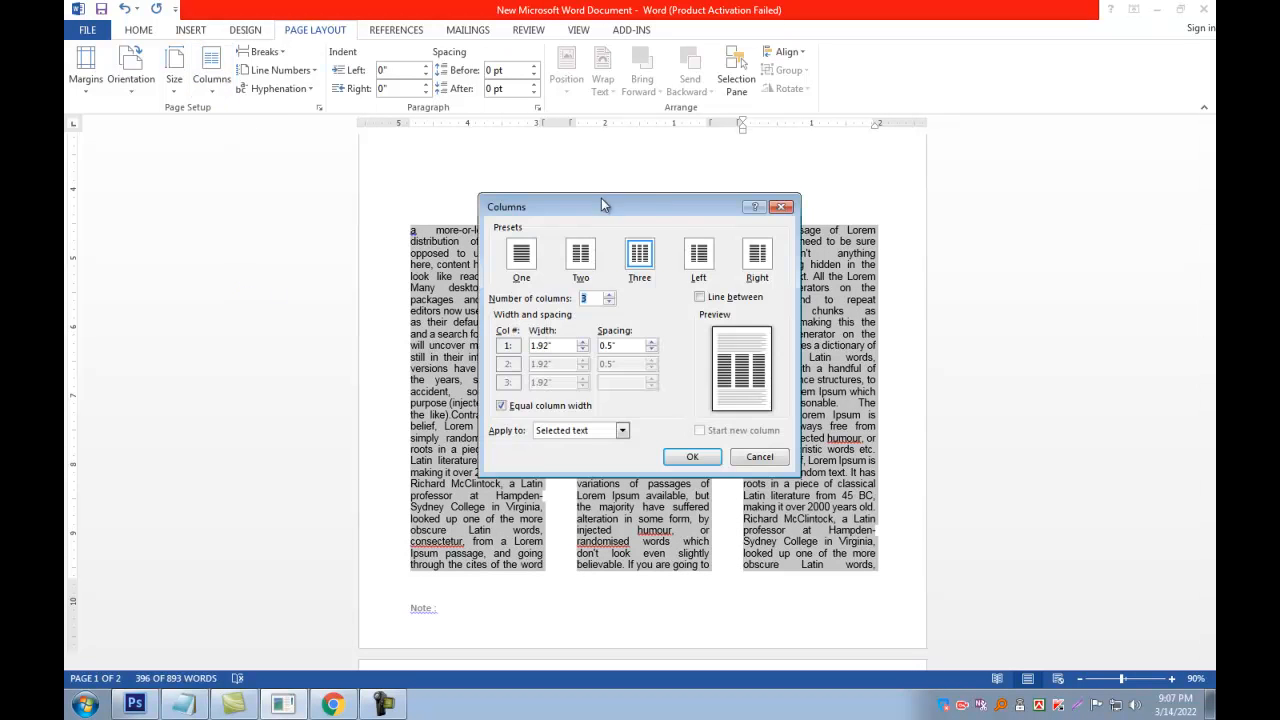
drag(601, 199, 800, 219)
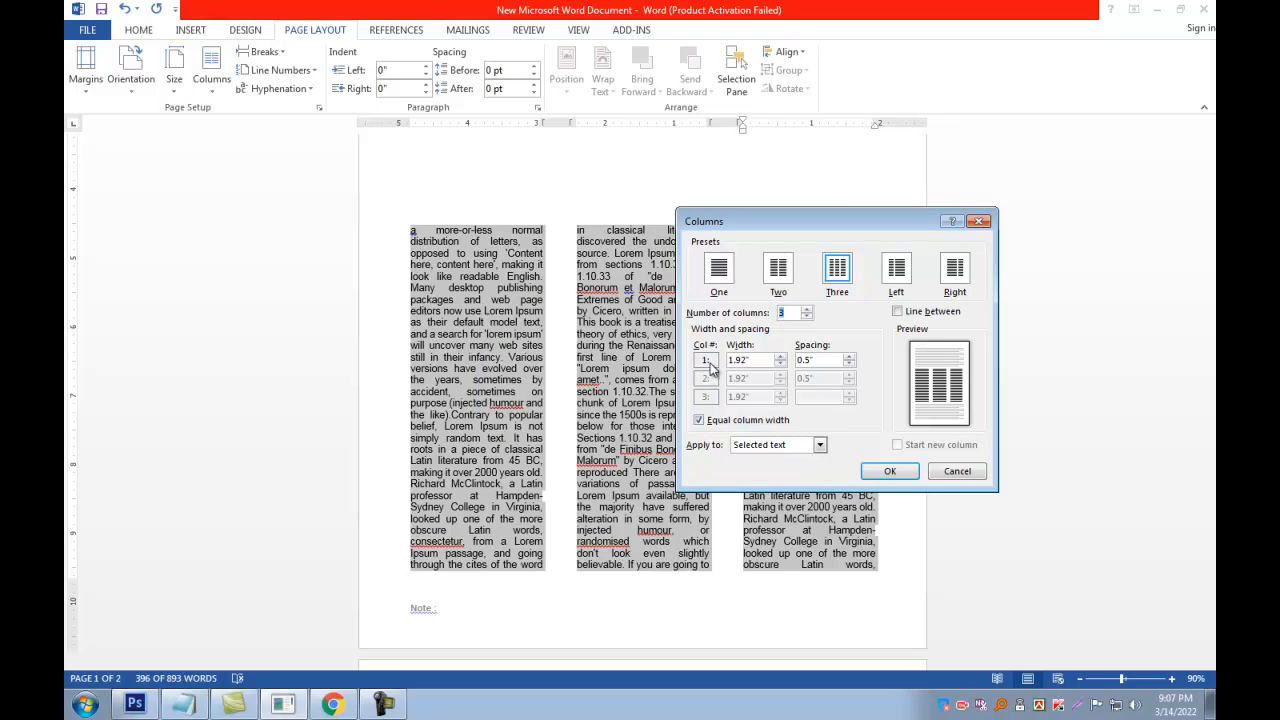
click(714, 422)
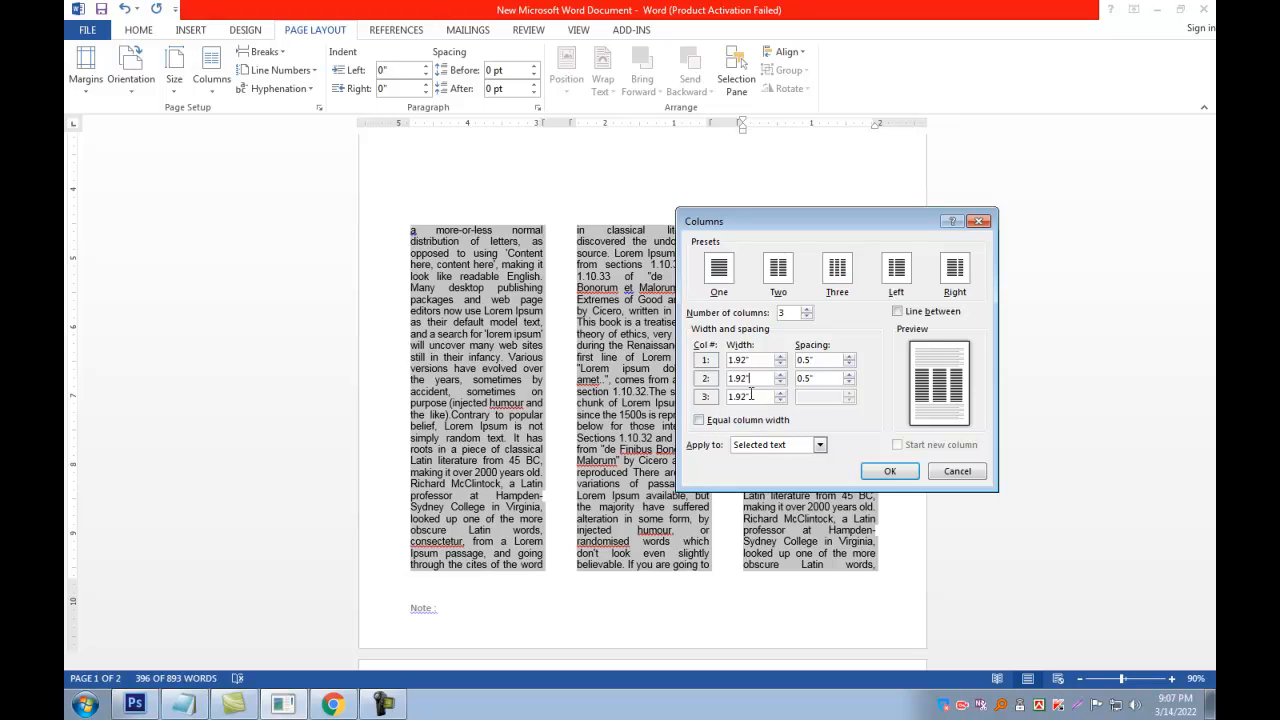
click(710, 425)
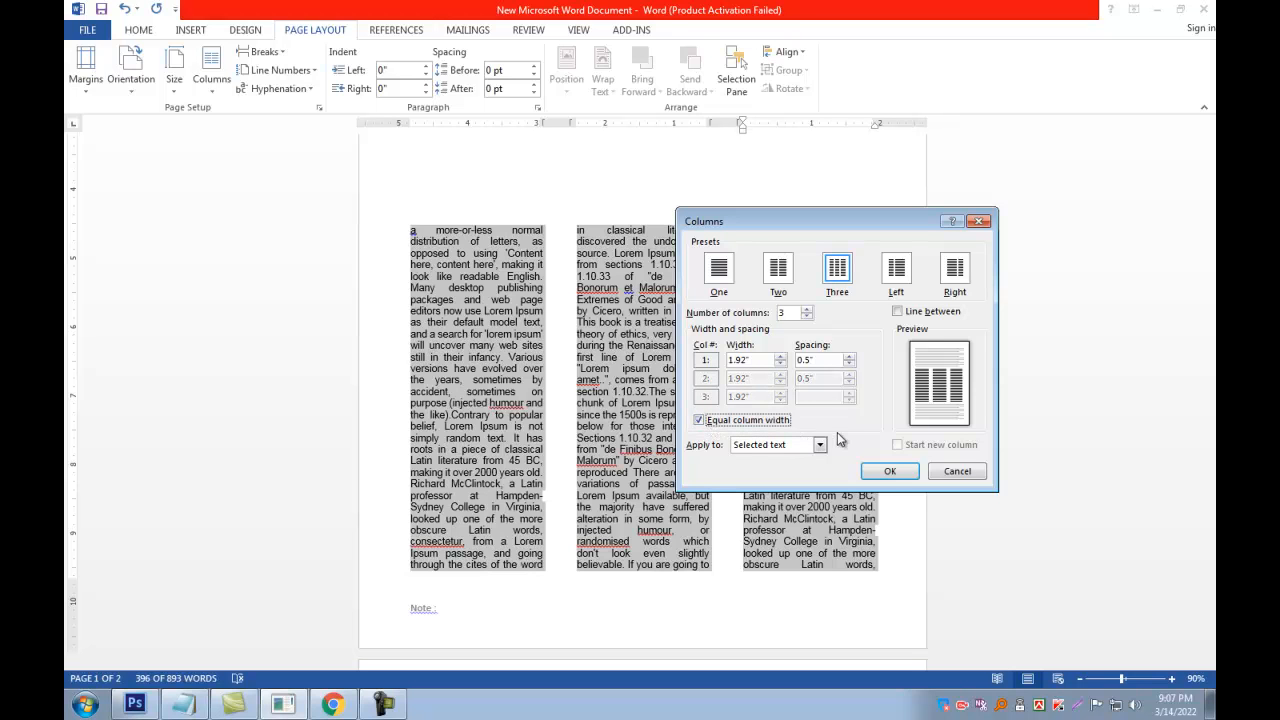
click(776, 423)
click(777, 424)
click(723, 425)
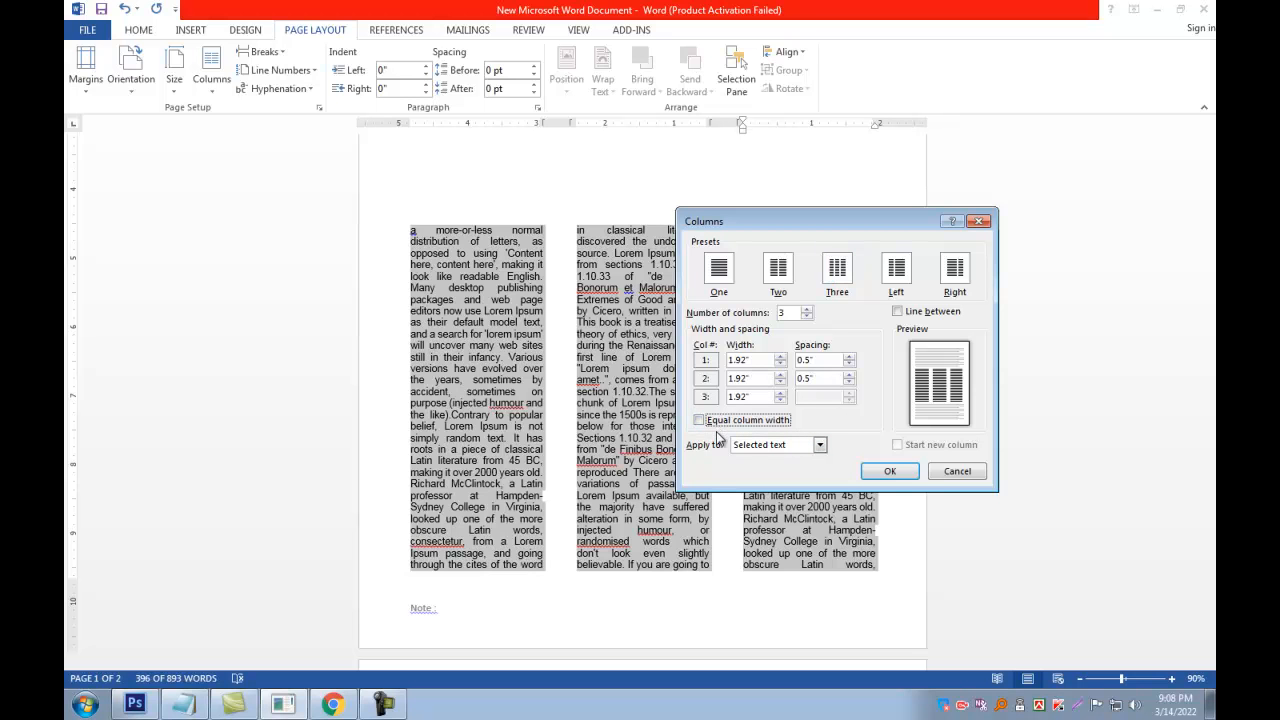
drag(776, 224, 975, 111)
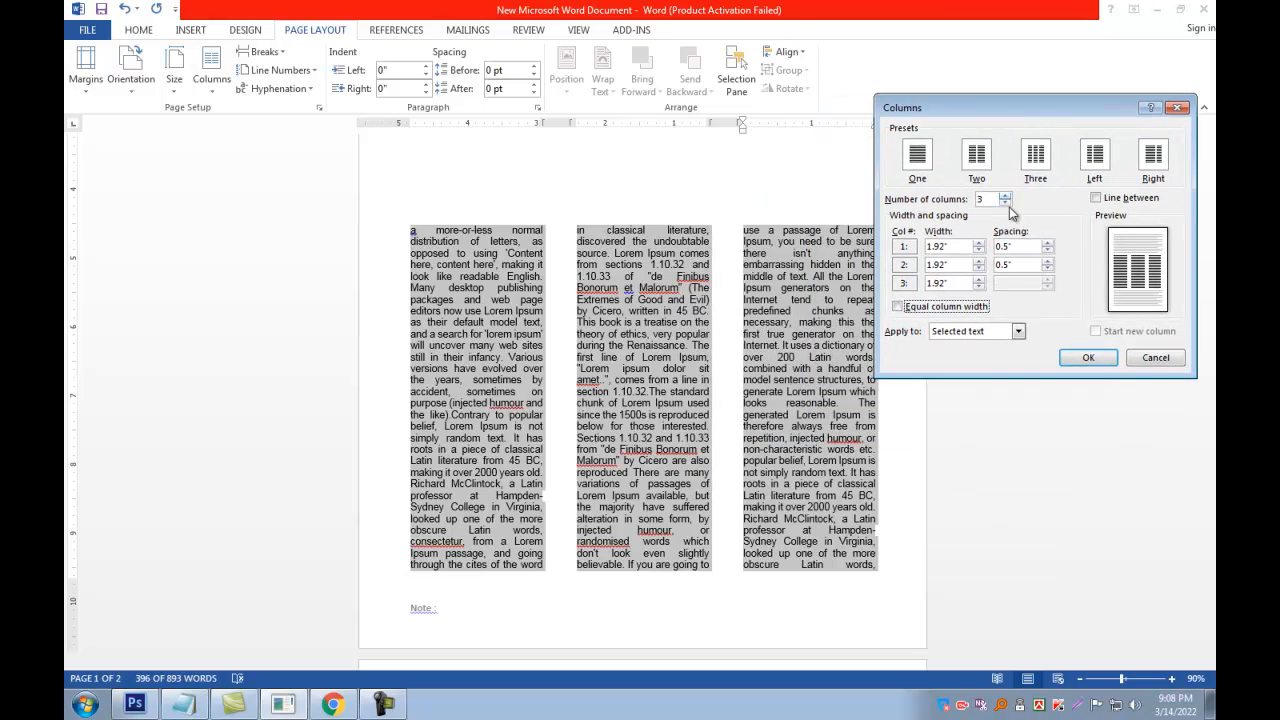
Step: Set the first column's spacing to 0.7" and apply it to the selected text
click(955, 249)
click(1047, 243)
click(1088, 357)
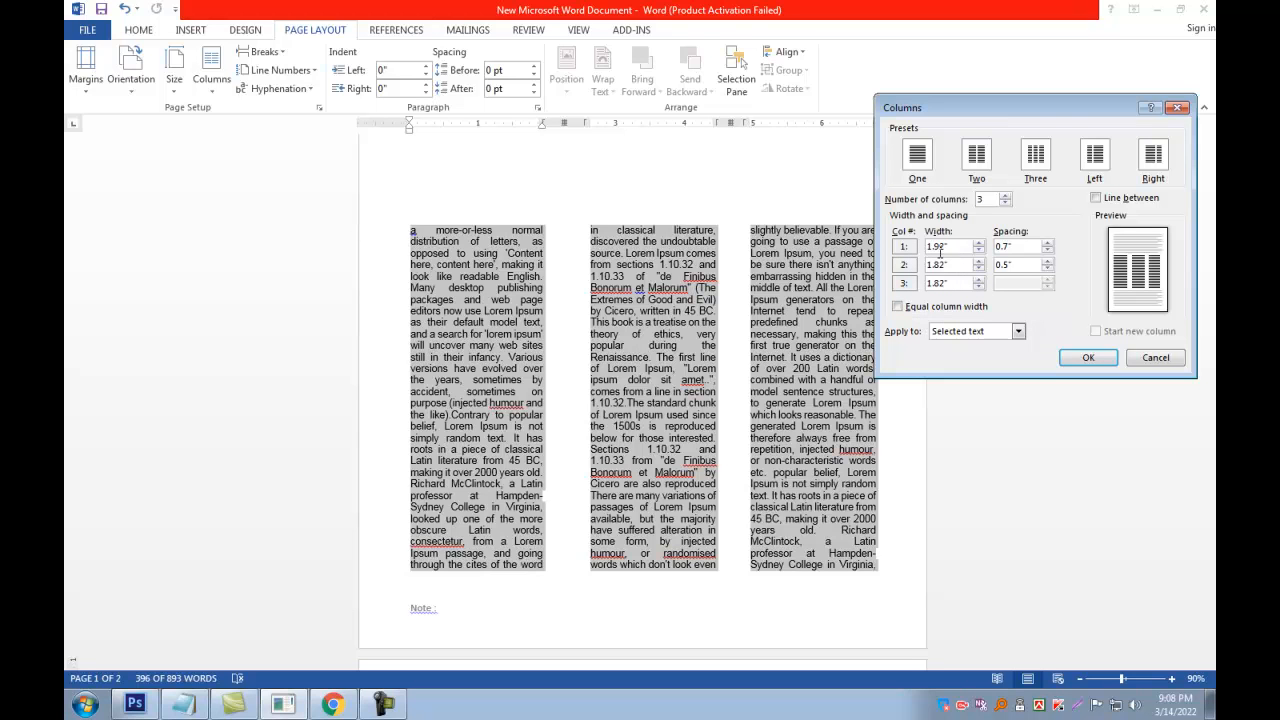
Step: Set the first column's width to 2" and apply it to the selected text
drag(960, 246, 905, 247)
text(2)
click(1018, 247)
click(1087, 359)
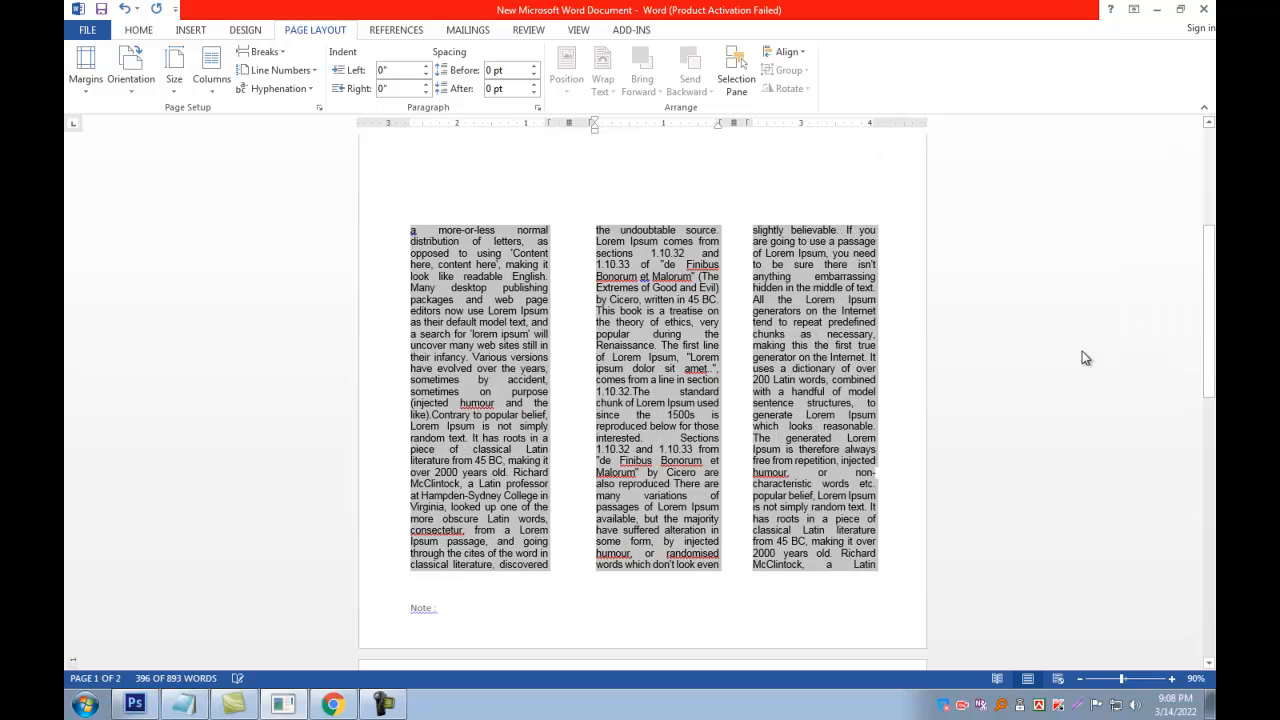
click(562, 288)
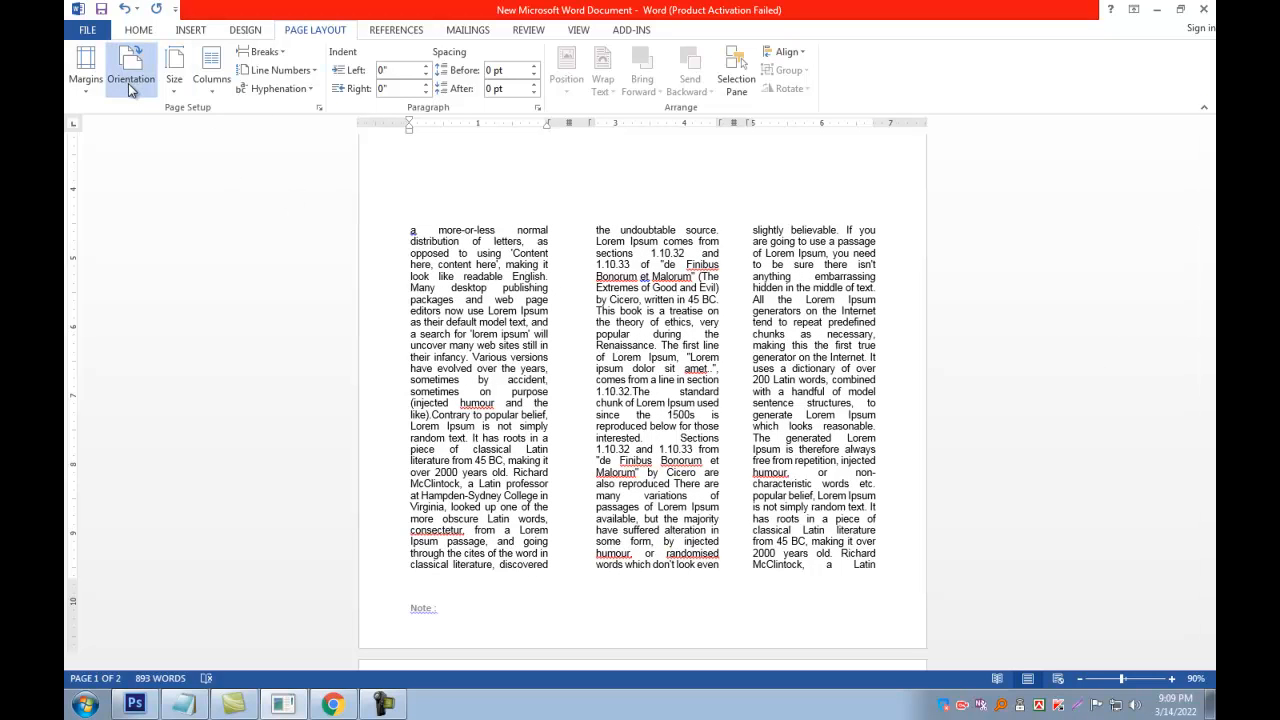
Step: Set the first column's width to 2.5" for this section and check the column's text lines
click(211, 78)
click(258, 285)
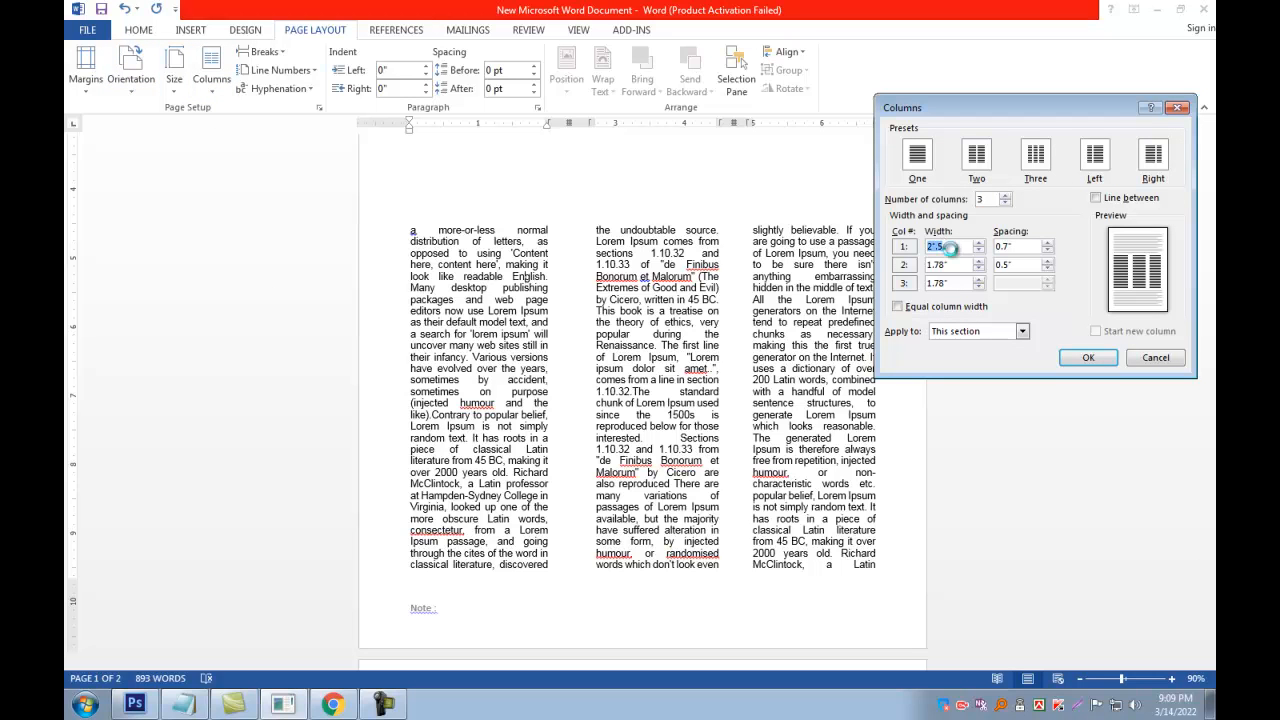
key(Tab)
key(Return)
text(2.5)
click(1080, 356)
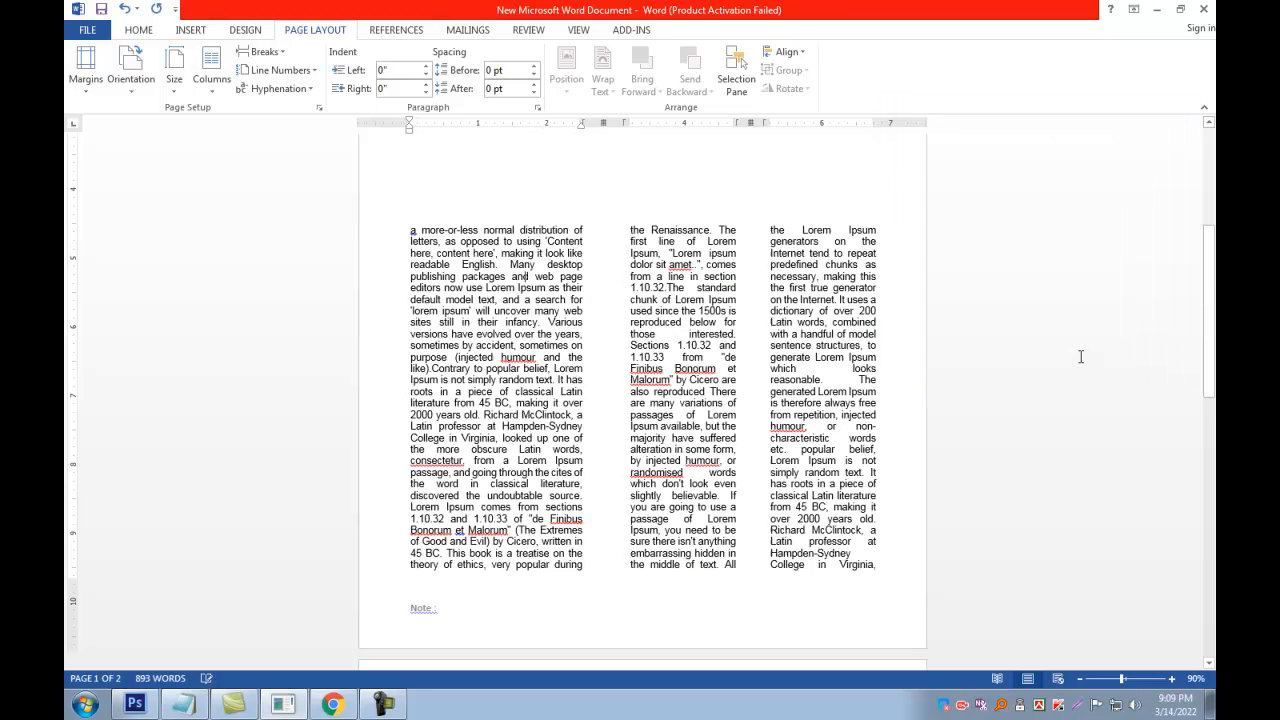
click(736, 552)
drag(410, 228, 582, 290)
click(520, 437)
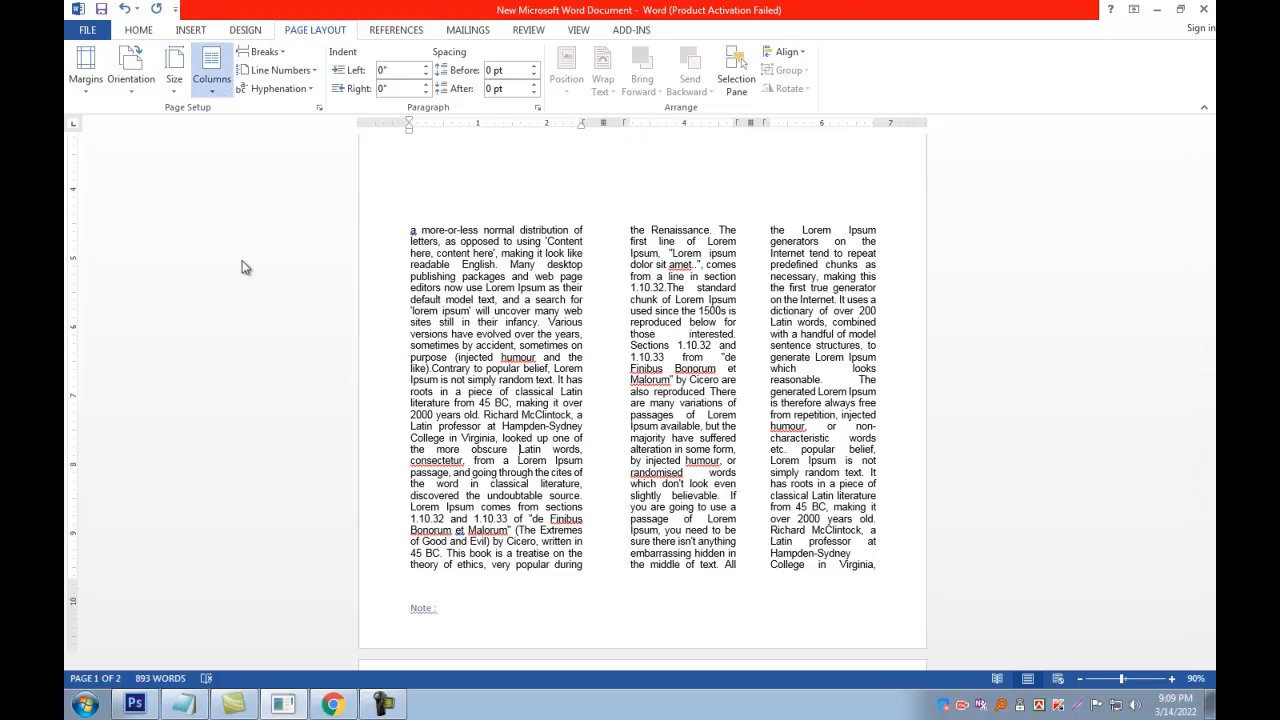
Step: Set the first column's spacing to 0.2" for this section, save the document and check the column text
drag(1026, 247, 815, 254)
key(BackSpace)
text(.2)
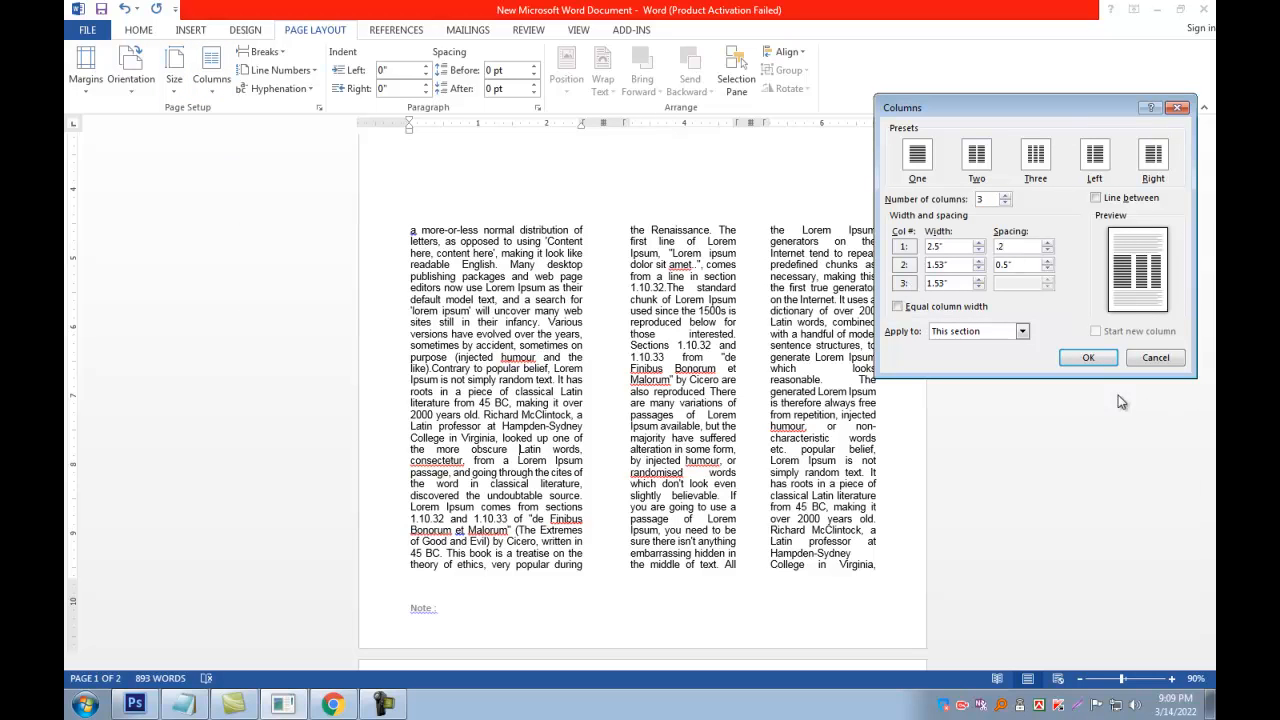
click(1088, 357)
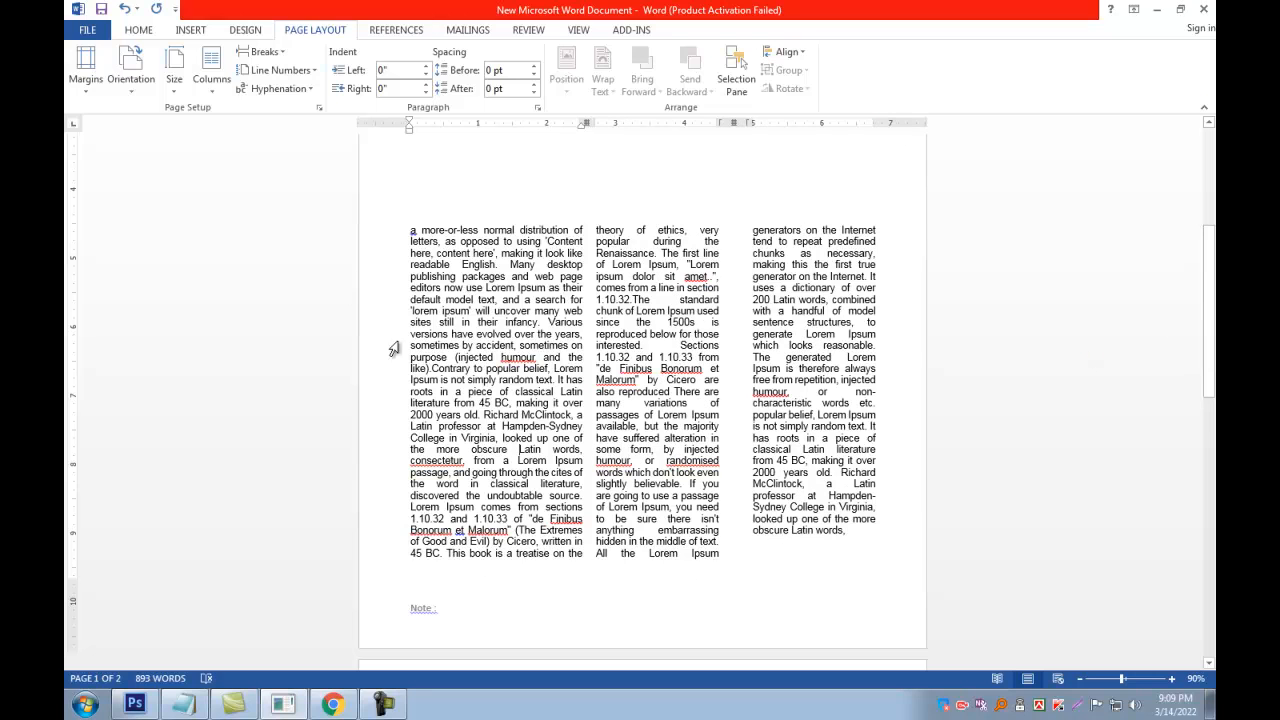
click(617, 548)
click(100, 8)
drag(408, 236, 560, 414)
click(808, 403)
Step: Check the topic list in Notepad for the item following columns, then return to the Word document
click(190, 704)
click(968, 345)
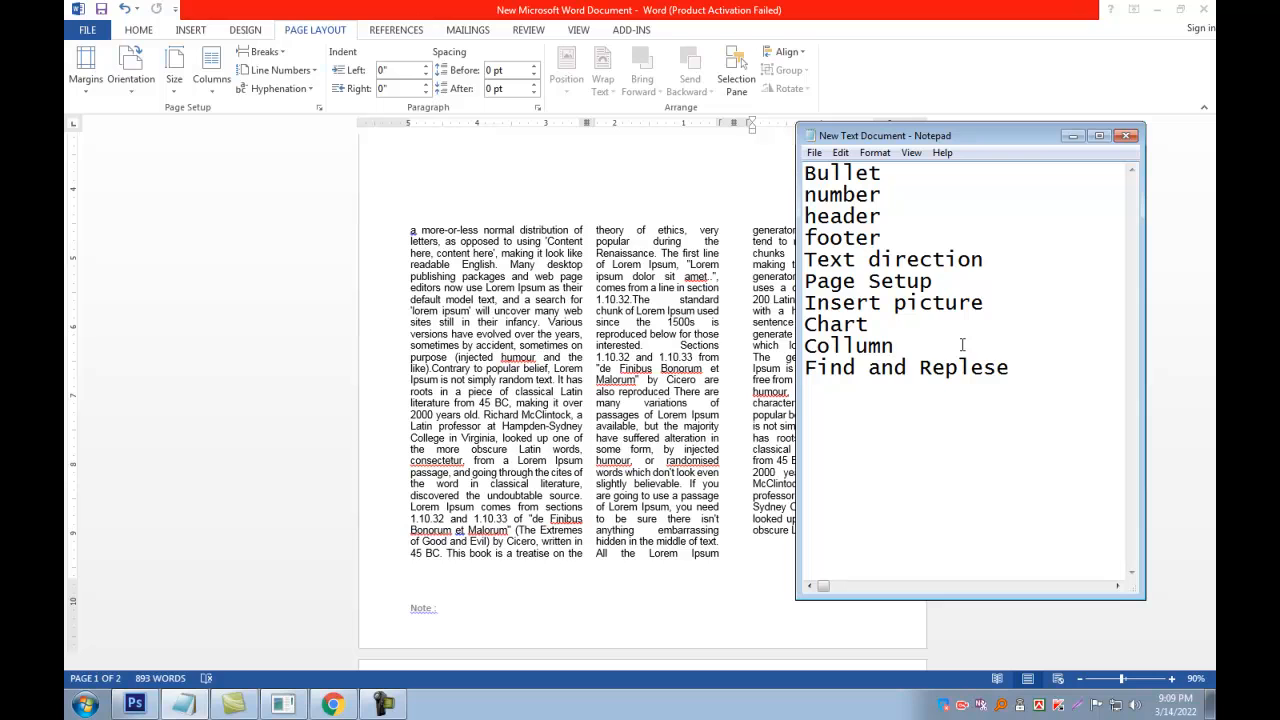
drag(812, 372, 712, 360)
click(1025, 366)
click(1058, 380)
drag(856, 369, 790, 378)
click(784, 380)
Step: Look through both pages and pick out the word "book" in the second page's middle column
scroll(714, 360, up, 6)
scroll(709, 357, down, 15)
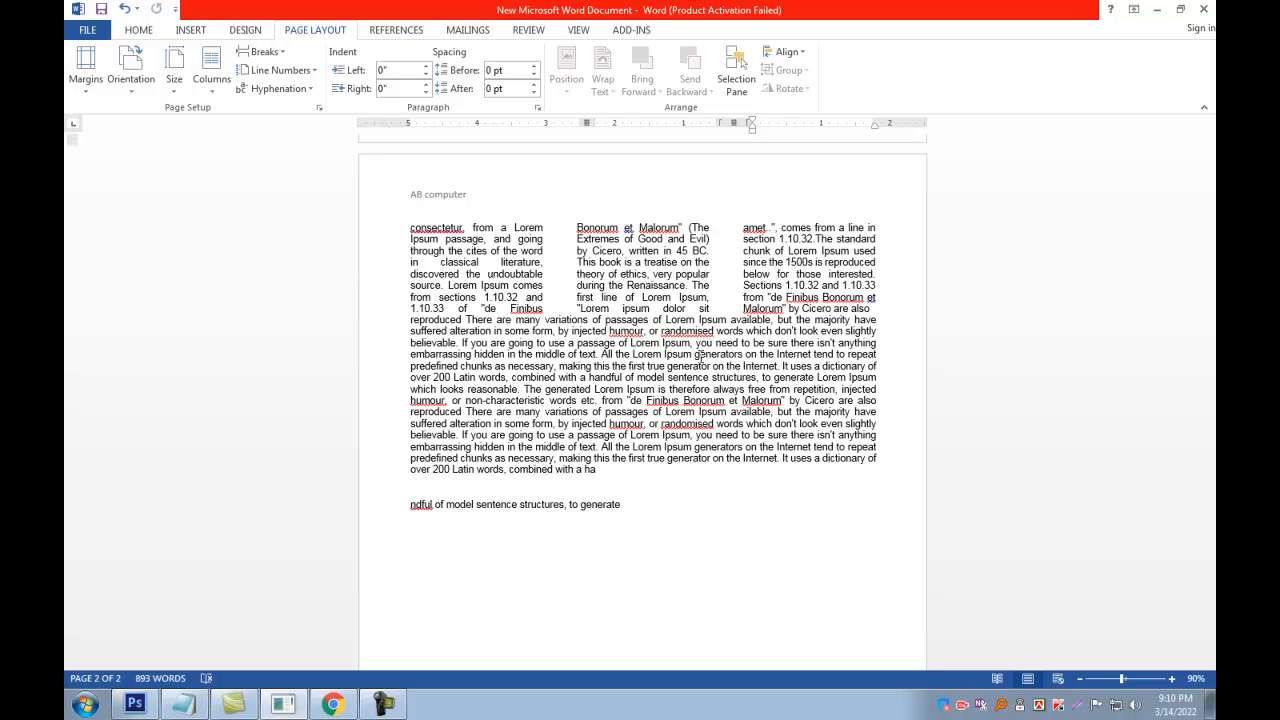
scroll(700, 357, up, 8)
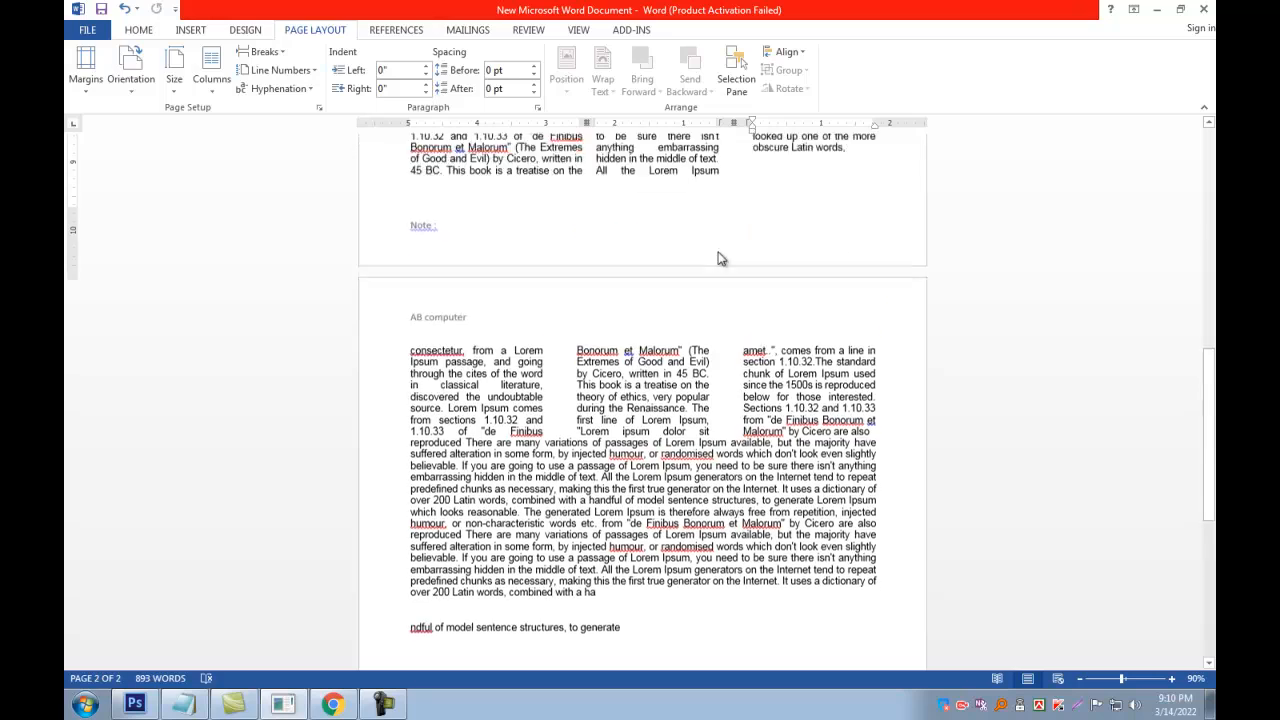
scroll(730, 300, down, 4)
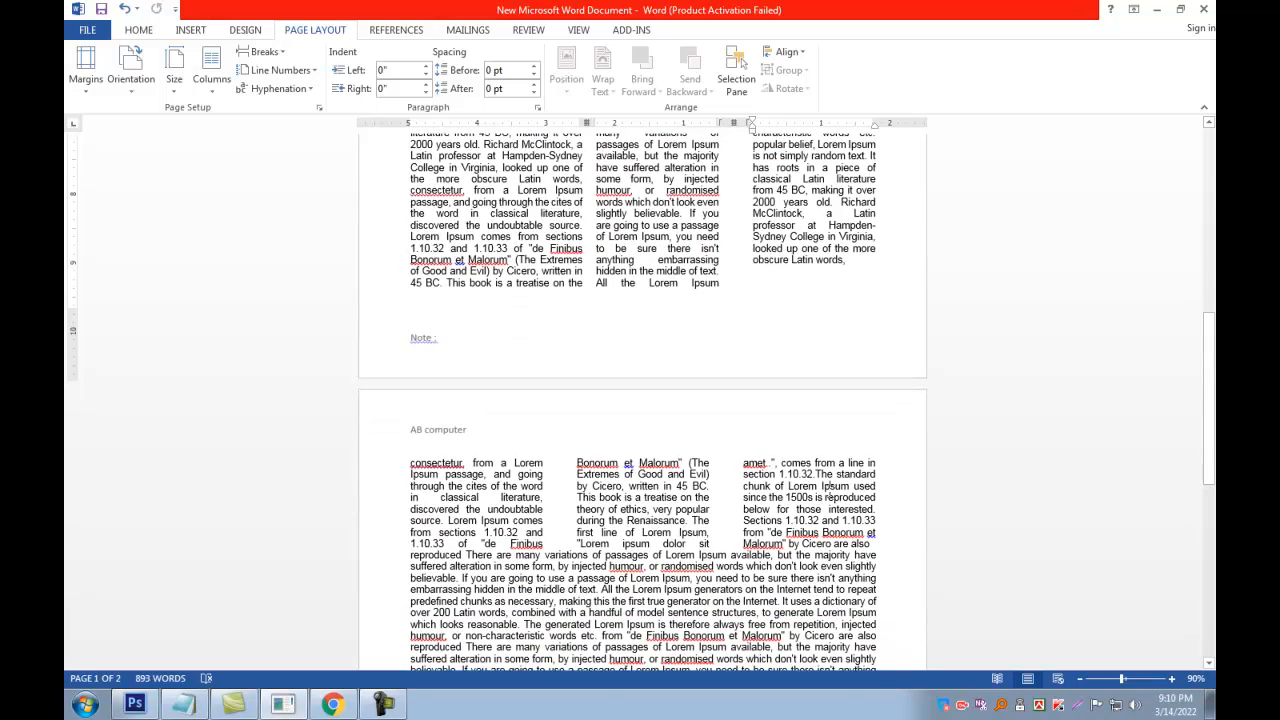
drag(674, 487, 692, 487)
click(690, 487)
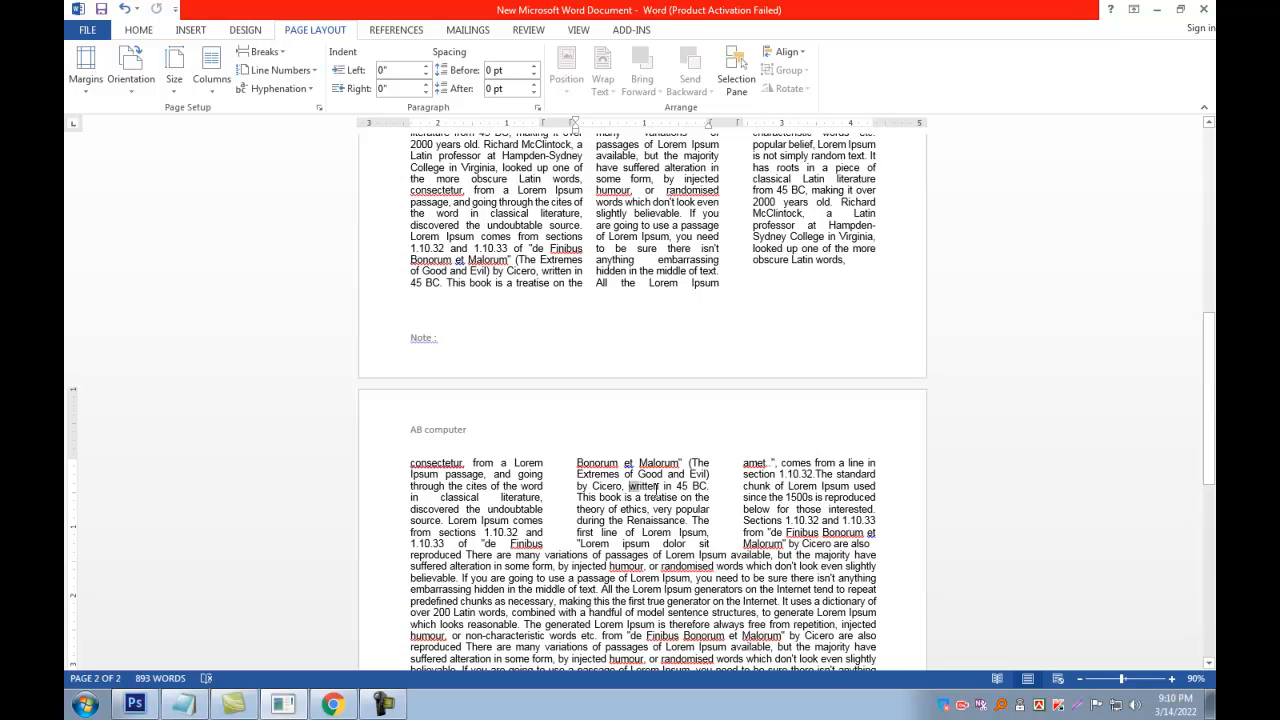
drag(598, 497, 622, 497)
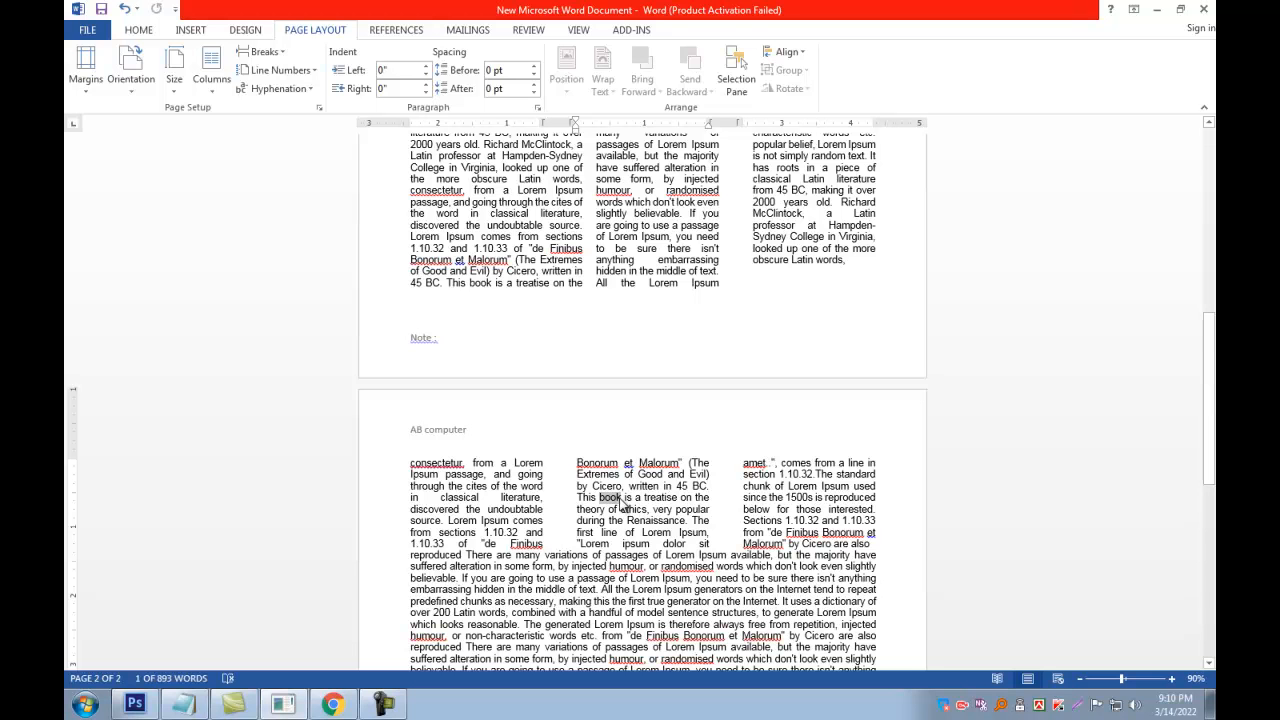
click(666, 497)
scroll(690, 500, up, 8)
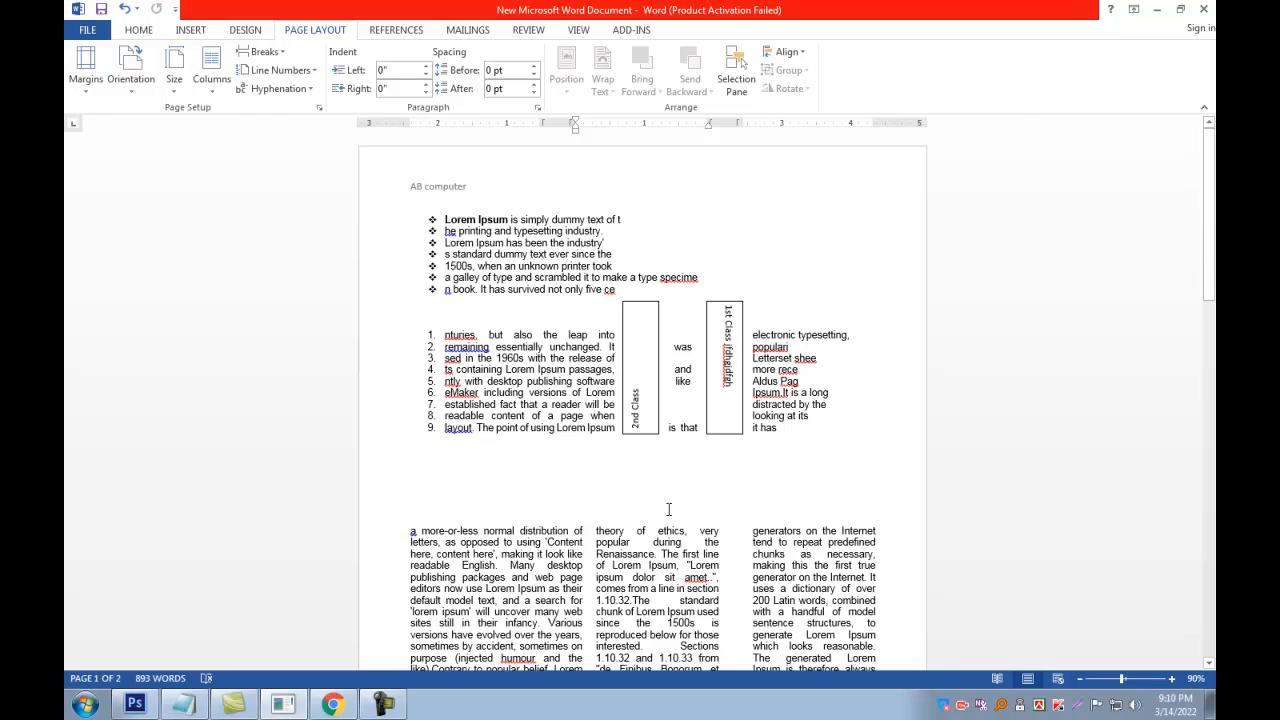
Step: Search the document for "book" and examine the highlighted matches on both pages
key(ctrl+f)
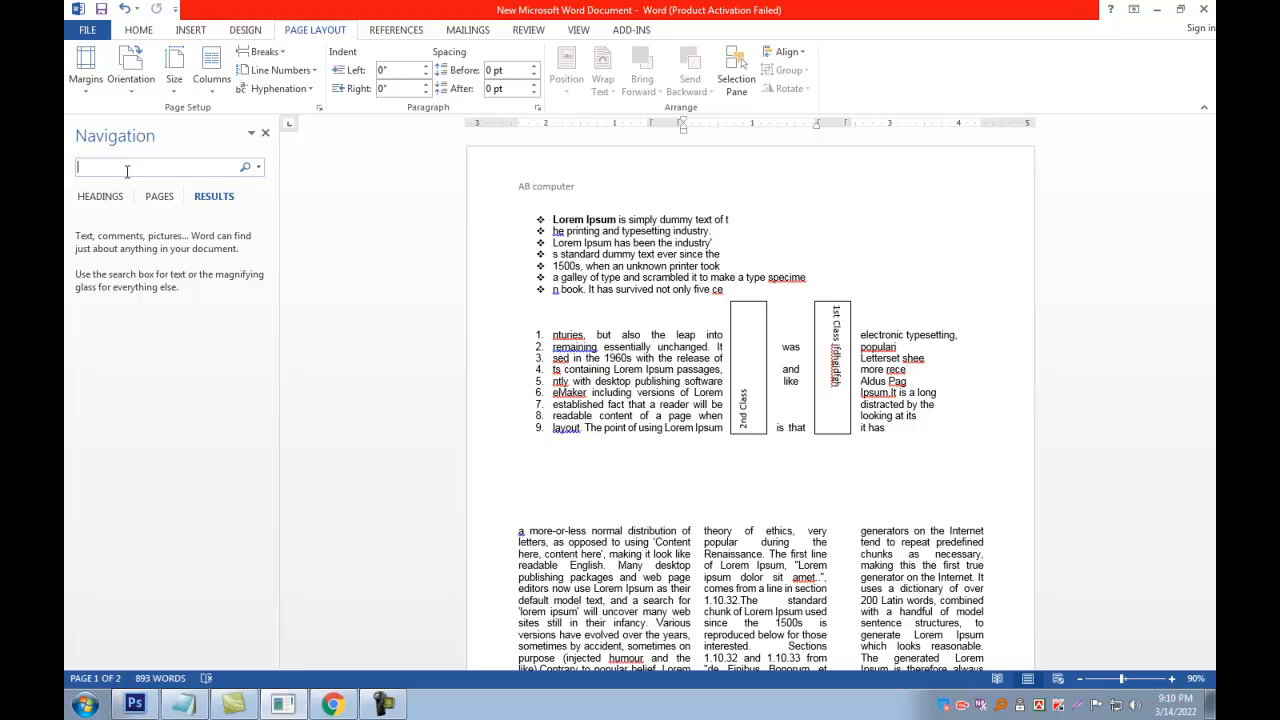
text(book)
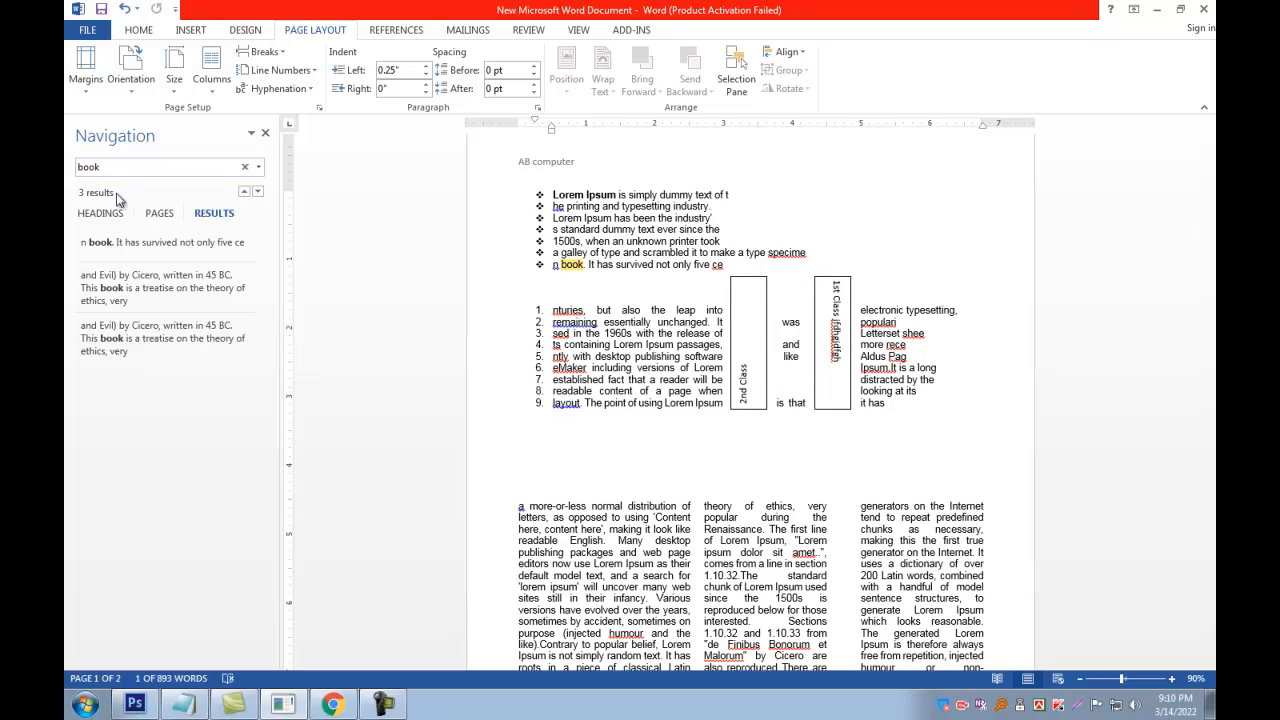
click(580, 270)
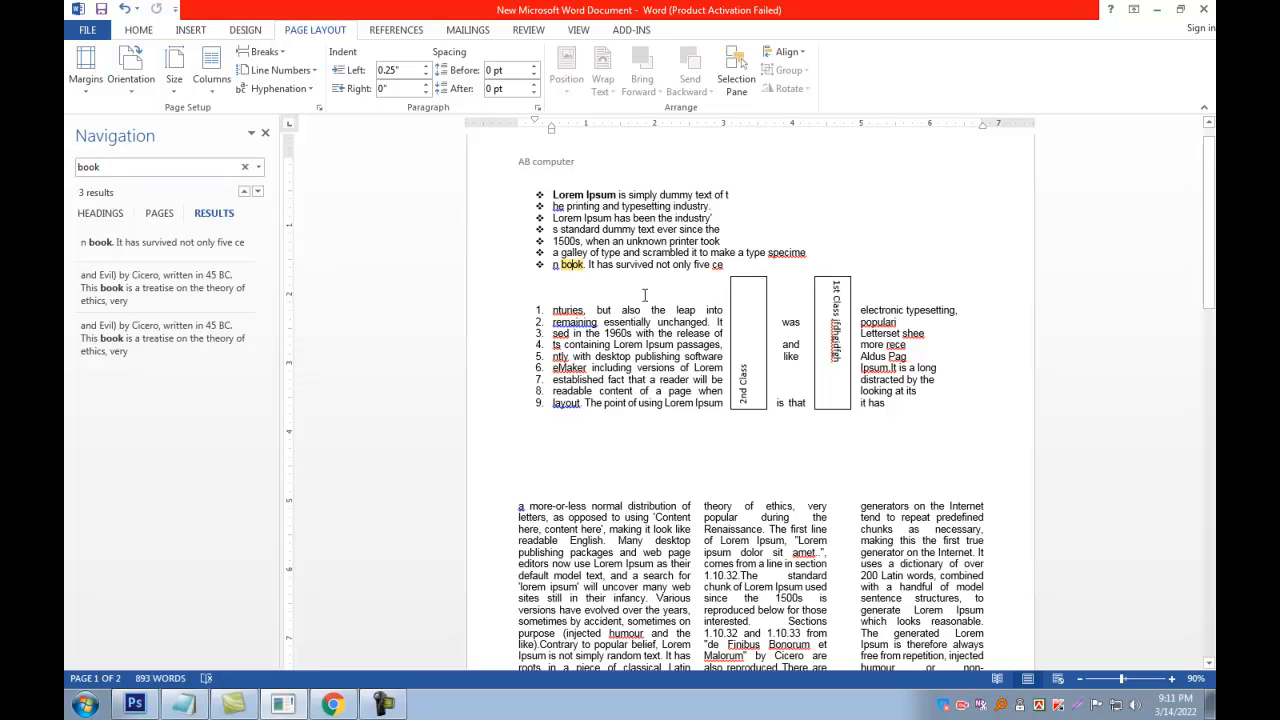
scroll(644, 294, down, 3)
scroll(645, 294, down, 2)
click(596, 595)
scroll(645, 587, down, 2)
scroll(644, 593, down, 5)
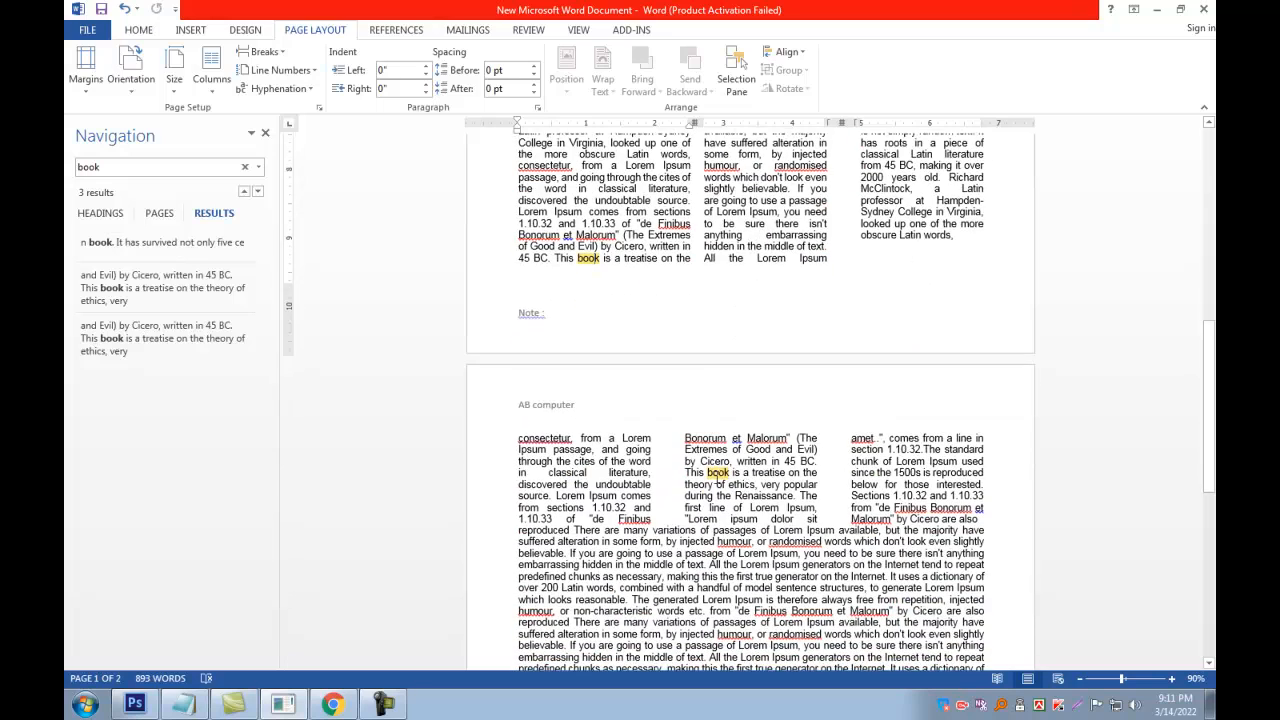
scroll(713, 480, down, 4)
scroll(713, 480, up, 7)
scroll(713, 480, up, 9)
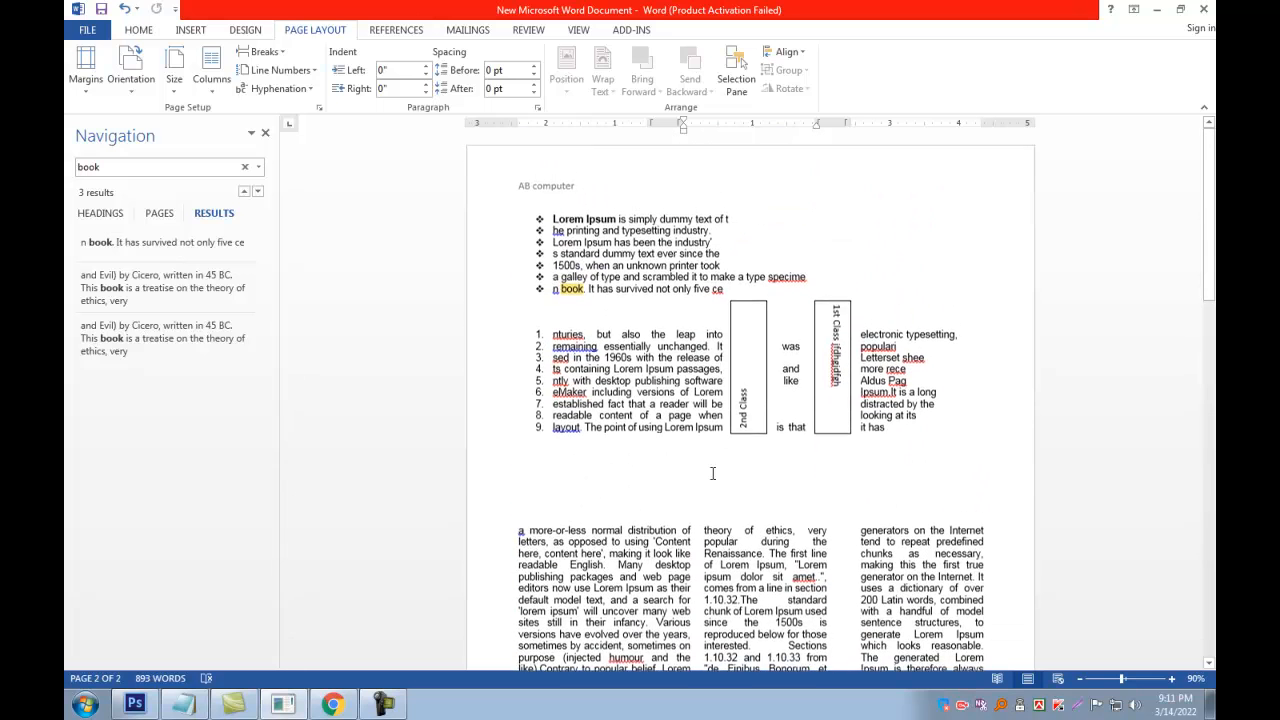
Step: Step through the matches for "book" one by one, then close the search
click(590, 318)
key(ctrl+m)
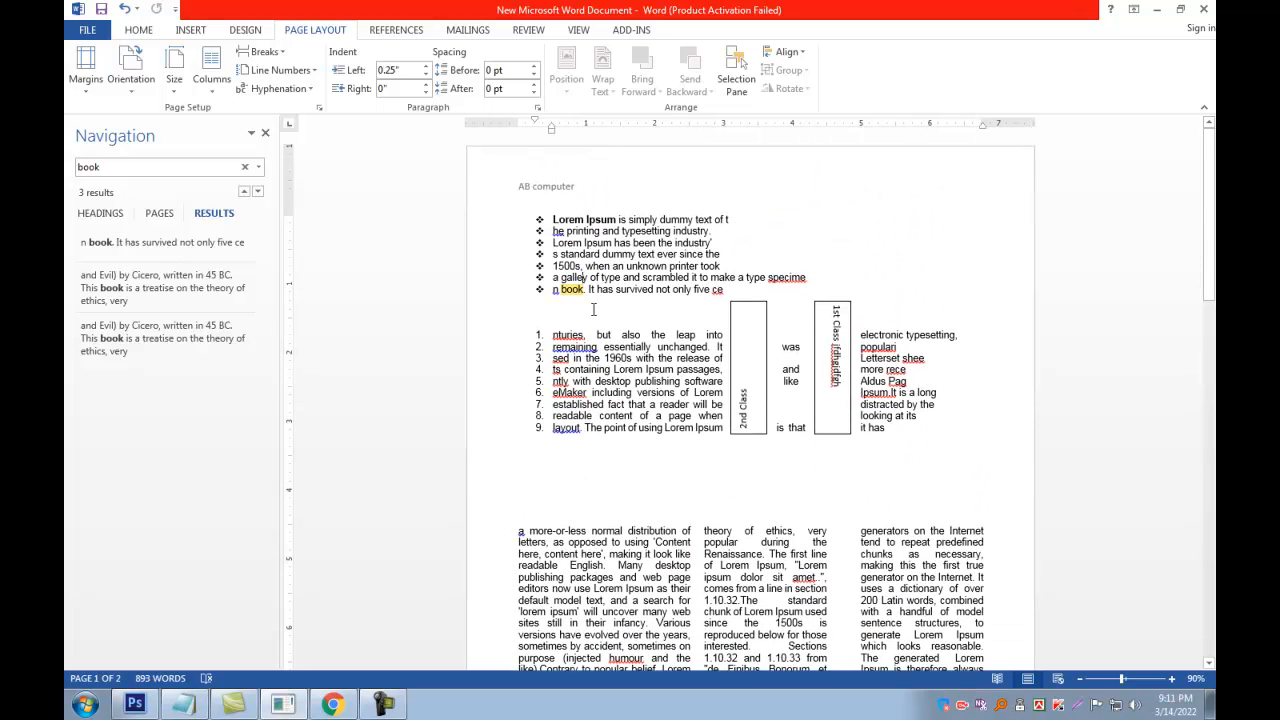
click(184, 162)
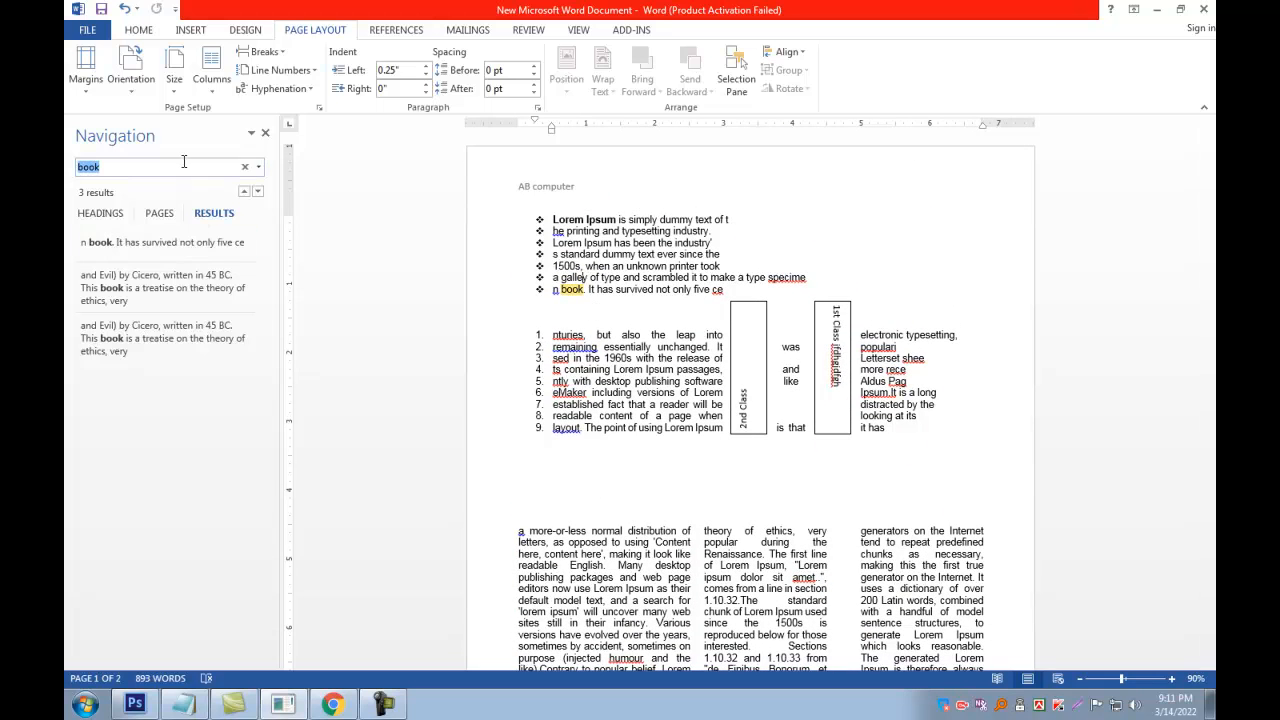
key(Return)
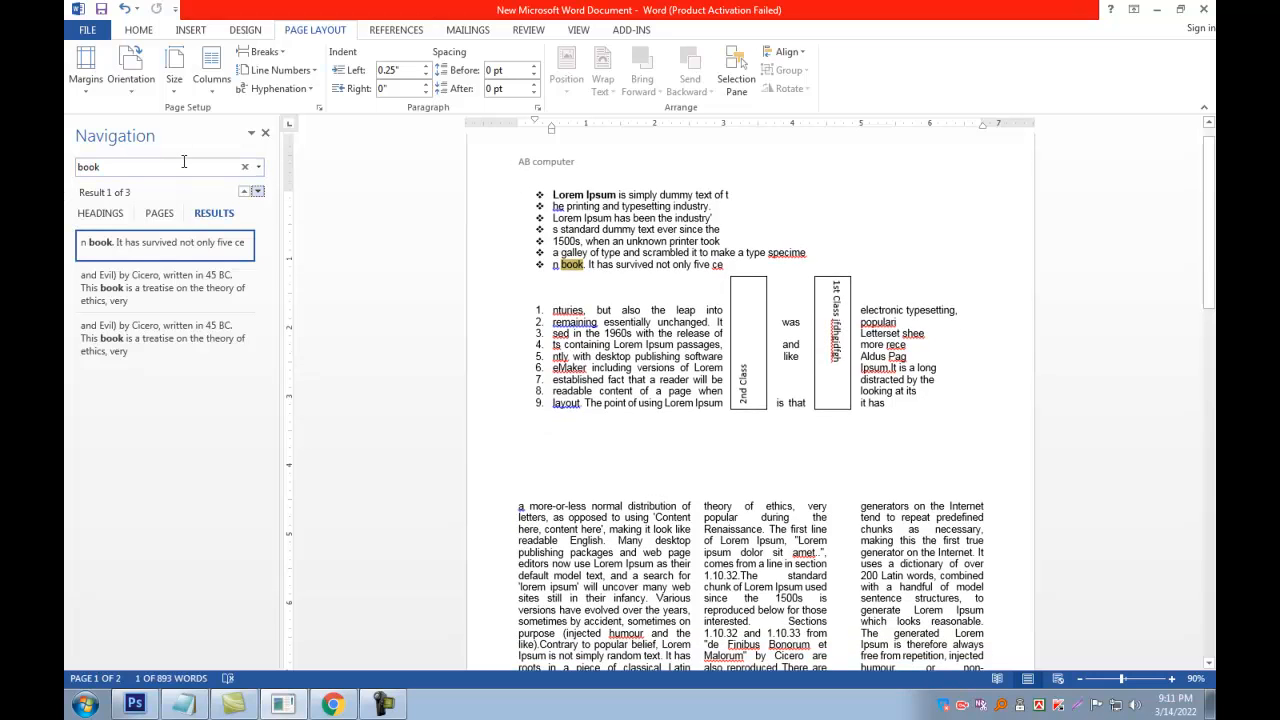
key(Return)
key(Return)
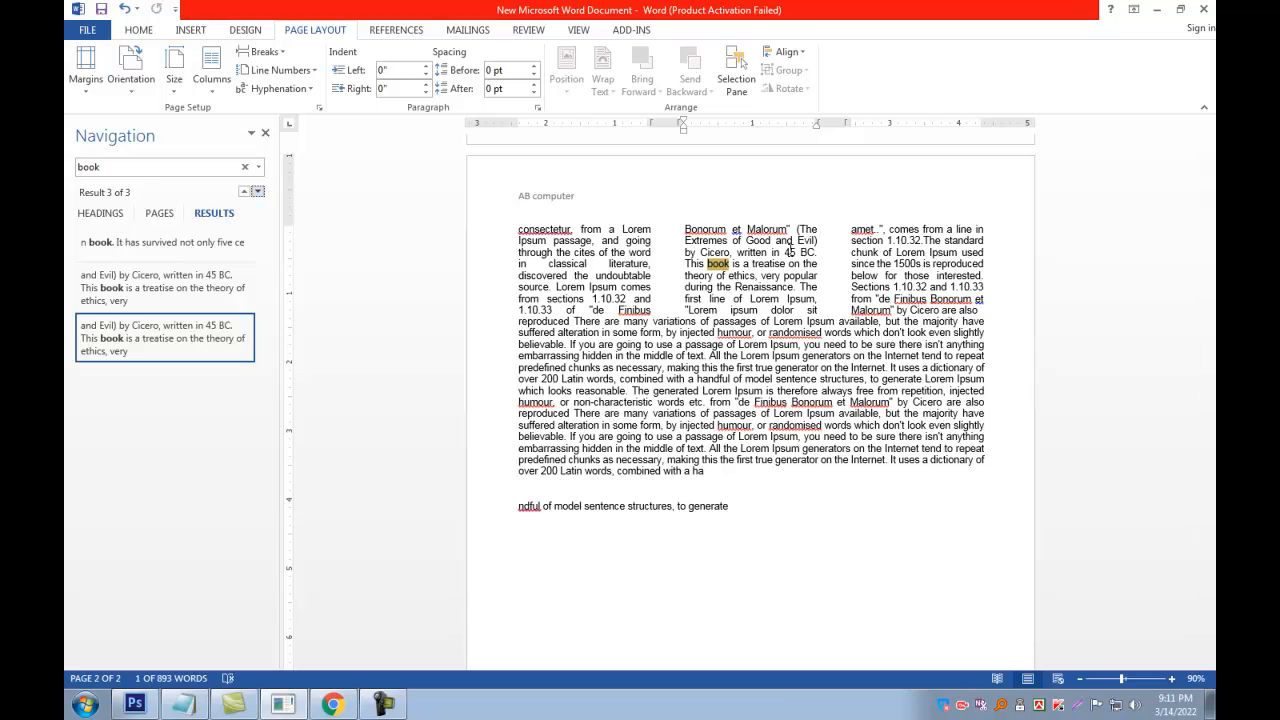
click(139, 168)
click(265, 133)
click(725, 391)
key(ctrl+r)
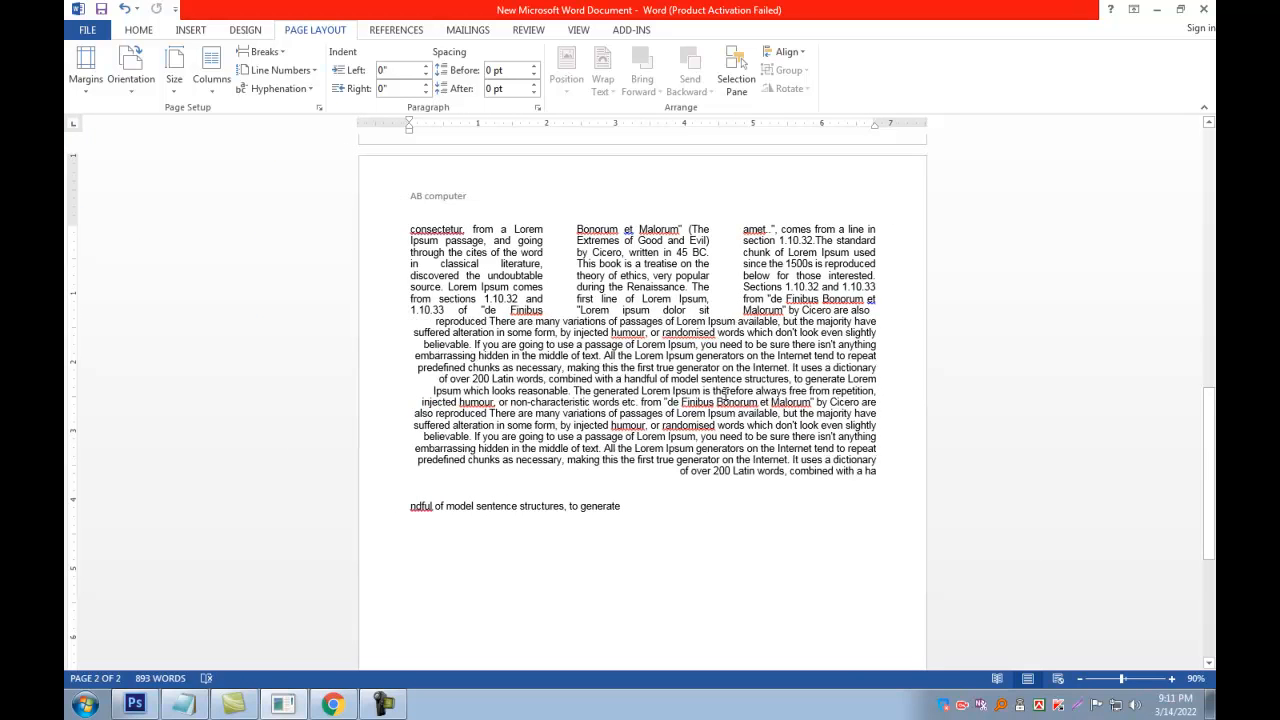
key(ctrl+j)
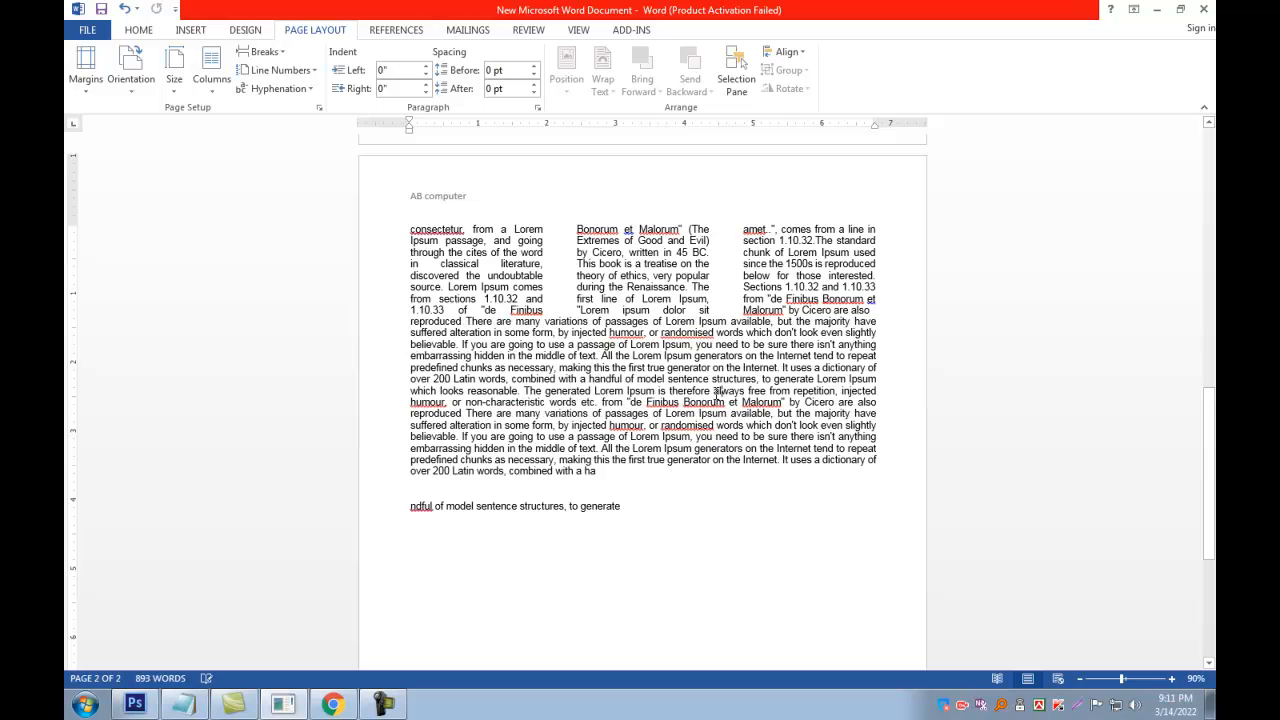
Step: Reopen the search for "book", review its headings, pages and results views, and close it
key(ctrl+f)
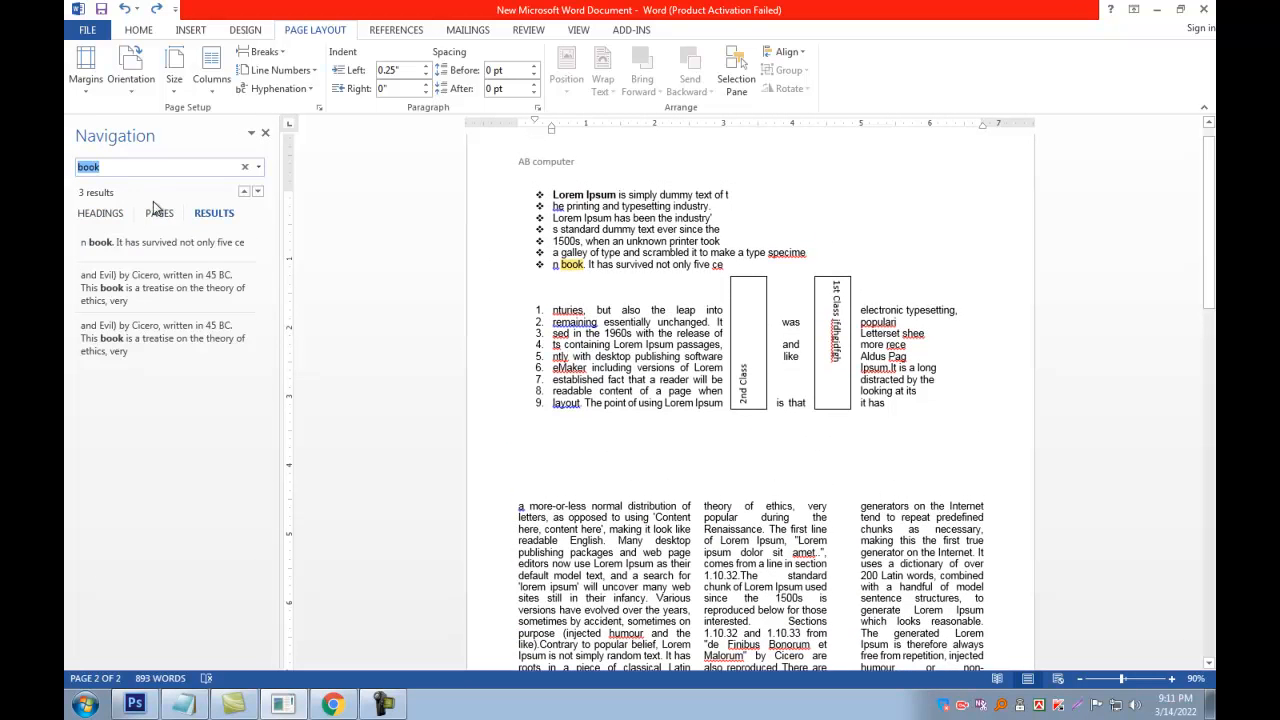
click(101, 213)
click(159, 213)
click(214, 213)
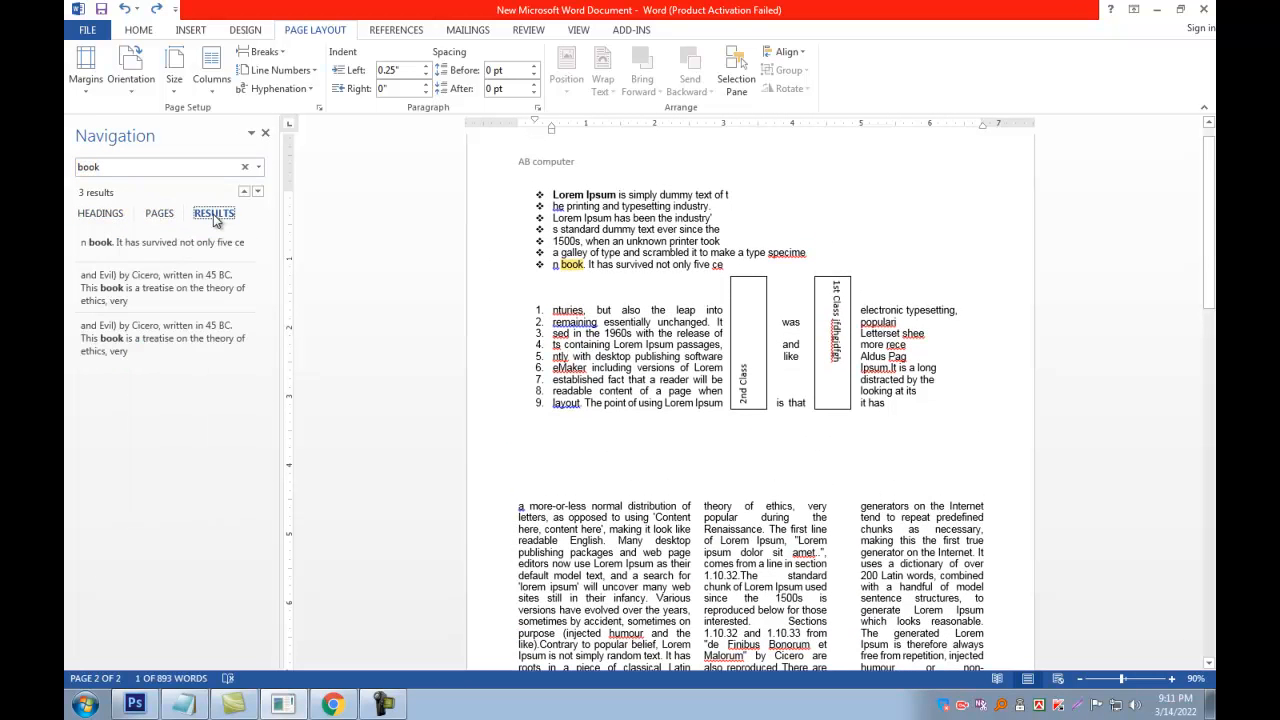
click(251, 133)
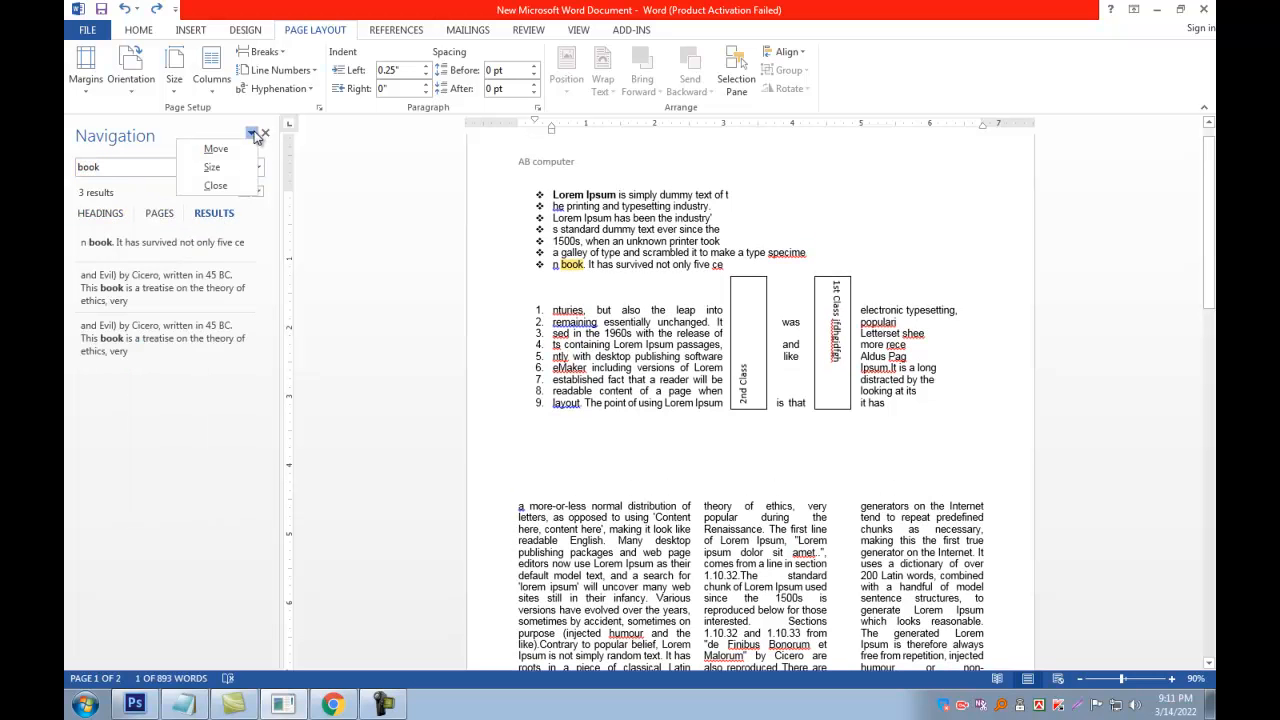
click(267, 135)
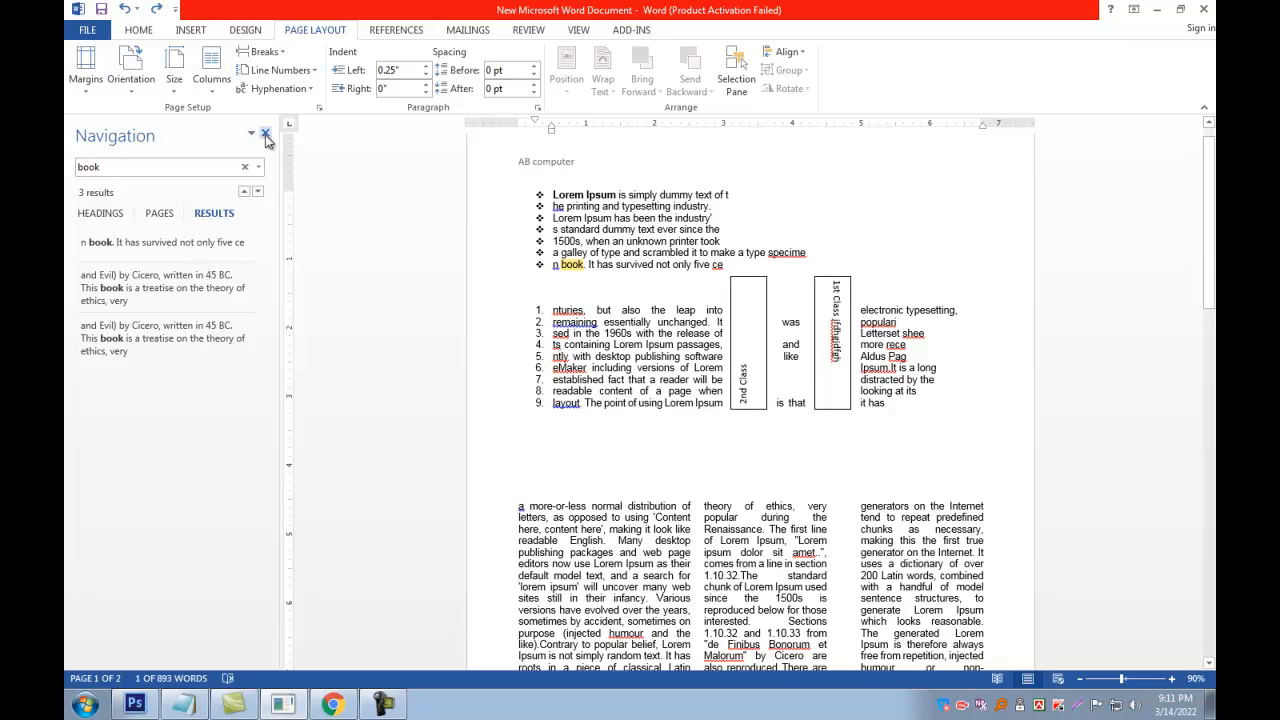
click(267, 135)
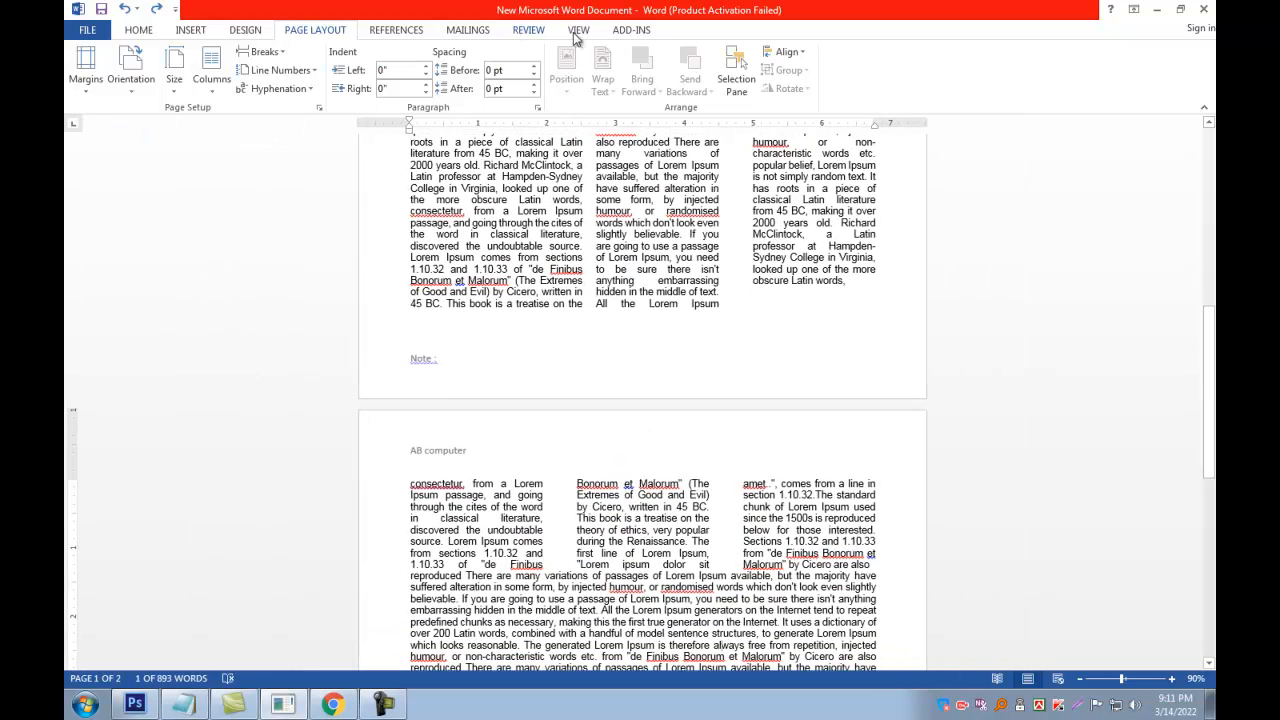
Step: Look through the ribbon's command groups for the Replace command
click(134, 35)
click(195, 33)
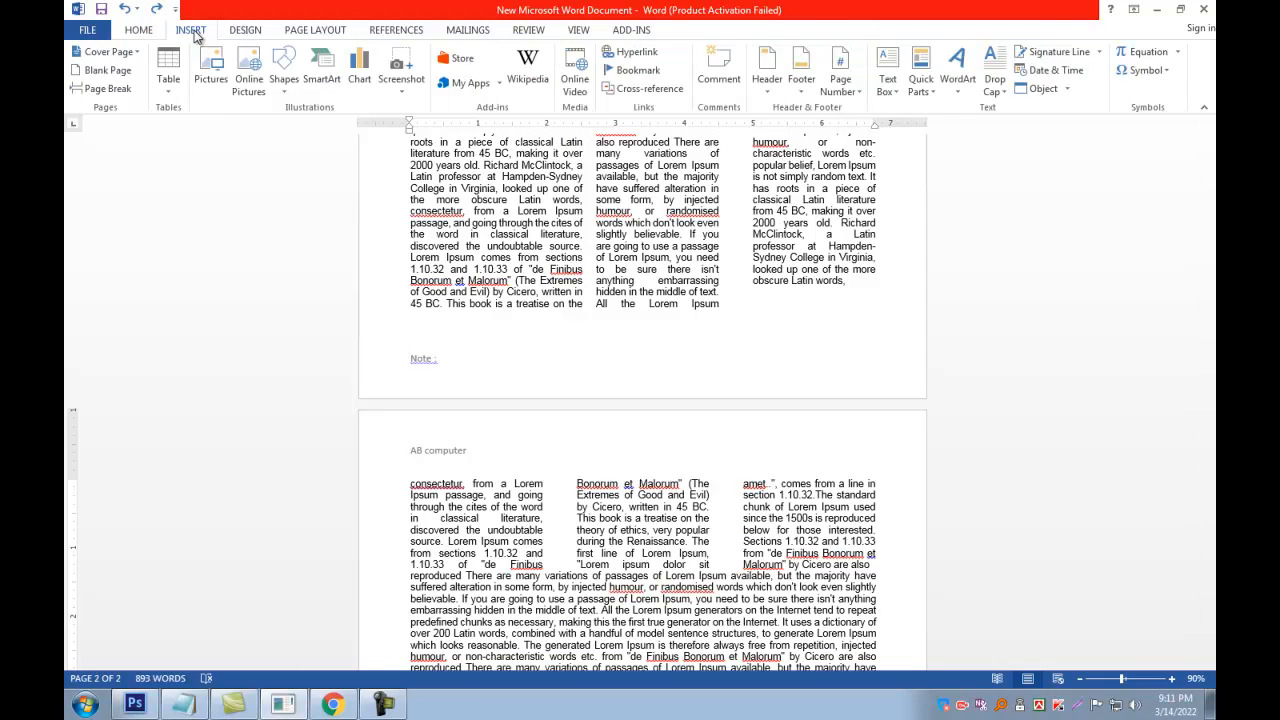
click(255, 33)
click(315, 34)
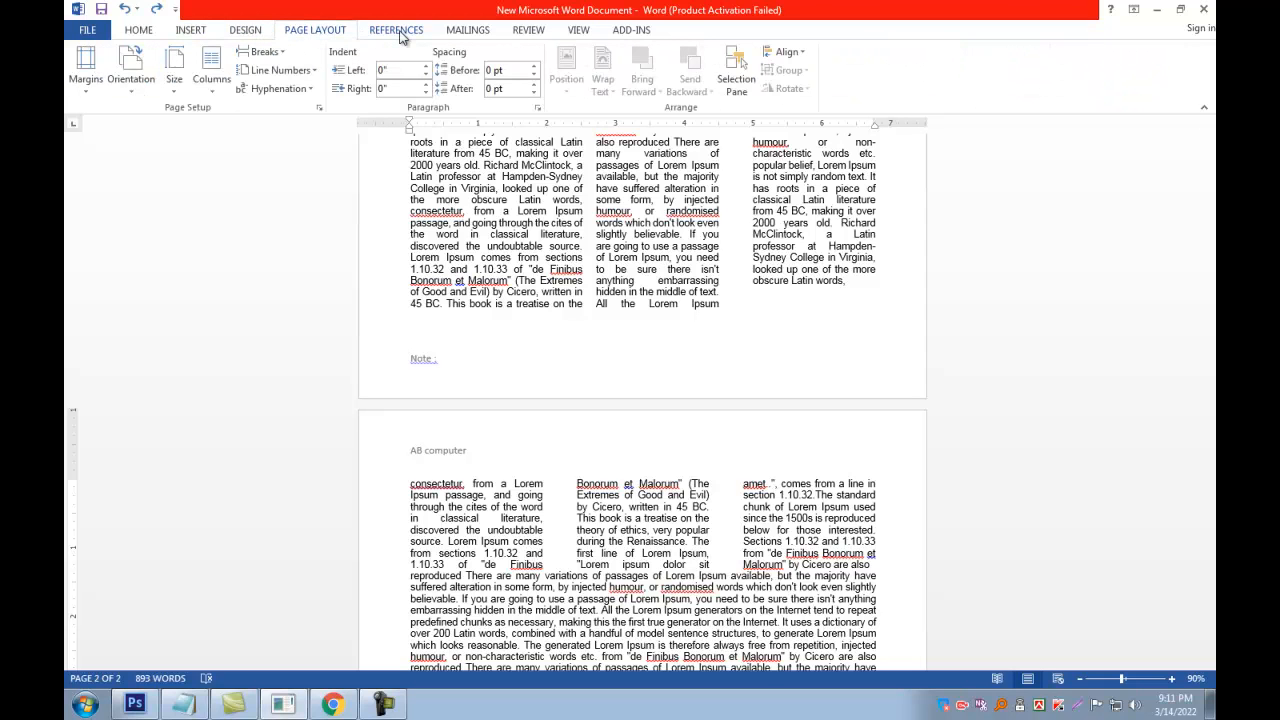
click(401, 33)
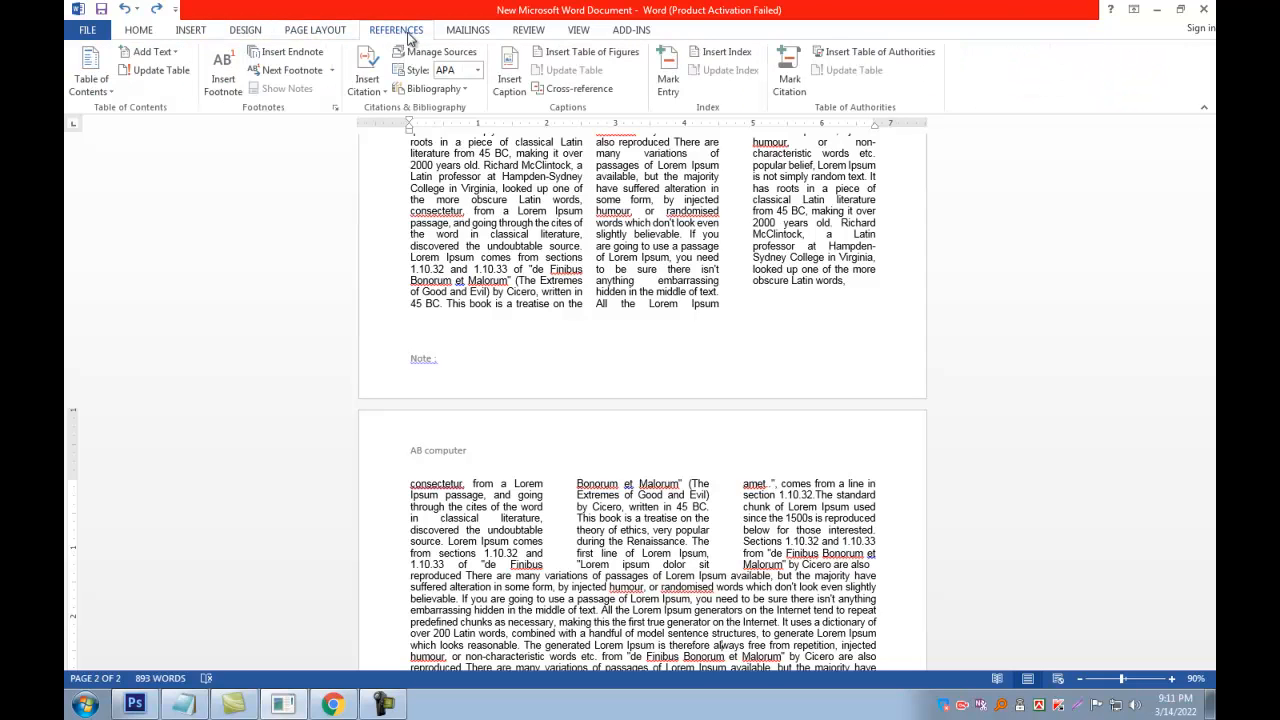
click(474, 32)
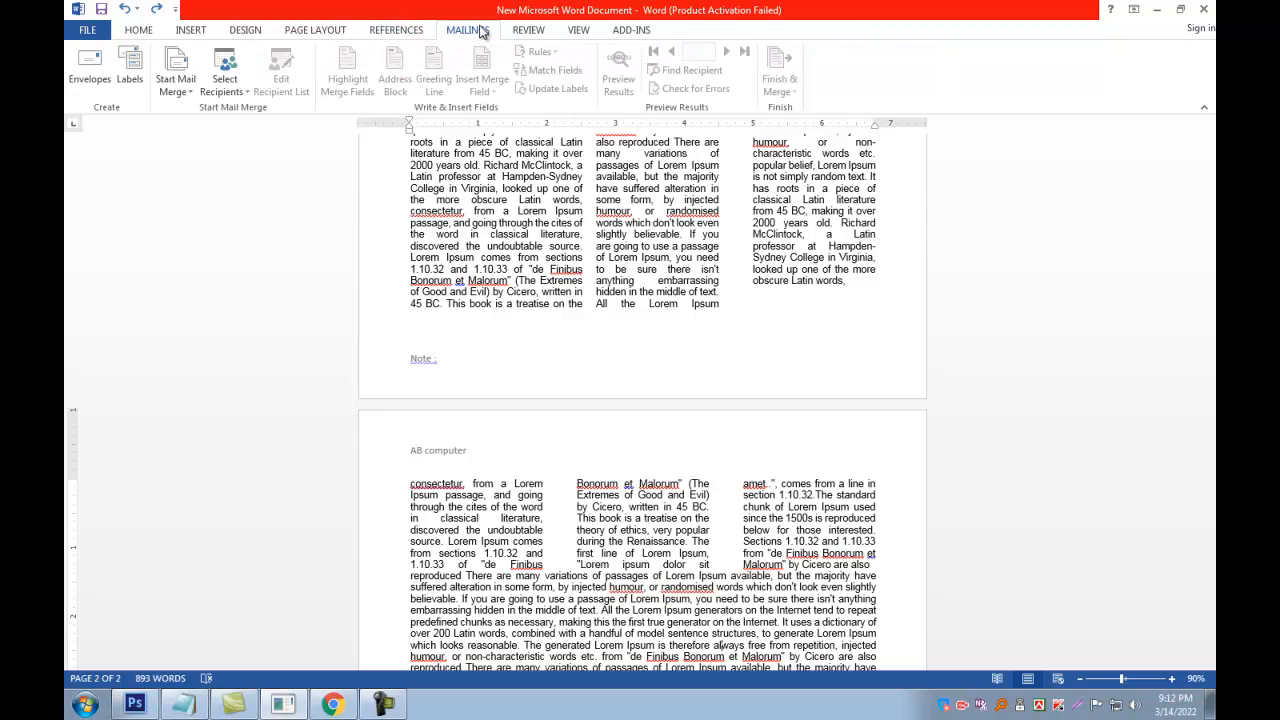
click(529, 33)
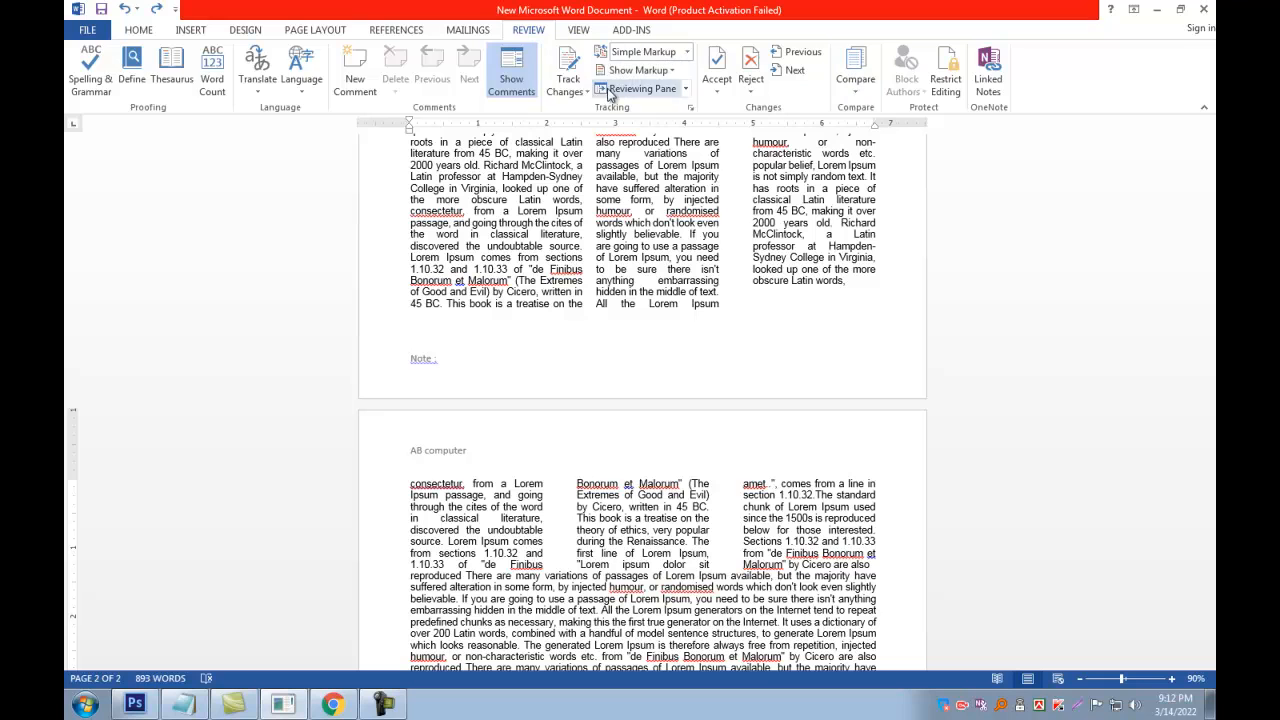
click(572, 32)
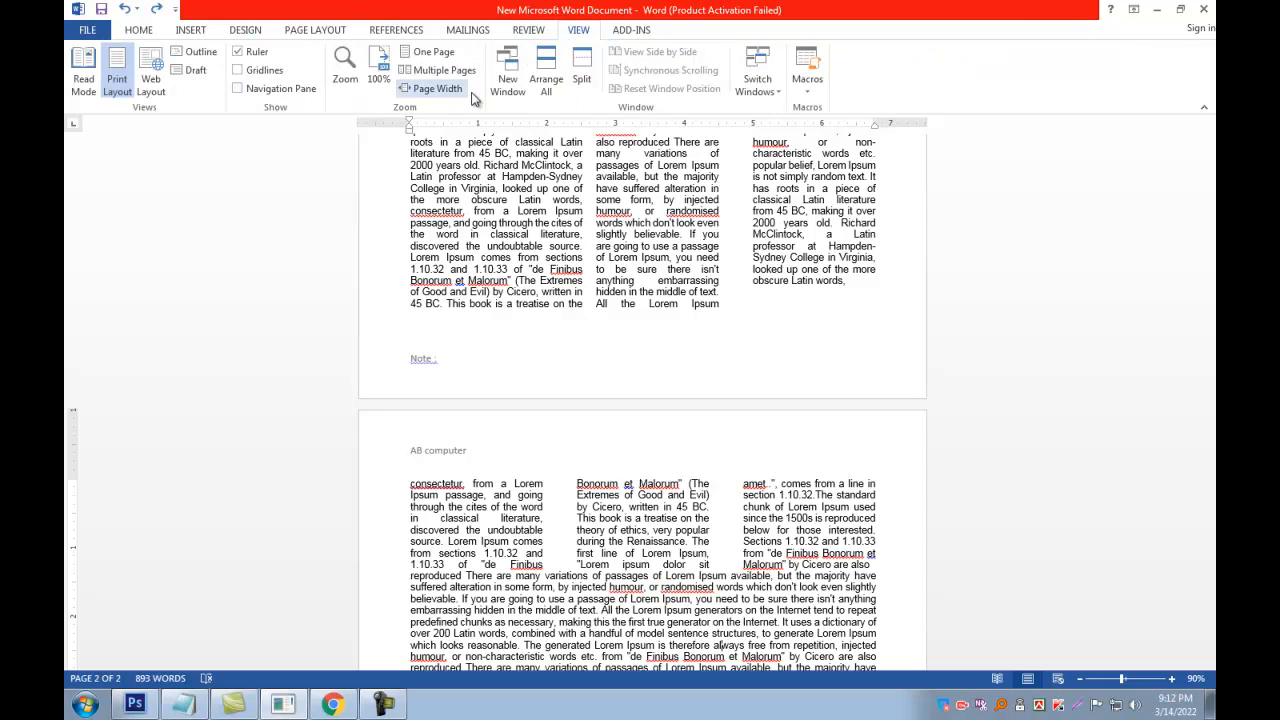
click(621, 30)
click(589, 36)
click(650, 270)
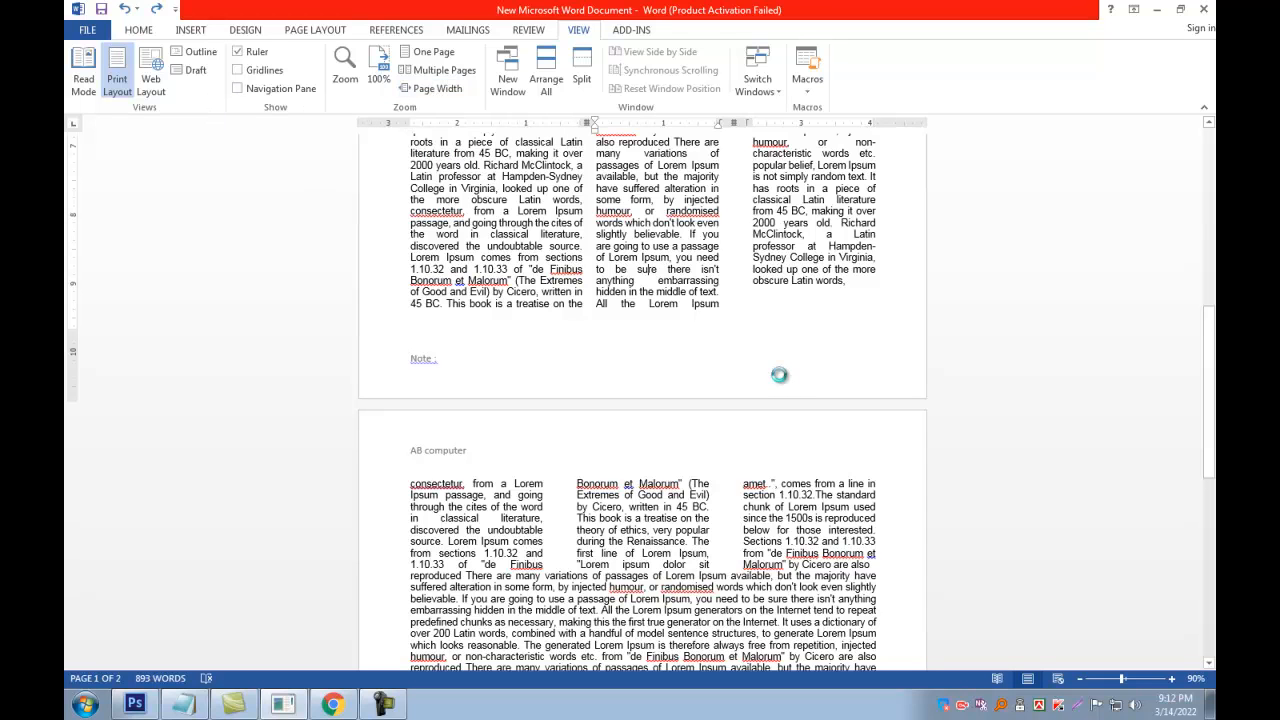
key(ctrl+h)
drag(497, 88, 482, 250)
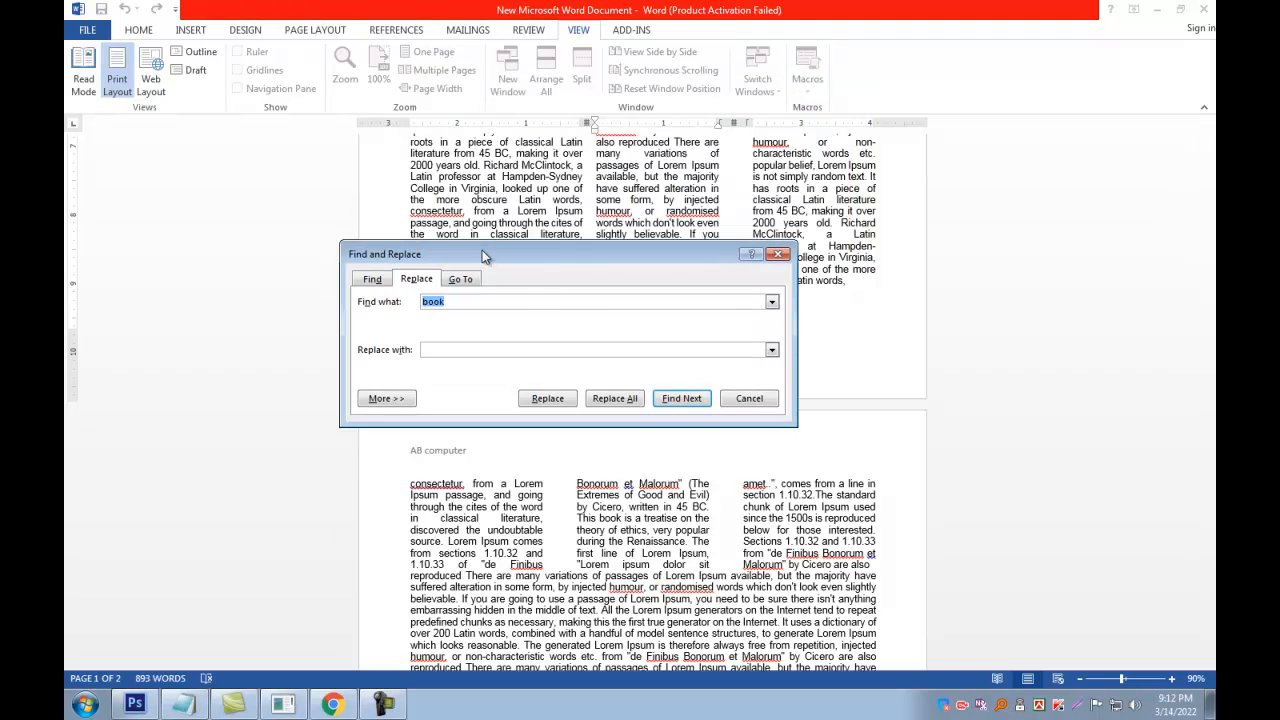
click(776, 250)
Step: Open Find and Replace over the first page and examine its replace fields for "book"
scroll(679, 335, up, 5)
scroll(682, 340, up, 5)
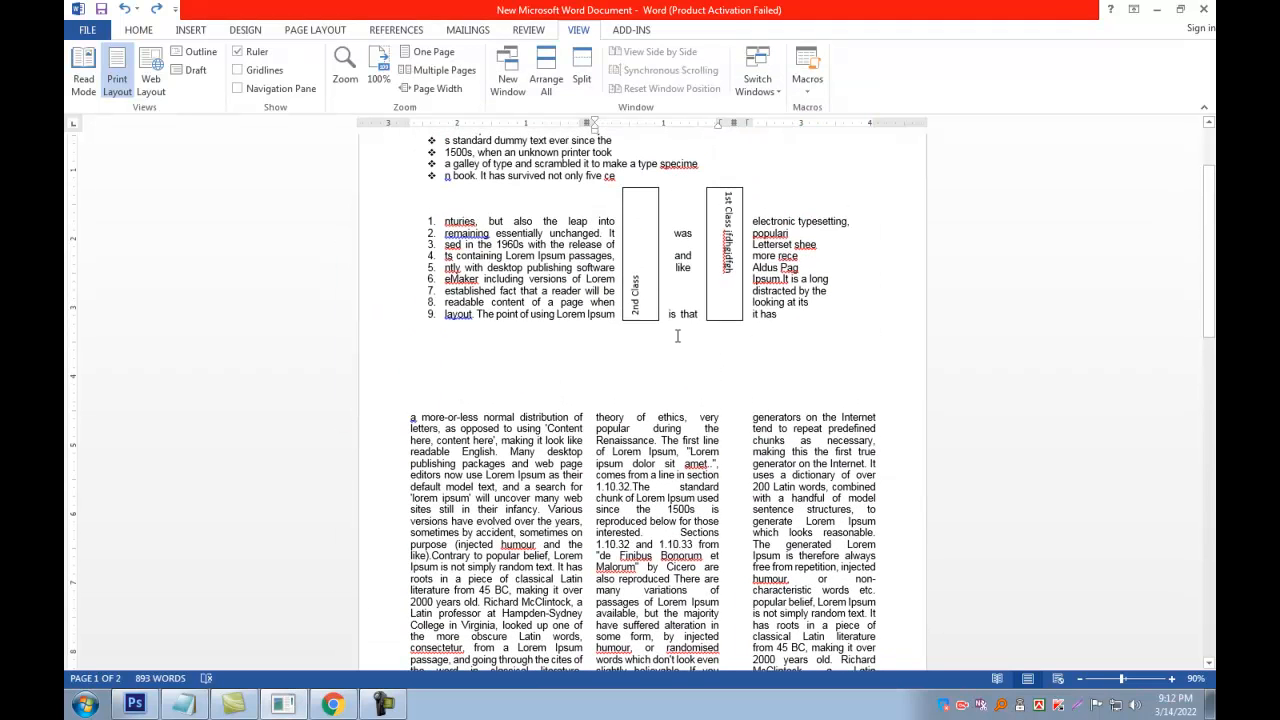
key(ctrl+h)
drag(530, 260, 647, 242)
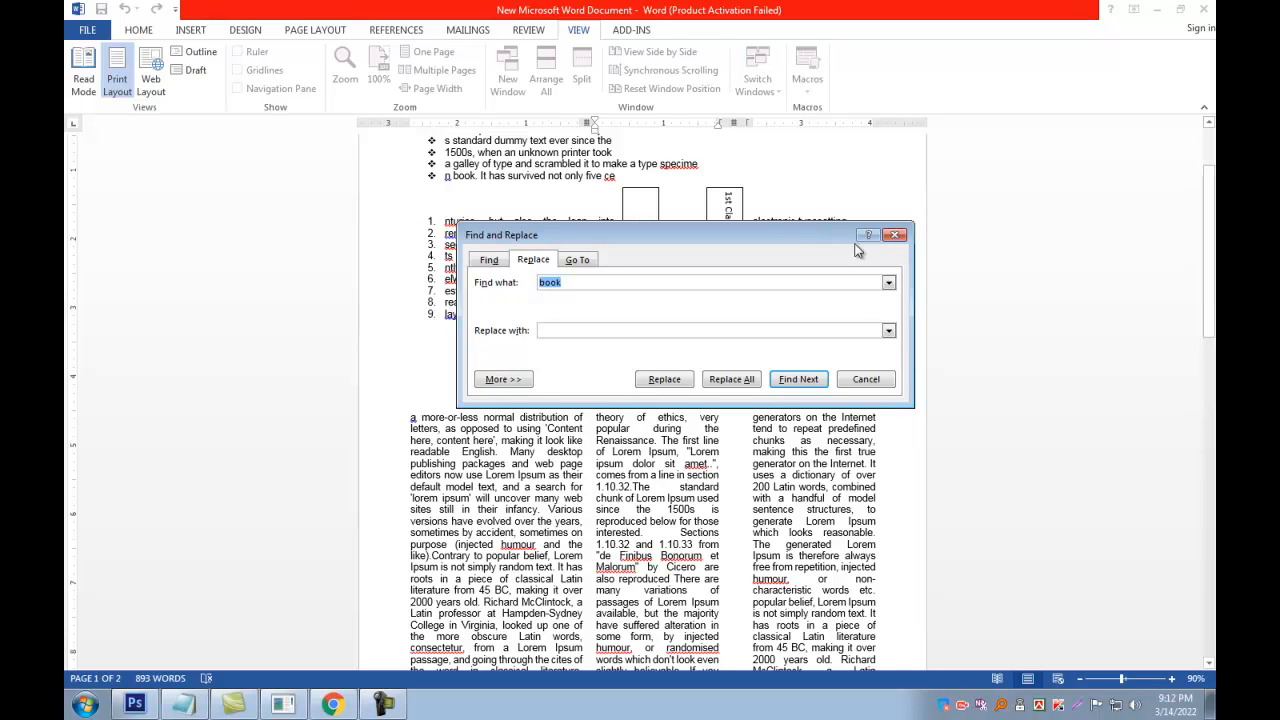
drag(694, 248, 673, 246)
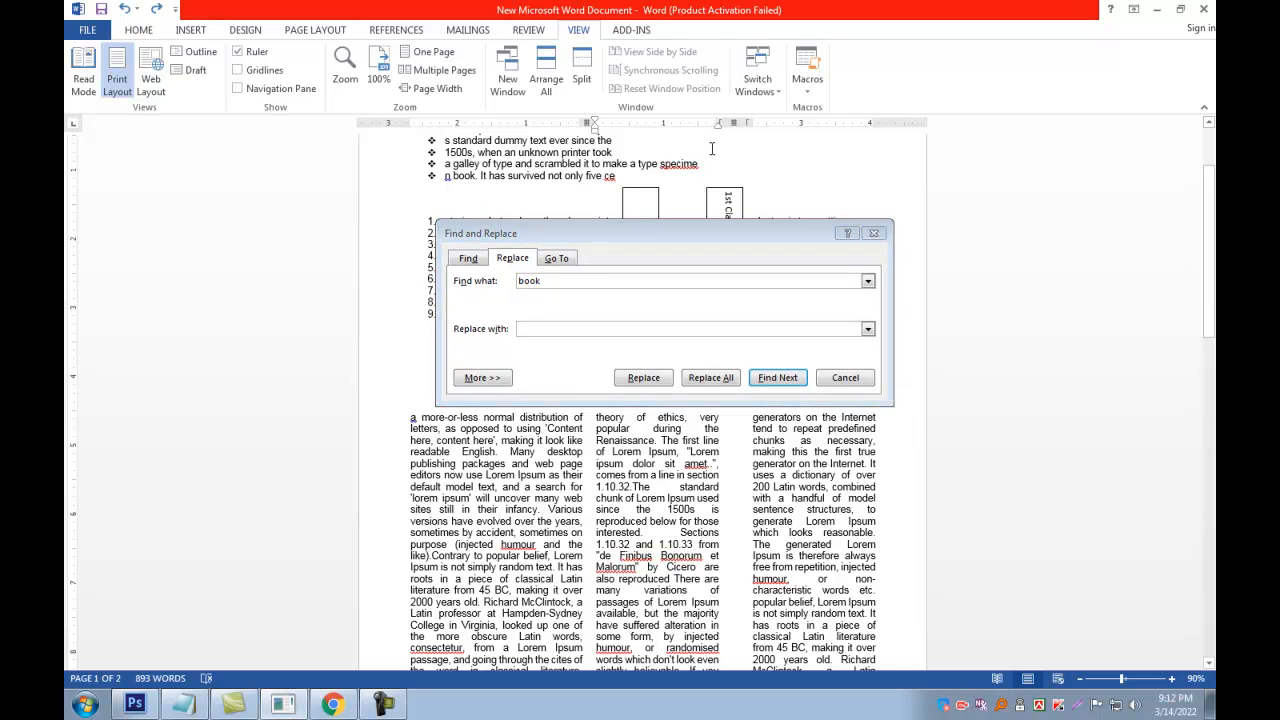
key(shift+Tab)
key(Left)
key(Right)
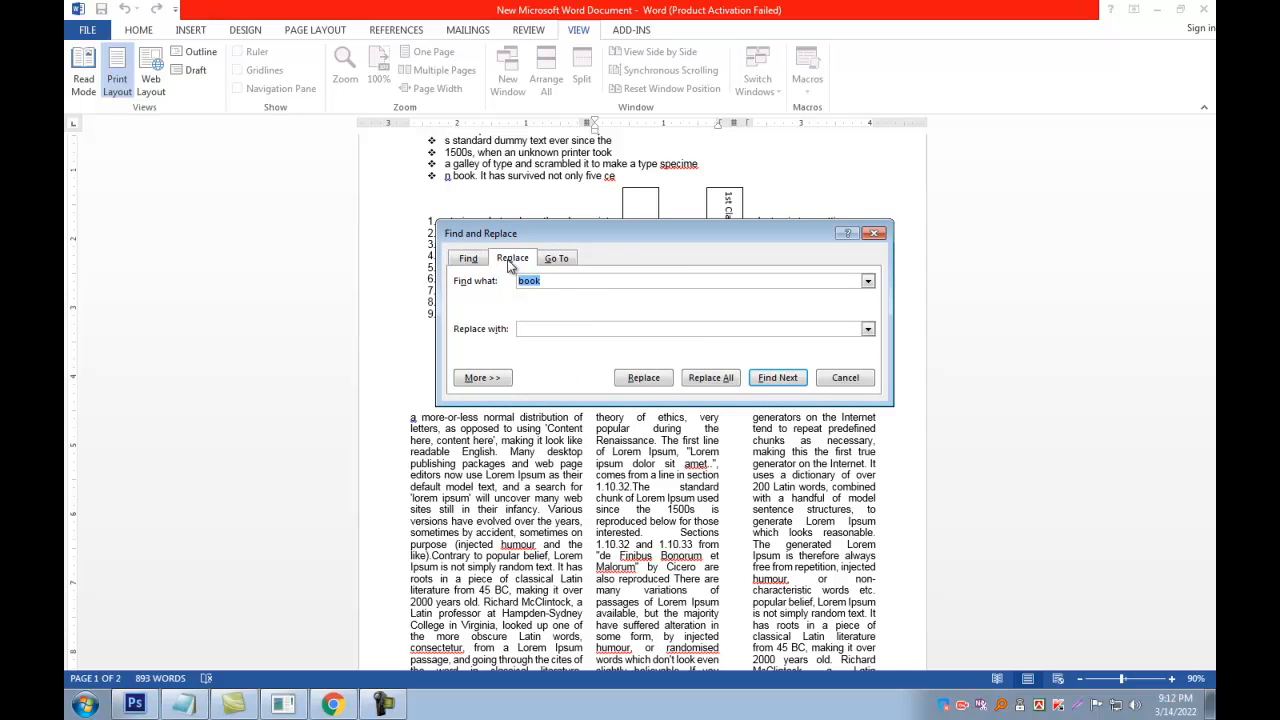
key(Right)
Step: Search for "book" with Find and step through its matches, keeping the dialog clear of the text
click(468, 258)
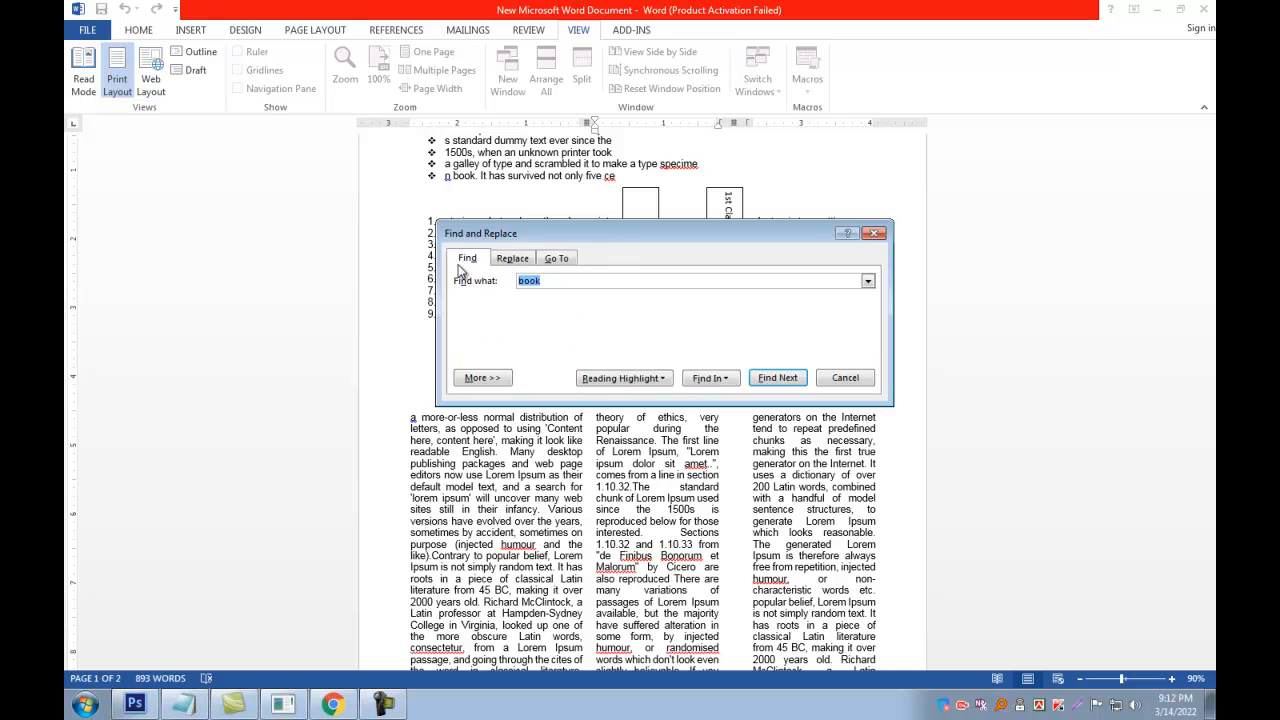
click(553, 282)
double_click(577, 281)
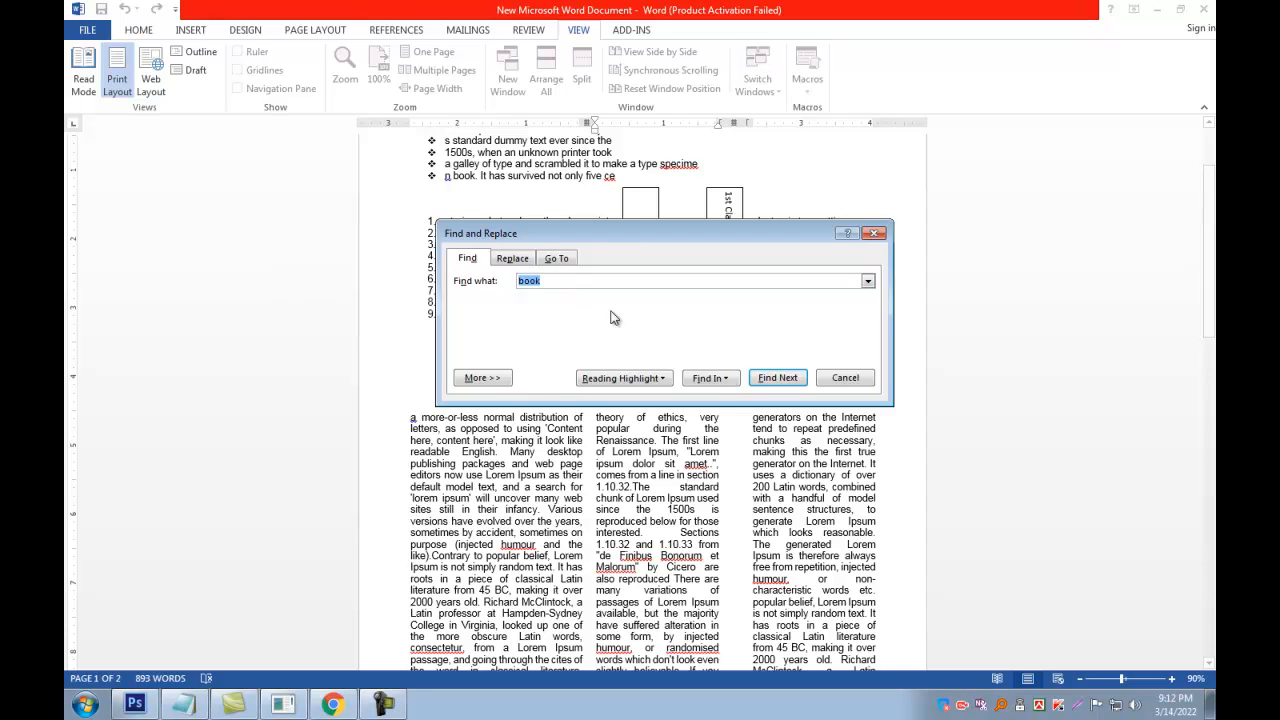
key(Return)
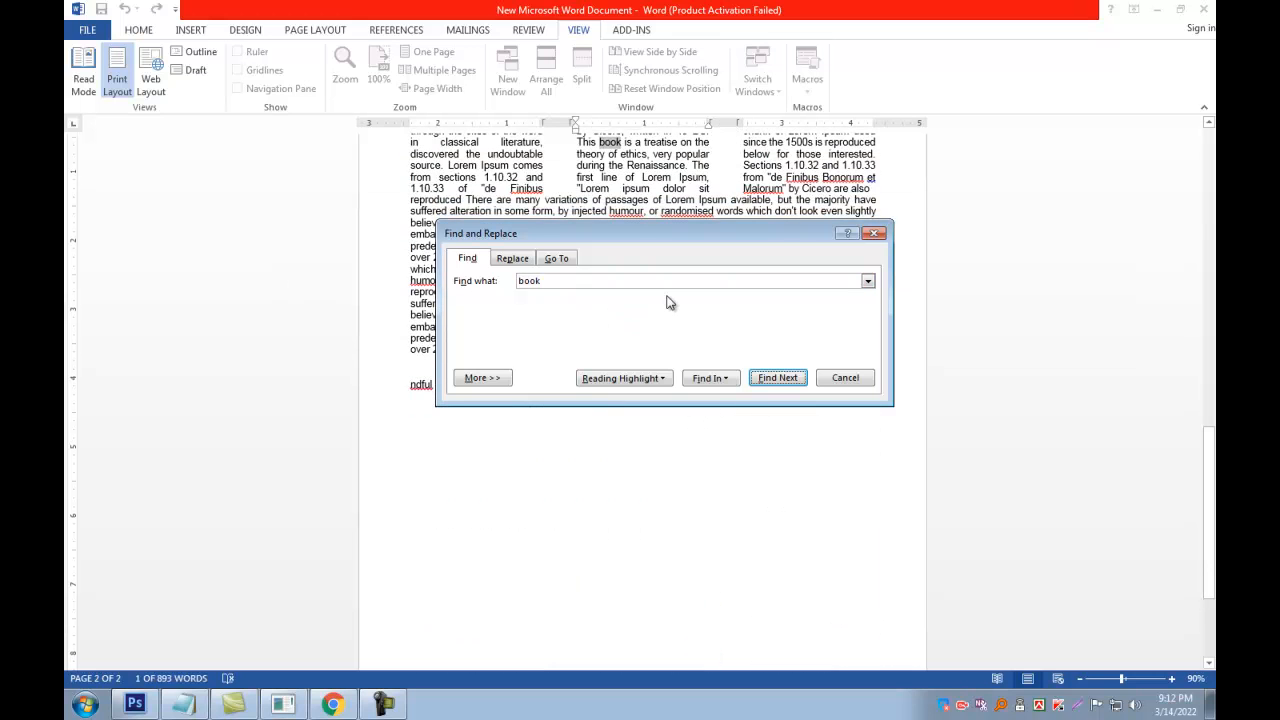
drag(641, 236, 1065, 282)
key(Return)
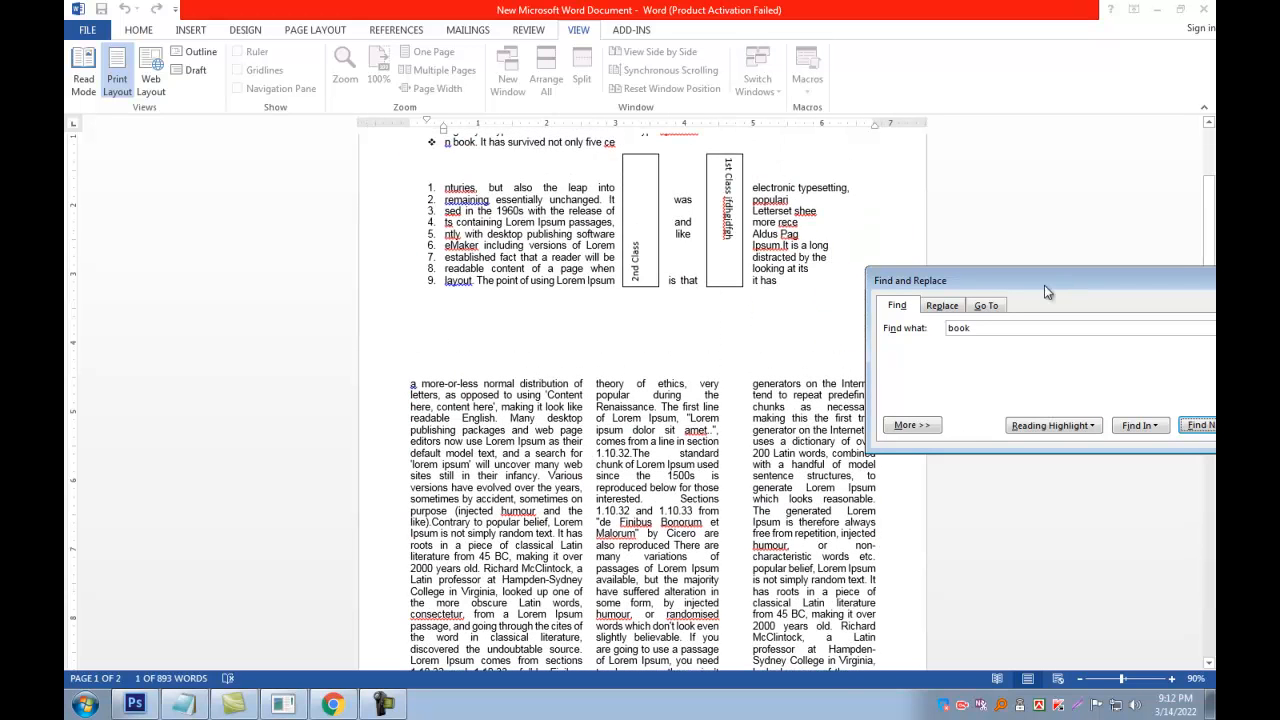
click(982, 329)
key(Return)
key(Return)
click(645, 397)
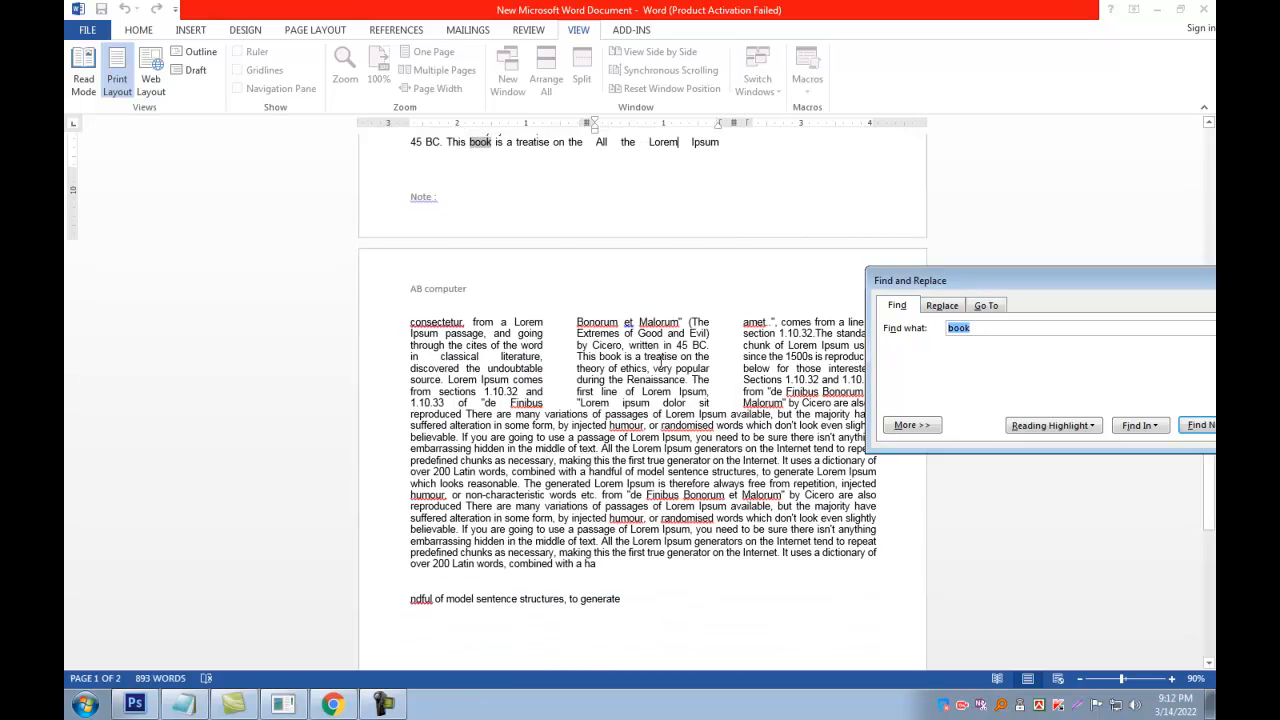
Step: Return to the start of the document and examine the additional search options, then collapse them
scroll(665, 352, up, 10)
click(1090, 342)
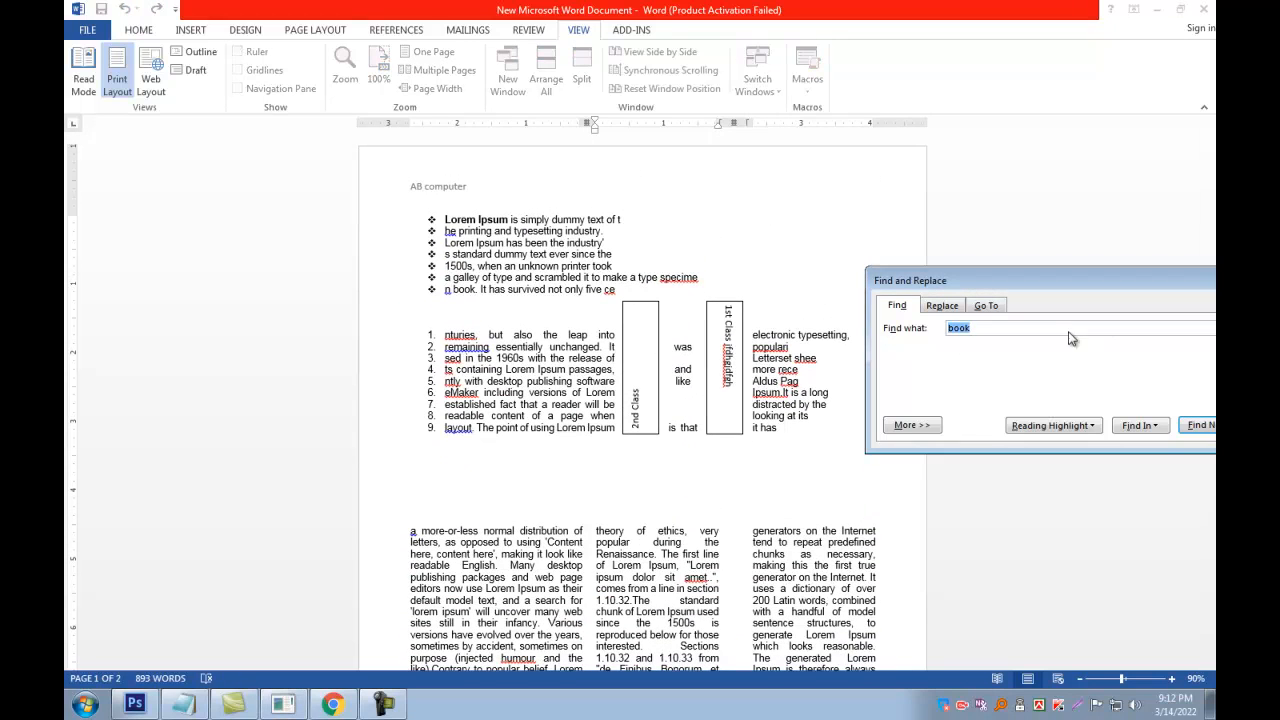
click(908, 425)
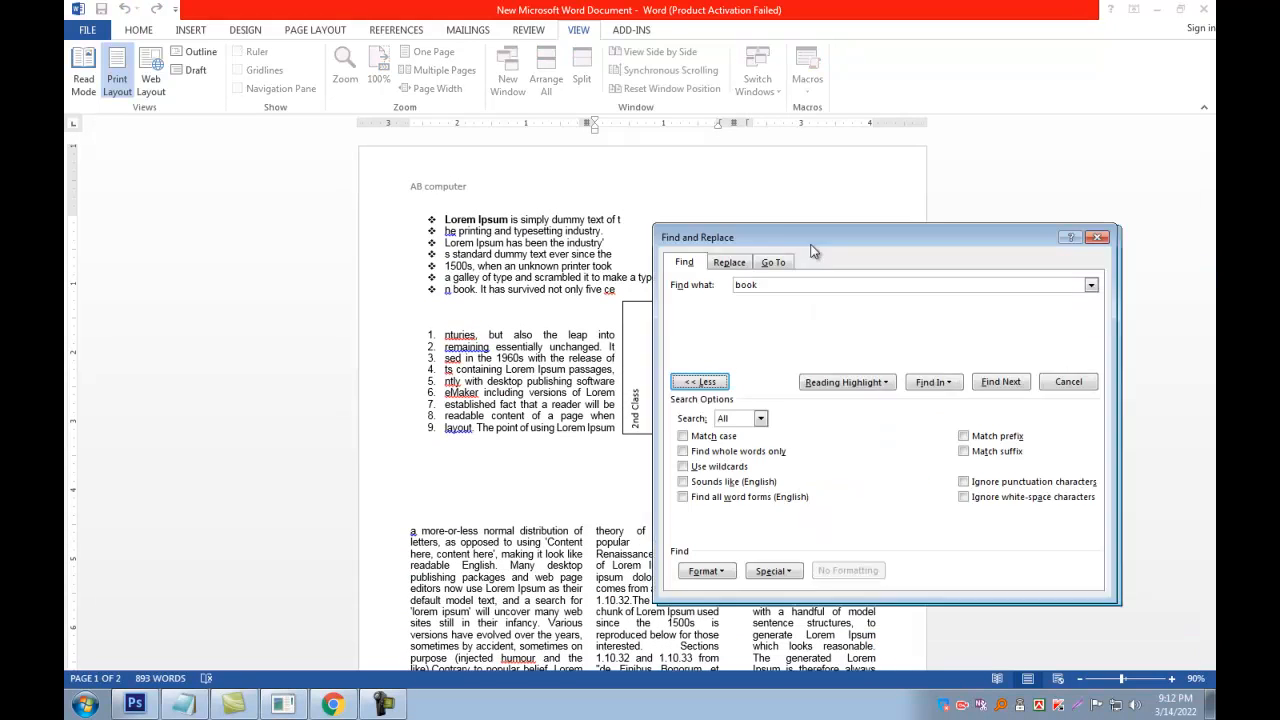
click(690, 384)
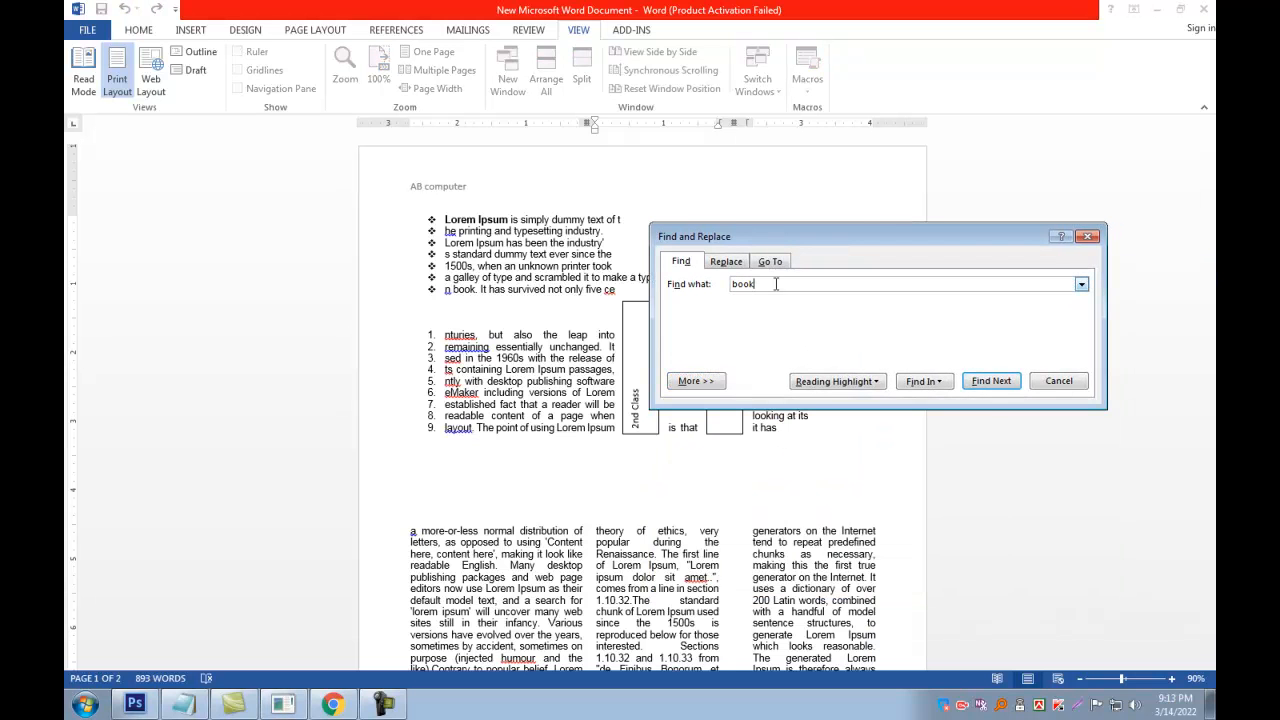
Step: Find the next two matches for "book" and examine the word where it is selected on each page
key(Return)
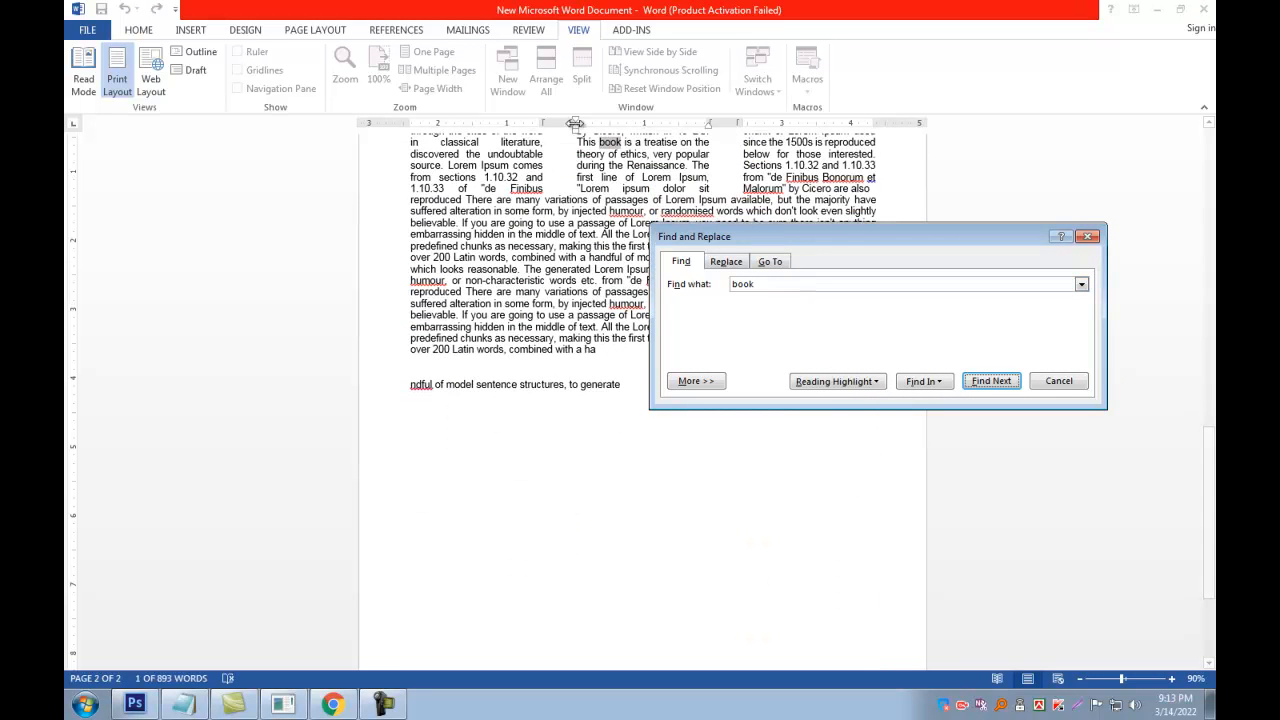
click(611, 143)
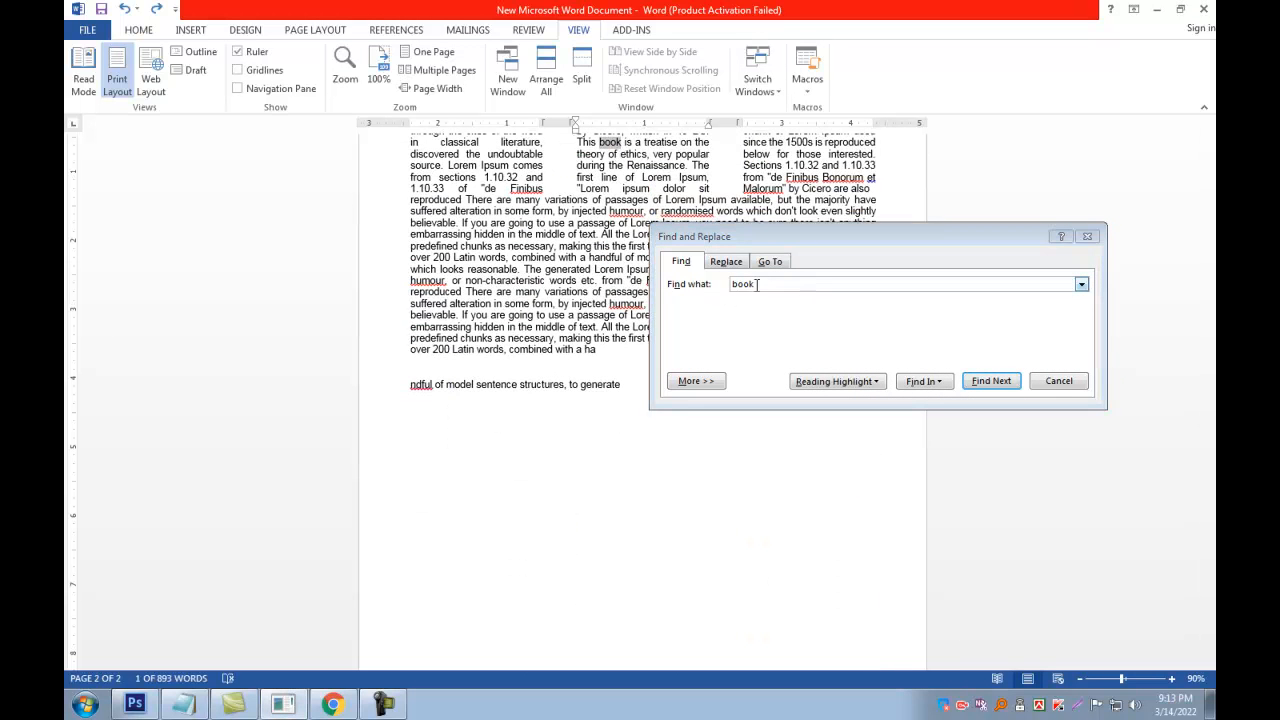
click(754, 285)
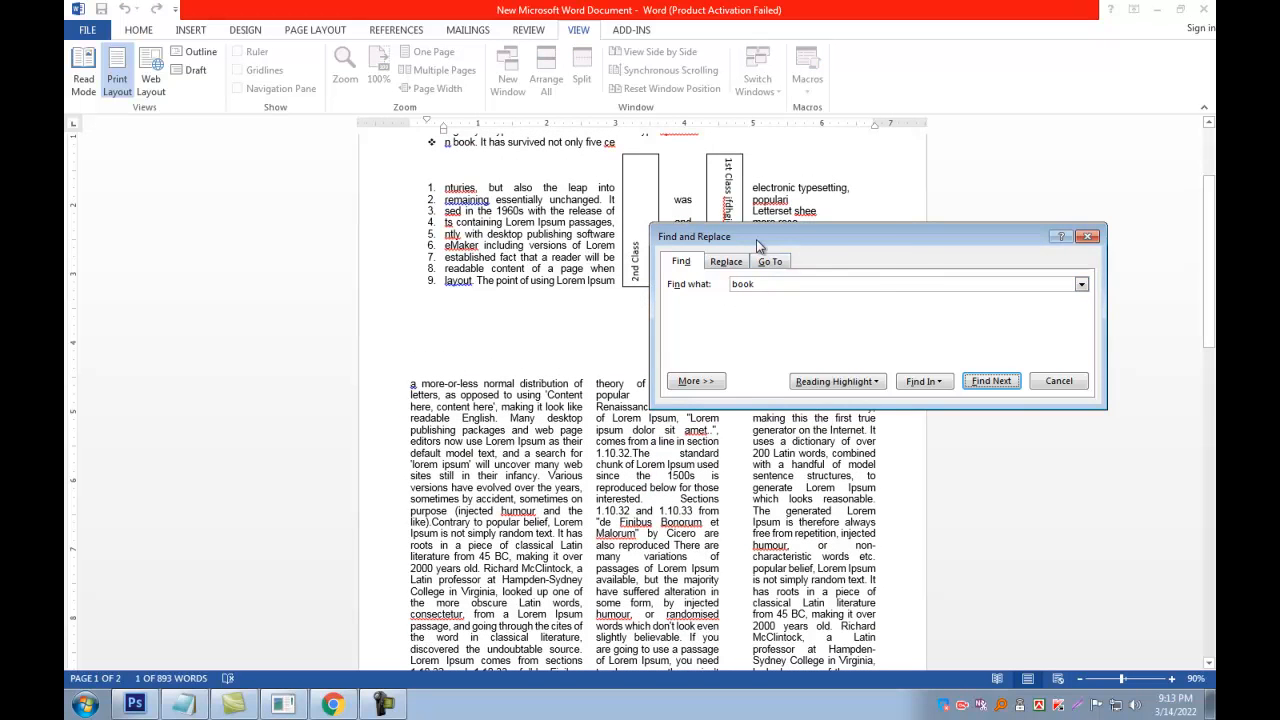
drag(760, 238, 1000, 234)
click(538, 236)
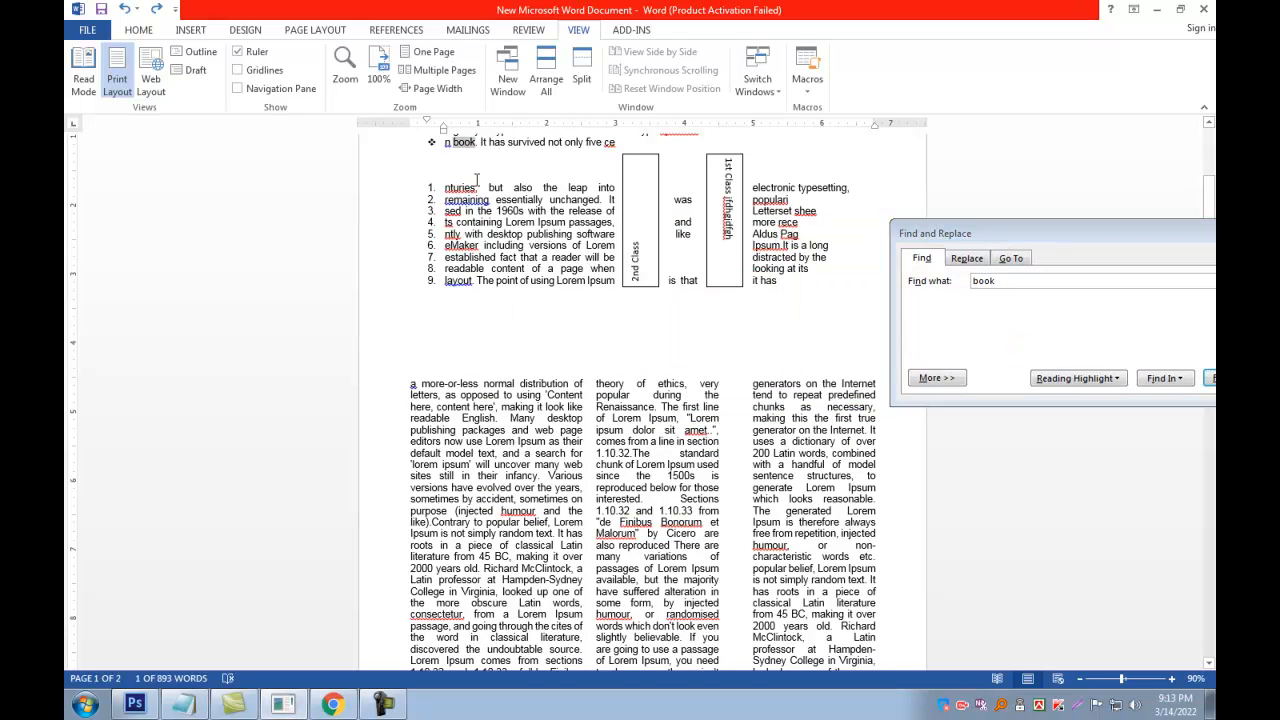
drag(1013, 233, 623, 173)
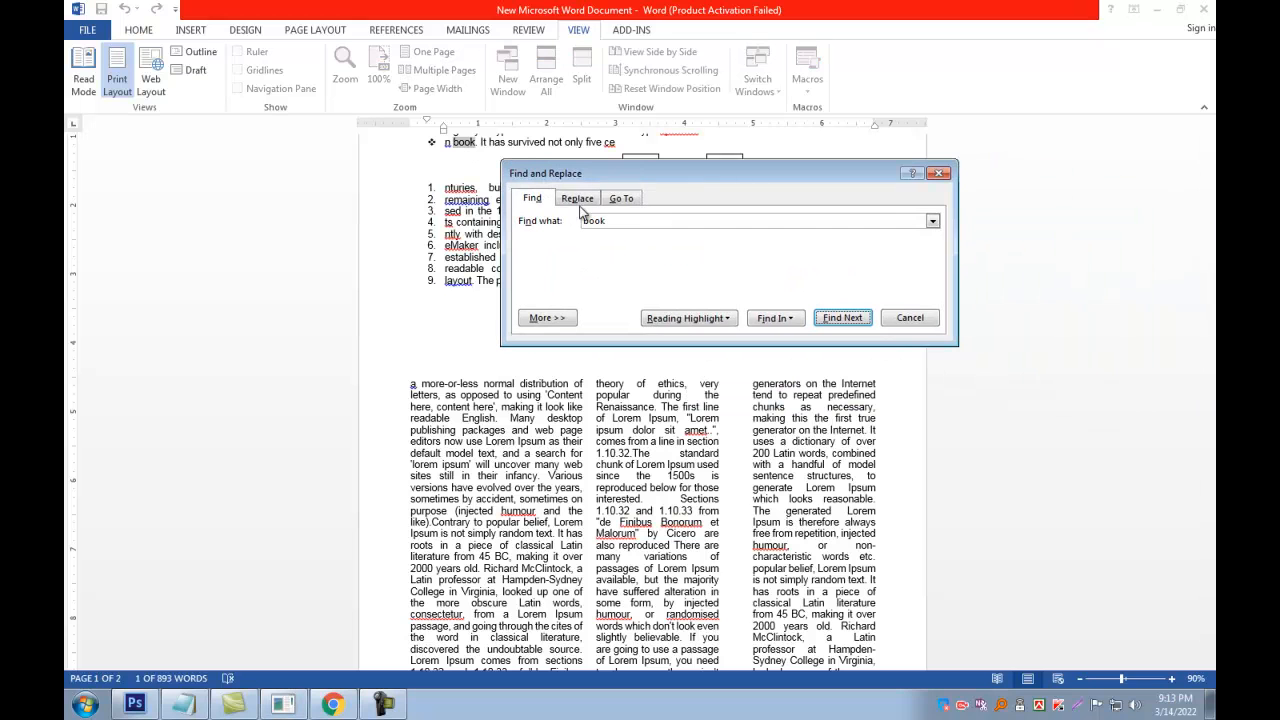
Step: Review the replace fields for "book" and close the dialog without replacing anything
click(577, 200)
click(616, 222)
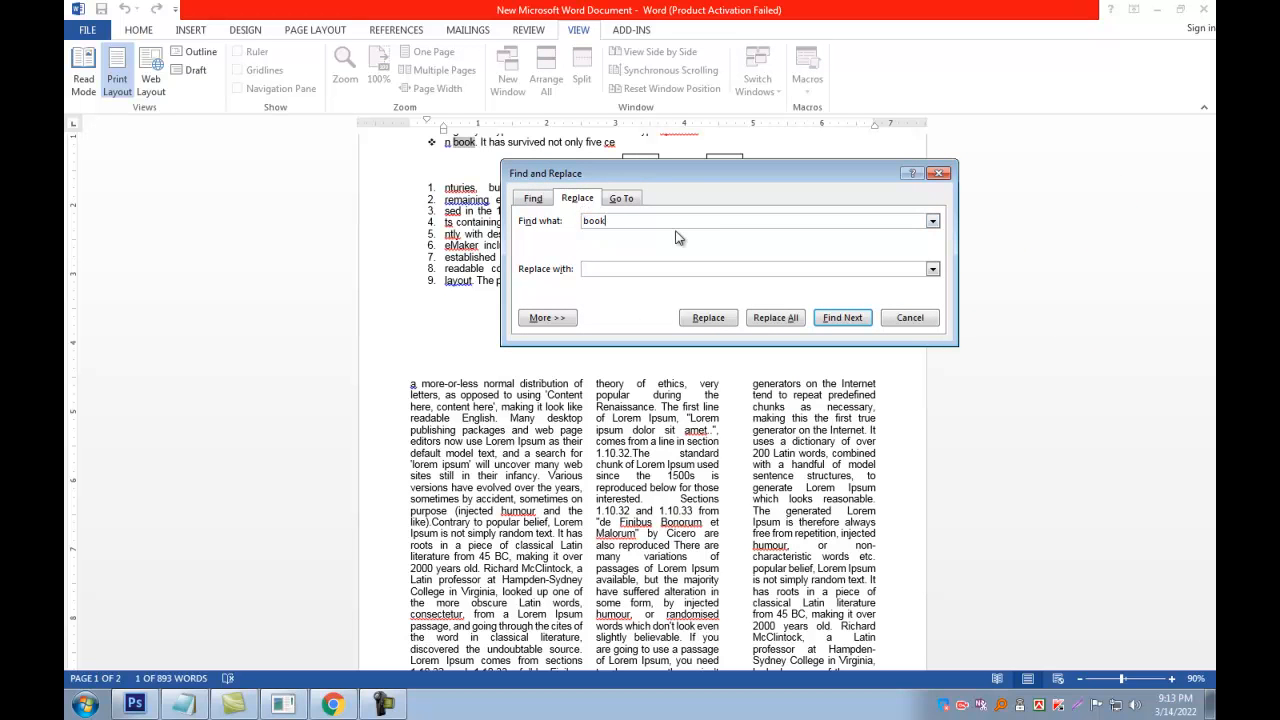
drag(652, 182, 687, 212)
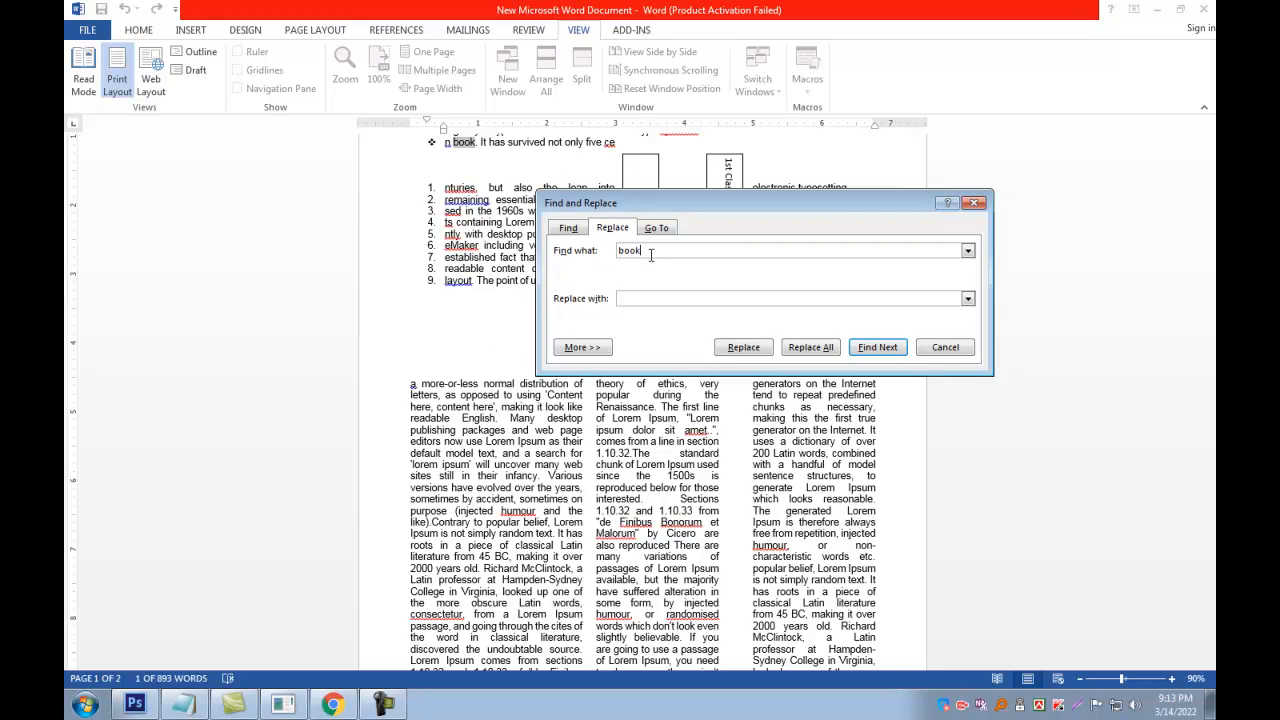
click(976, 203)
Step: Add a person's first name after "s standard dummy text ever since the" and copy it into the first page's three-column text
scroll(518, 280, up, 4)
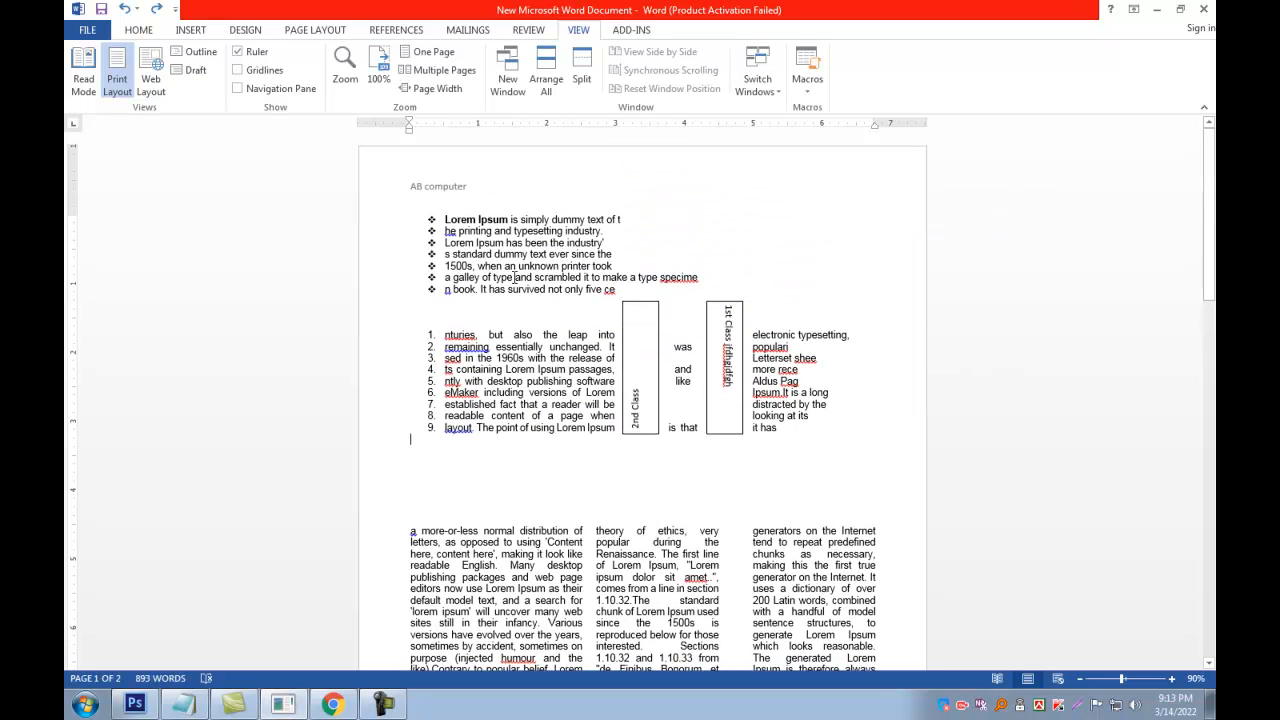
click(656, 249)
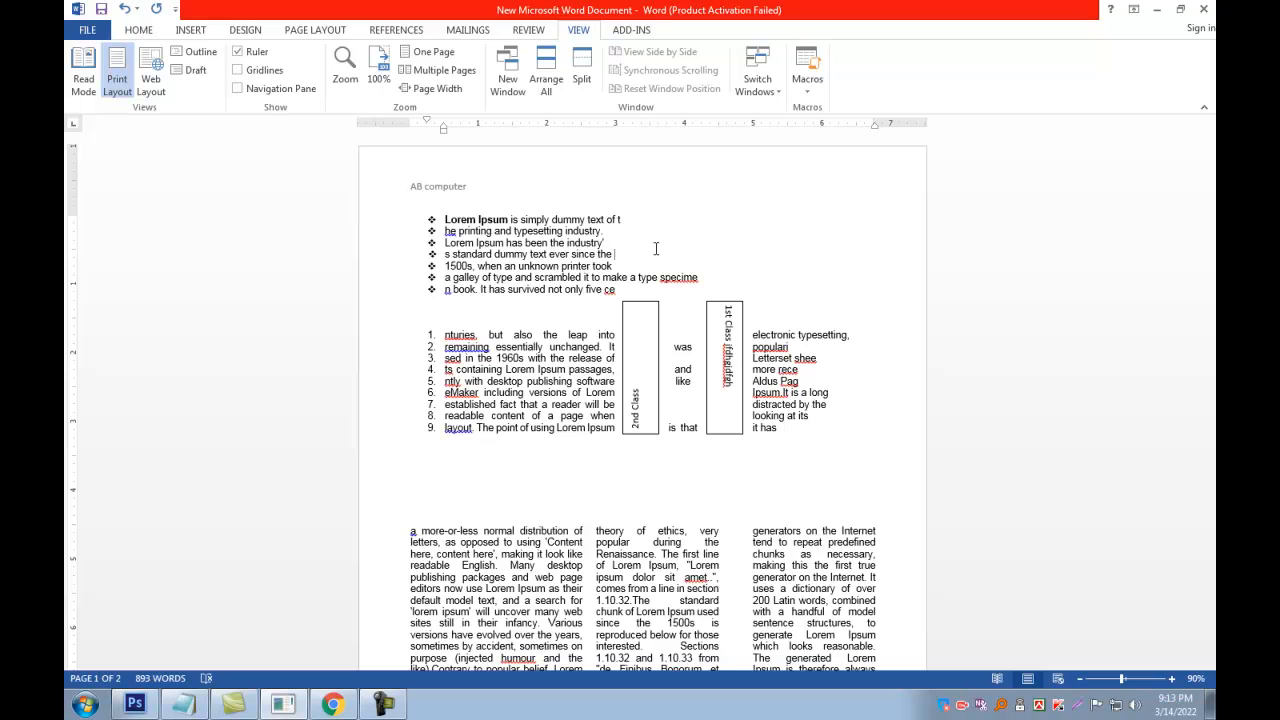
text(Asraful)
drag(647, 256, 616, 260)
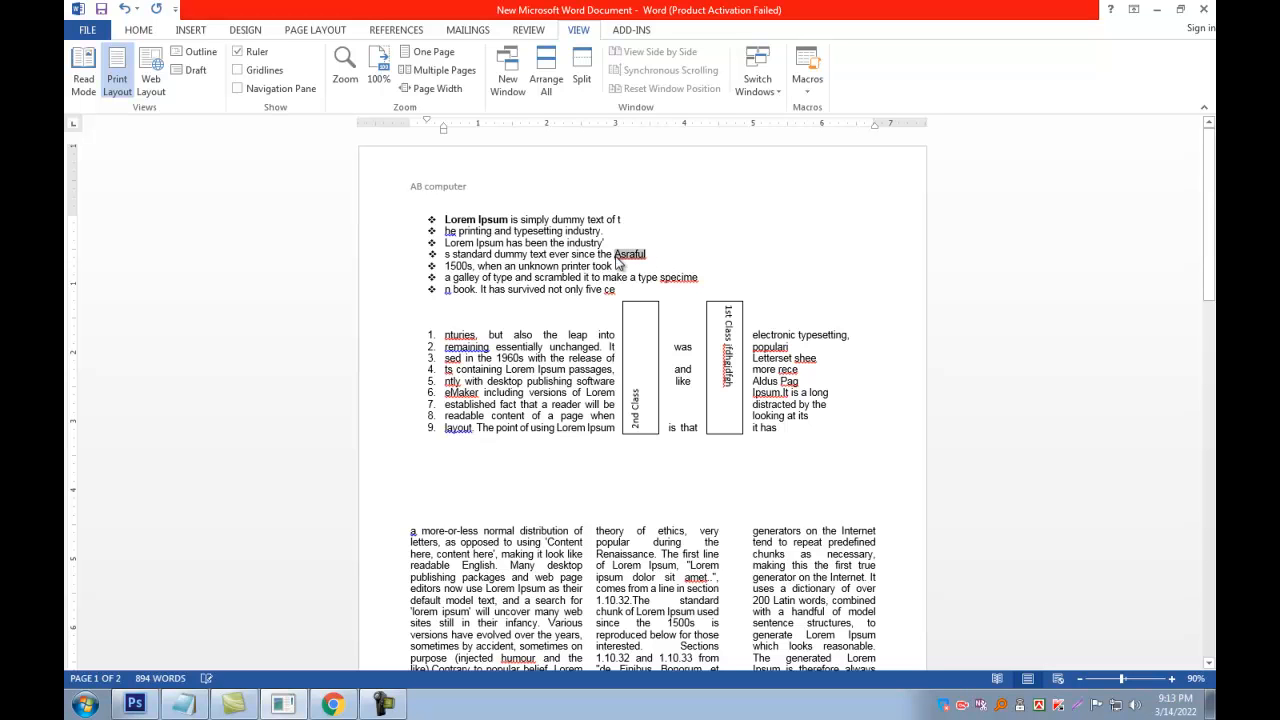
click(509, 588)
text(Asraful)
scroll(665, 564, down, 1)
scroll(665, 564, down, 3)
click(845, 376)
text(Asraful)
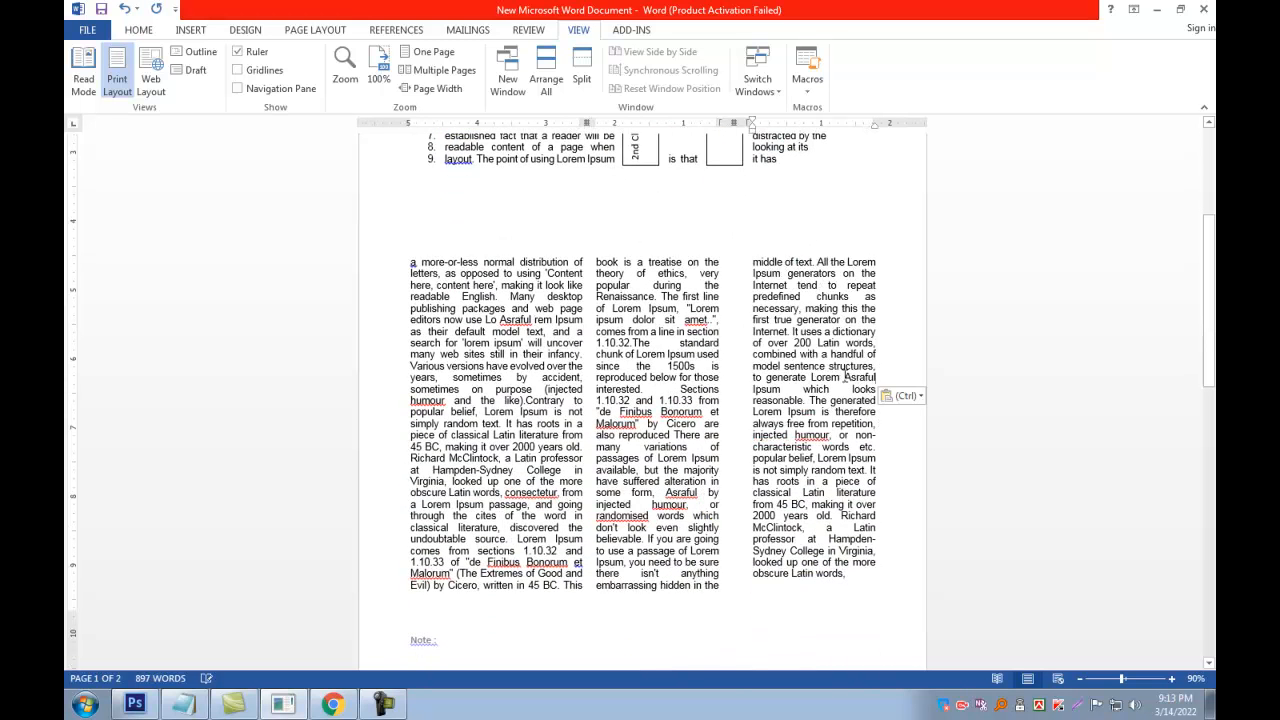
Step: Insert the same first name at two places in the second page's text and save the document
scroll(845, 376, down, 5)
click(660, 566)
text(Asraful)
scroll(660, 566, down, 2)
click(633, 580)
text(Asraful)
scroll(787, 591, up, 10)
click(101, 10)
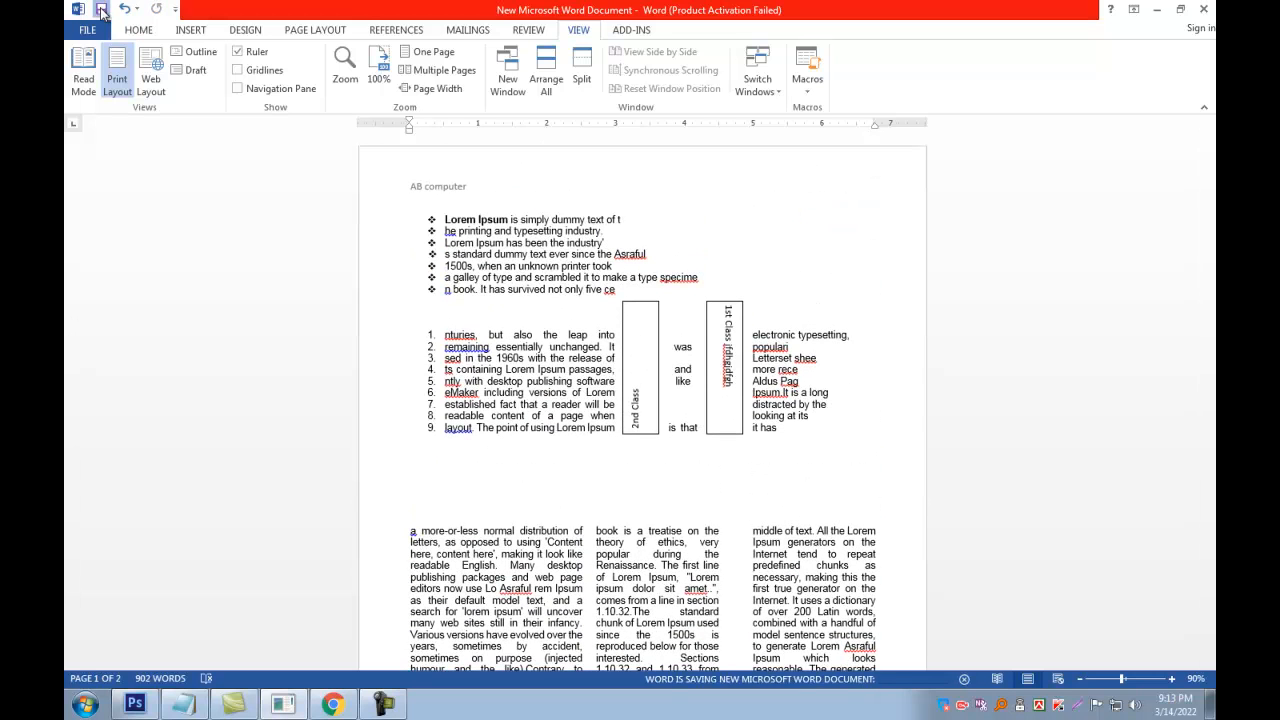
Step: Replace all occurrences of the inserted first name with a different first name, and close the dialog
click(590, 370)
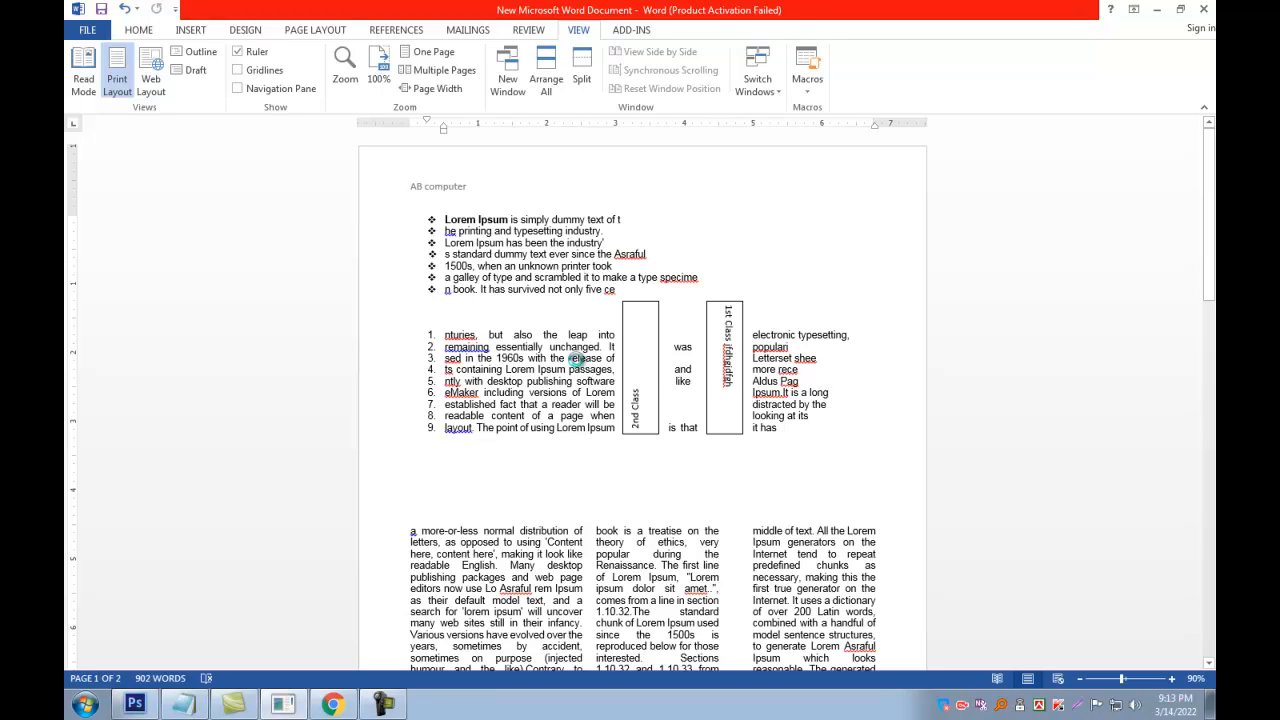
key(ctrl+h)
drag(689, 203, 576, 214)
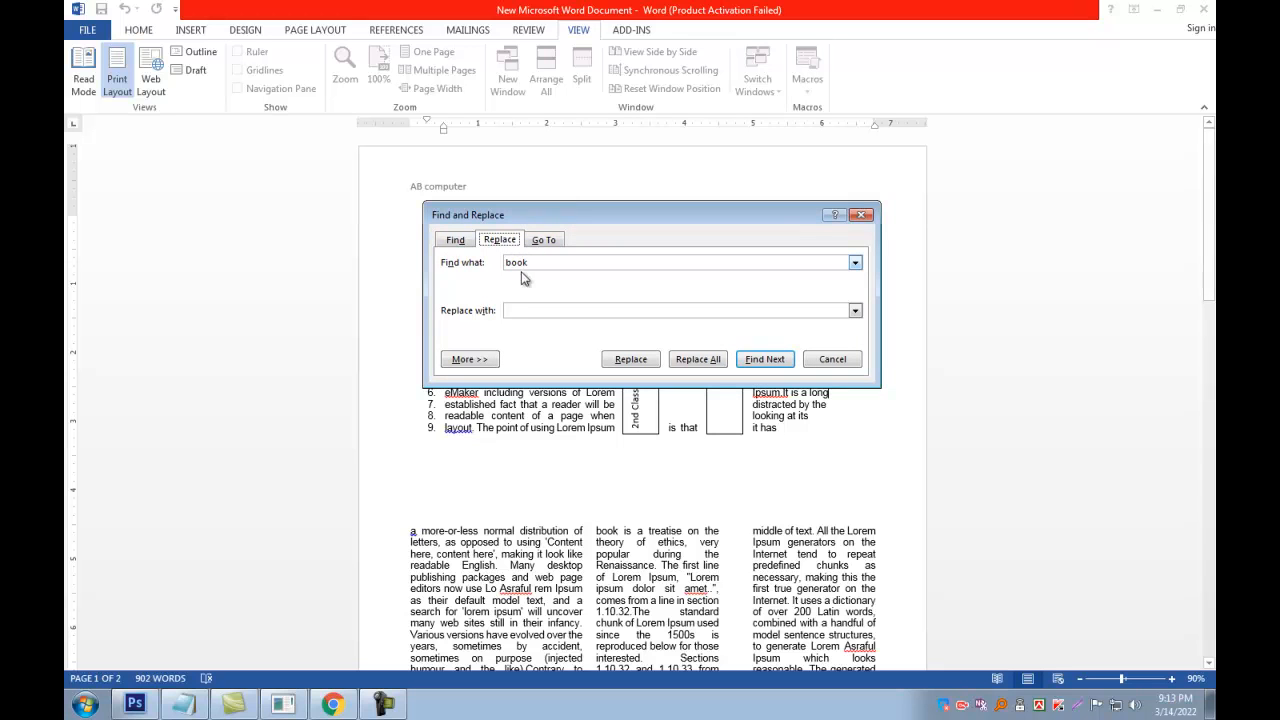
click(588, 262)
key(ctrl+a)
text(Asraful)
click(564, 310)
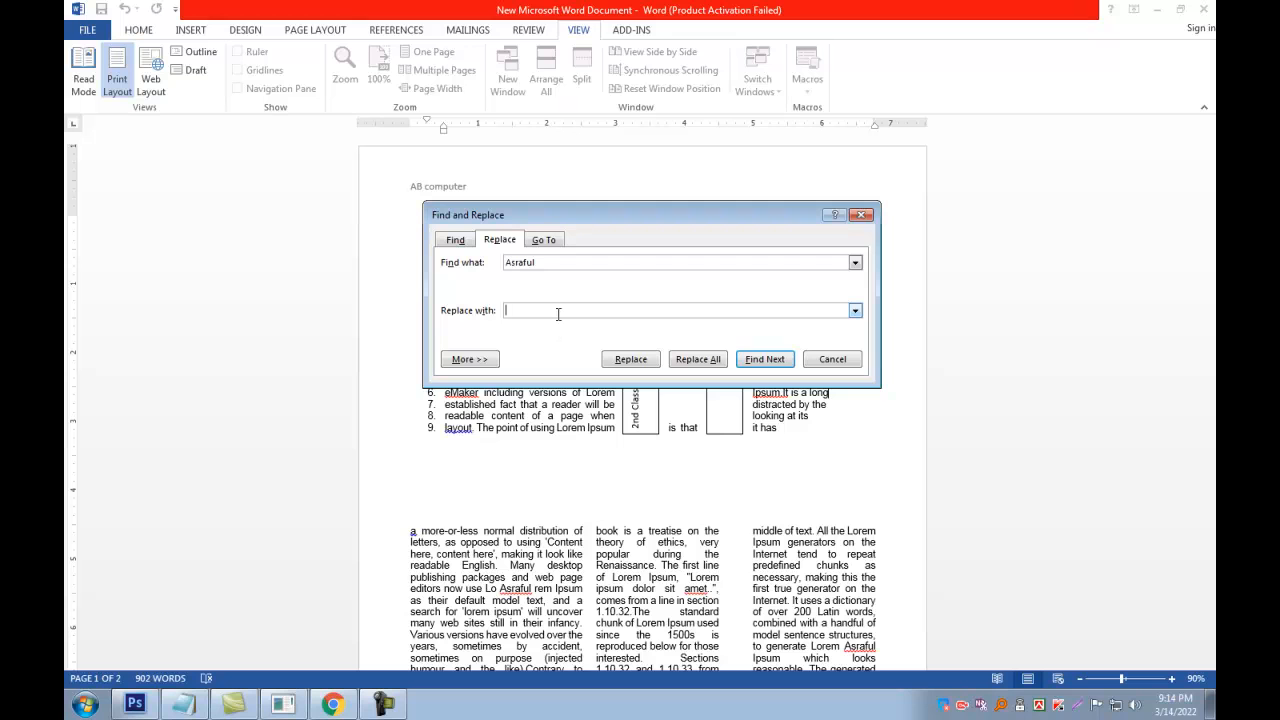
key(BackSpace)
text(Abujar)
click(697, 366)
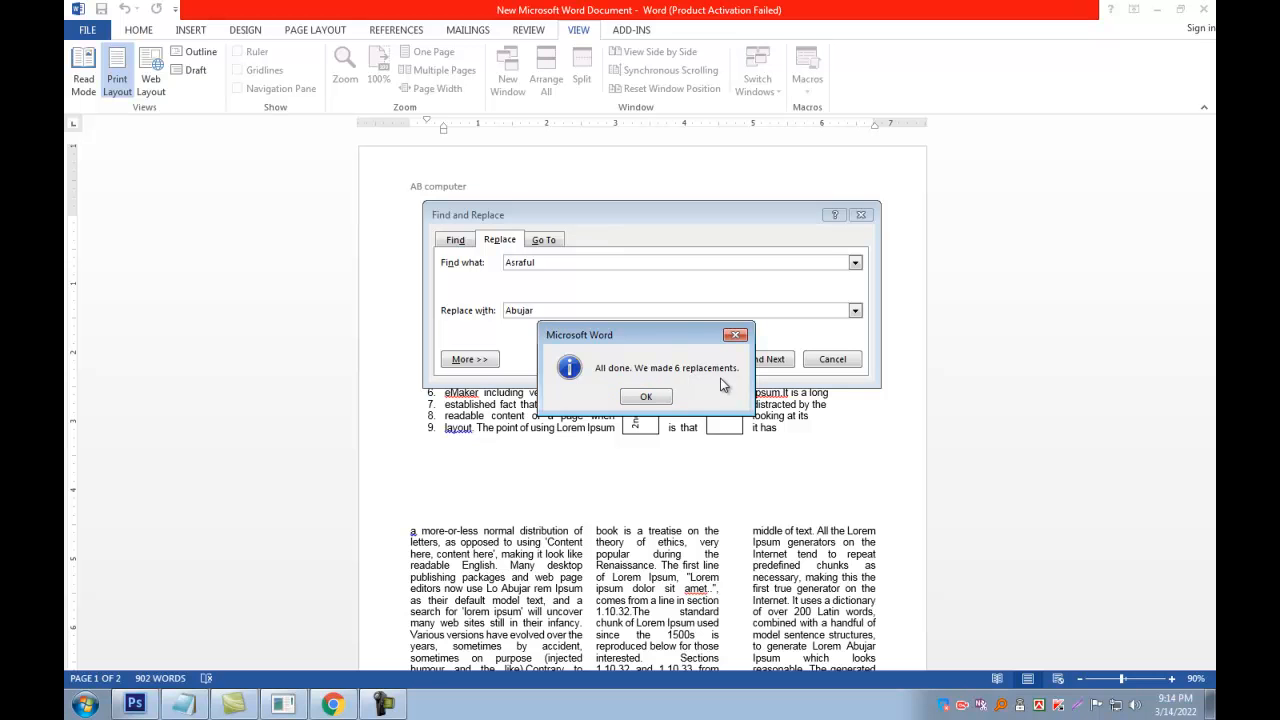
click(648, 398)
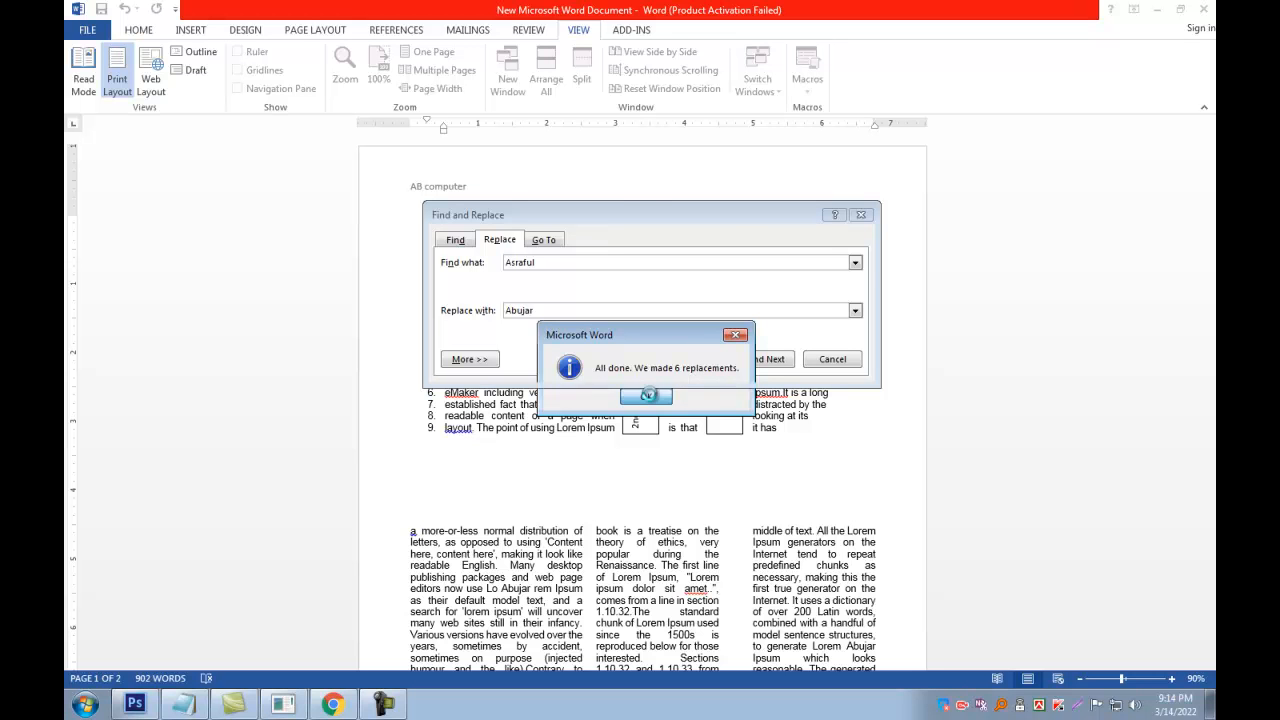
click(832, 359)
Step: Examine the replaced names across both pages at a larger zoom, and recheck the Replace entries
scroll(824, 367, up, 3)
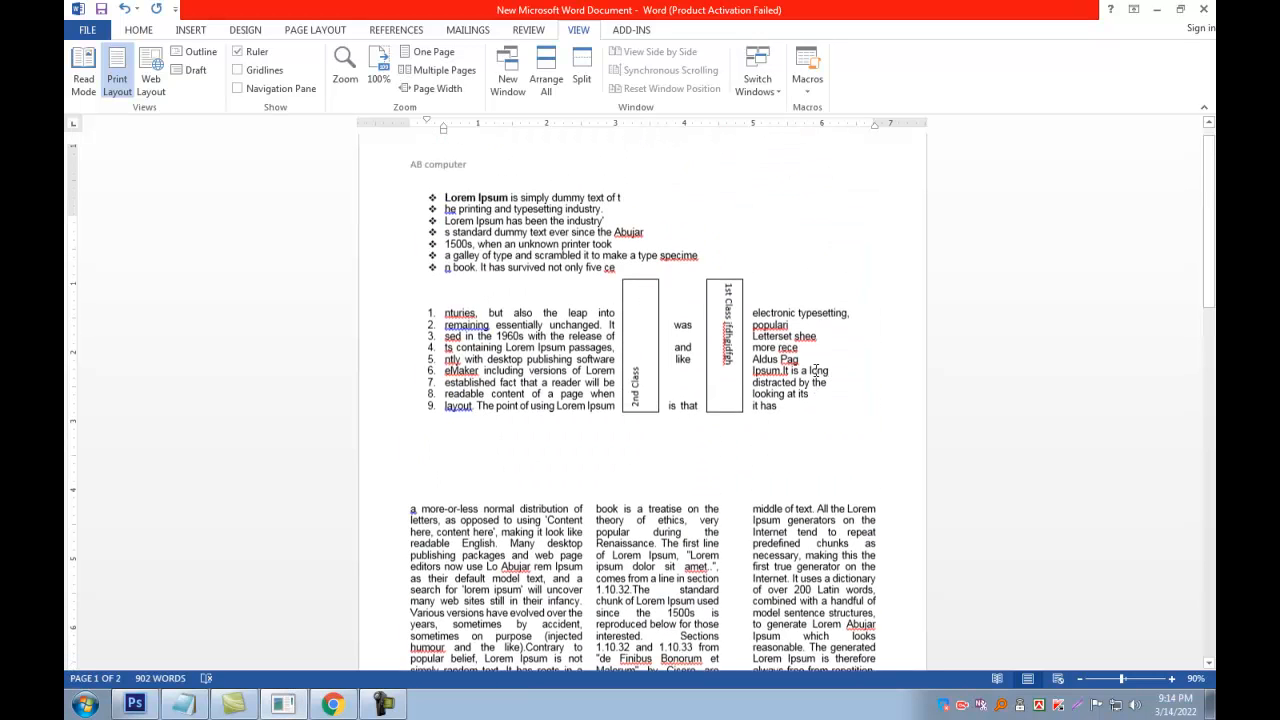
ctrl+scroll(641, 180, up, 6)
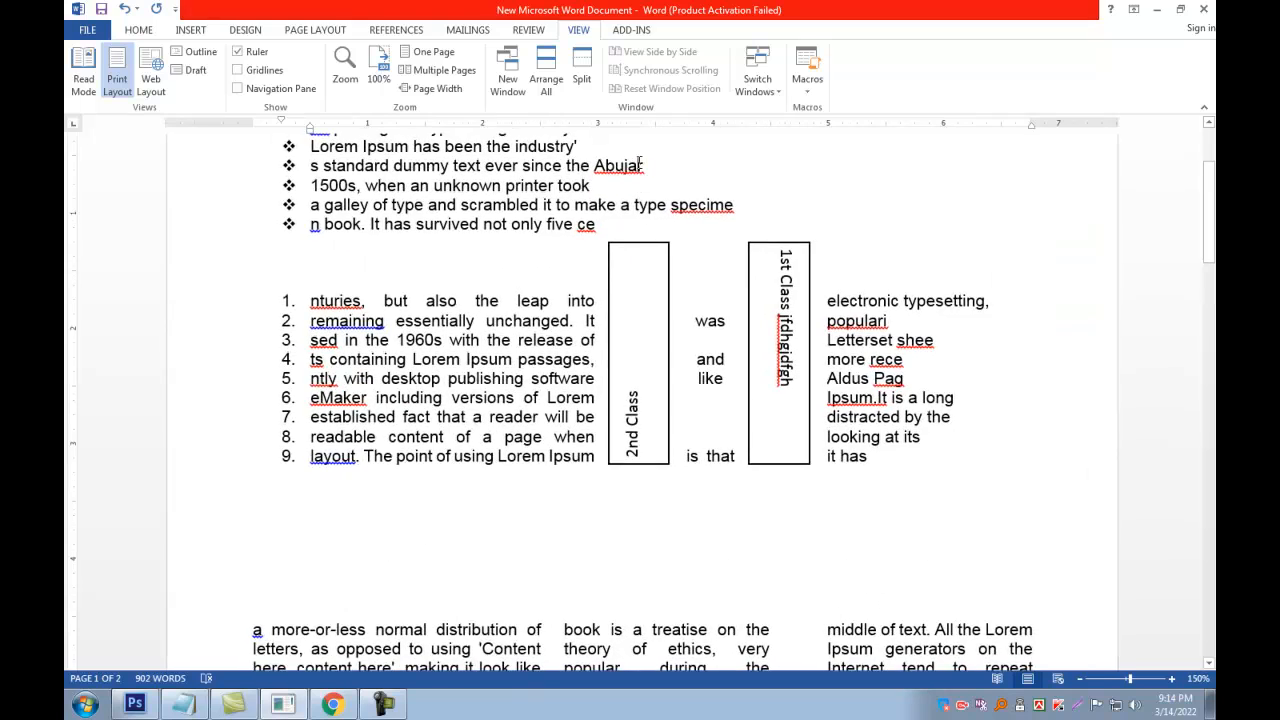
scroll(638, 318, down, 4)
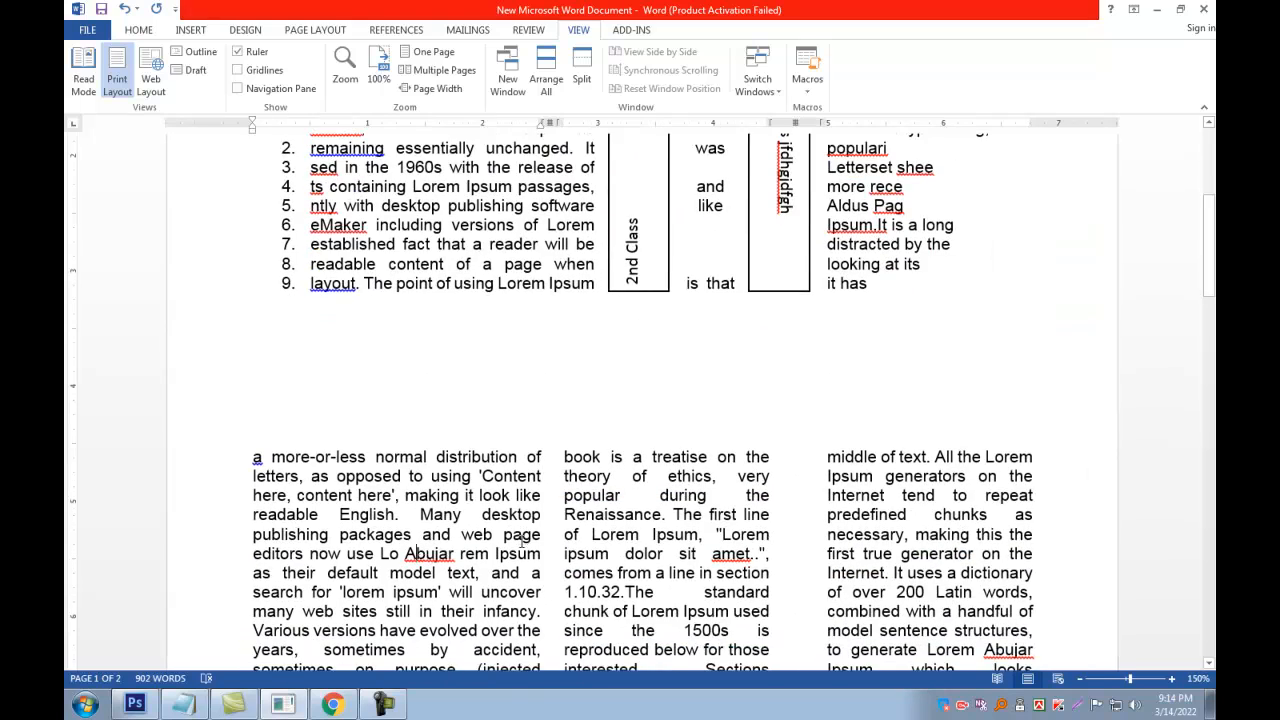
scroll(537, 520, down, 6)
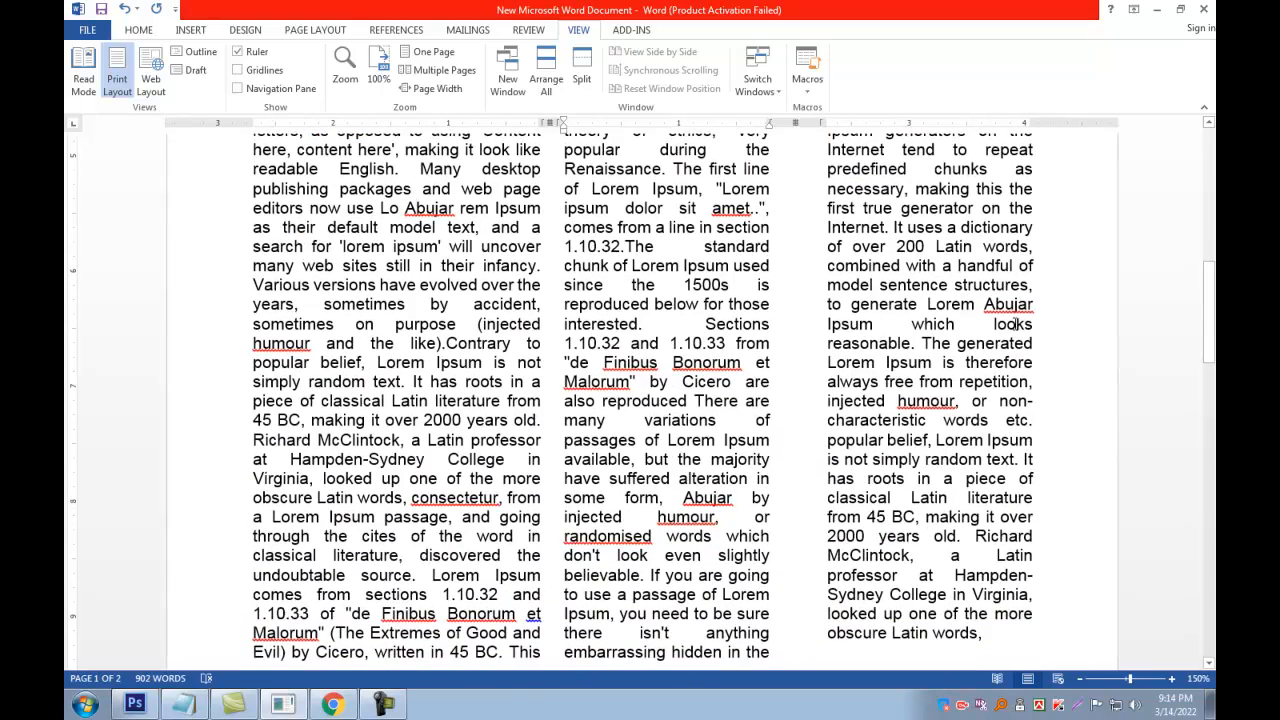
scroll(574, 463, down, 10)
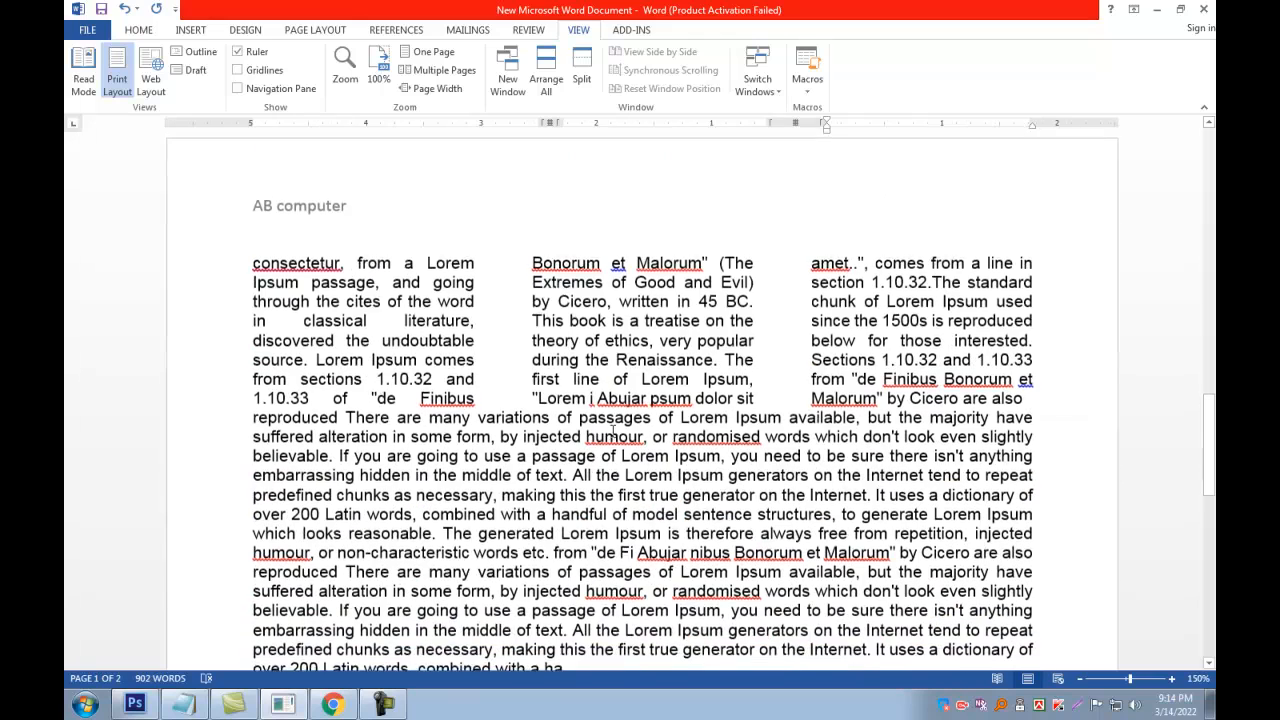
key(ctrl+h)
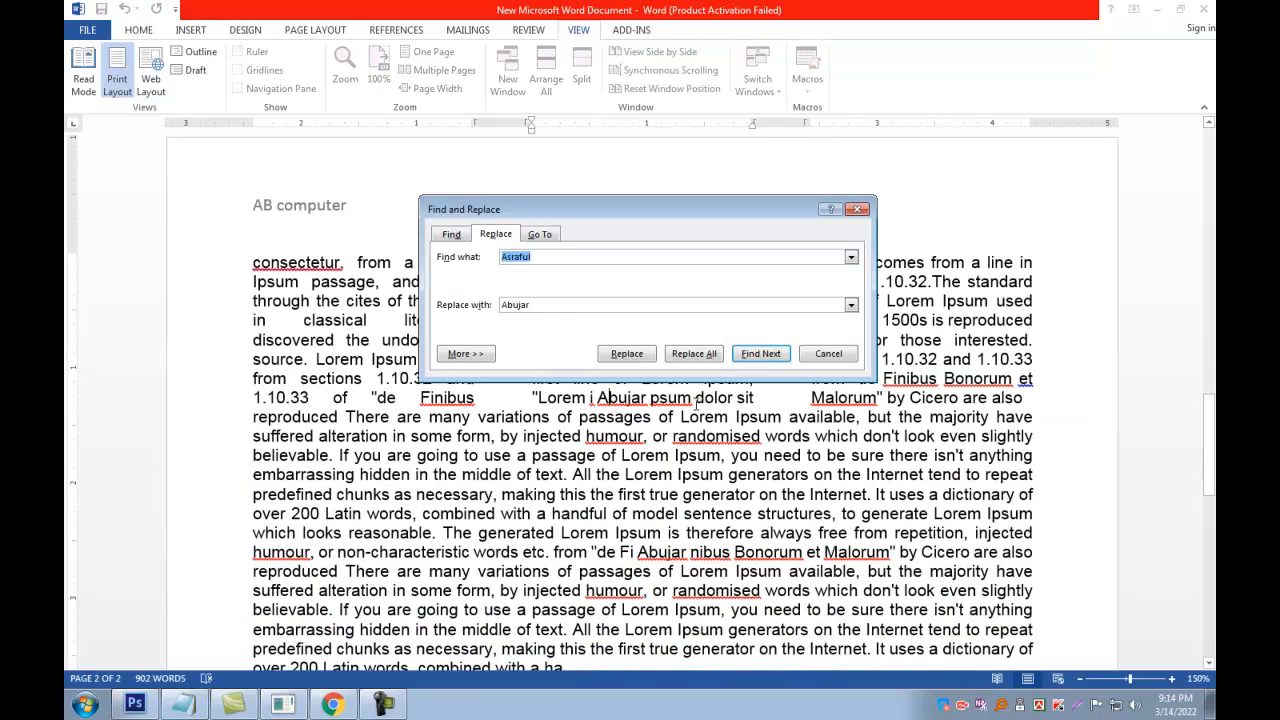
click(827, 353)
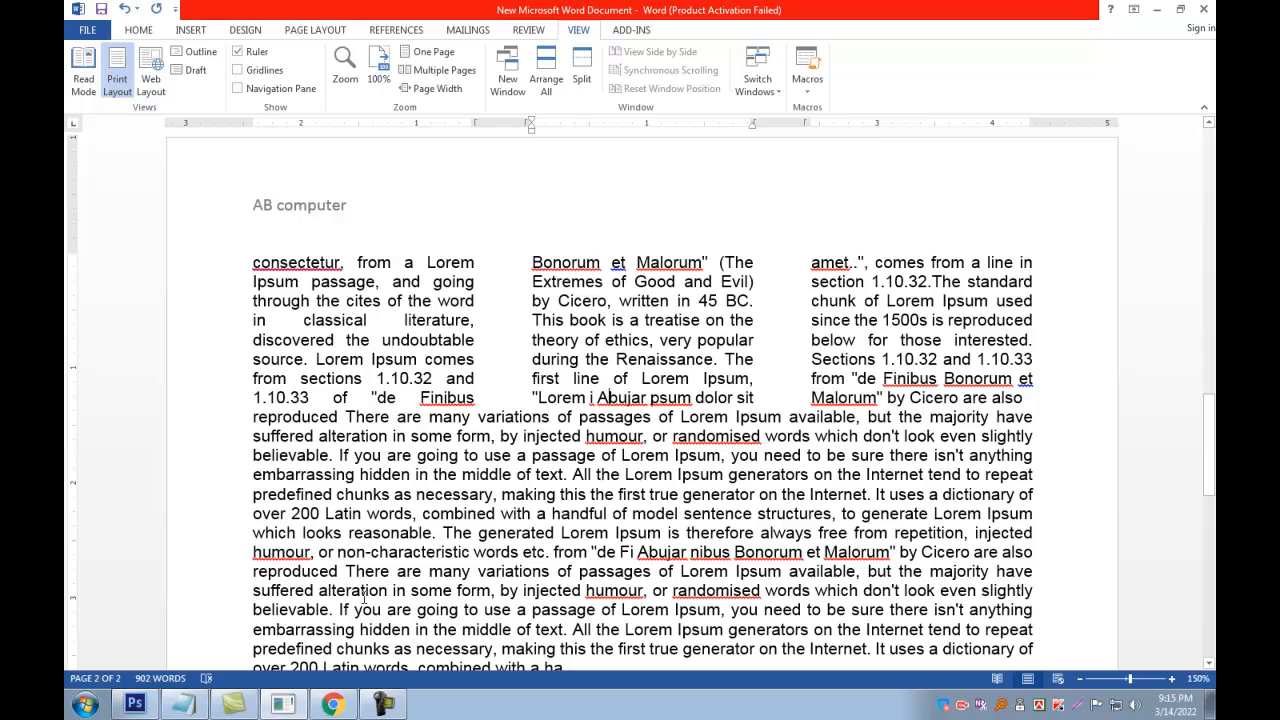
Step: Review the feature list in the Notepad text file and return to the start of the Word document
click(183, 705)
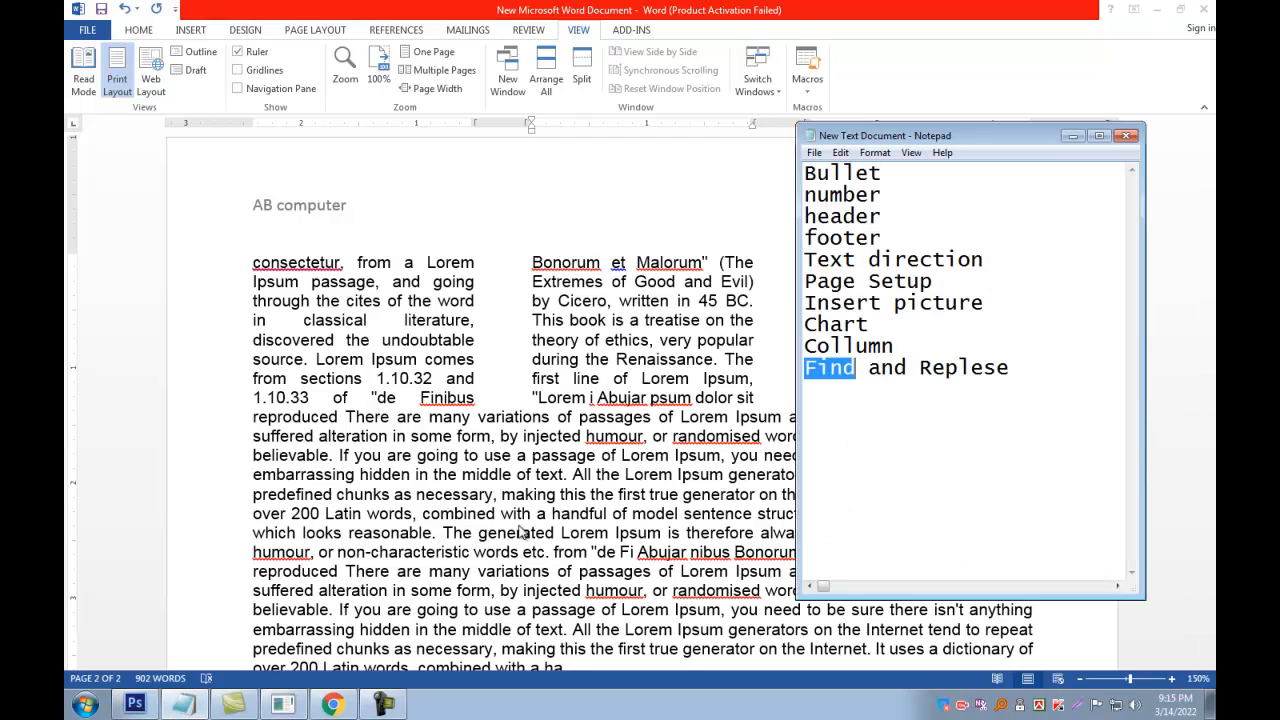
click(1006, 397)
key(ctrl+a)
click(990, 324)
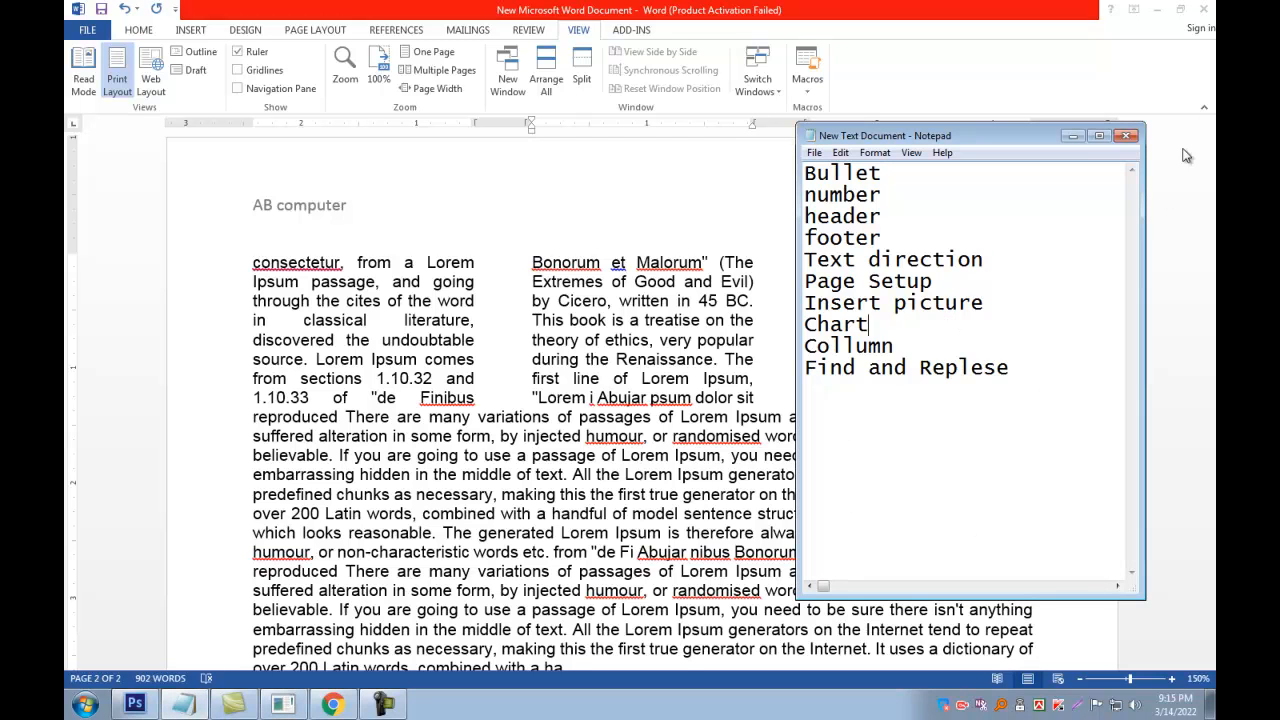
key(ctrl+a)
click(986, 276)
click(505, 311)
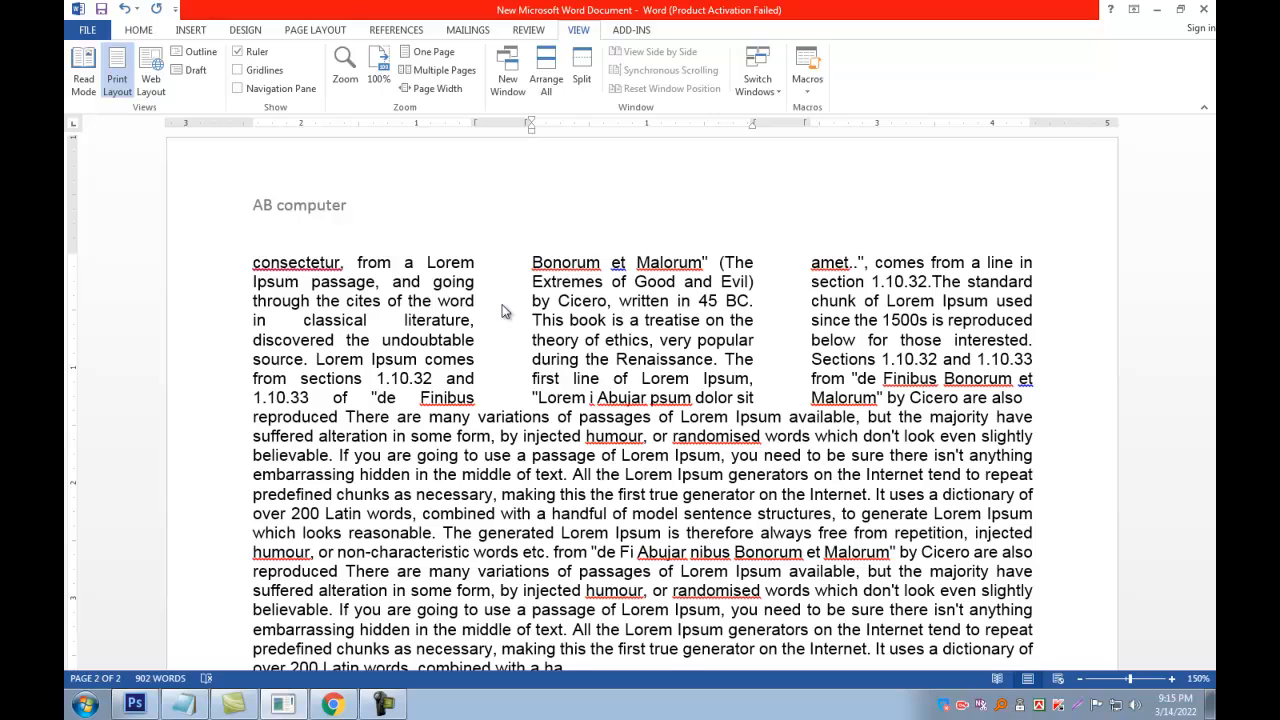
click(138, 29)
scroll(531, 384, up, 15)
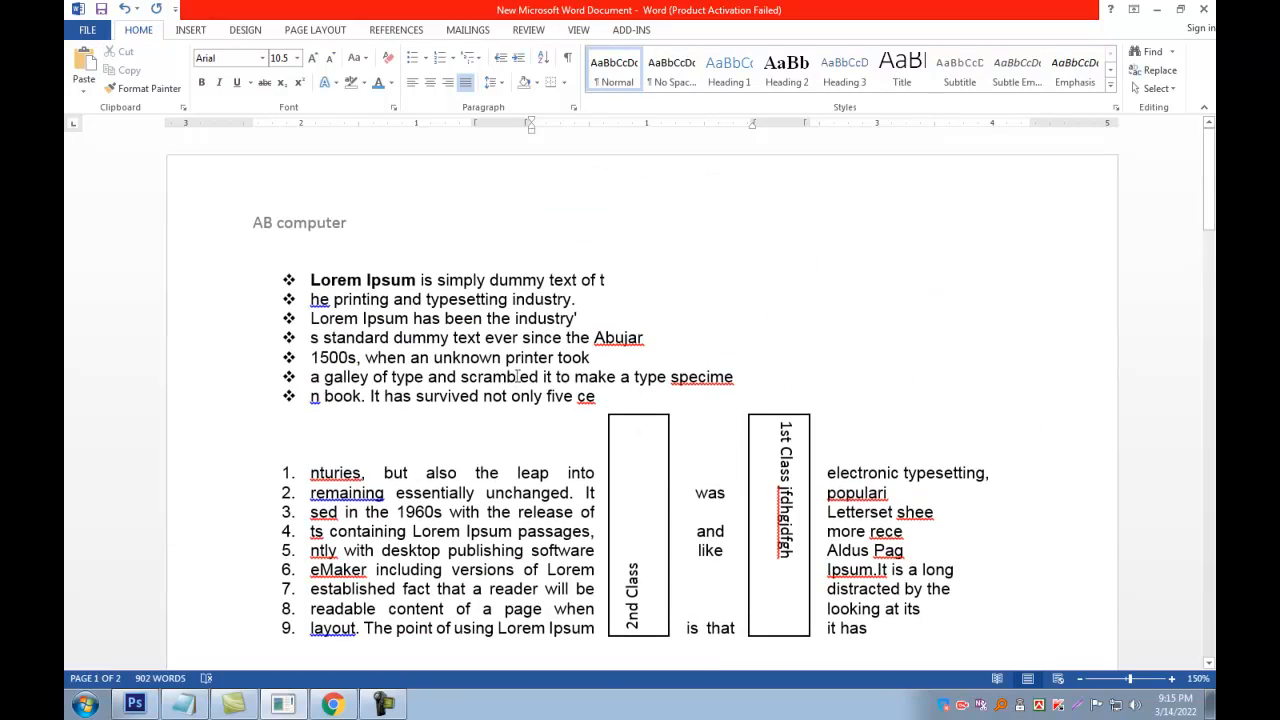